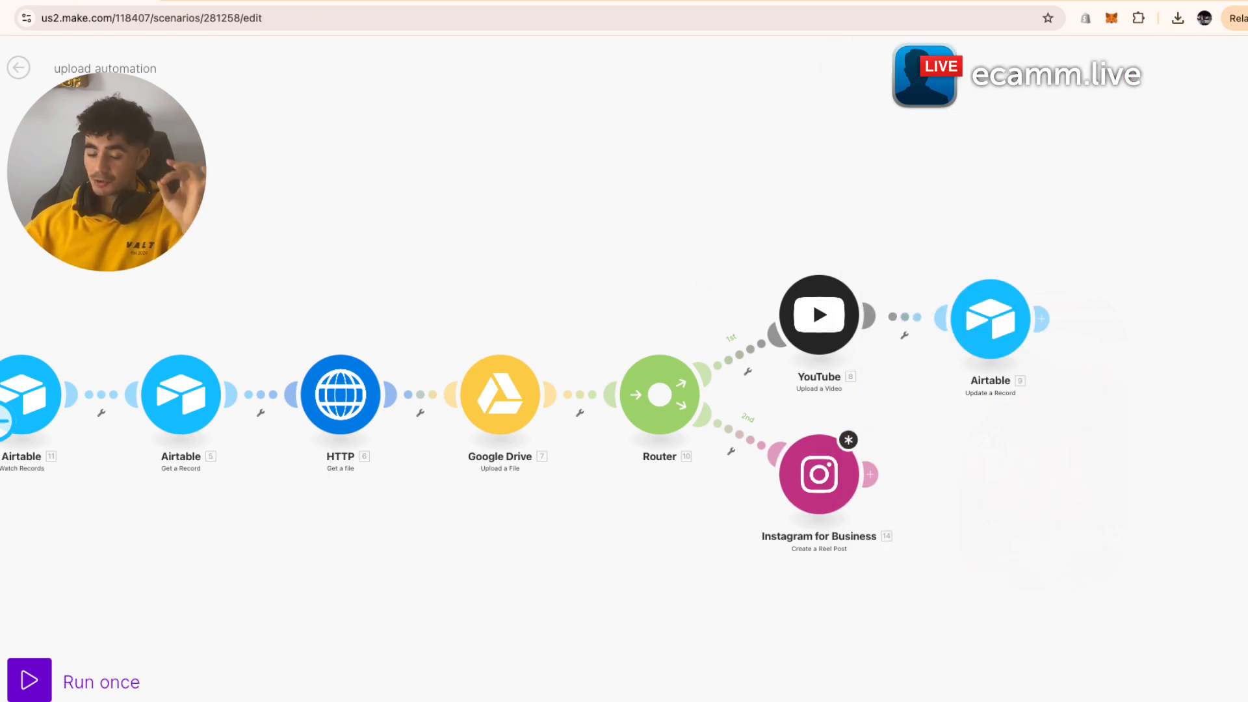
- Pan the scenario canvas to bring the first Airtable Watch Records trigger module into view
left_click_drag(29, 176, 186, 167)
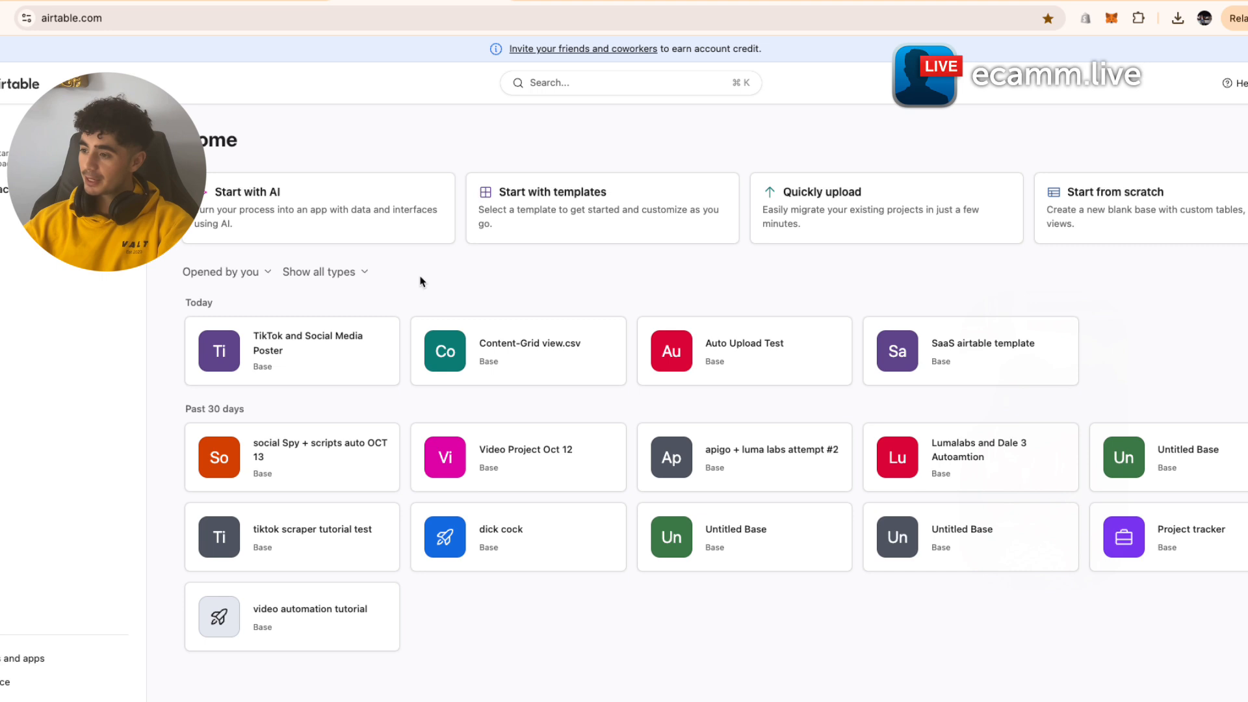
- Create a blank base from scratch and name it 'Upload Test'
left_click(1220, 223)
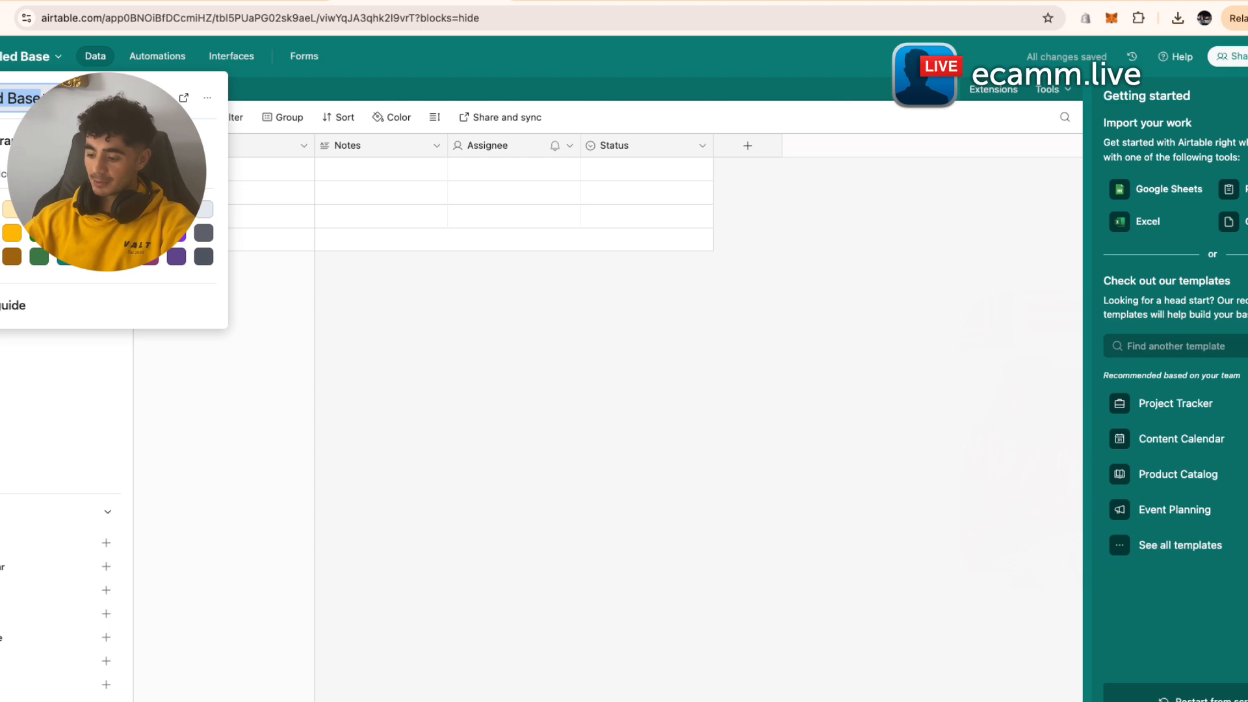
key("BackSpace")
type("Upol")
key("BackSpace")
key("BackSpace")
type("load T")
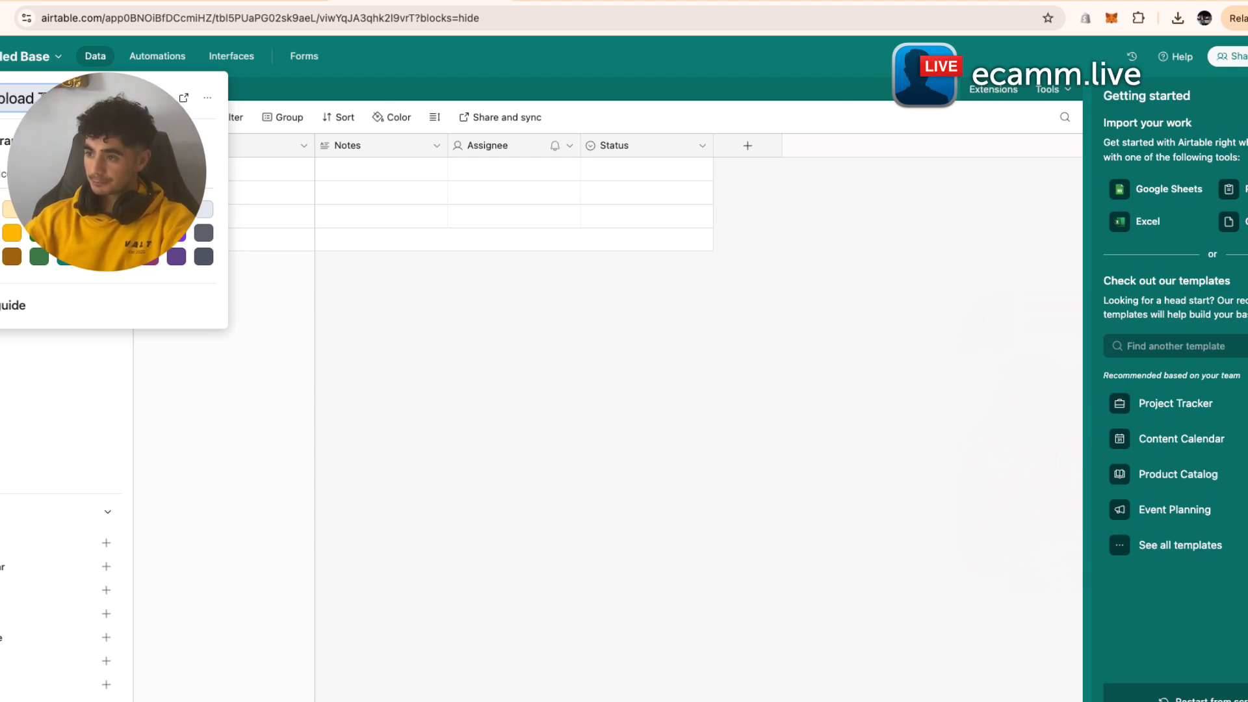
type("est")
left_click(310, 325)
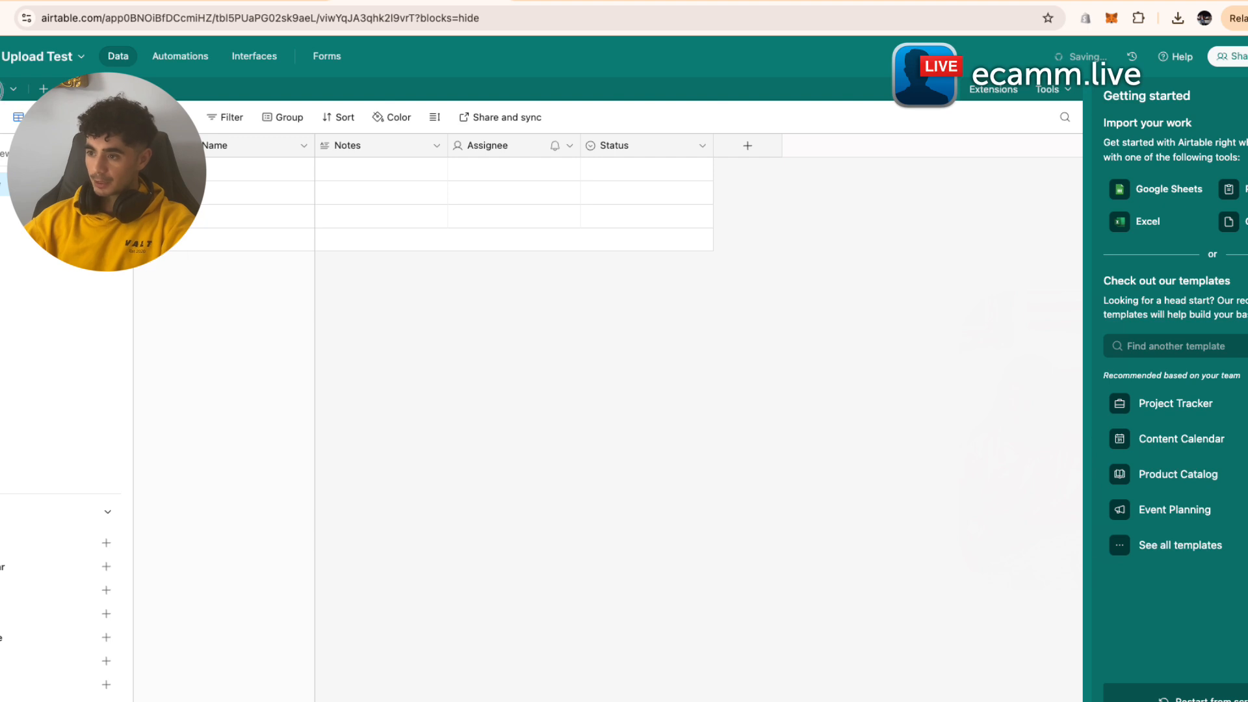
- Start renaming the default table, then bring up the Name field's options menu
left_click(2, 89)
left_click(4, 166)
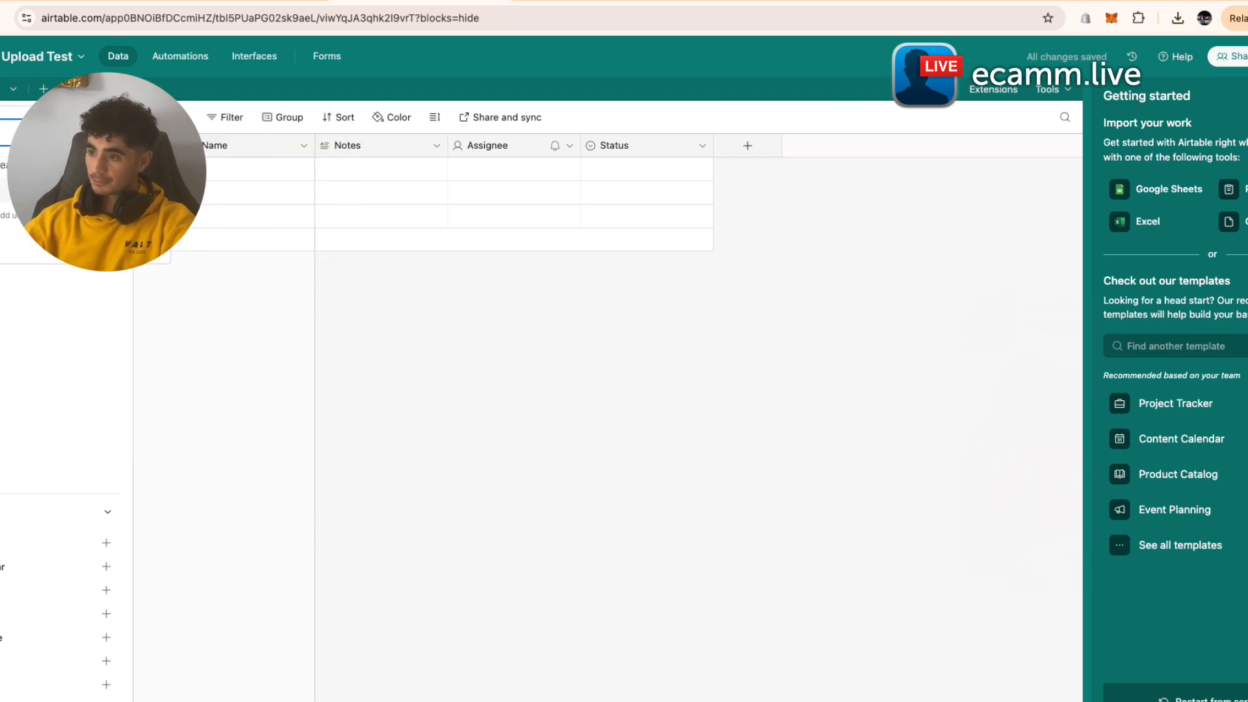
left_click(304, 146)
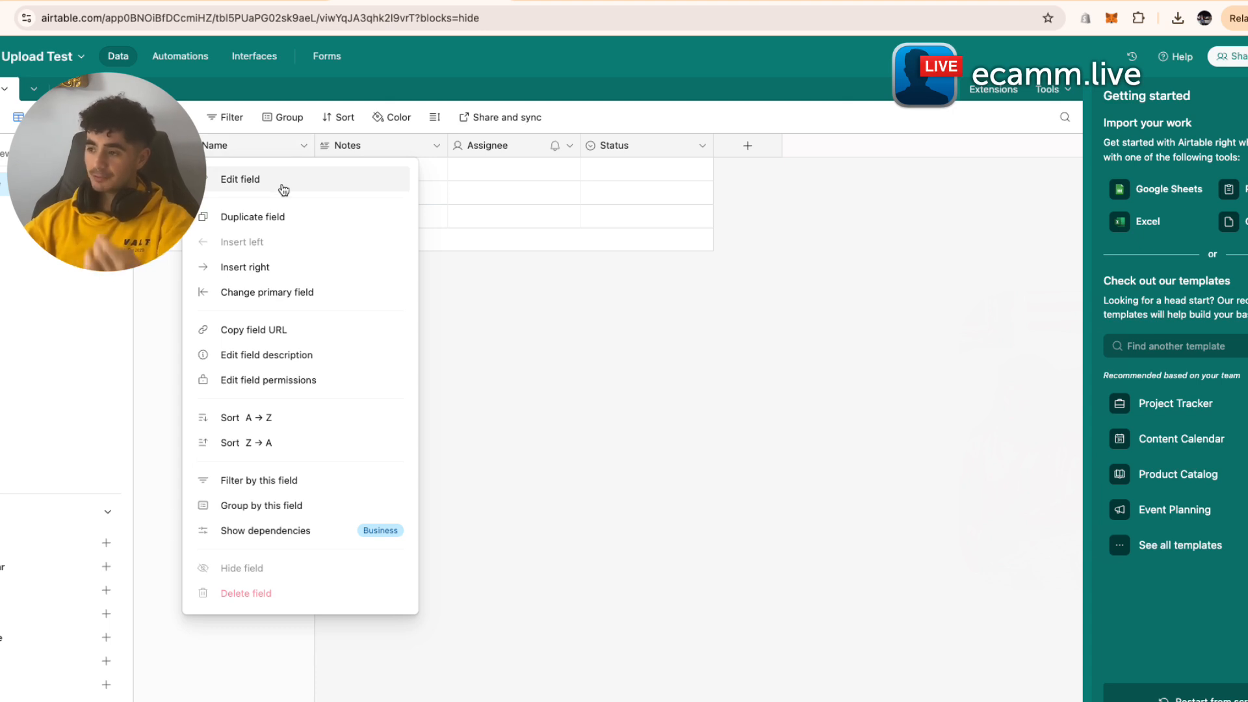
- Turn the Name field into an Autonumber field called ID, then bring up the Notes field settings
left_click(284, 188)
double_click(264, 191)
type("N")
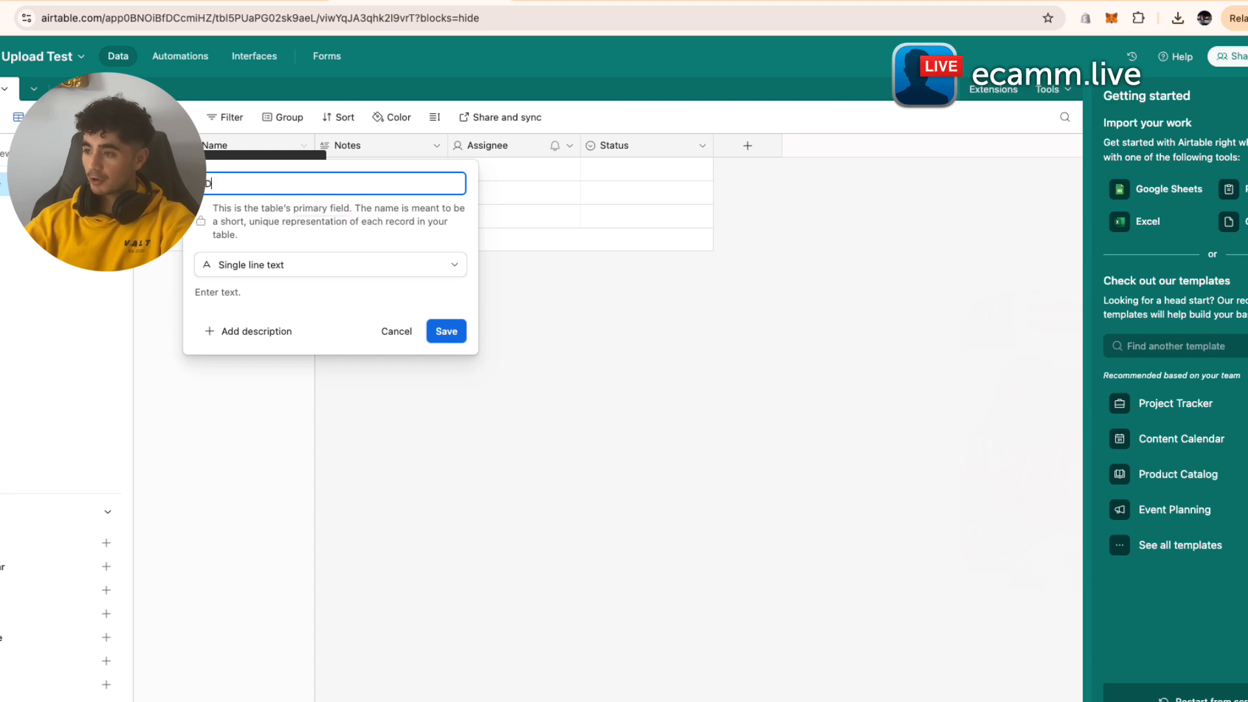
left_click(270, 265)
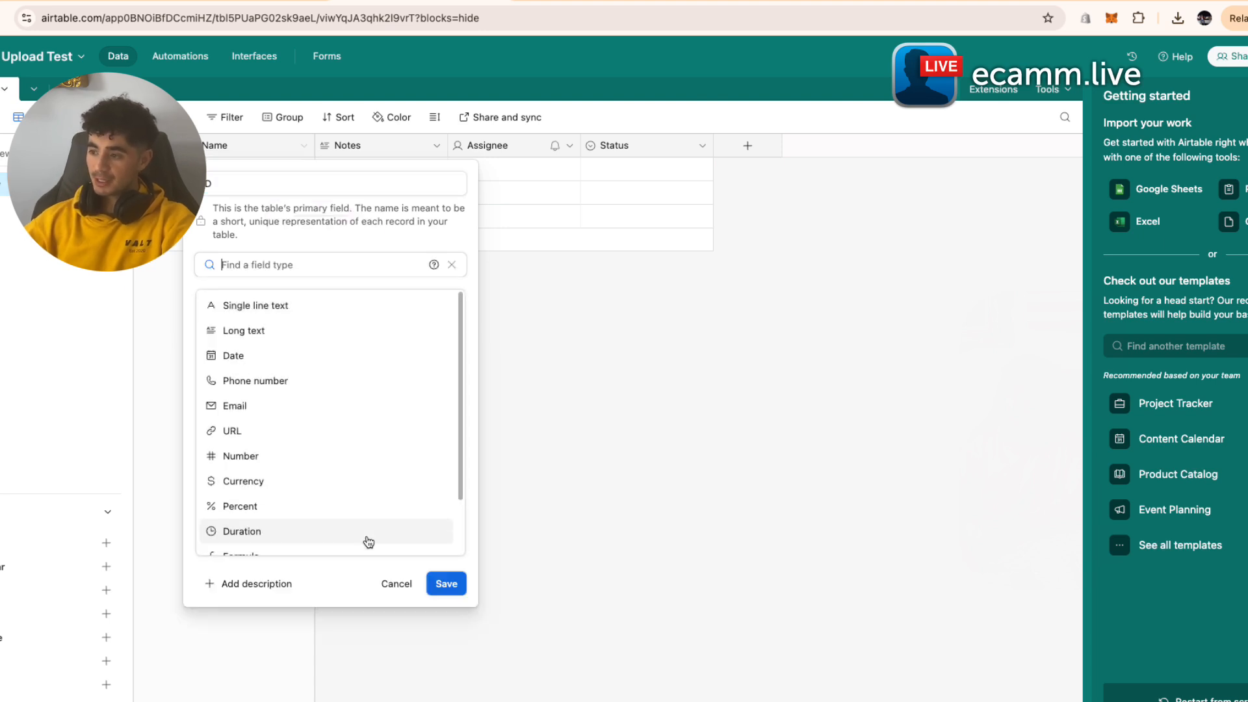
scroll(369, 542, "down", 2)
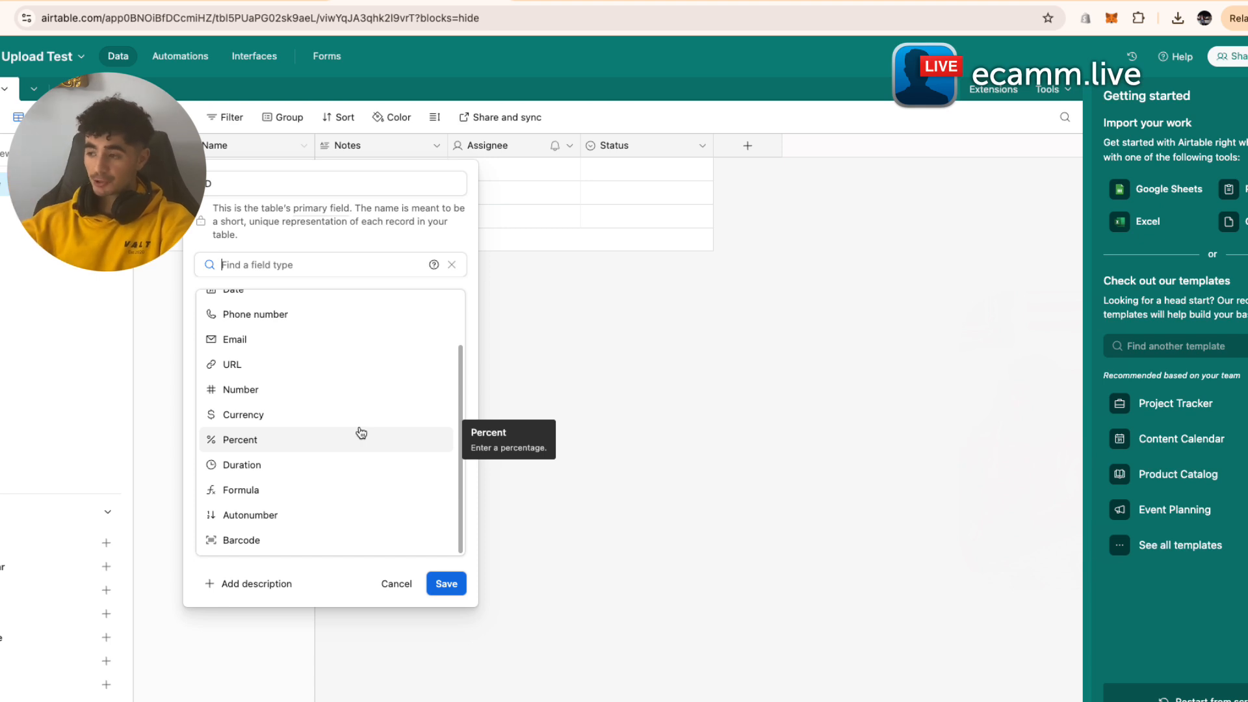
left_click(368, 516)
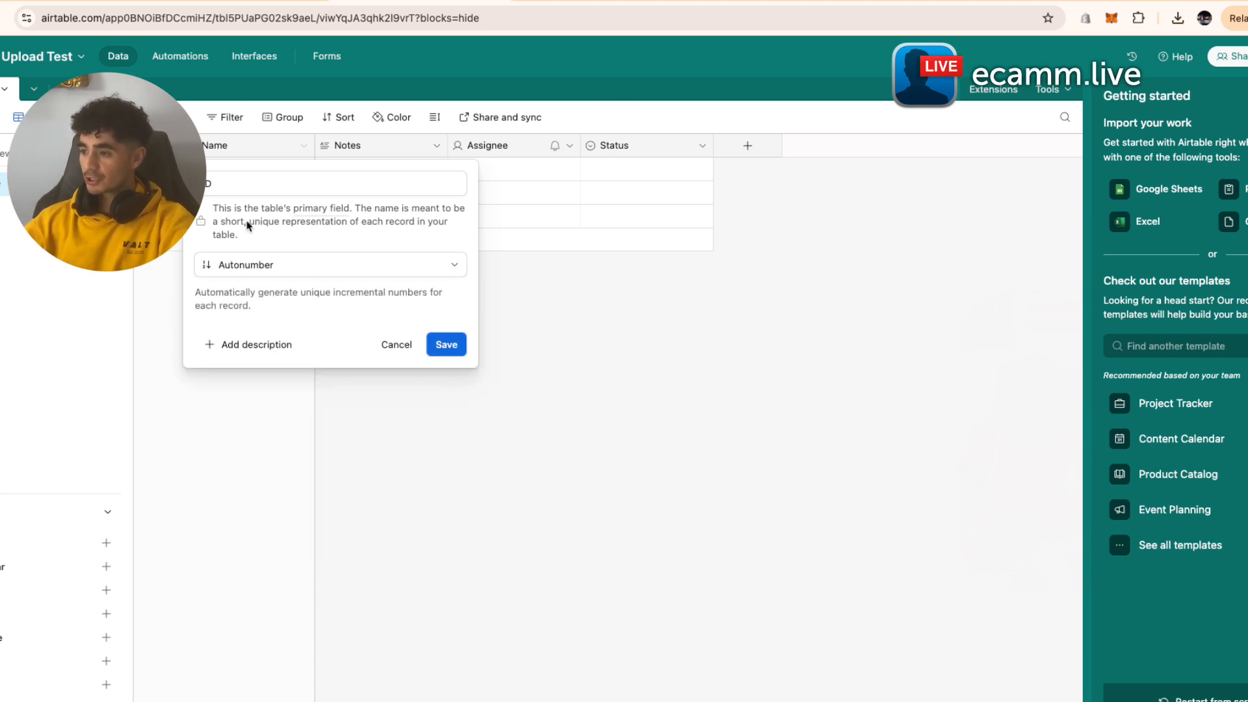
left_click(455, 348)
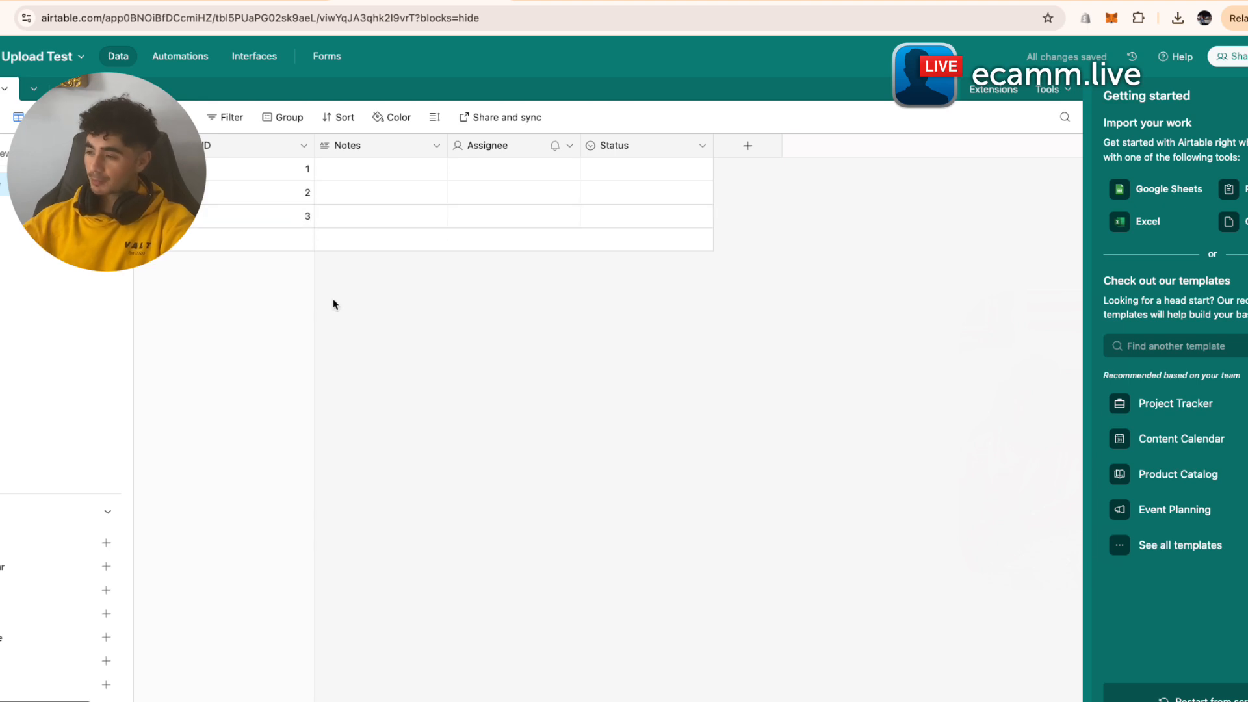
left_click(436, 146)
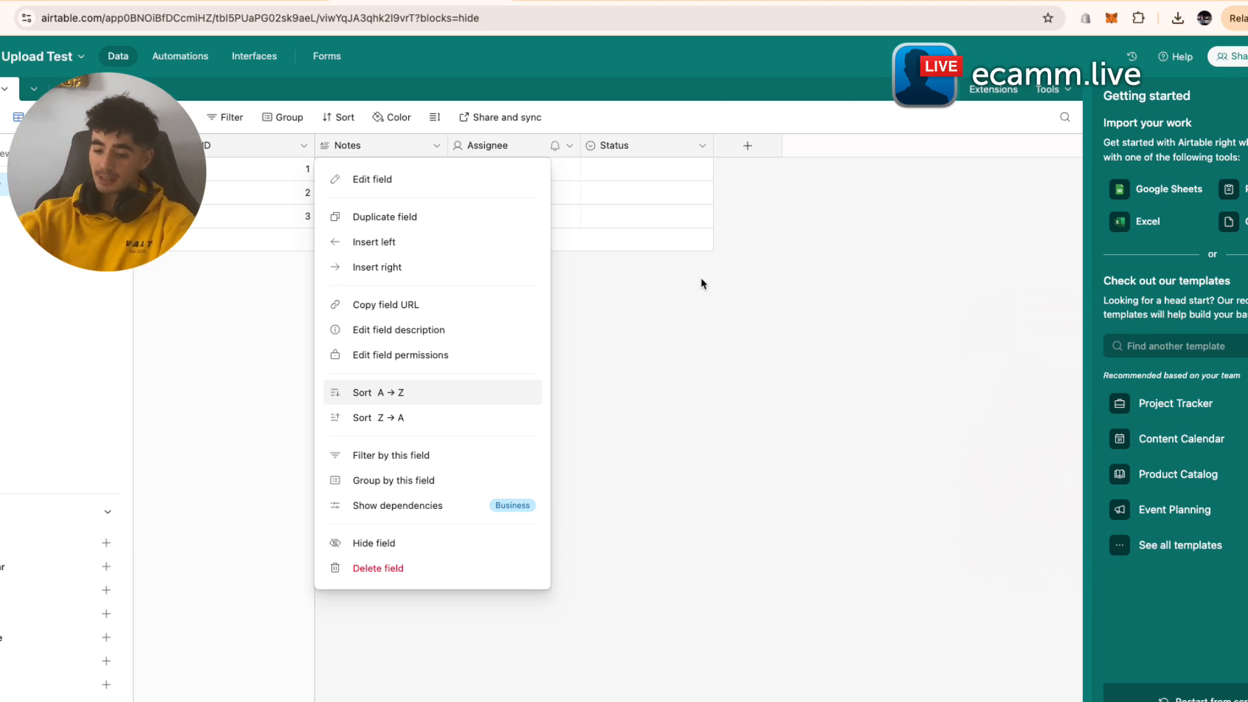
left_click(445, 180)
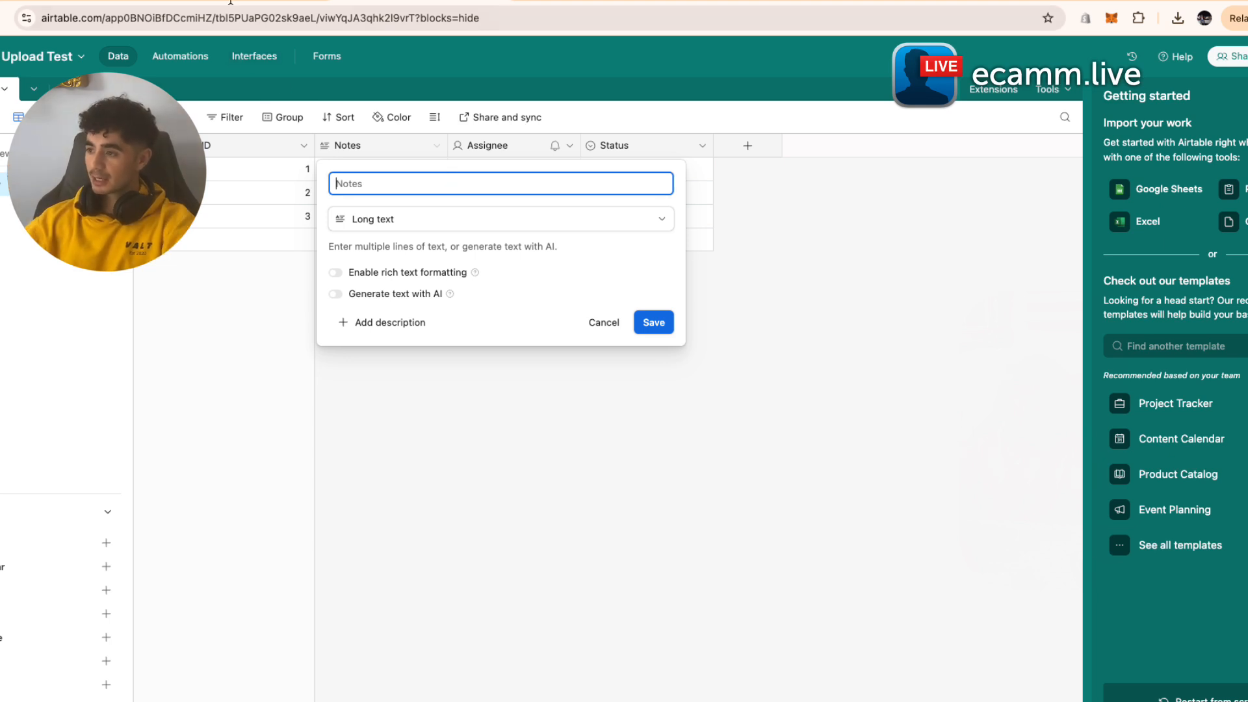
- Rename the Notes field to Description
type("Descitpio")
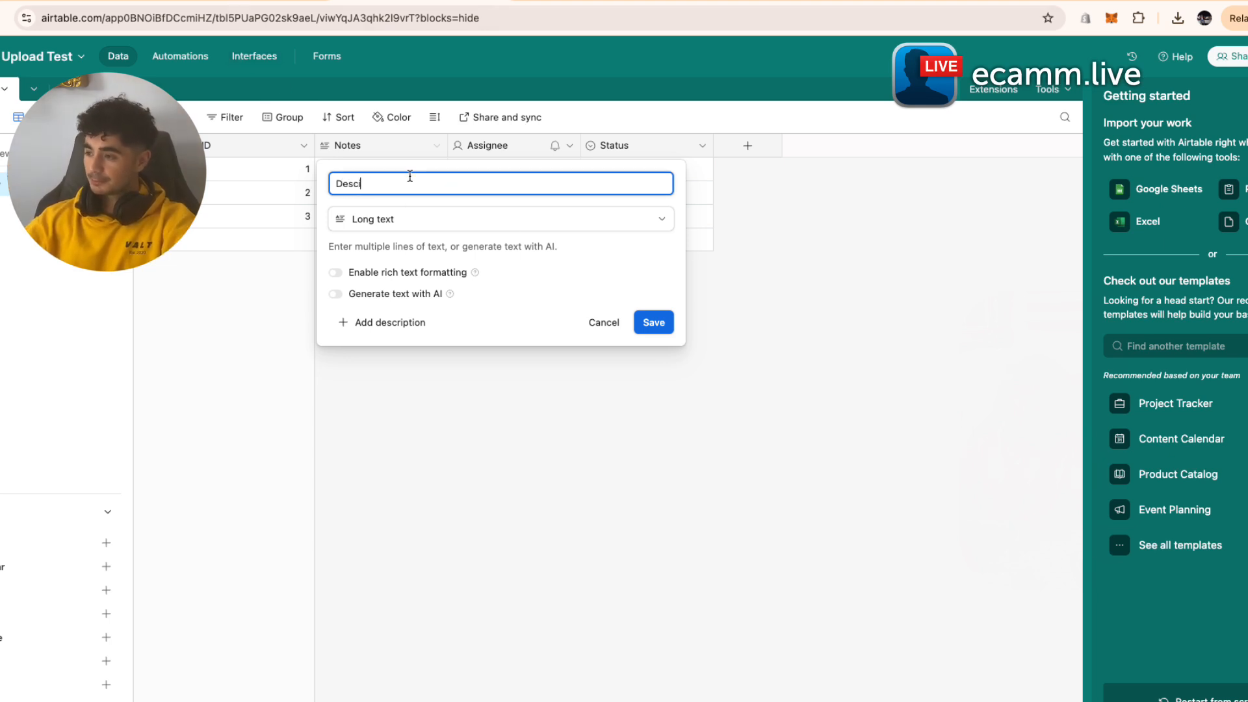
key("BackSpace")
key("BackSpace")
key("BackSpace")
key("BackSpace")
key("BackSpace")
type("cription")
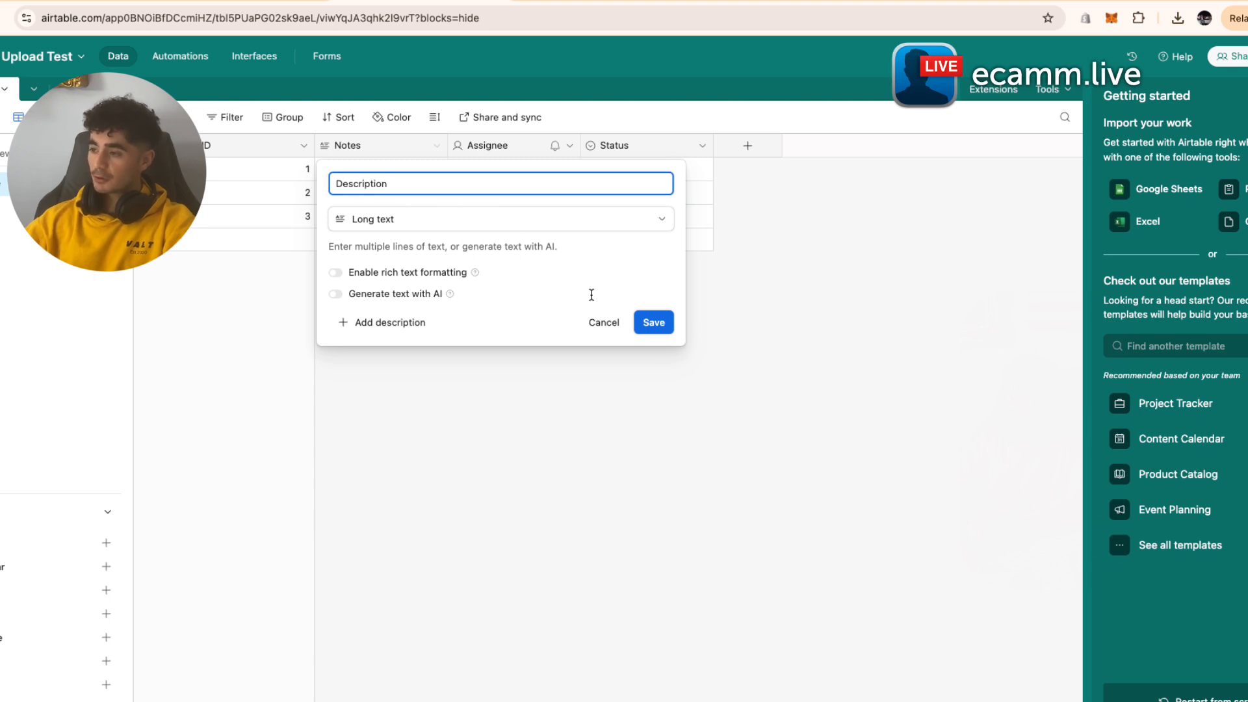
left_click(652, 323)
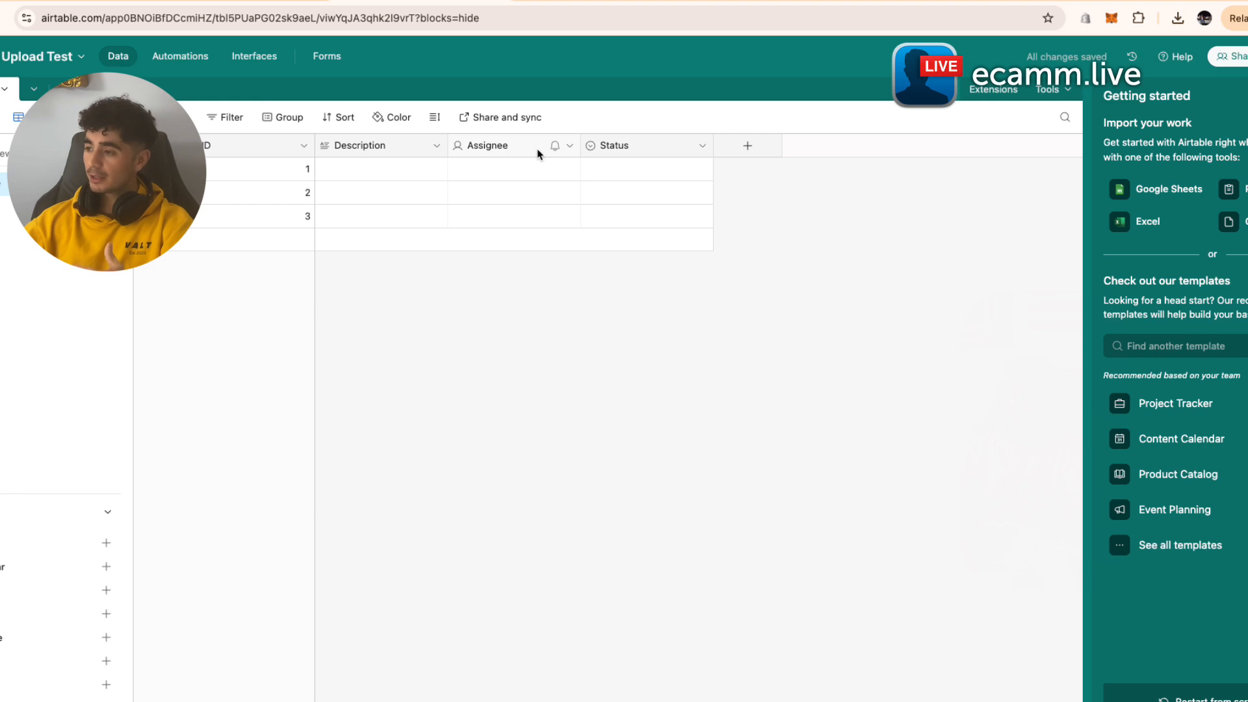
- Rename the Assignee field to Caption and make it a Long text field
left_click(570, 150)
left_click(554, 176)
type("Caption")
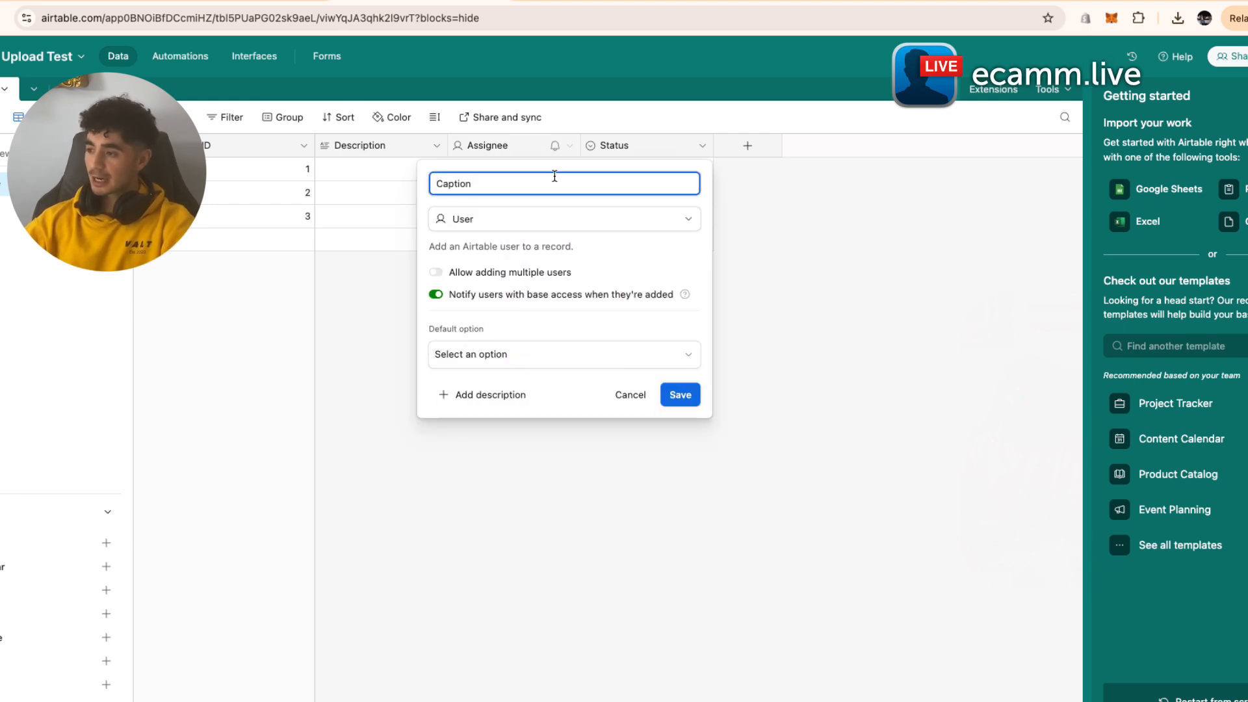
left_click(487, 224)
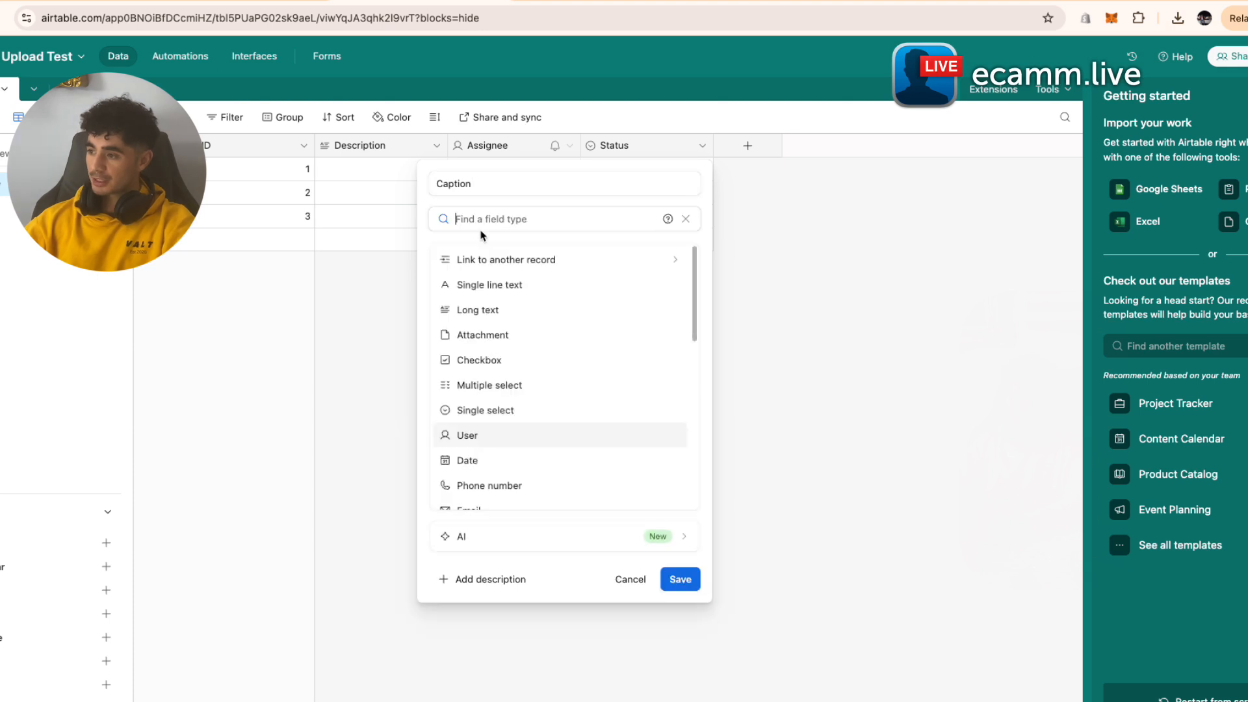
left_click(515, 310)
left_click(754, 323)
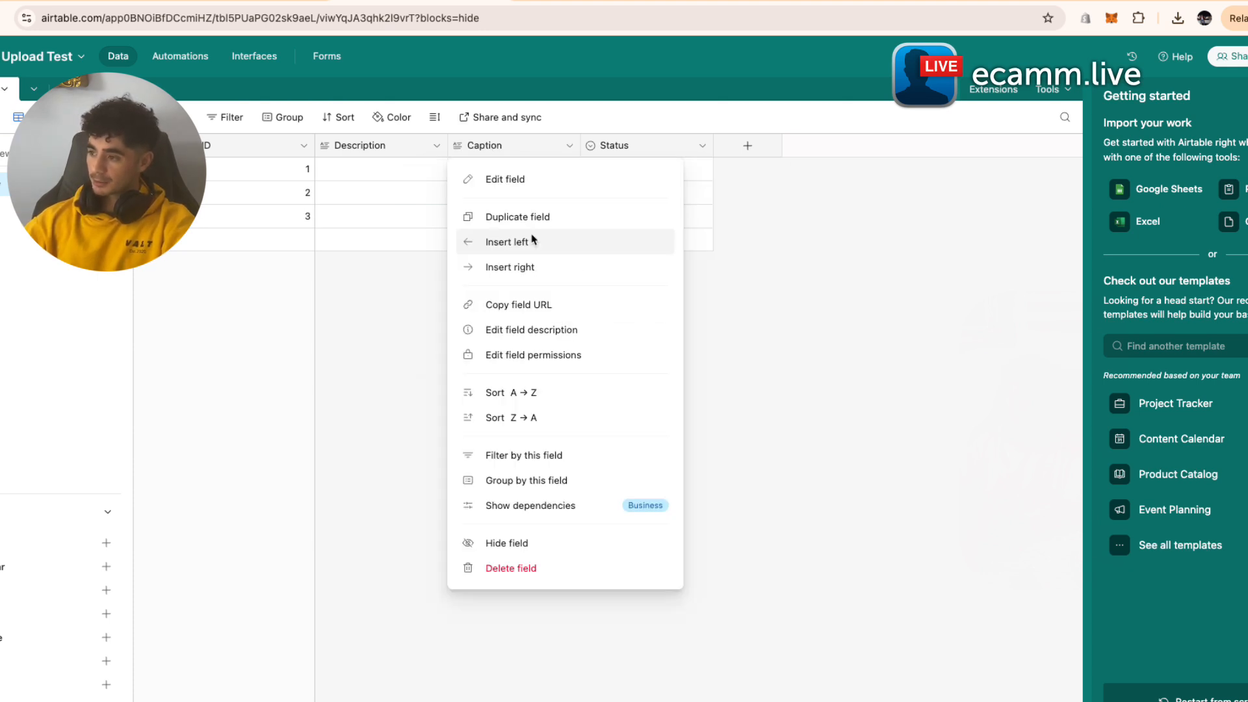
- Insert a Media attachment field to the right of Caption
left_click(527, 278)
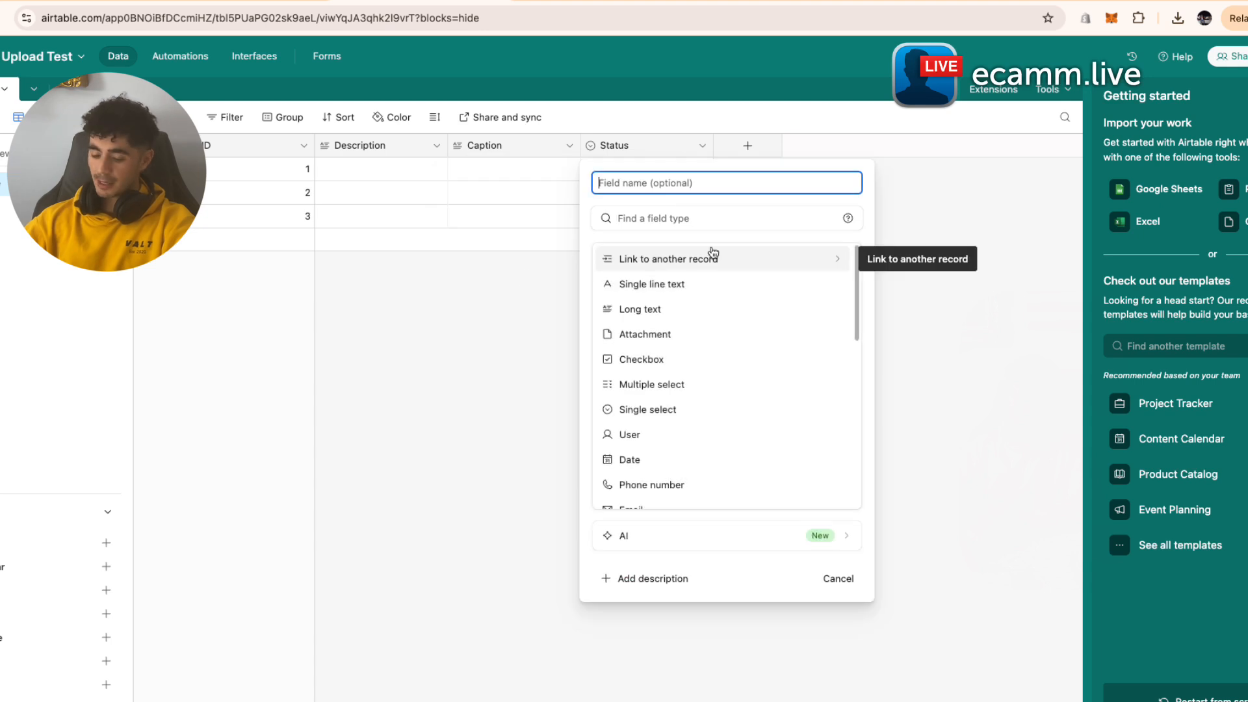
type("Media")
left_click(681, 218)
type("attach")
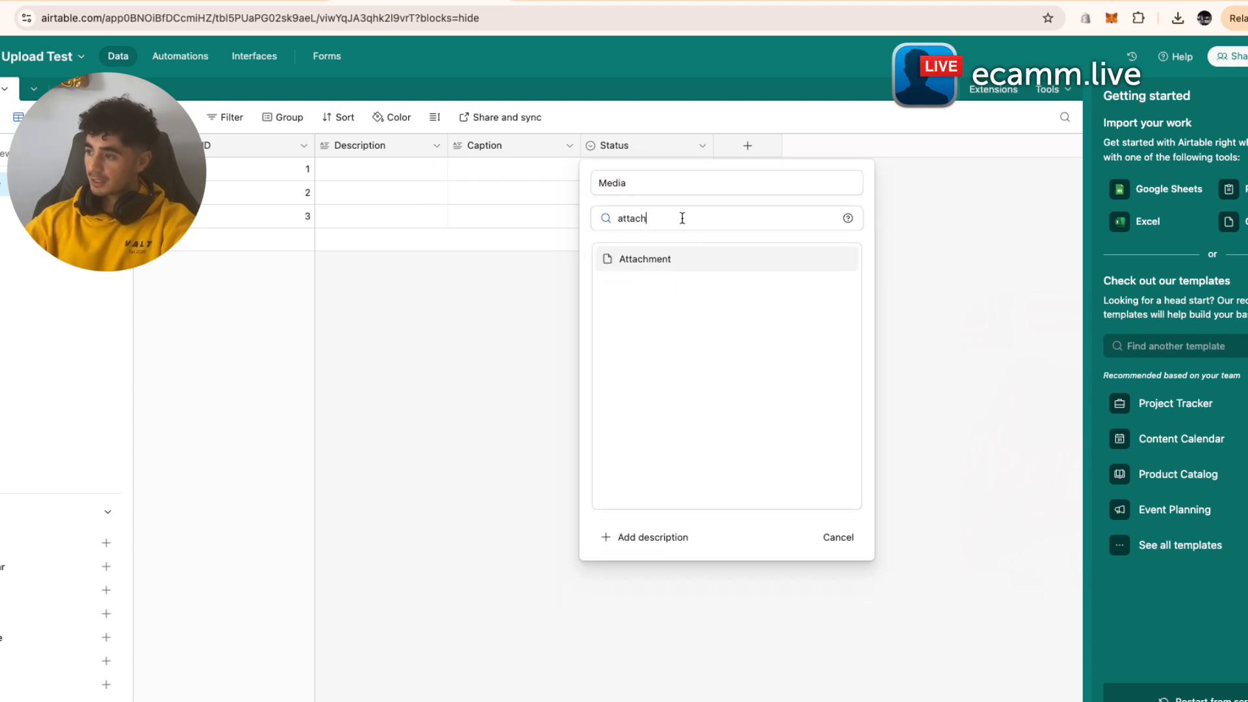
left_click(737, 266)
left_click(824, 310)
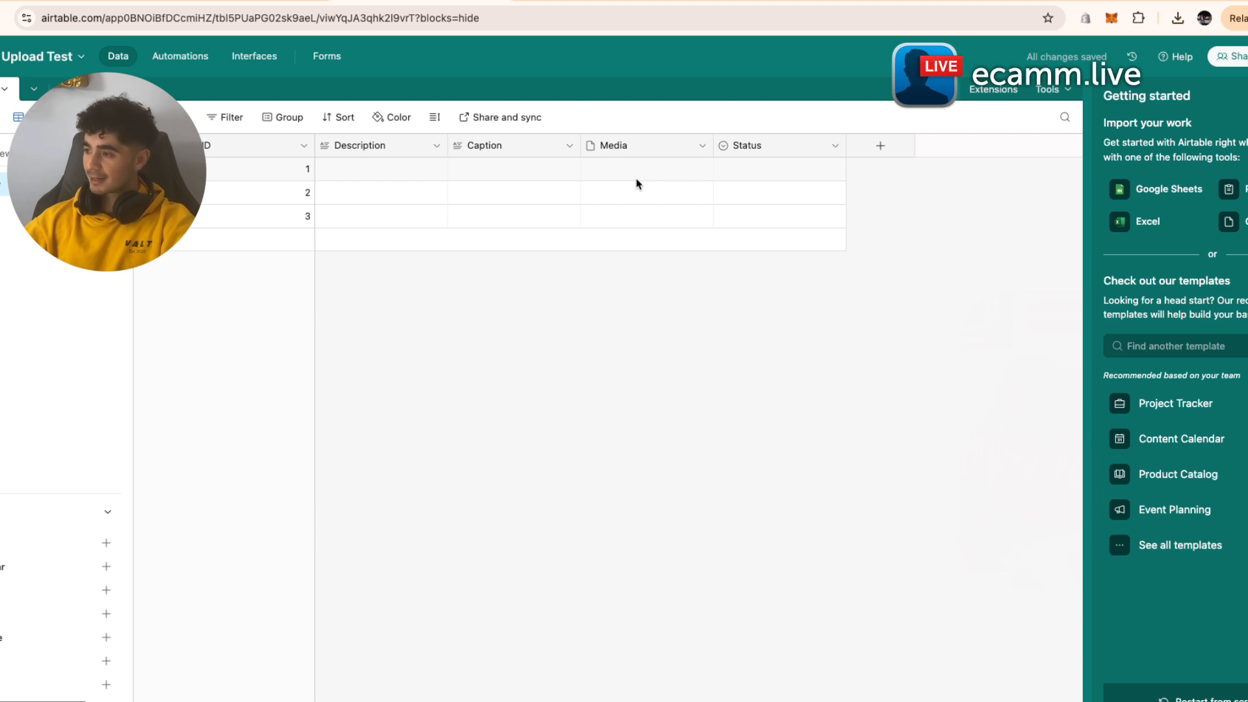
left_click(833, 152)
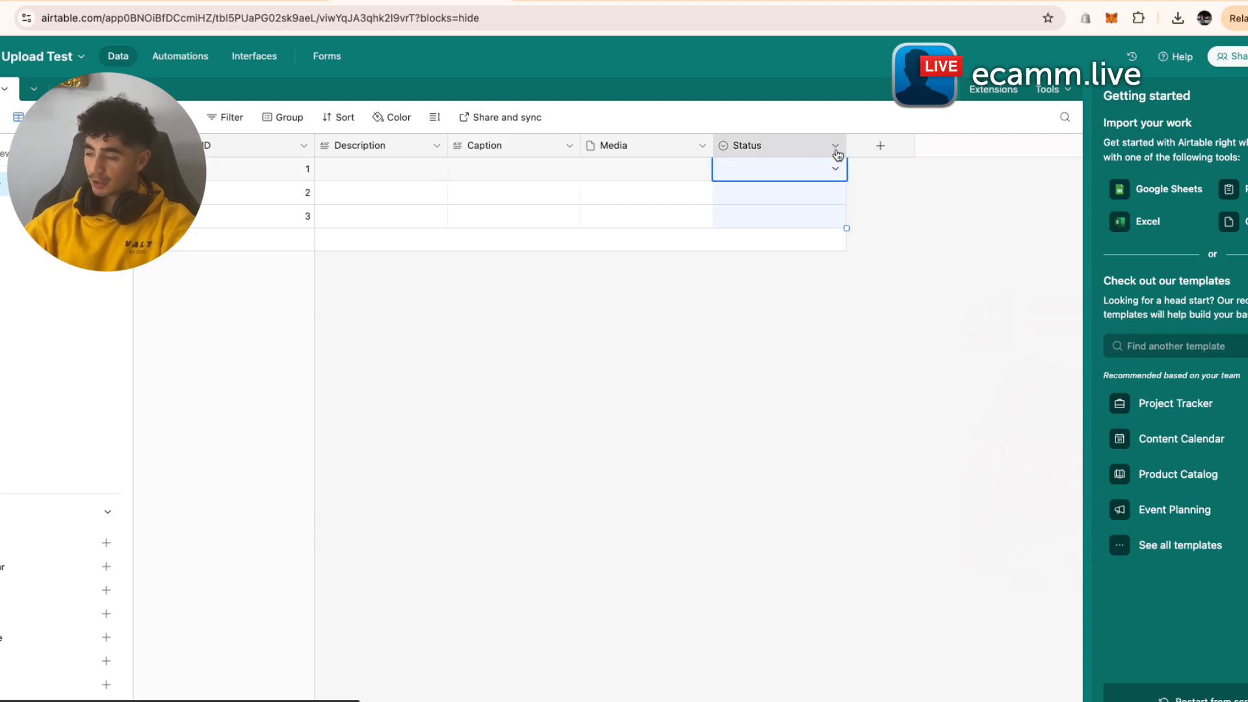
- Rename the Status field to 'Run Upload?' and change its type to Checkbox
left_click(836, 151)
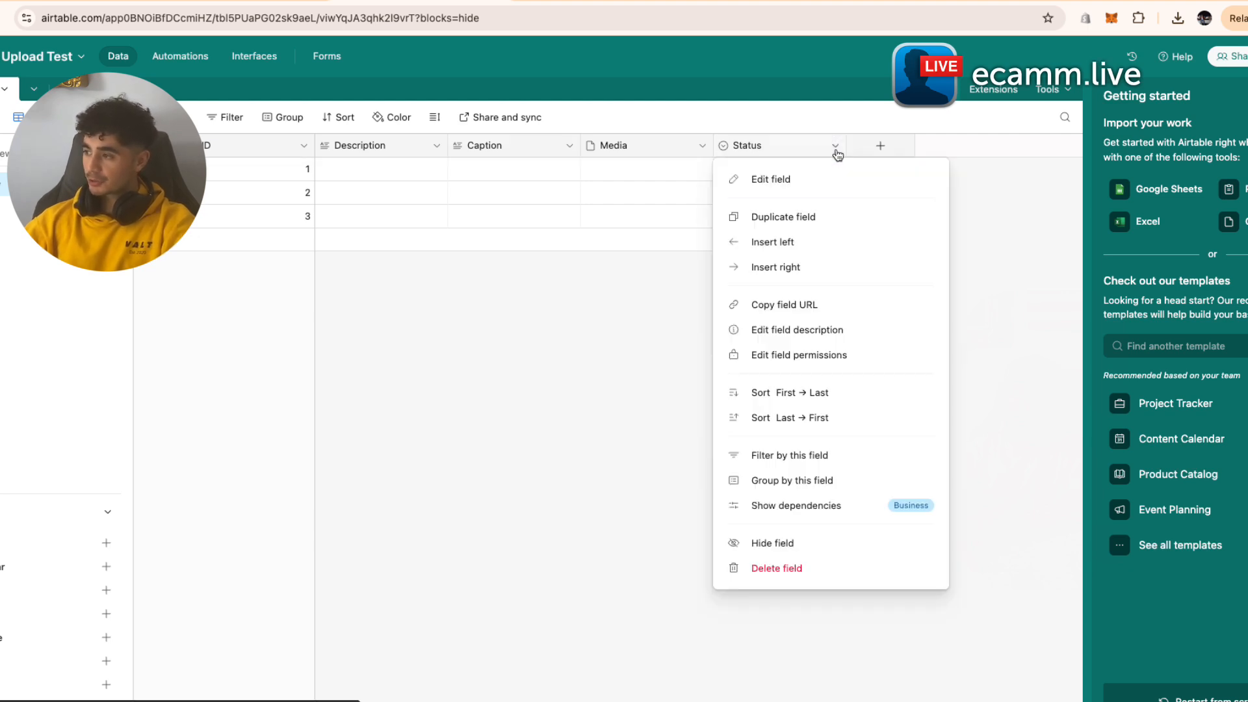
left_click(796, 184)
left_click(605, 191)
key("BackSpace")
key("BackSpace")
key("BackSpace")
key("BackSpace")
type("Run Upload?")
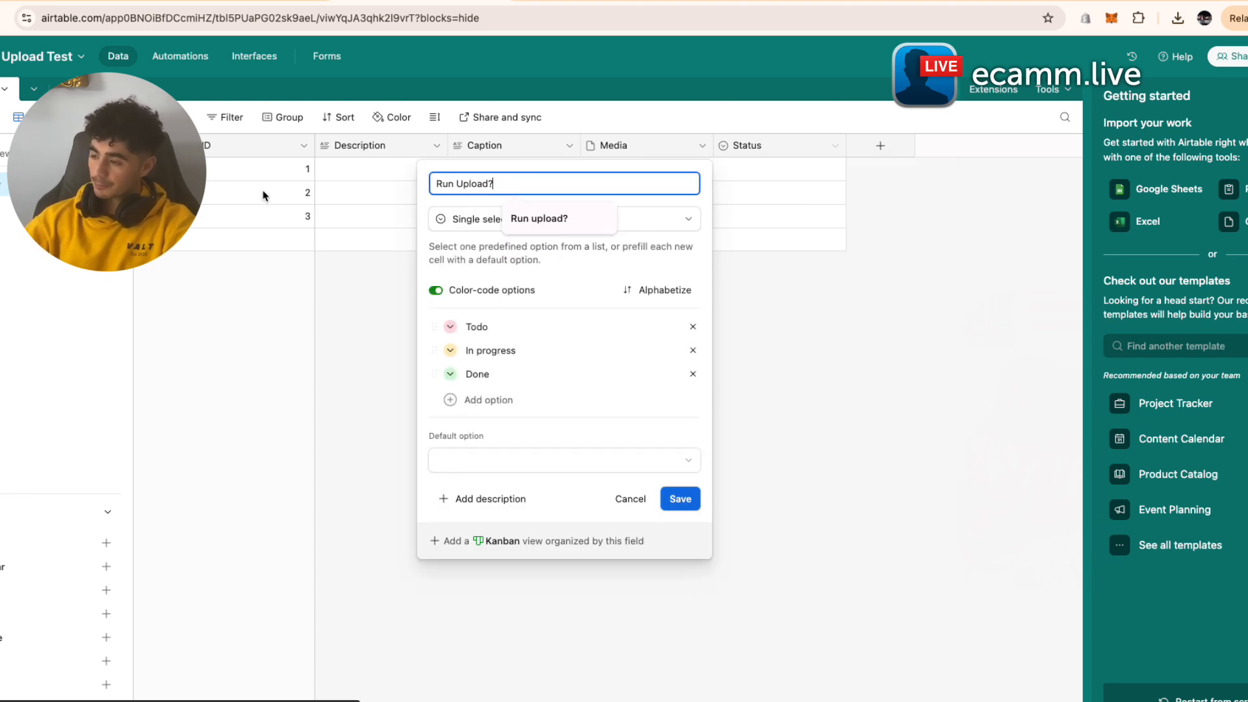
left_click(576, 219)
scroll(571, 426, "down", 1)
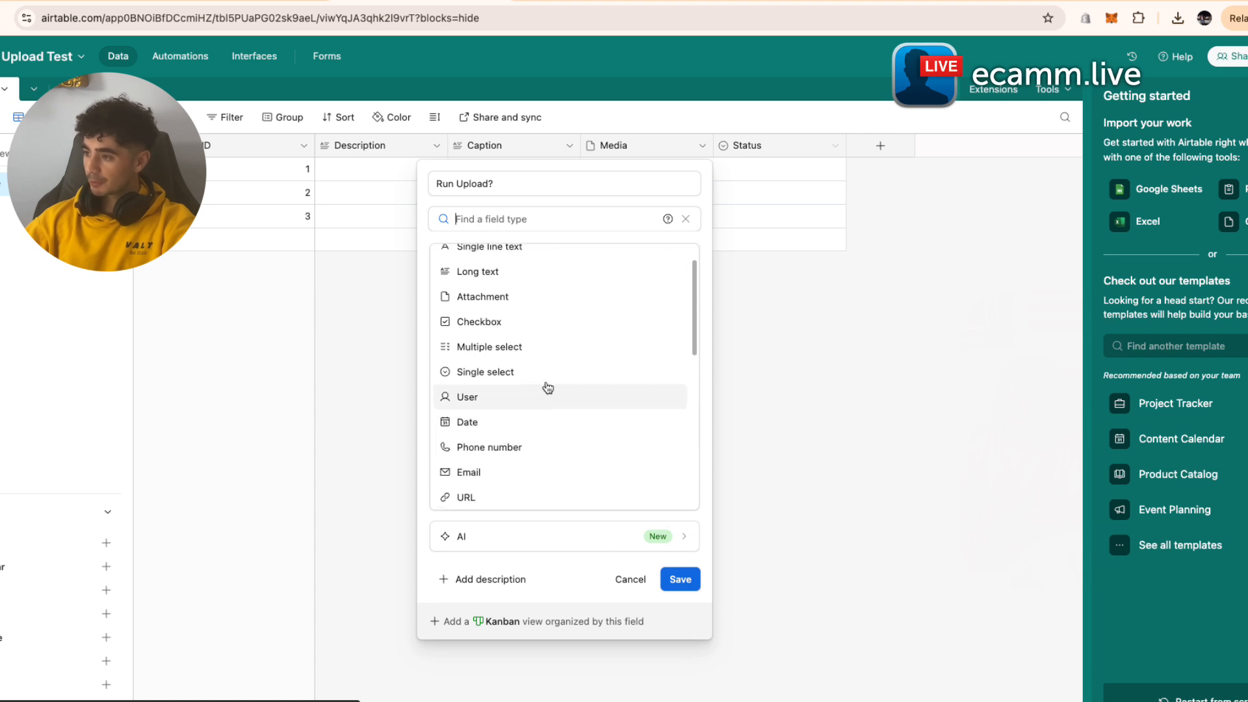
left_click(529, 321)
left_click(679, 376)
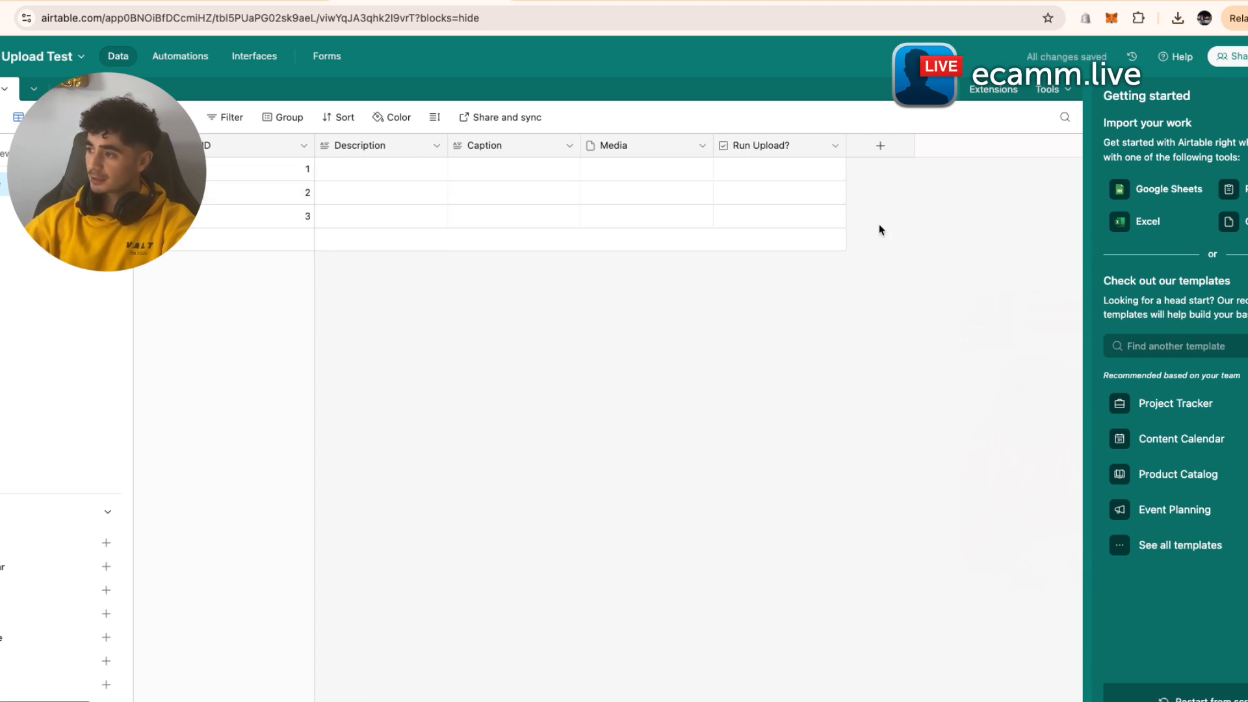
left_click(890, 152)
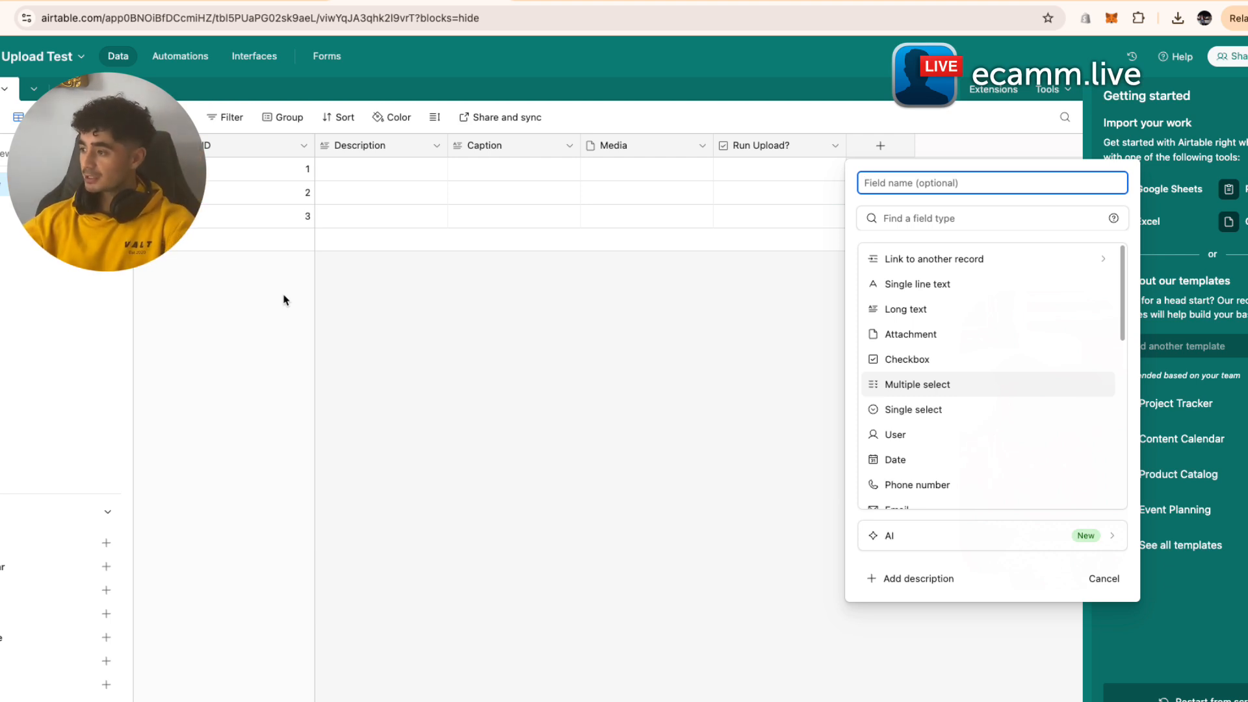
- Add a Multiple select field named 'Social Media Platforms' after Run Upload?
left_click(925, 385)
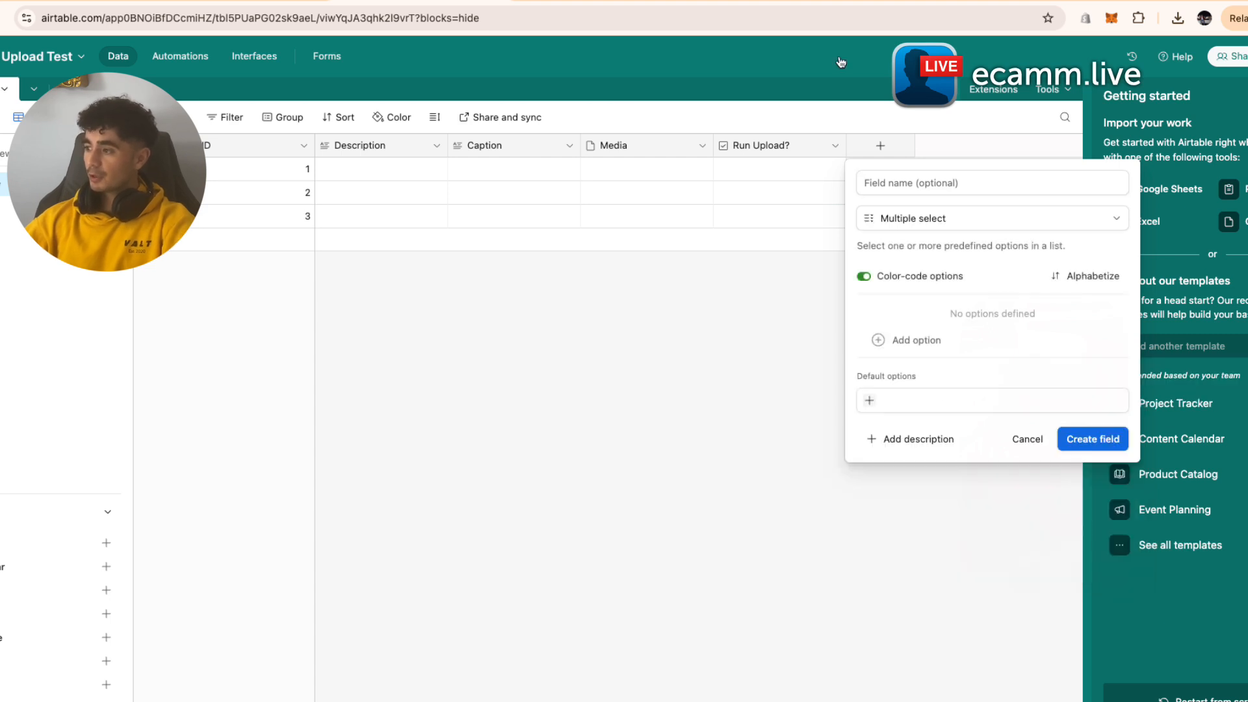
left_click(951, 221)
left_click(954, 390)
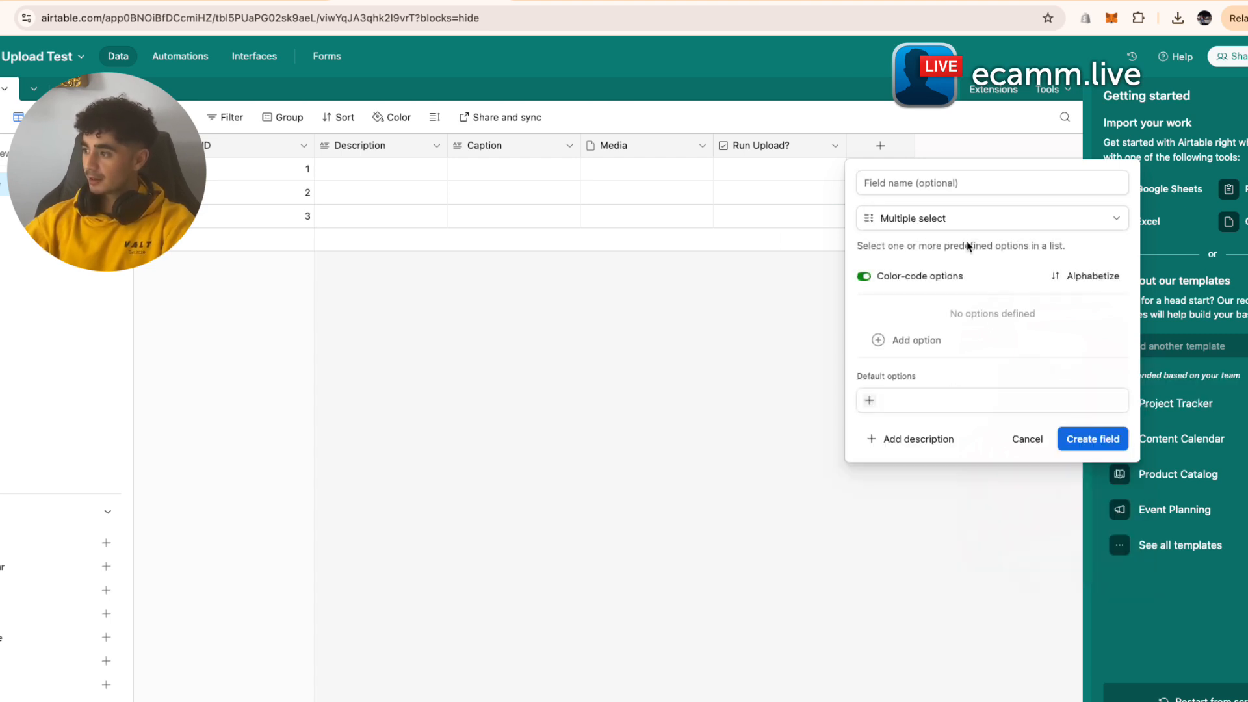
left_click(967, 224)
left_click(953, 186)
type("Sco")
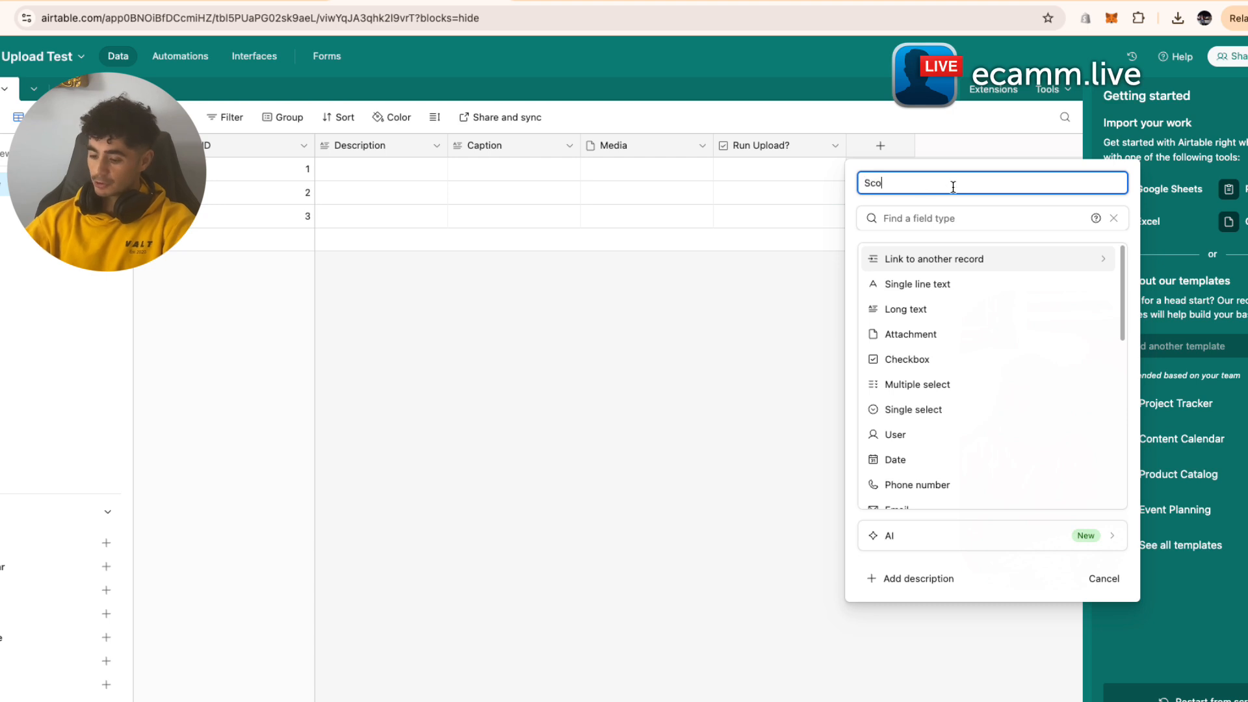
key("BackSpace")
key("BackSpace")
type("ocial Media OP")
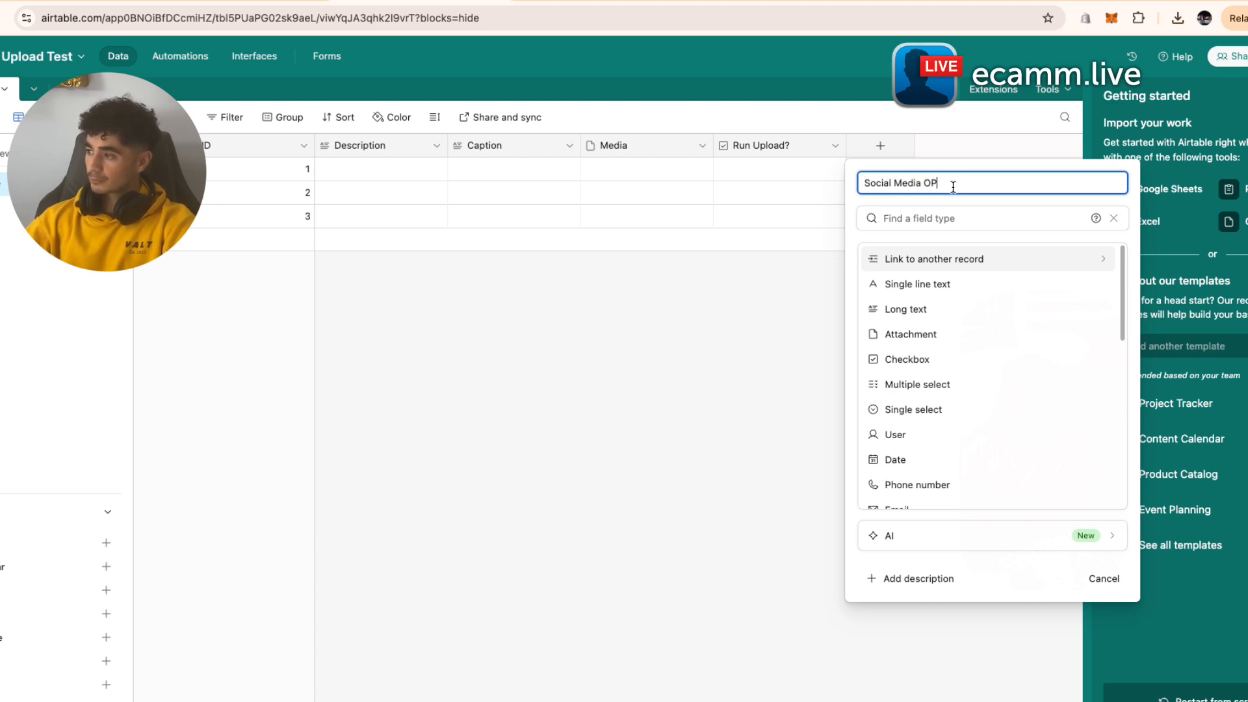
key("BackSpace")
key("BackSpace")
type("Platform")
key("Return")
left_click(887, 169)
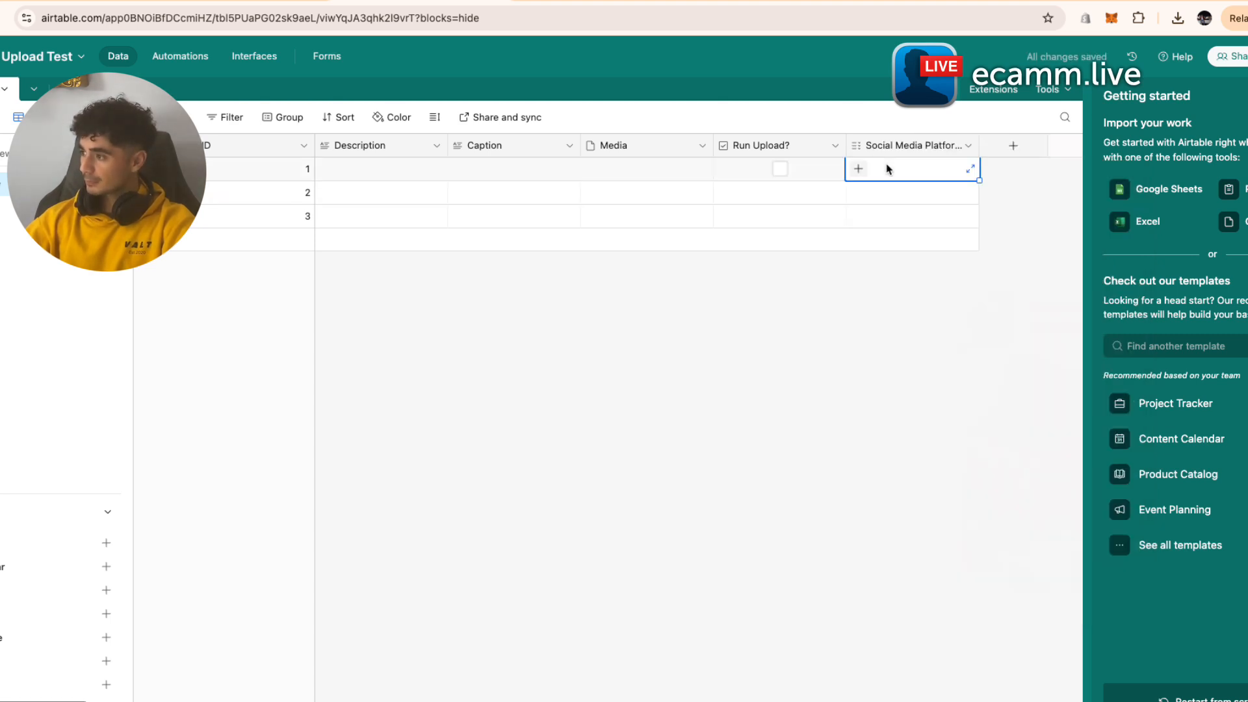
left_click(858, 169)
key("Escape")
- Give the platforms field the options Youtube, Facebook, LinkedIN and Instagram and save
left_click(958, 145)
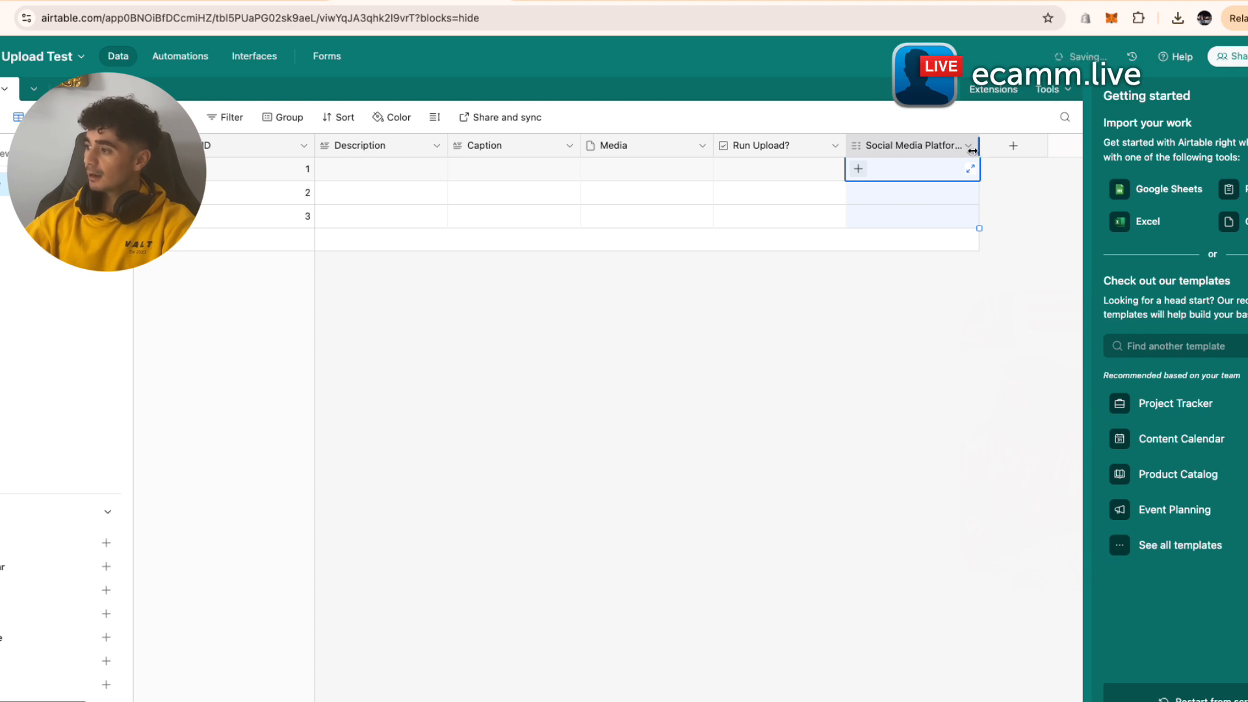
left_click(967, 145)
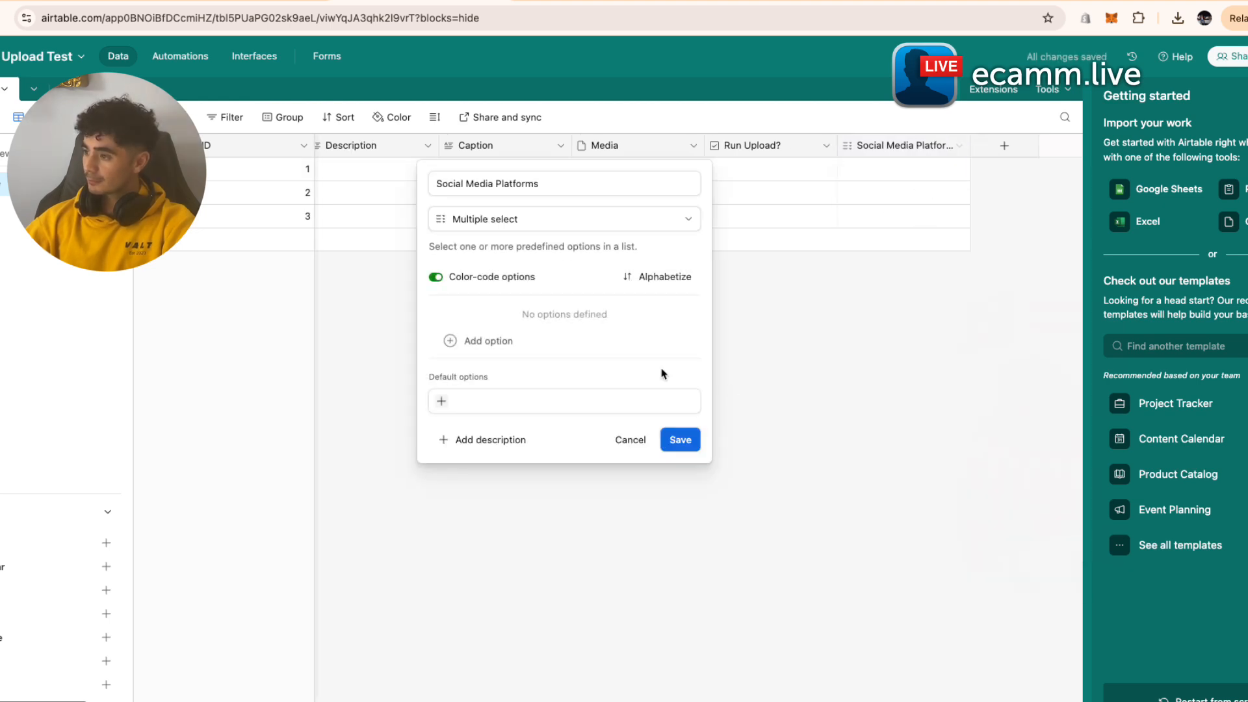
left_click(501, 338)
type("Youtube")
left_click(564, 338)
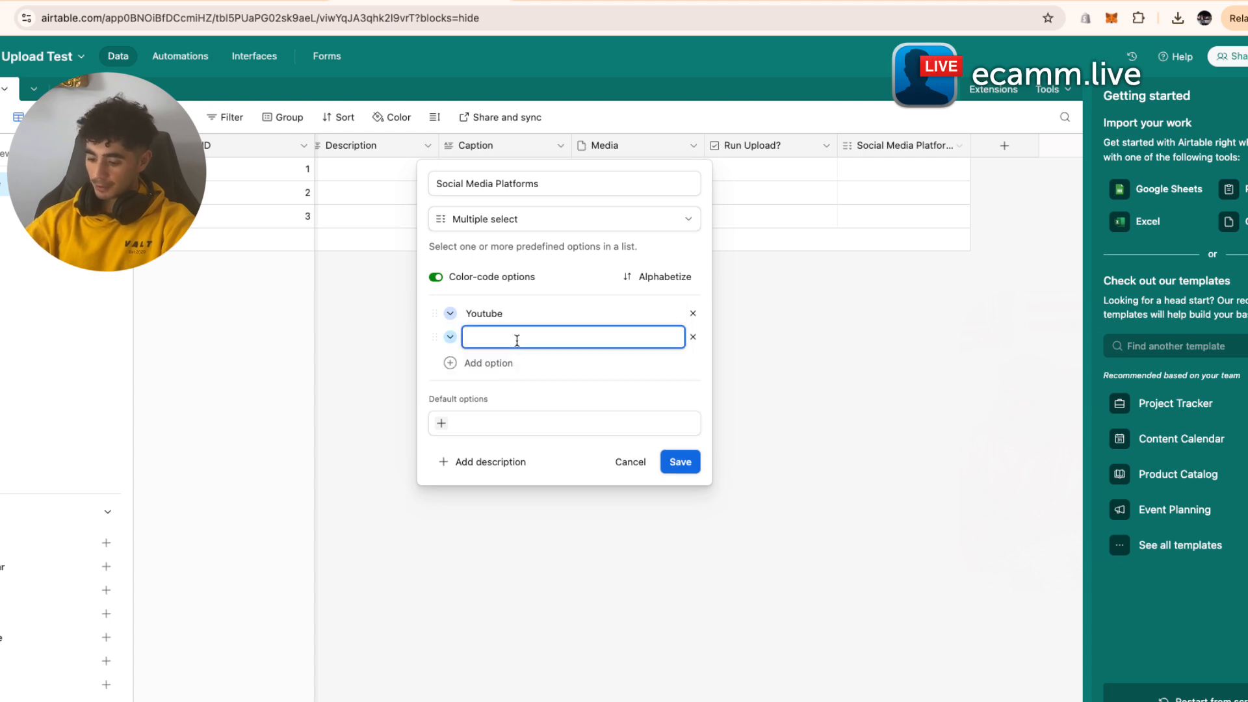
type("Facebook")
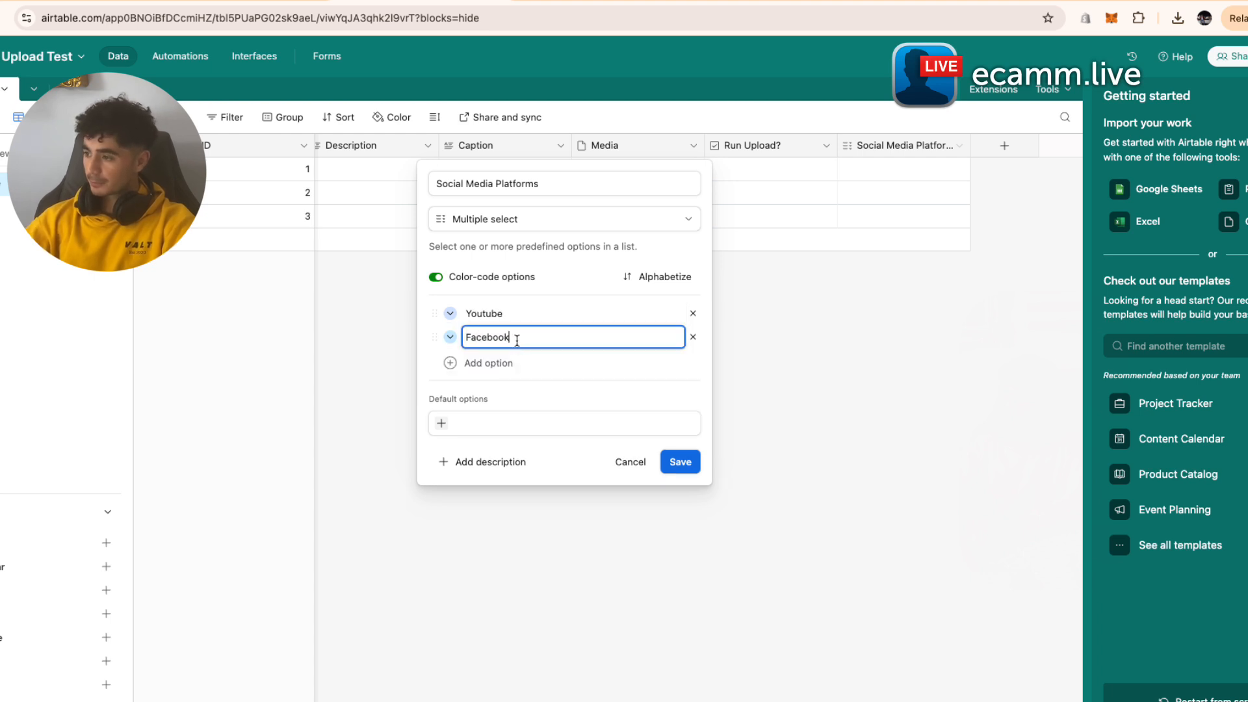
left_click(488, 363)
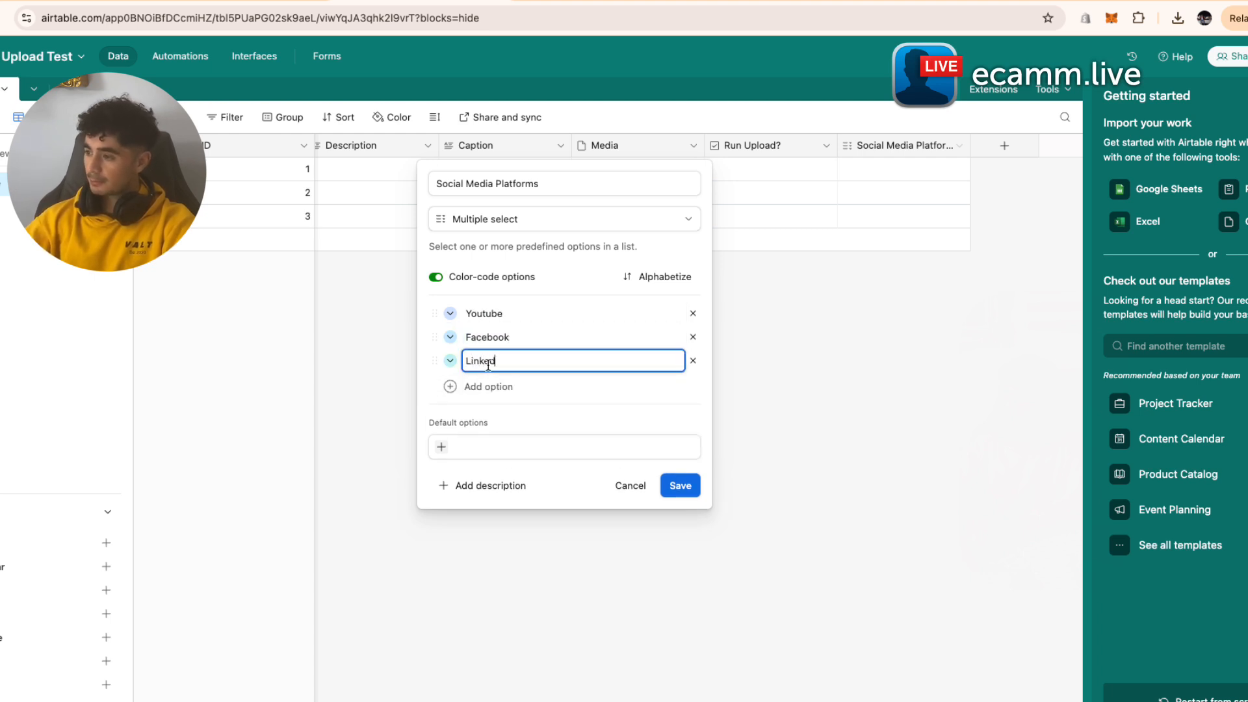
type("LinkedIN")
left_click(512, 387)
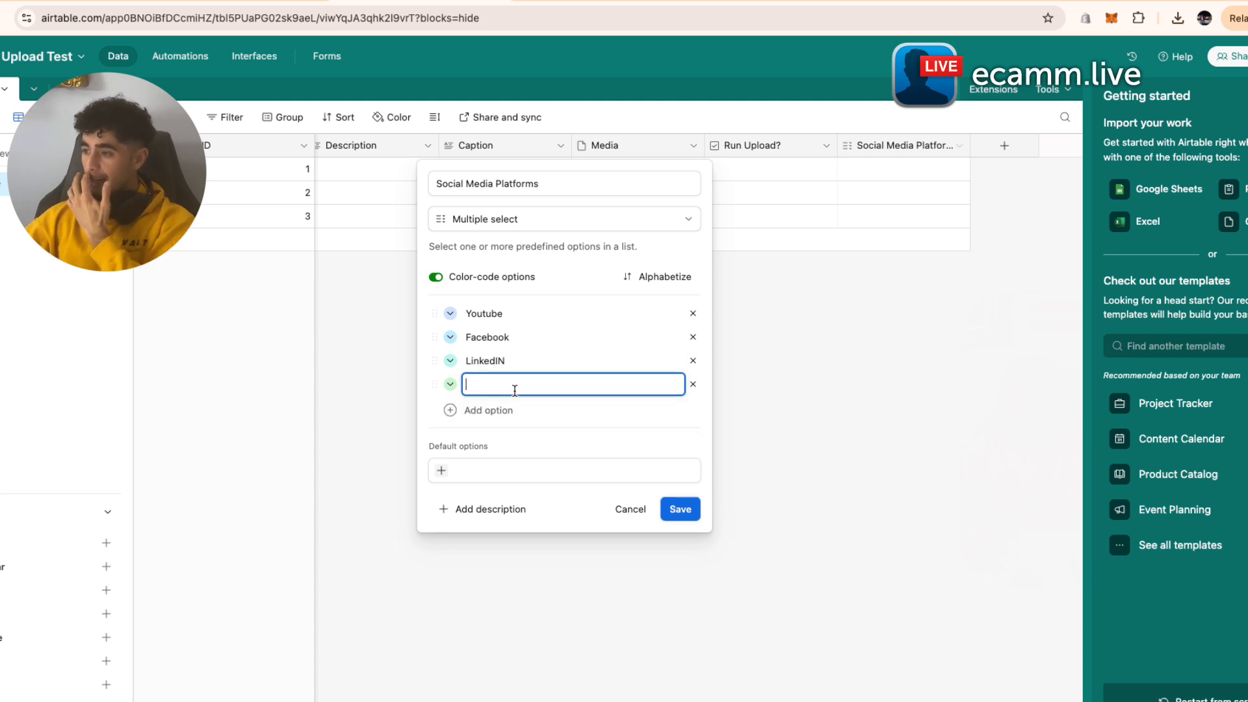
type("Instagram")
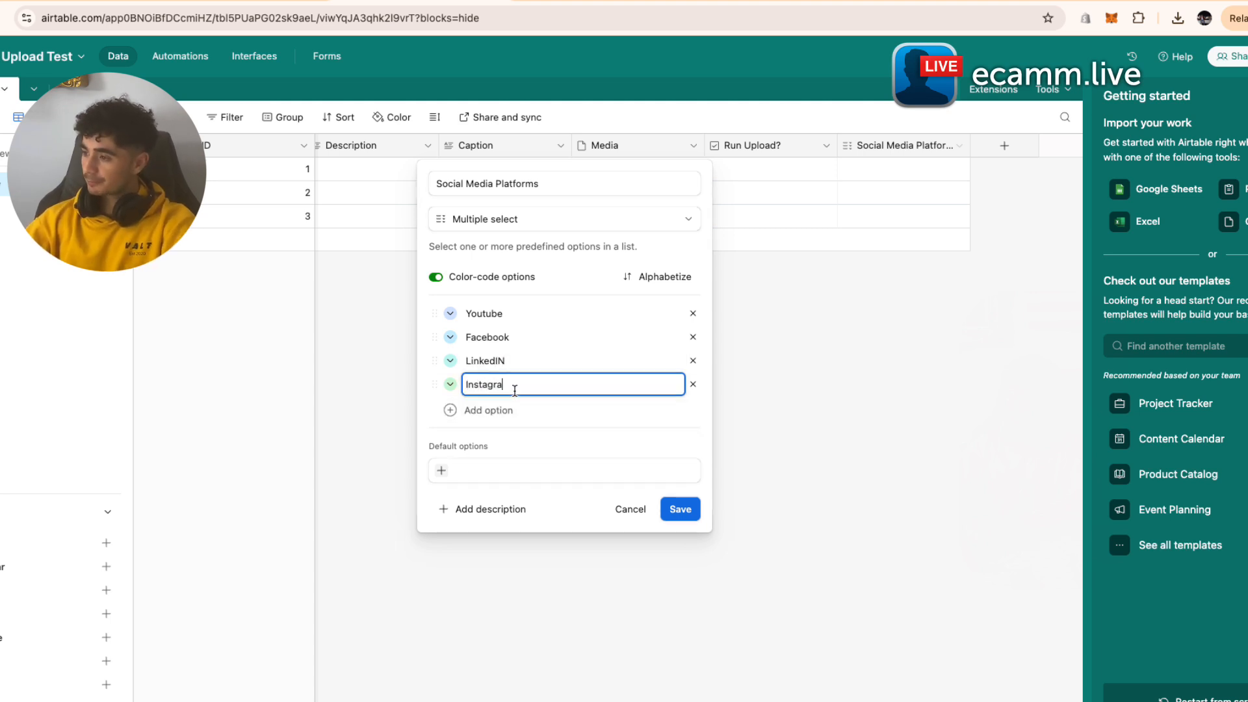
left_click(601, 447)
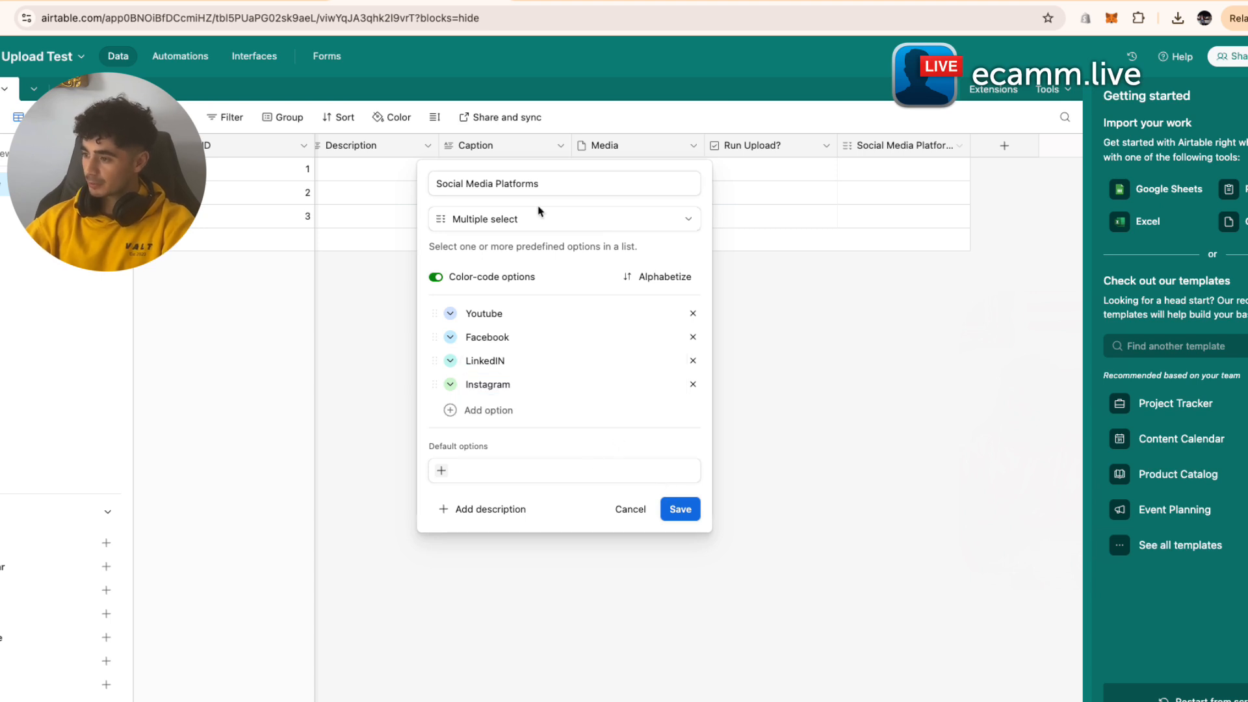
left_click(684, 511)
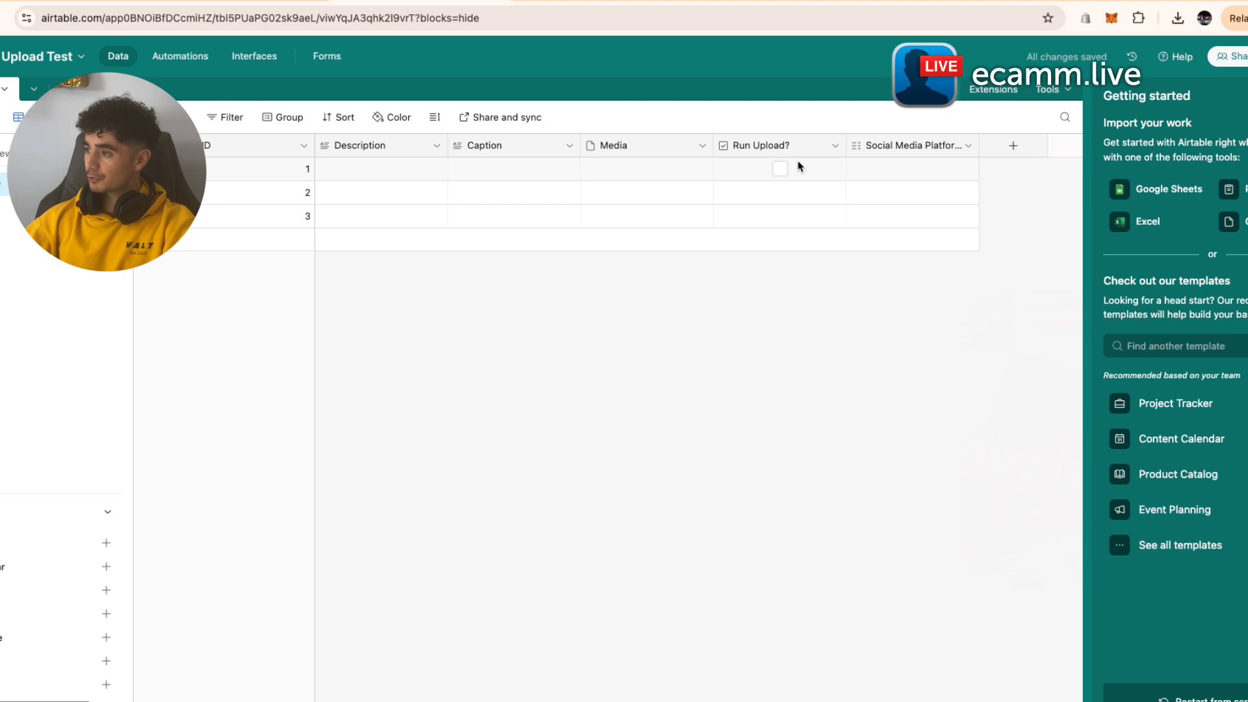
- Set record 1's Social Media Platforms to Youtube
left_click(950, 168)
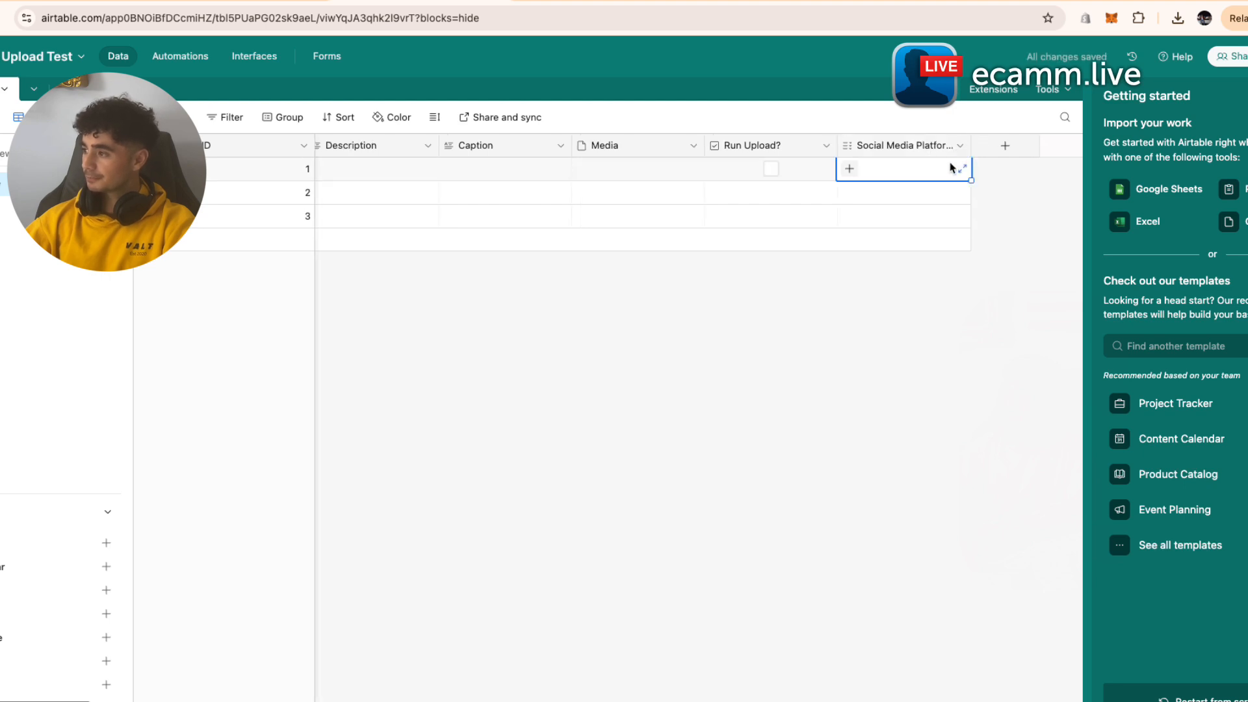
left_click(950, 168)
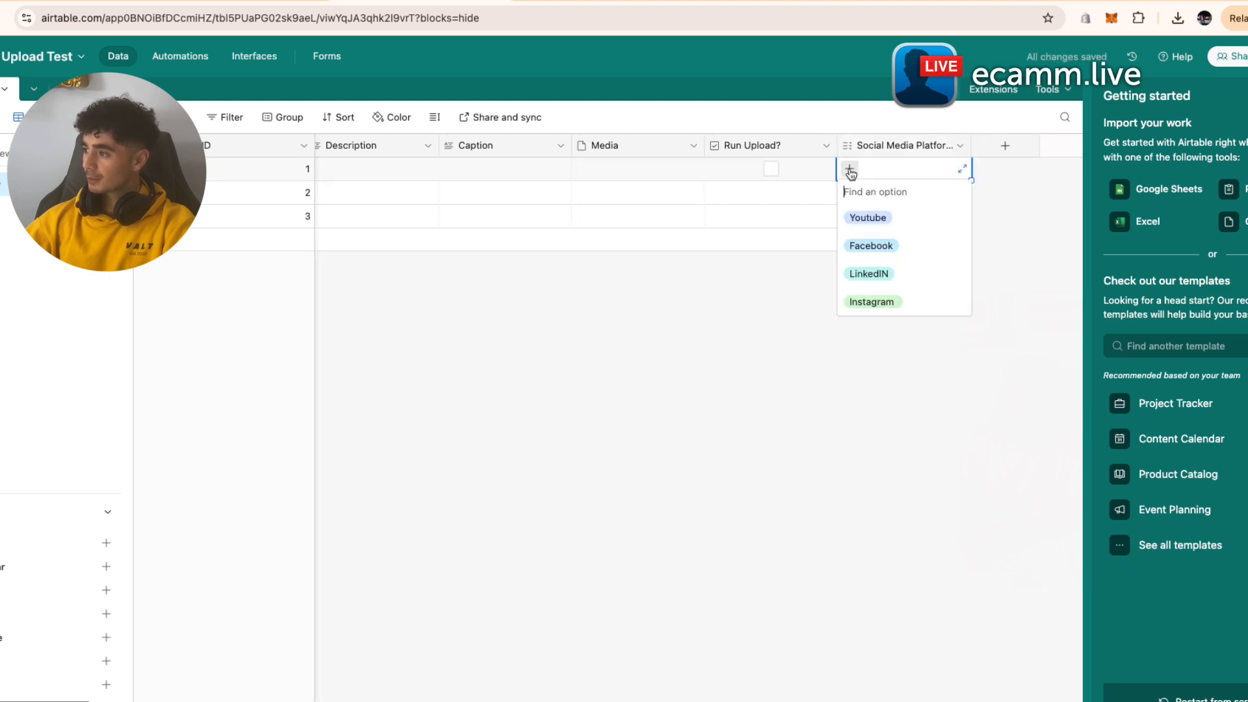
left_click(909, 229)
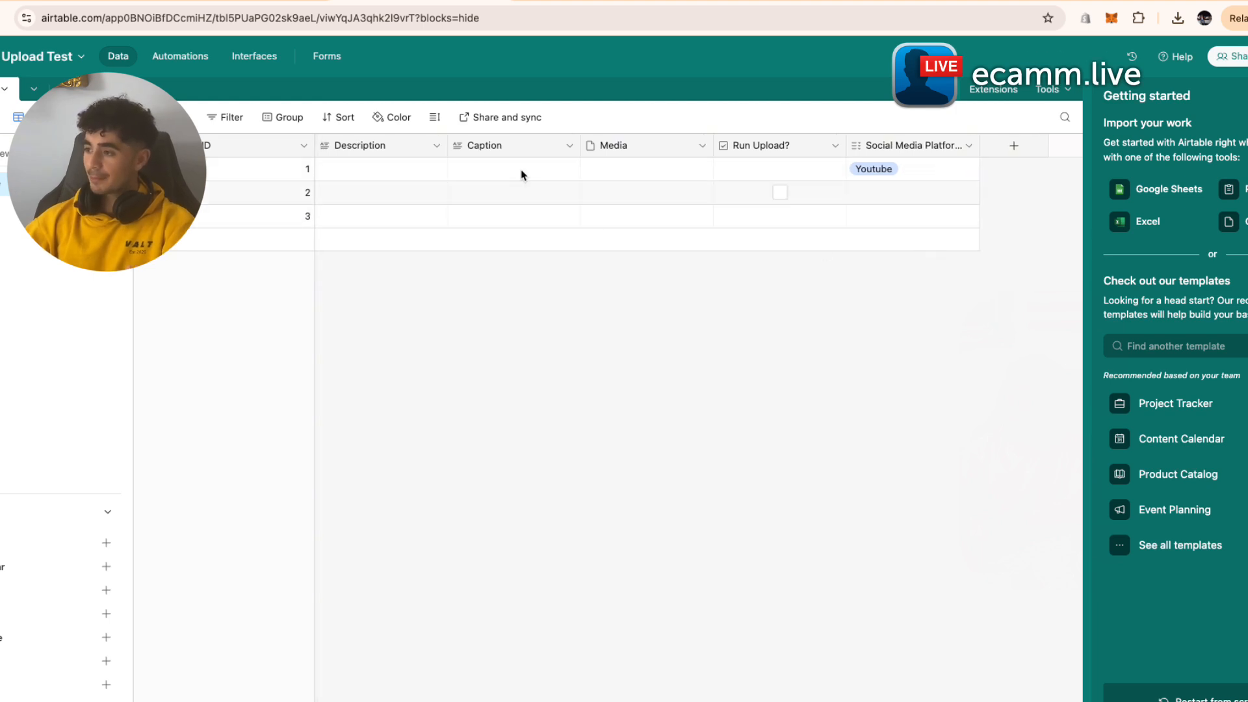
left_click(381, 173)
left_click(382, 173)
double_click(524, 181)
- Upload the video file (20).mp4 into record 1's Media field
left_click(609, 170)
left_click(606, 169)
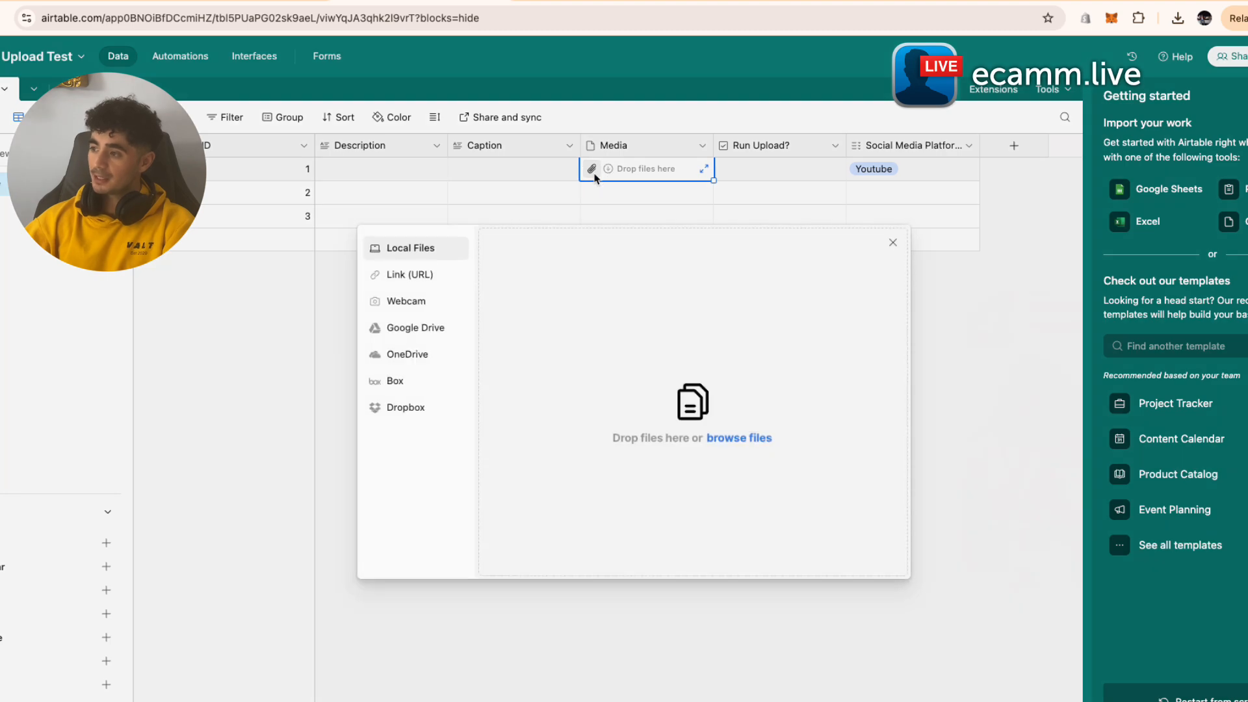
left_click(754, 443)
scroll(530, 426, "down", 5)
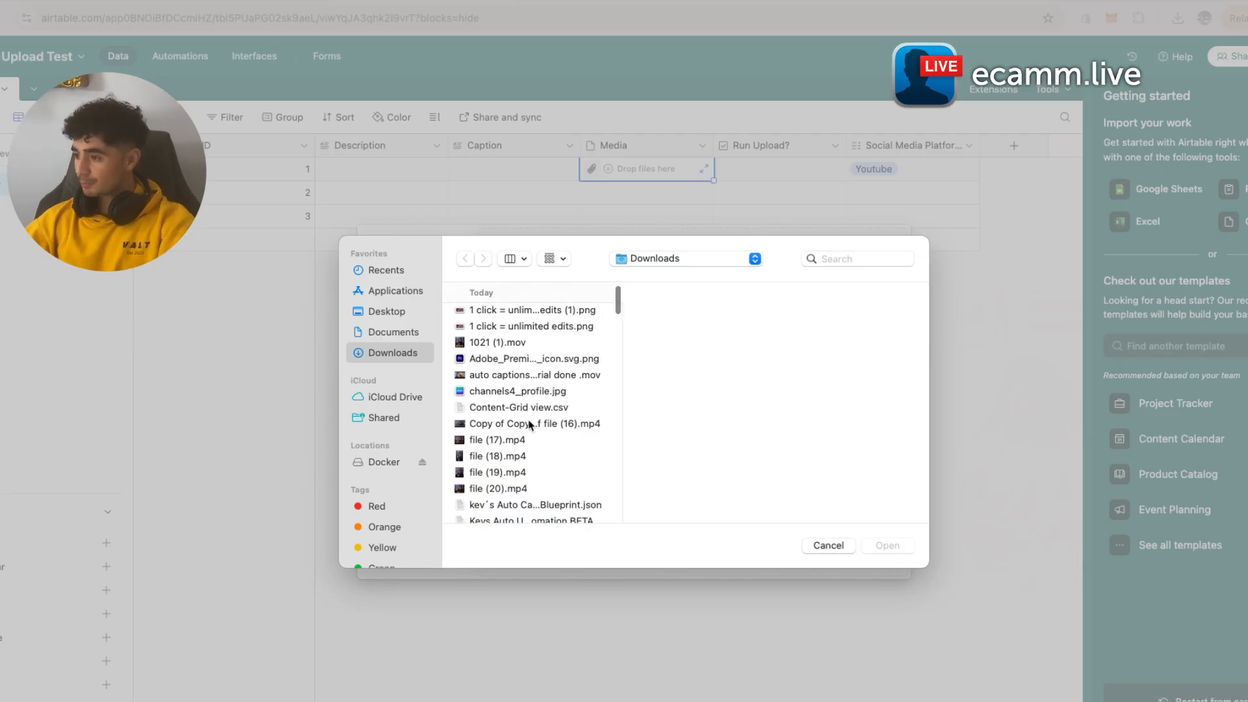
scroll(531, 426, "up", 3)
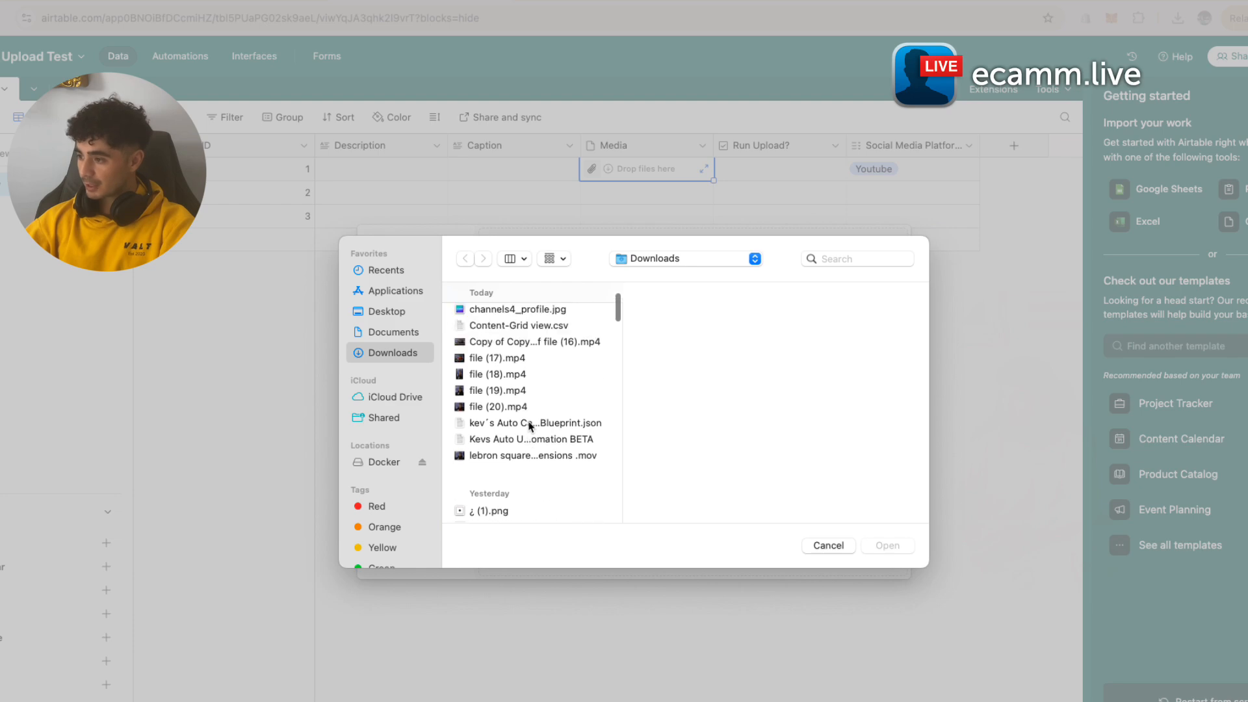
left_click(580, 444)
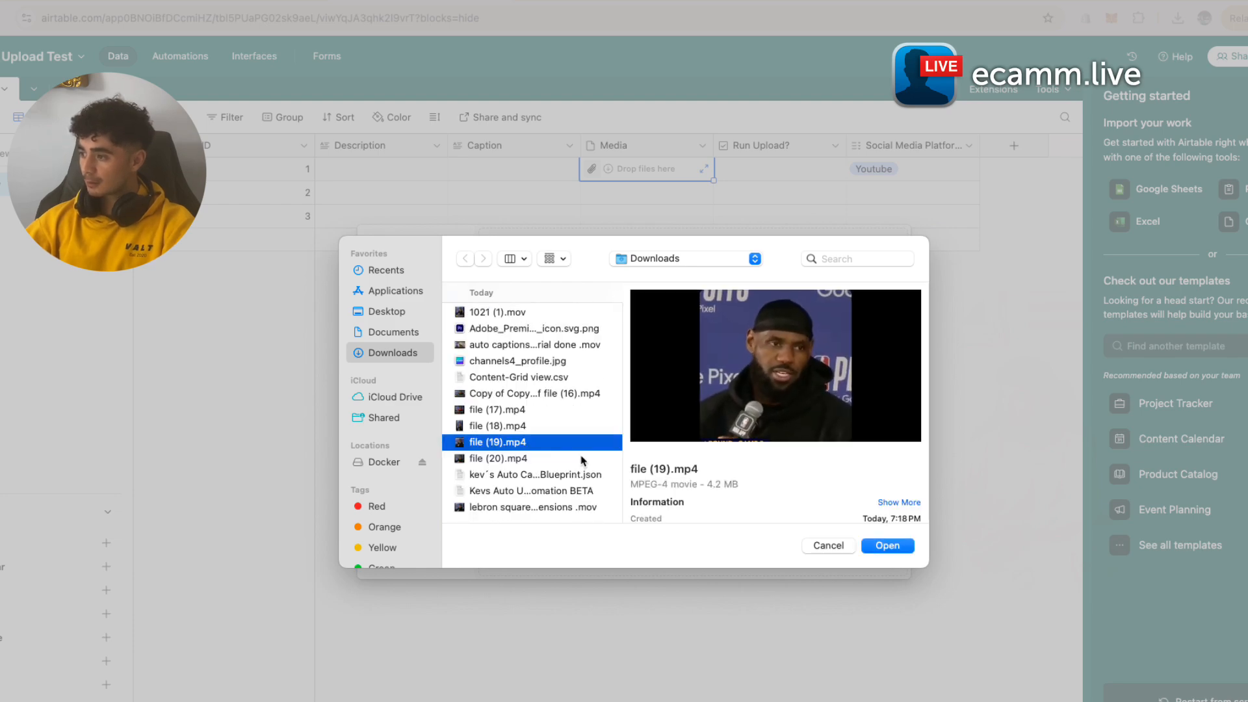
left_click(580, 458)
left_click(892, 547)
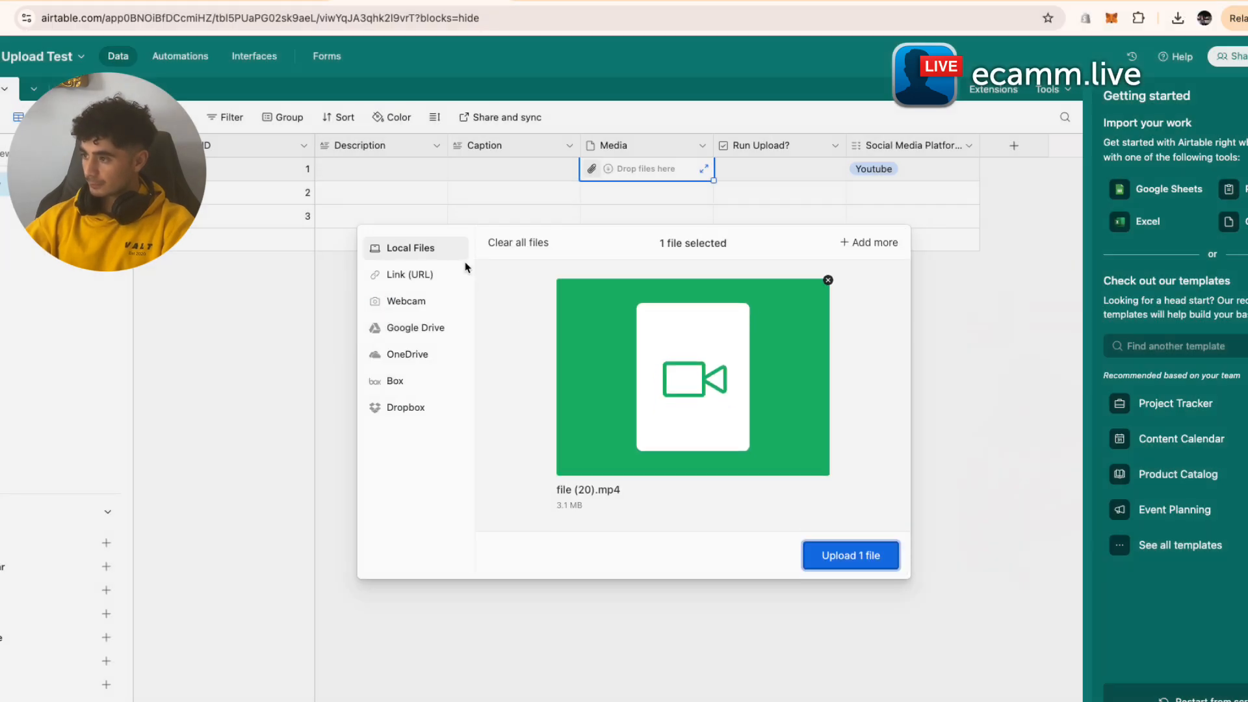
left_click(853, 554)
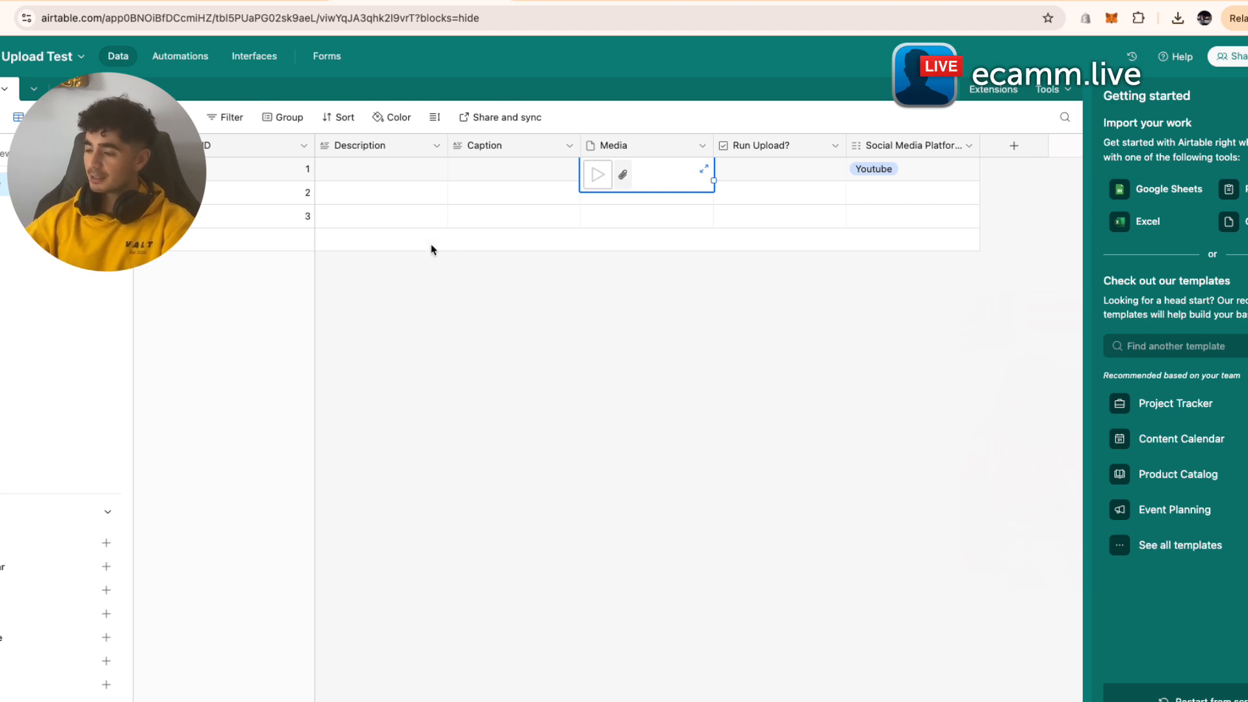
left_click(343, 171)
left_click(343, 171)
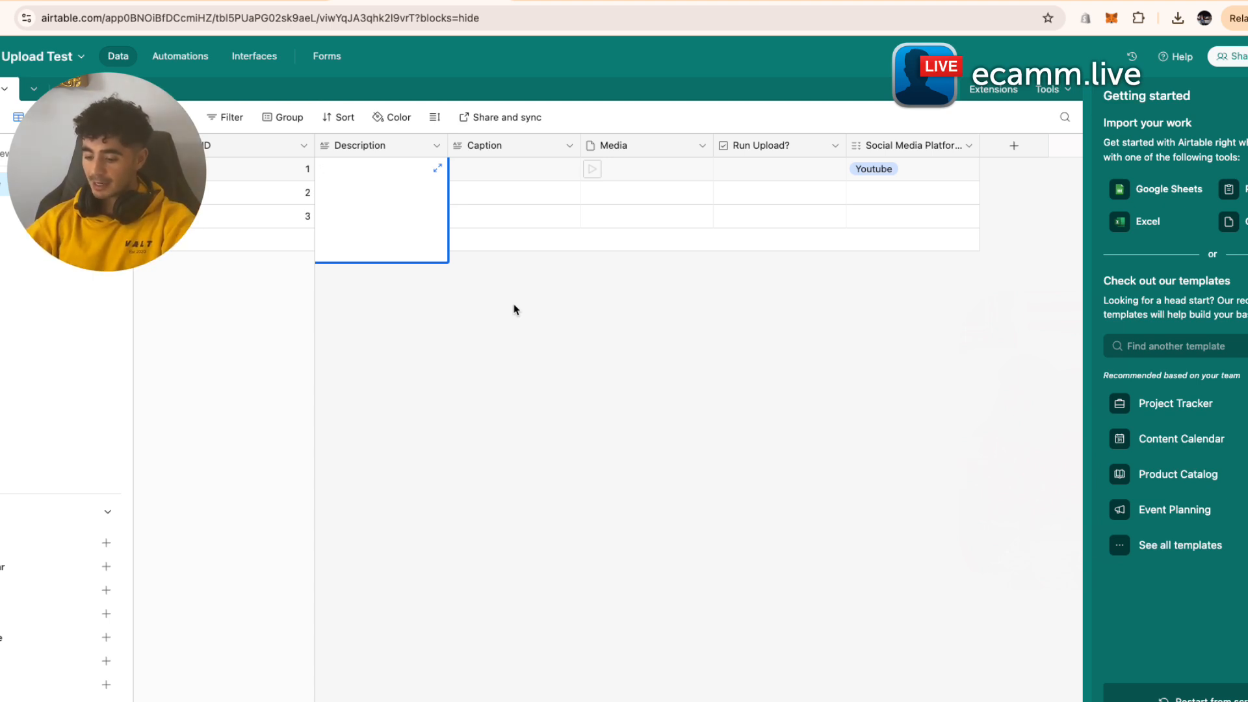
- Finish record 1's Description as '#nba #nbamemes'
type("ba ")
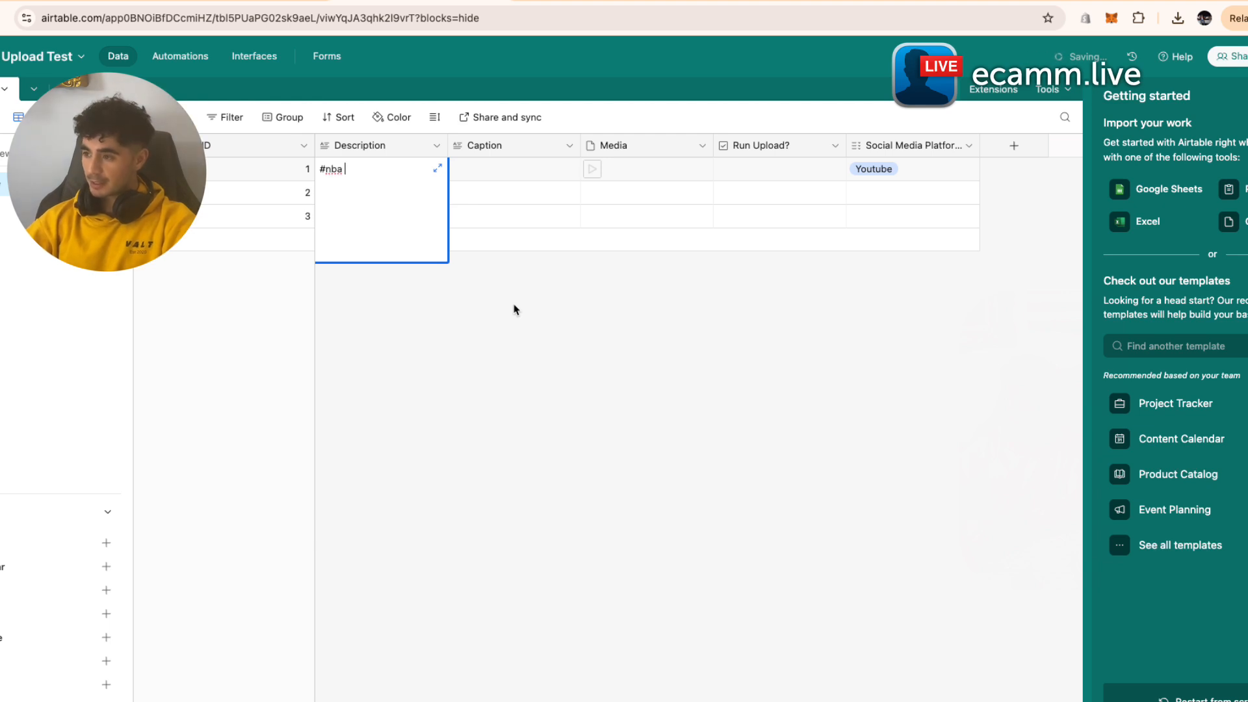
type("#nbaem")
type("mes")
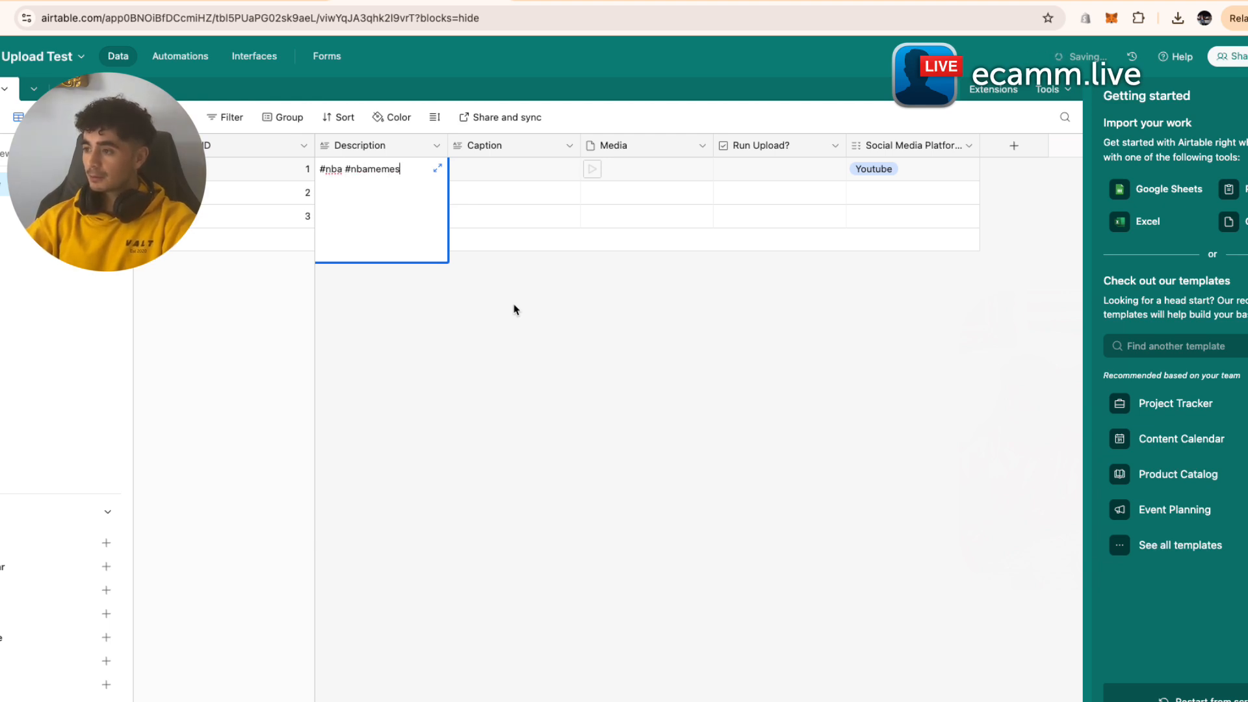
key("Escape")
left_click(511, 168)
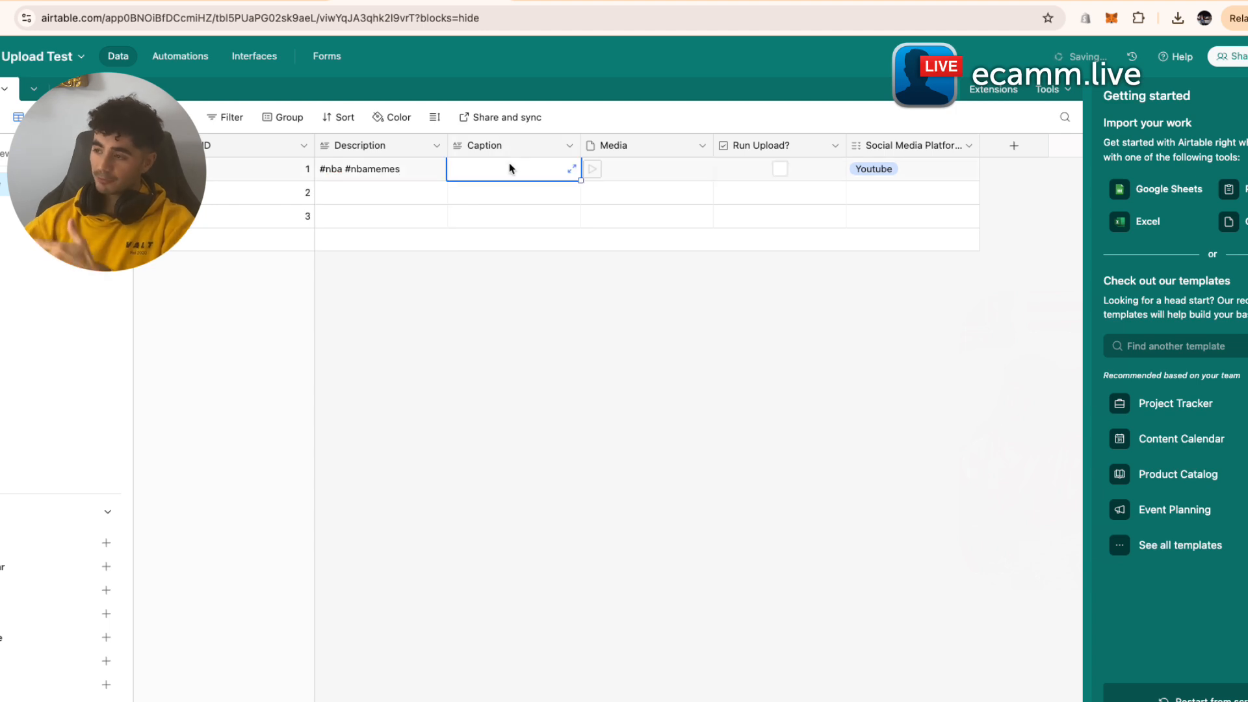
double_click(514, 176)
left_click(515, 421)
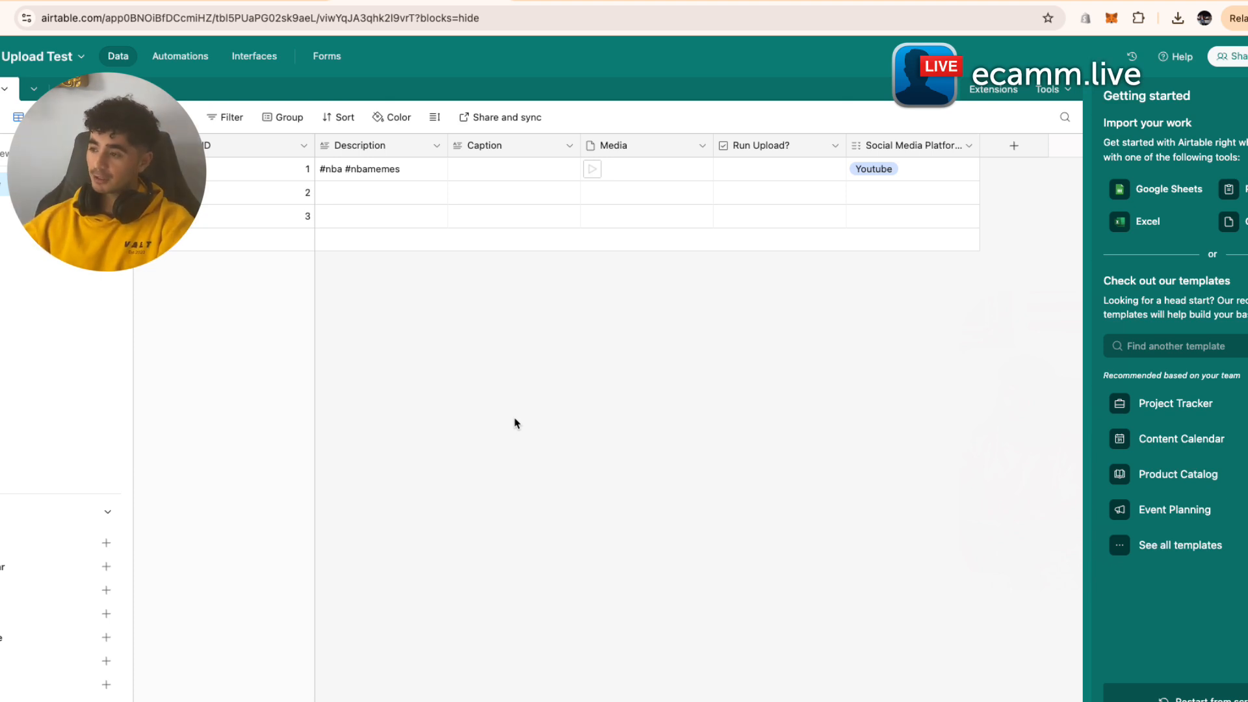
- Enter record 1's Caption: 'Lebrons reaction to playing another year in the nba'
double_click(553, 166)
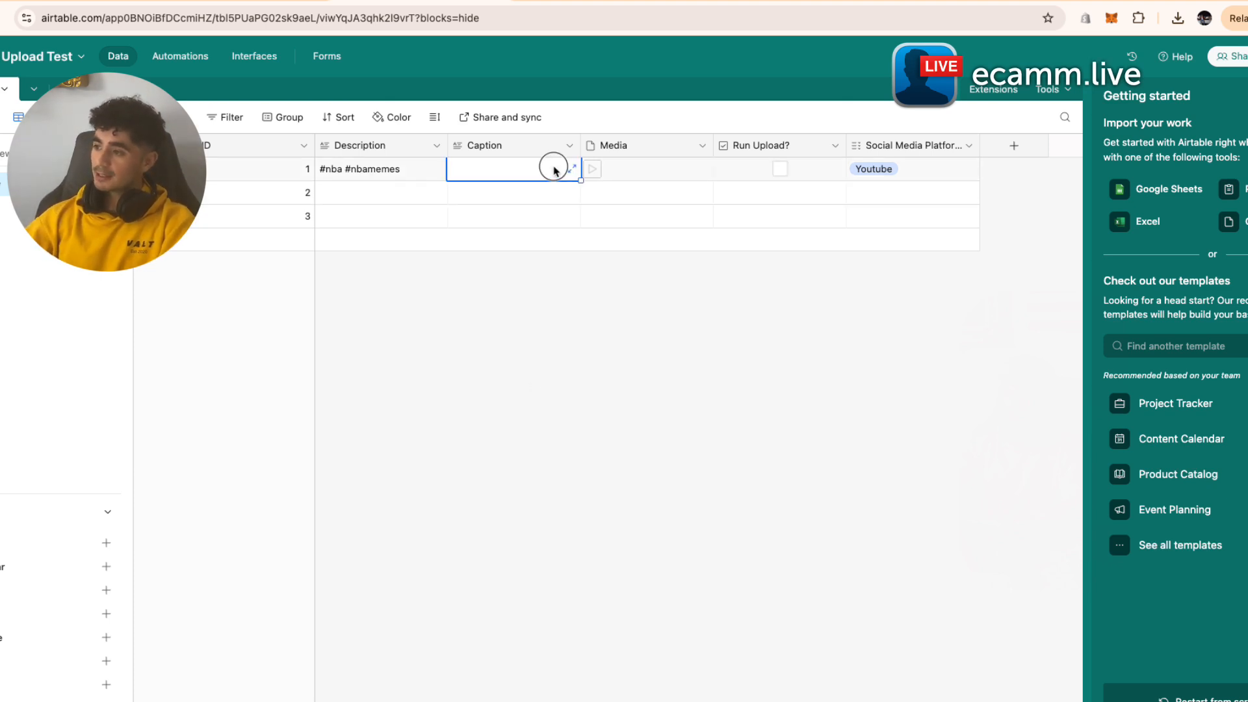
type("Lebr")
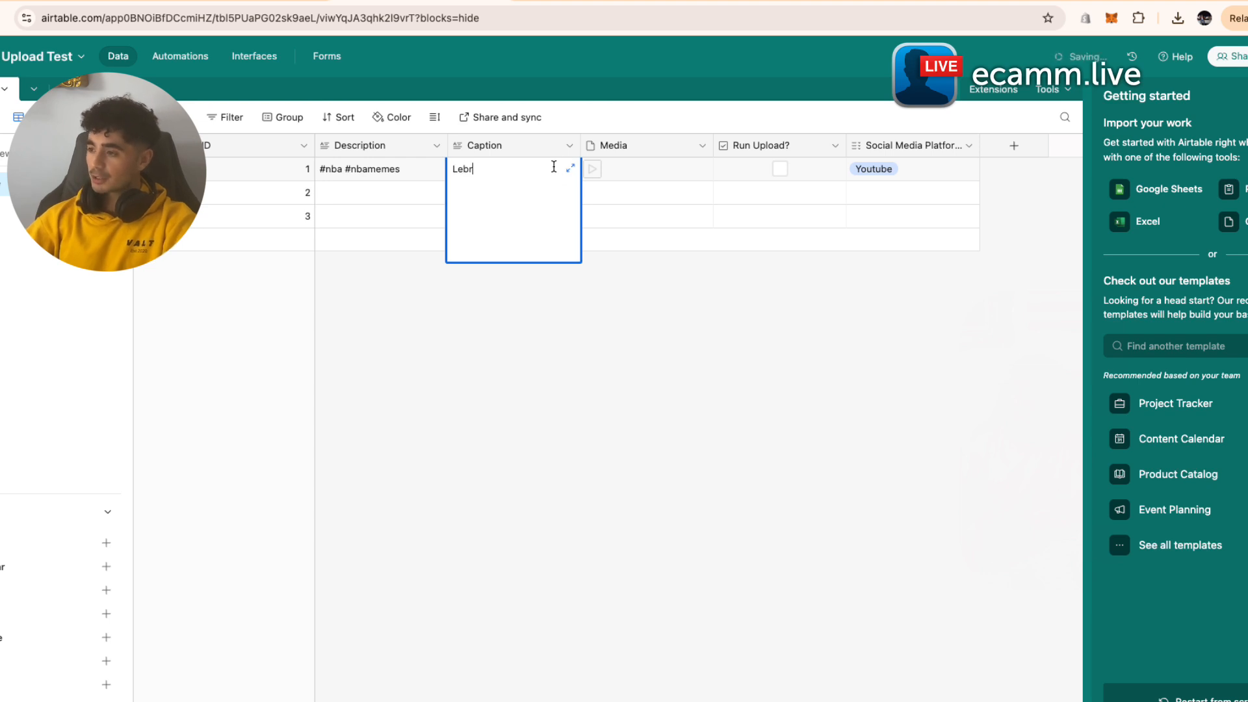
type("ions")
key("BackSpace")
key("BackSpace")
key("BackSpace")
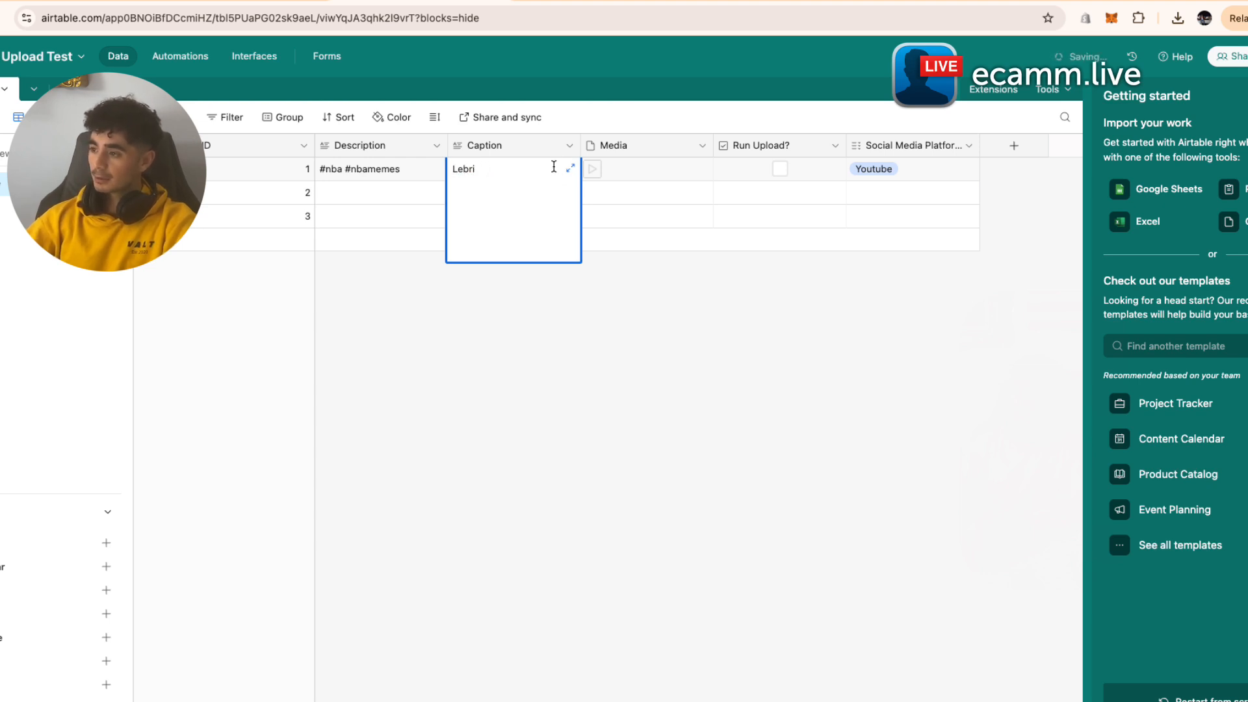
type("ns reaction ")
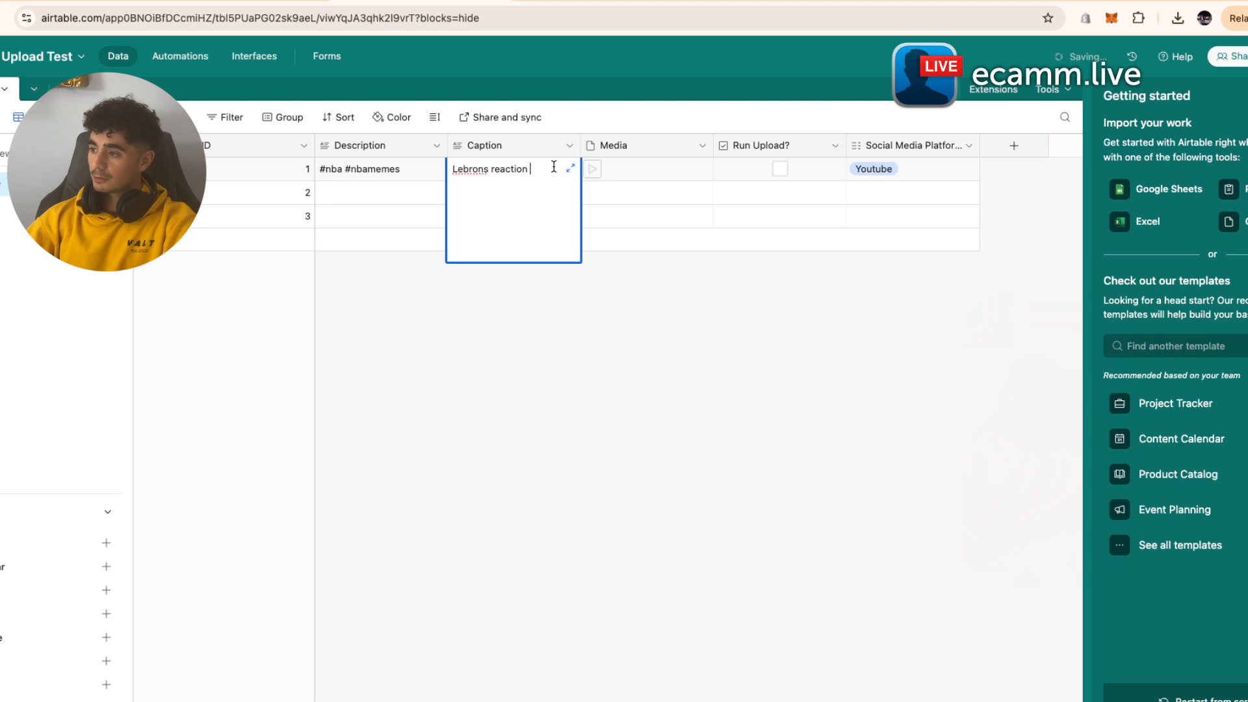
type("to playing")
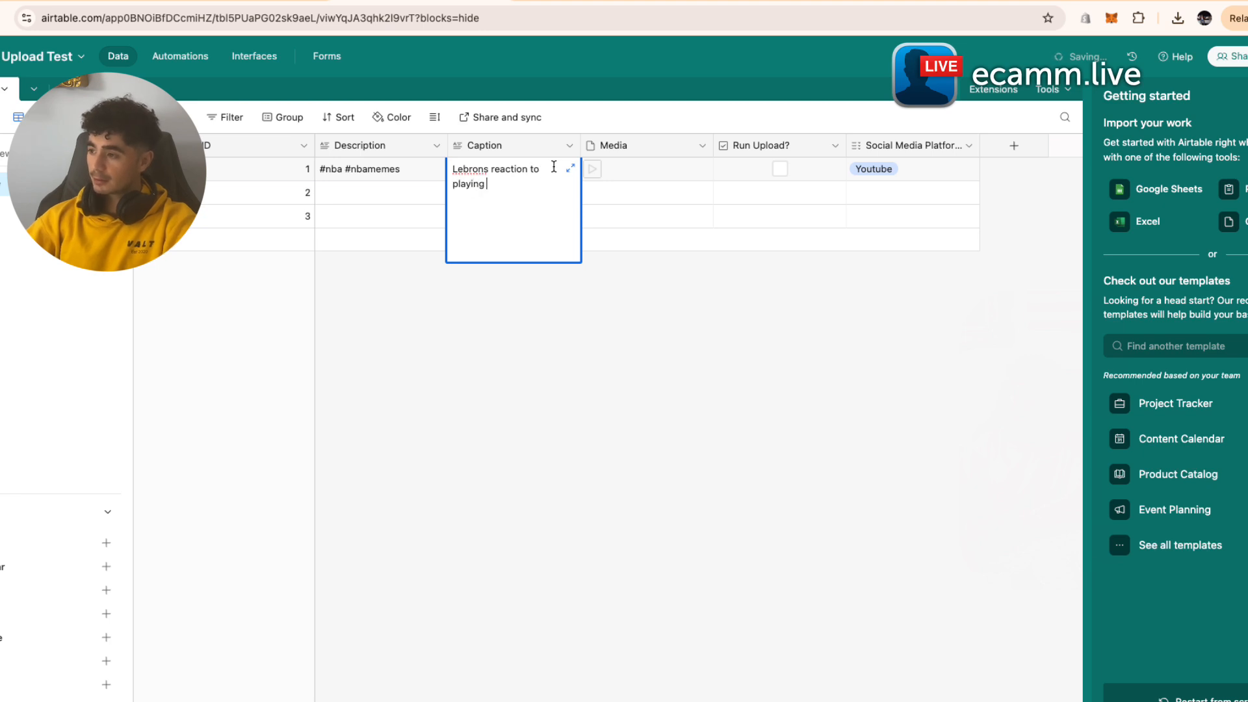
type(" another year in the nba")
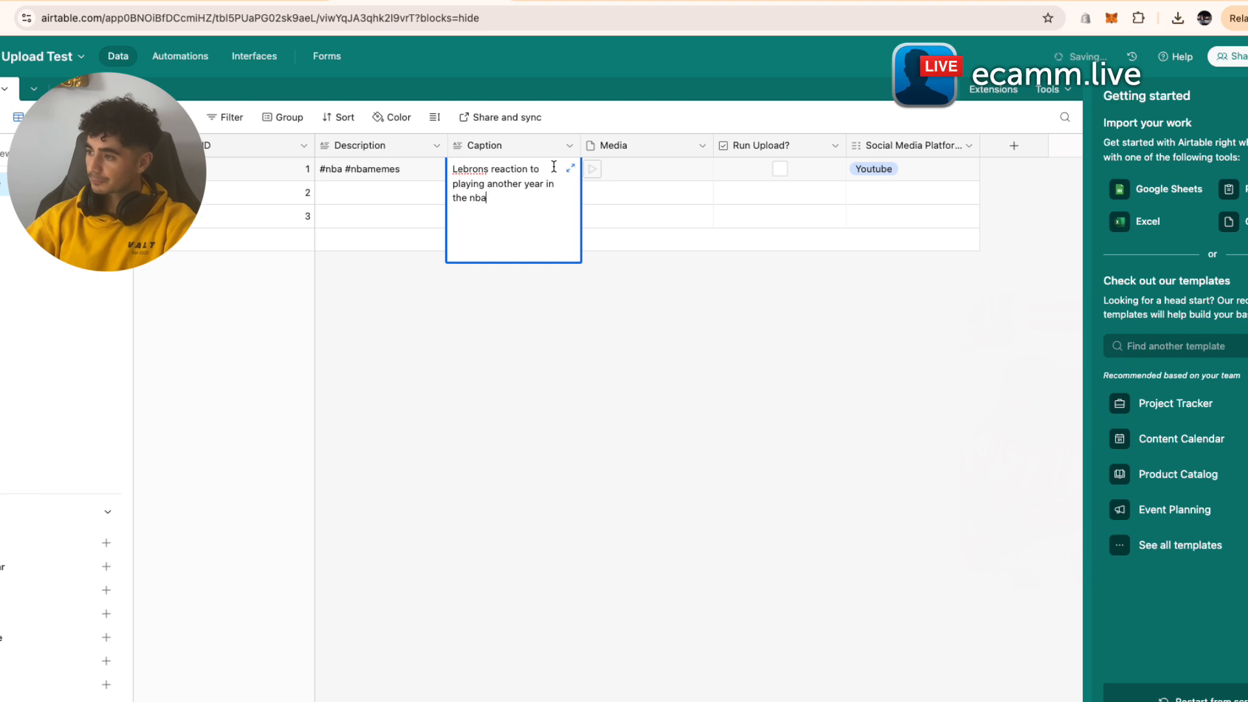
left_click(671, 418)
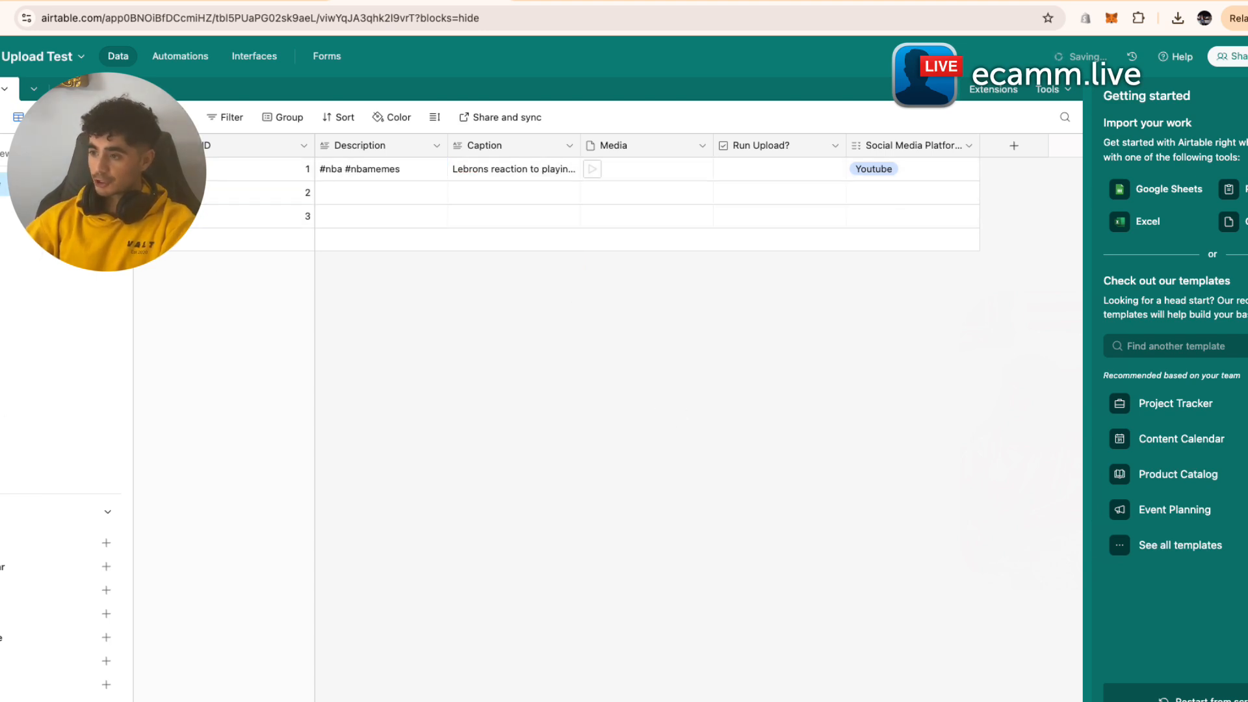
- Rename the existing grid view
left_click(107, 184)
left_click(222, 230)
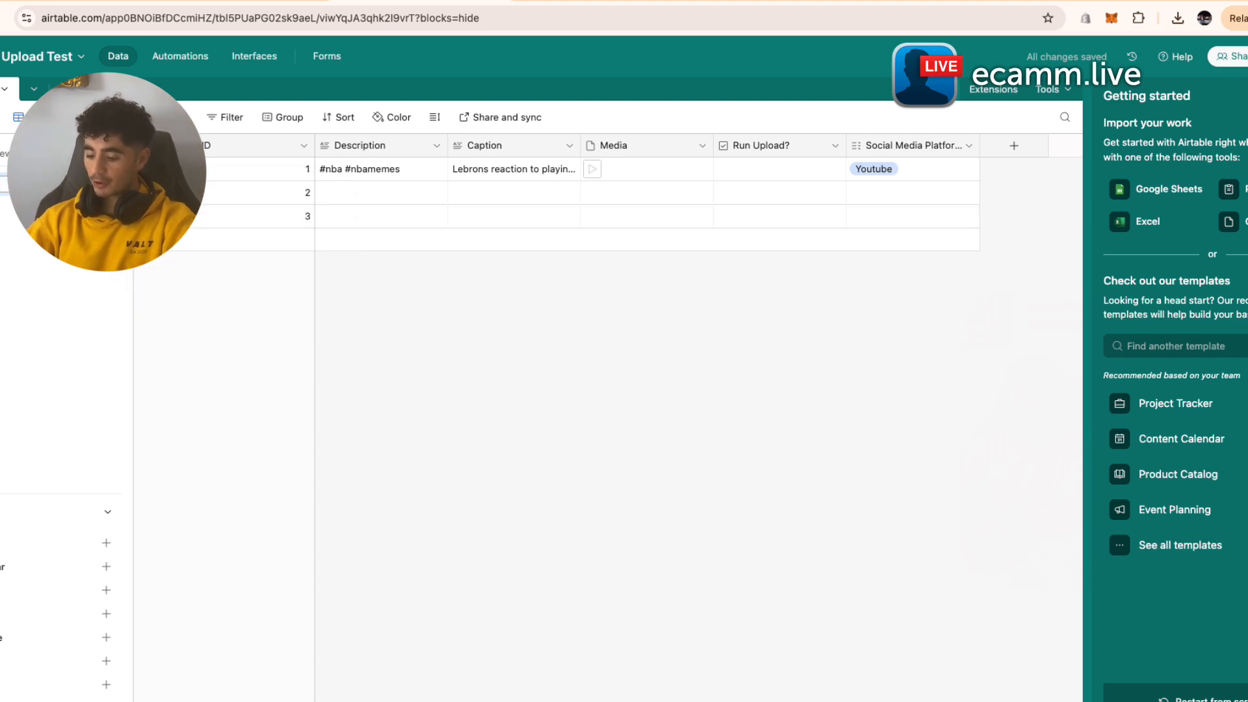
key("Return")
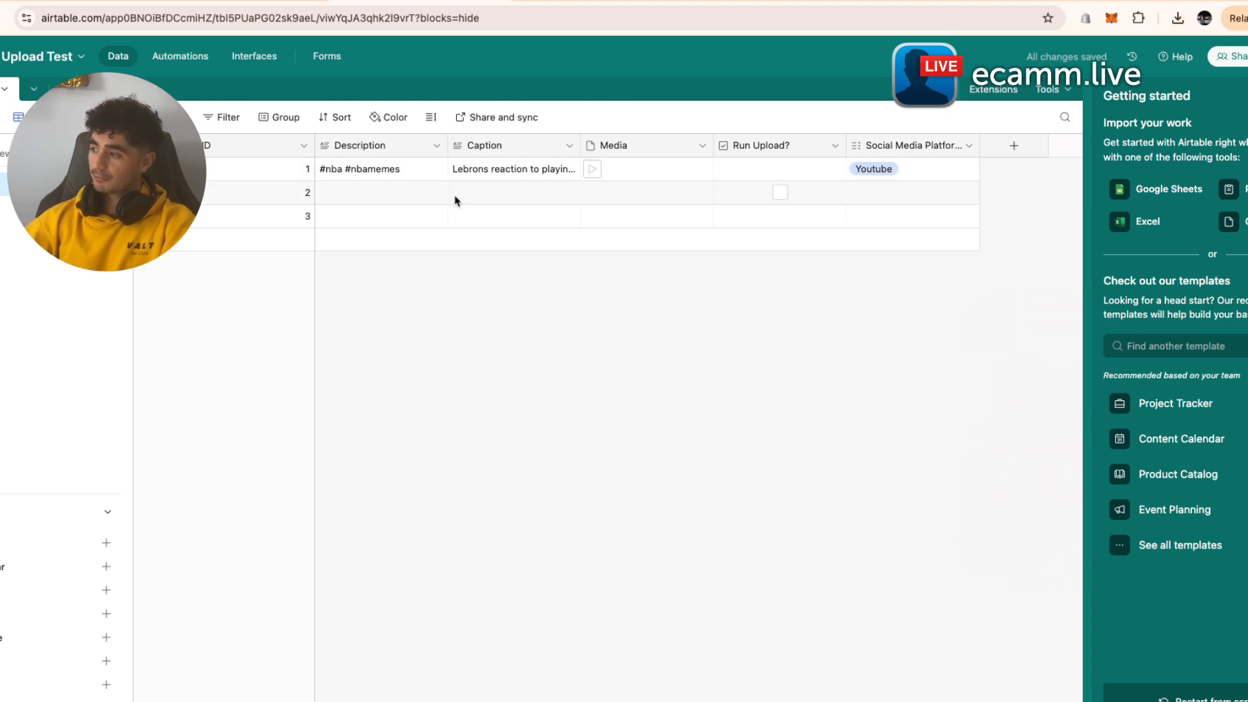
- Create a new collaborative grid view and name it 'Run Upload'
left_click(6, 542)
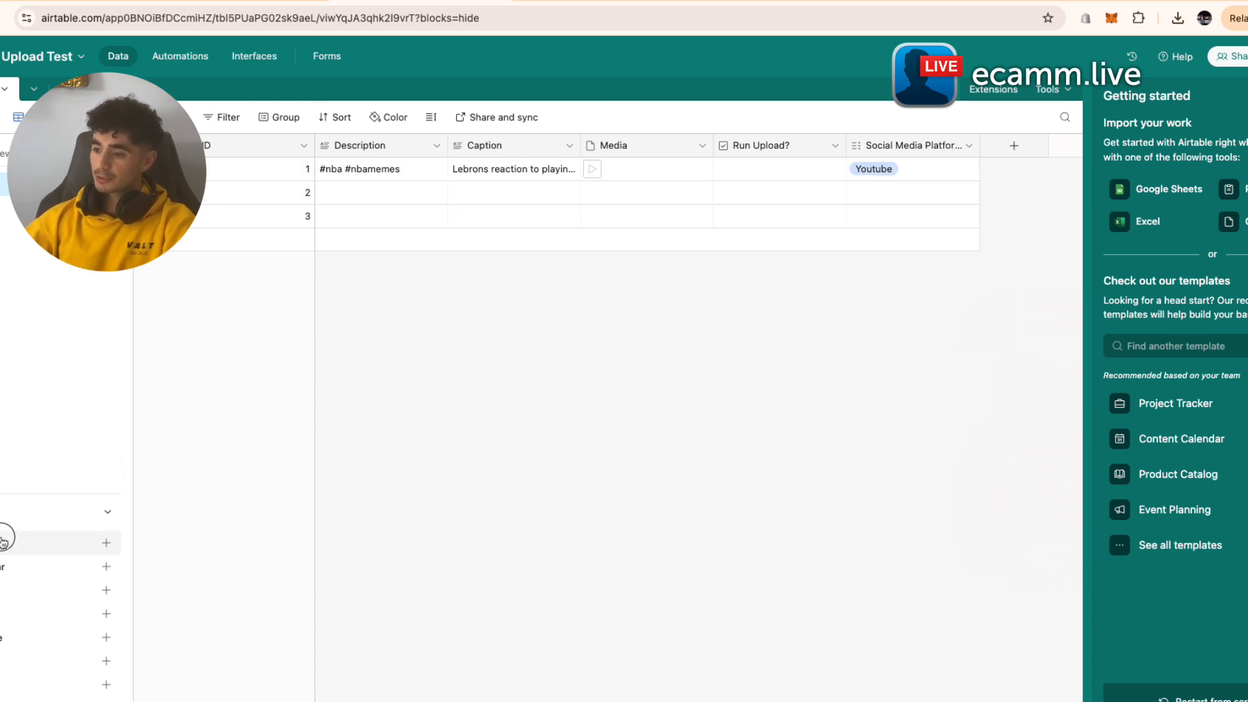
key("BackSpace")
type("Run Ip")
key("BackSpace")
key("BackSpace")
key("BackSpace")
type("Upload")
key("Return")
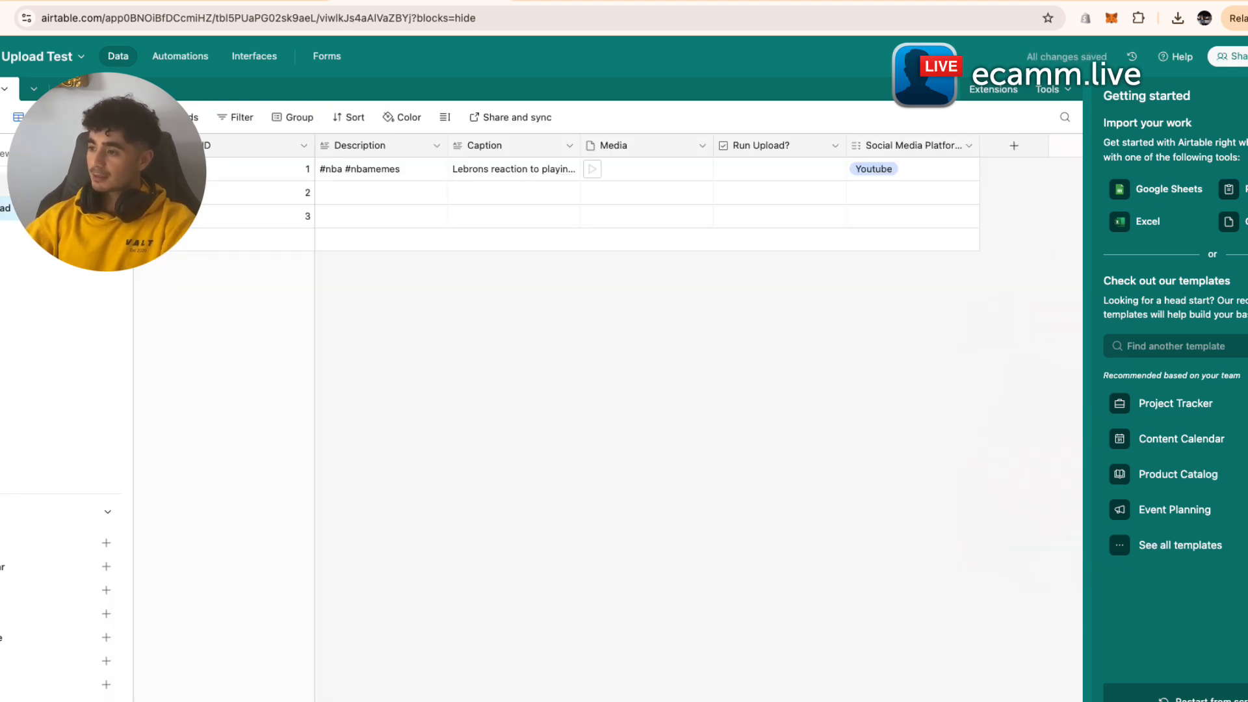
- Filter the view so Description and Caption must be not empty
left_click(230, 118)
left_click(263, 173)
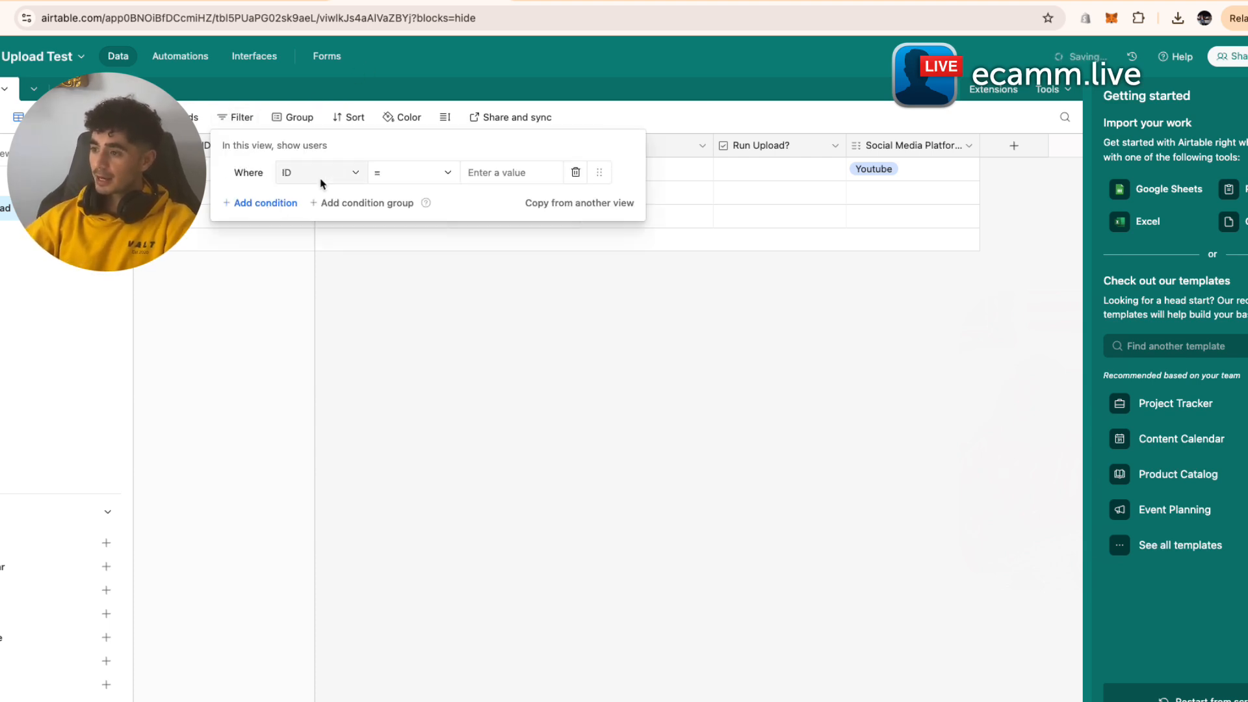
left_click(322, 173)
left_click(344, 263)
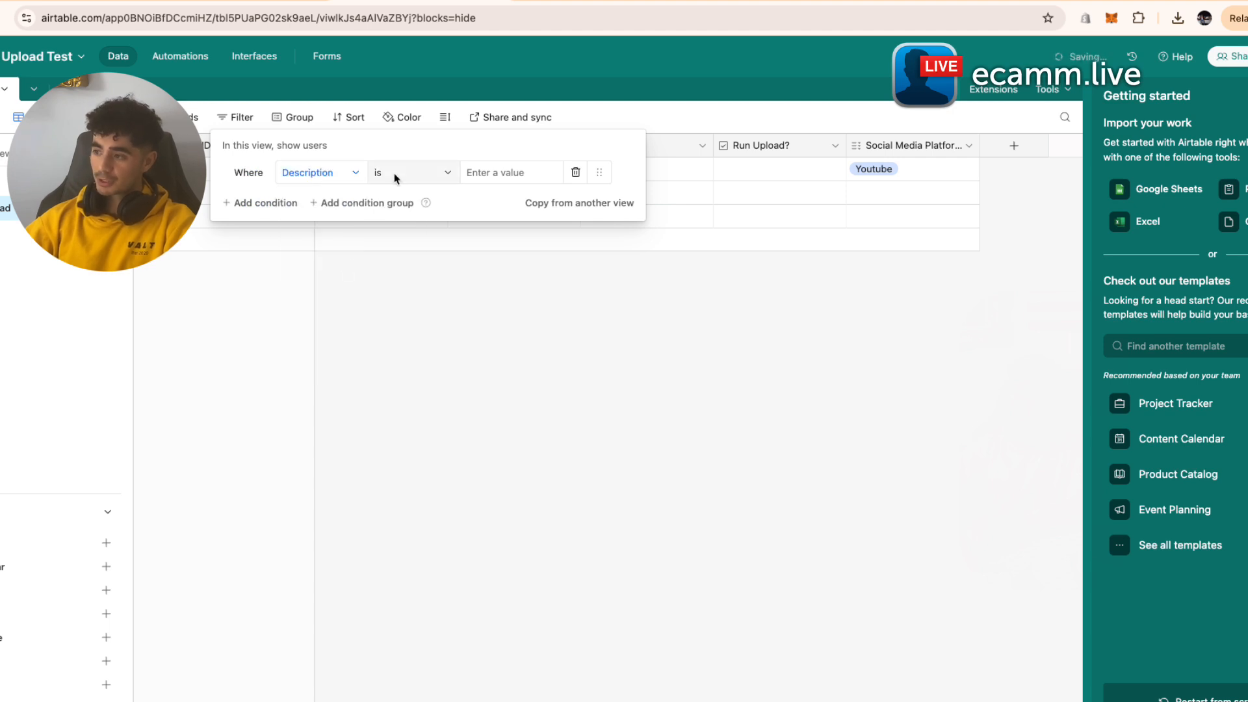
left_click(400, 176)
left_click(428, 359)
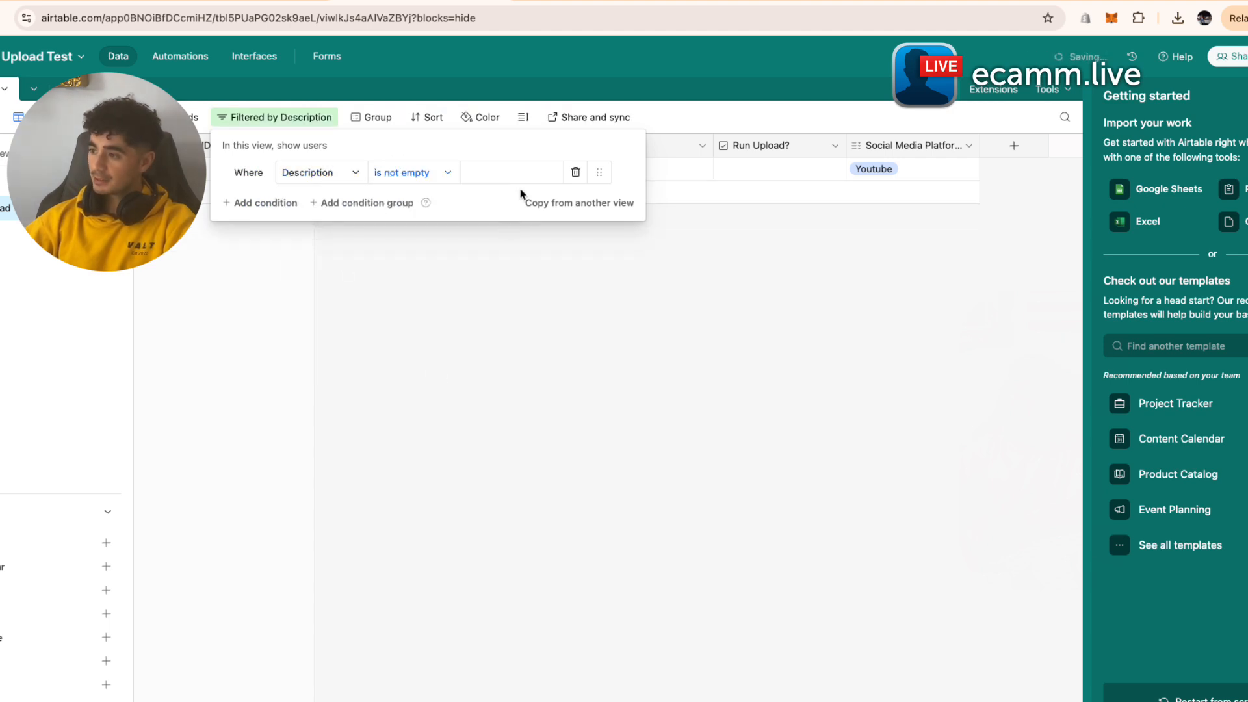
left_click(264, 202)
left_click(297, 209)
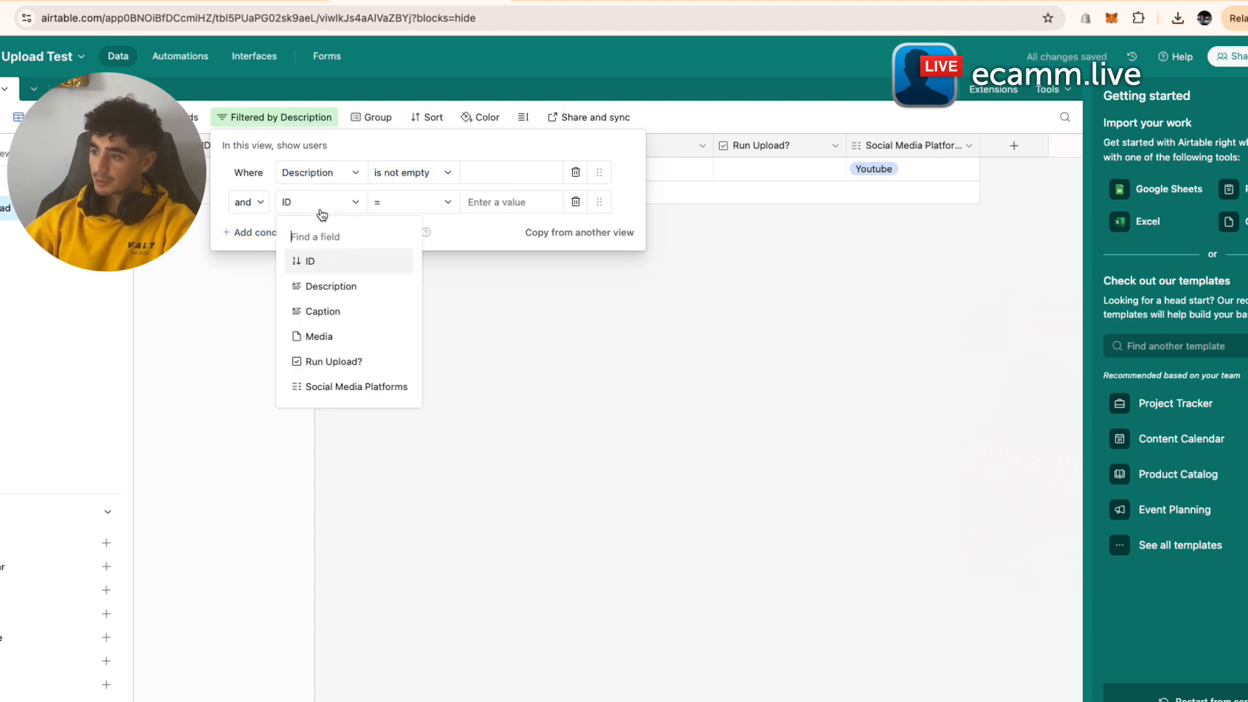
left_click(343, 312)
left_click(424, 212)
key("Escape")
left_click(412, 202)
left_click(438, 384)
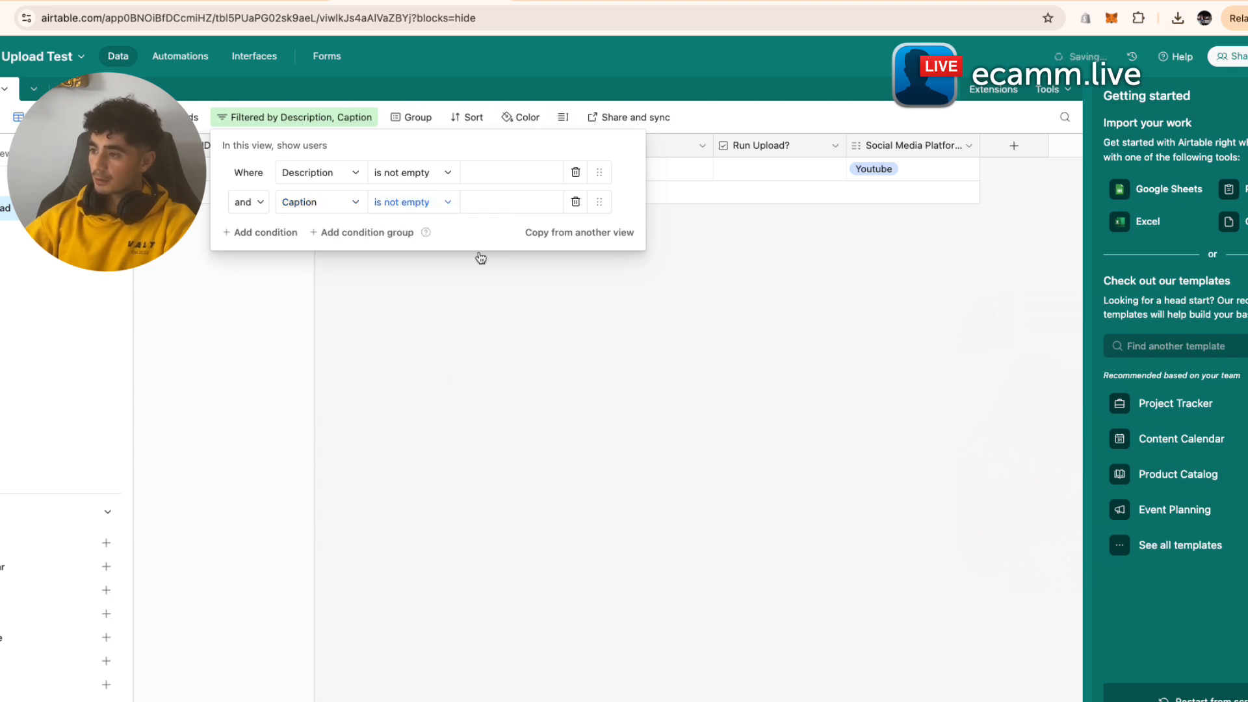
- Add filter conditions requiring Media to be not empty and Run Upload? checked
left_click(262, 233)
left_click(347, 236)
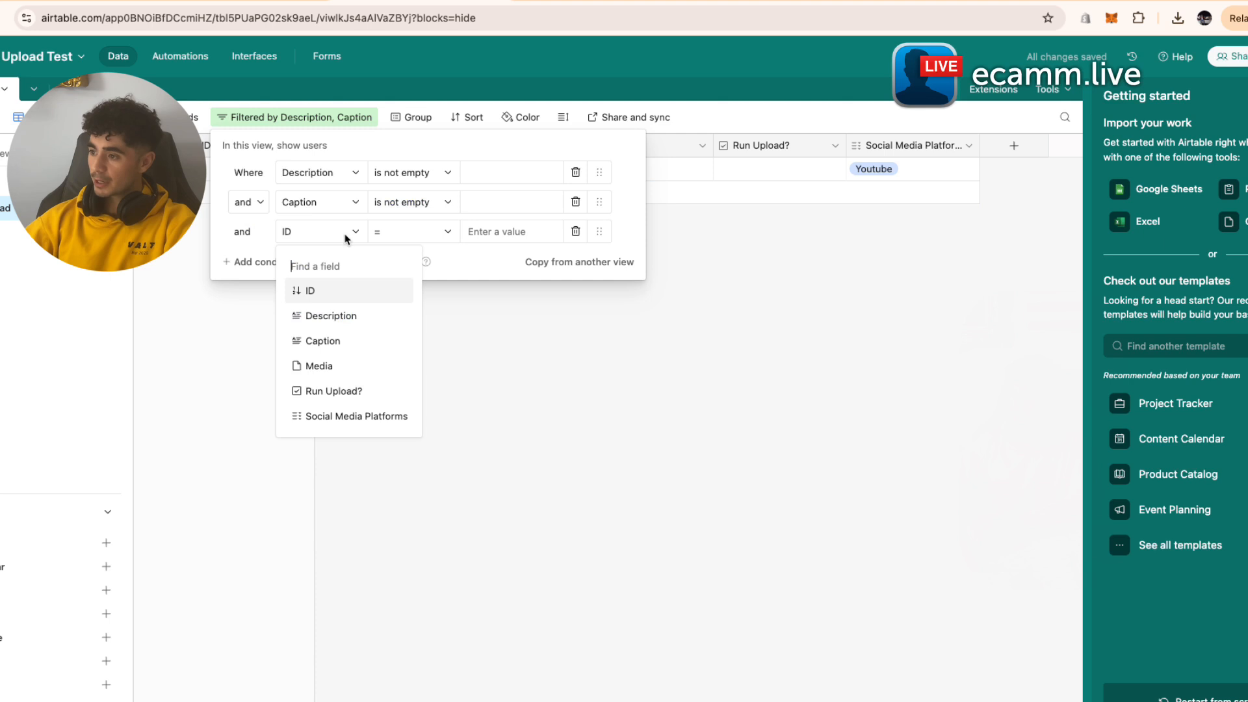
left_click(338, 366)
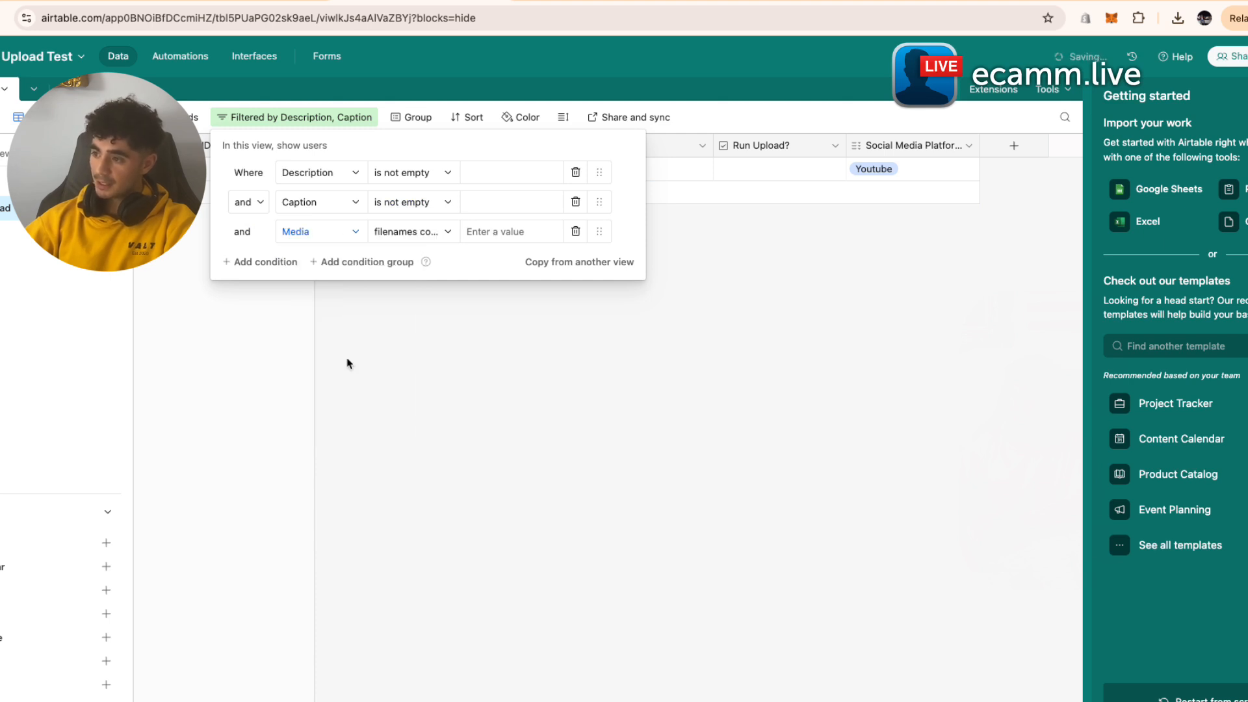
left_click(429, 232)
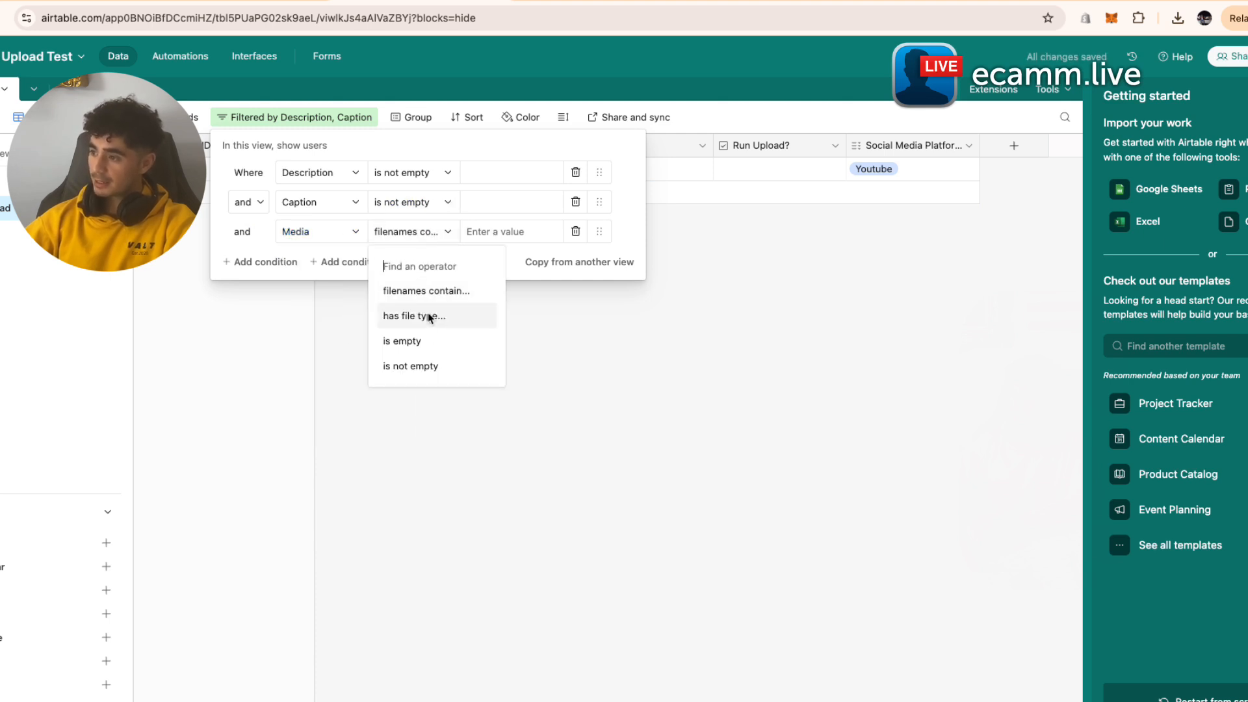
left_click(436, 365)
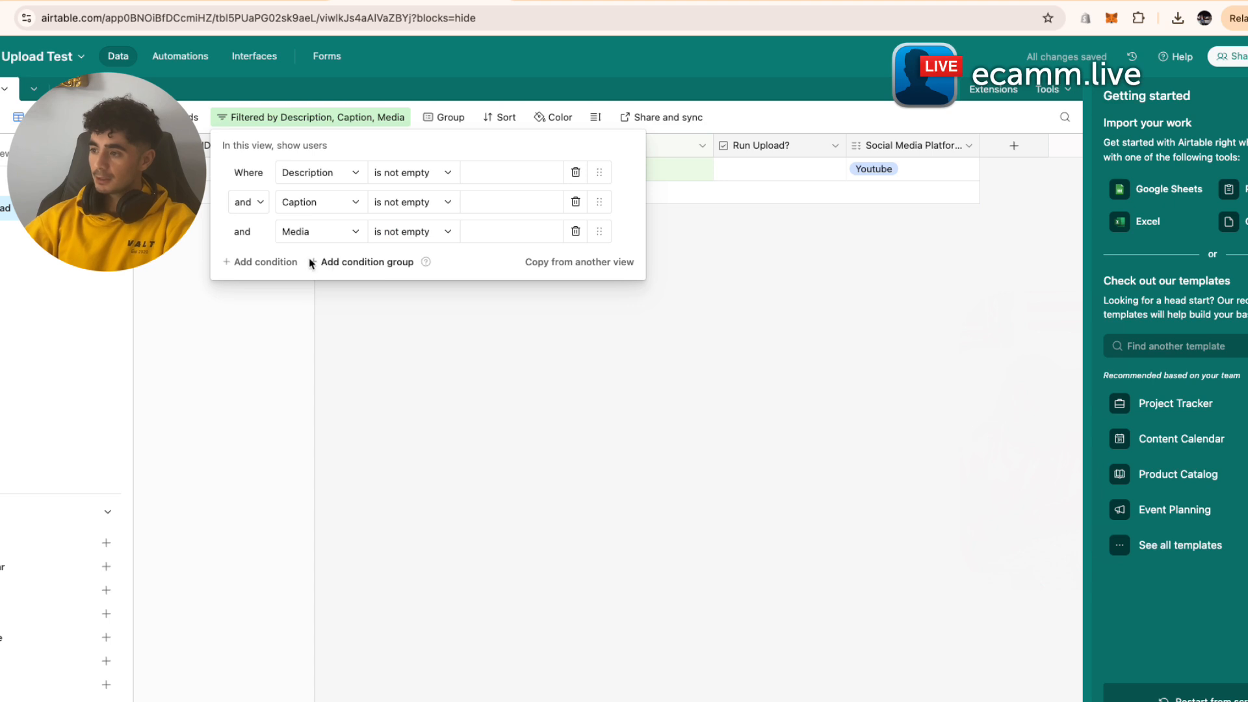
left_click(286, 262)
left_click(311, 261)
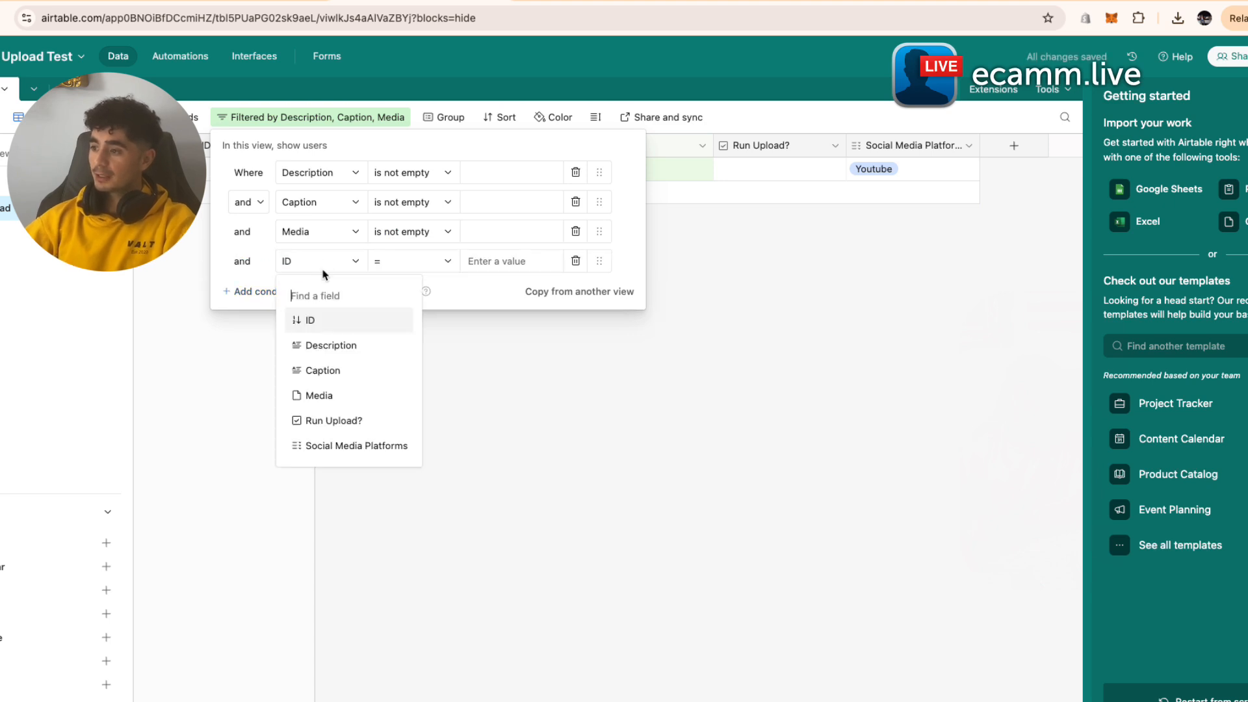
left_click(365, 418)
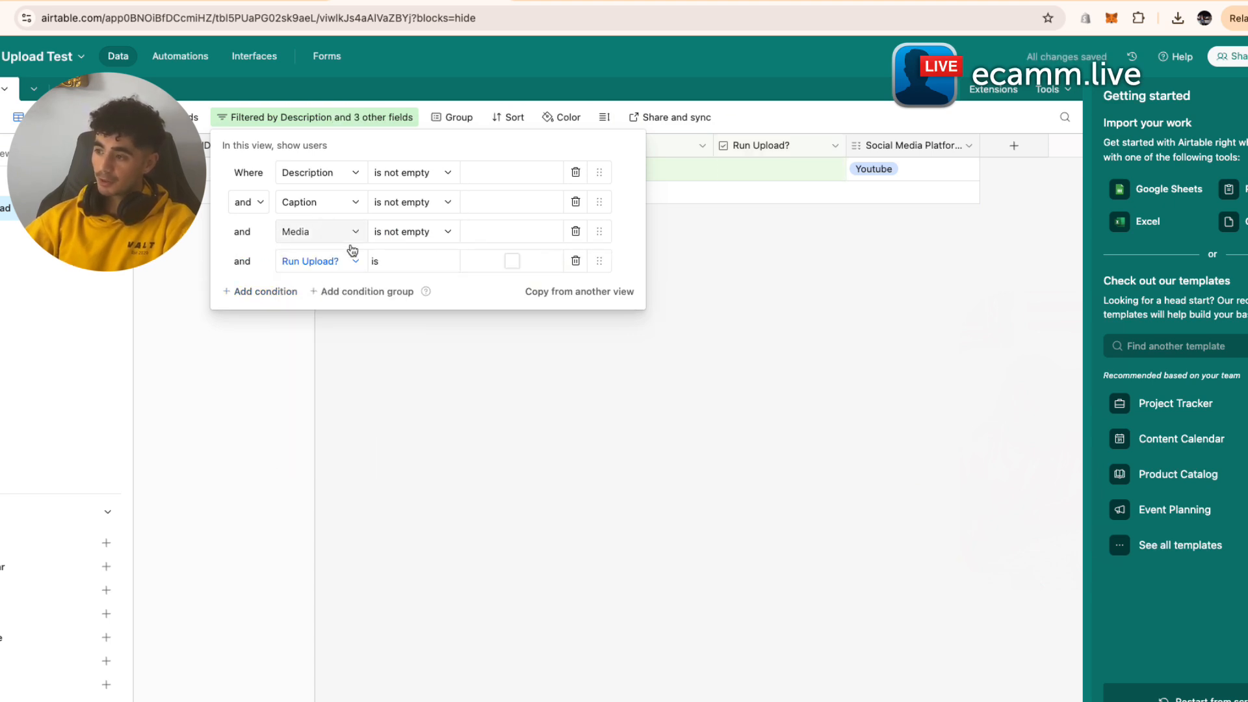
left_click(512, 261)
key("Escape")
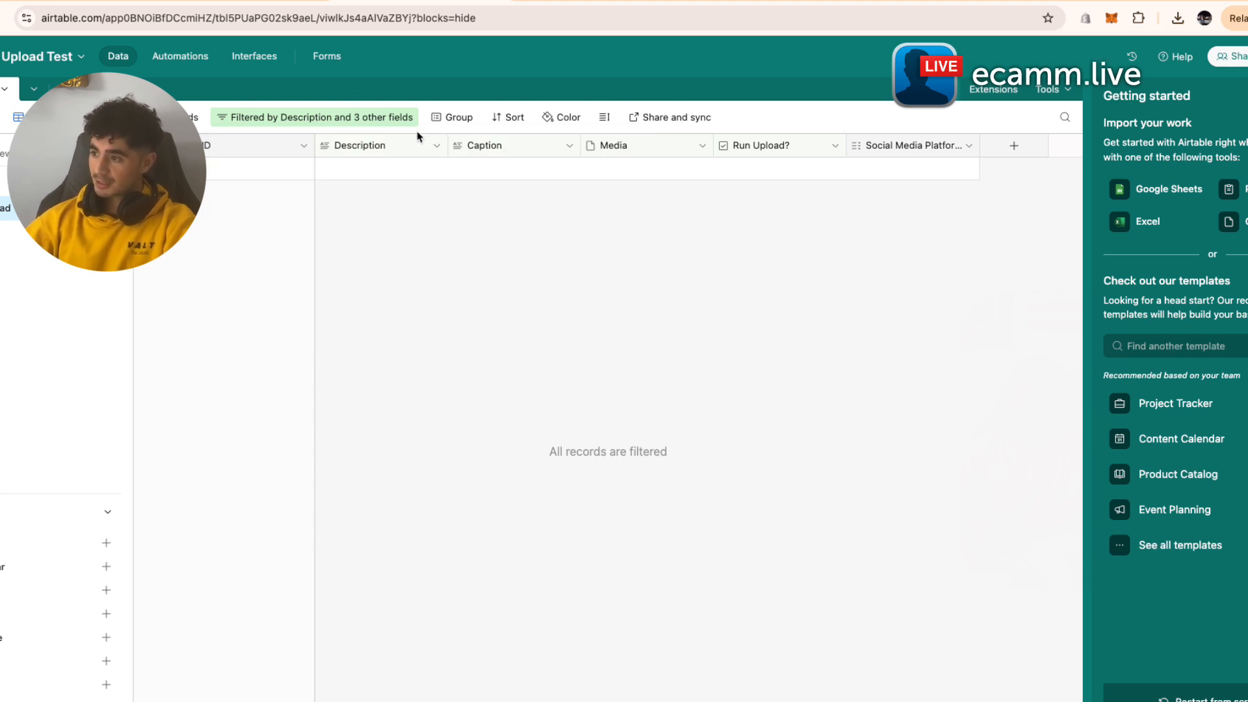
- Check Run Upload? for record 1 in the unfiltered view, then return to Run Upload
left_click(65, 184)
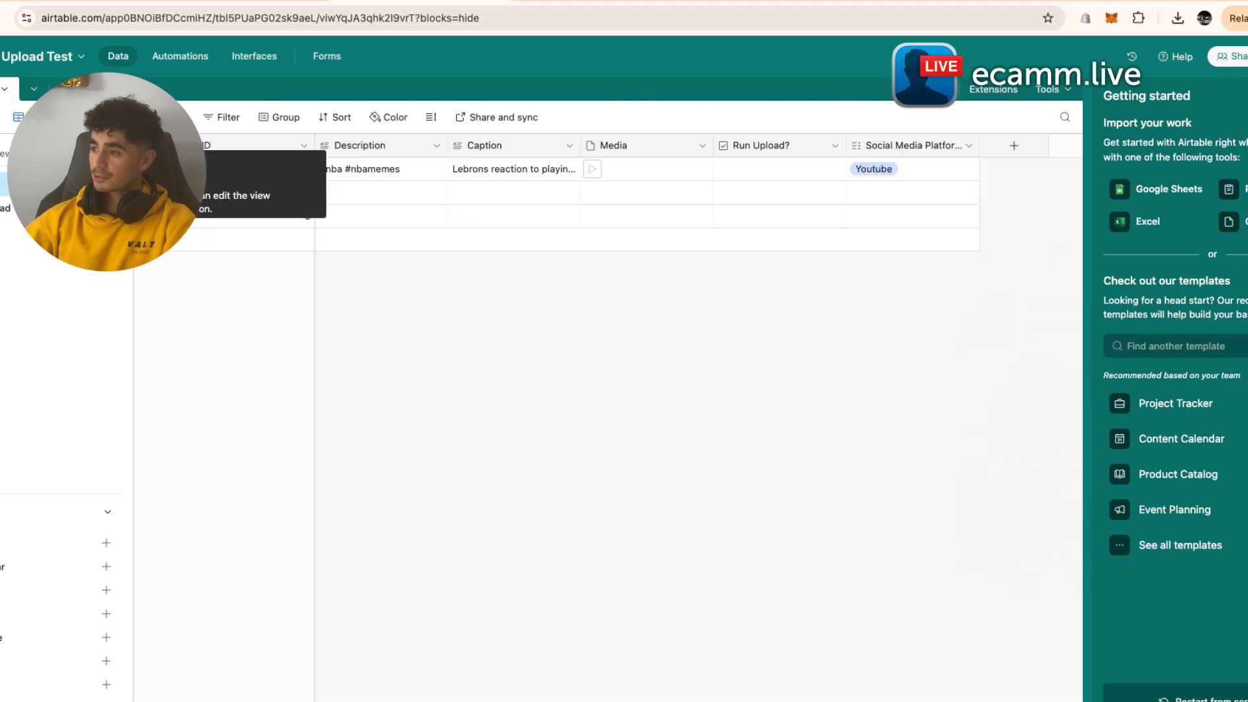
left_click(779, 170)
left_click(19, 206)
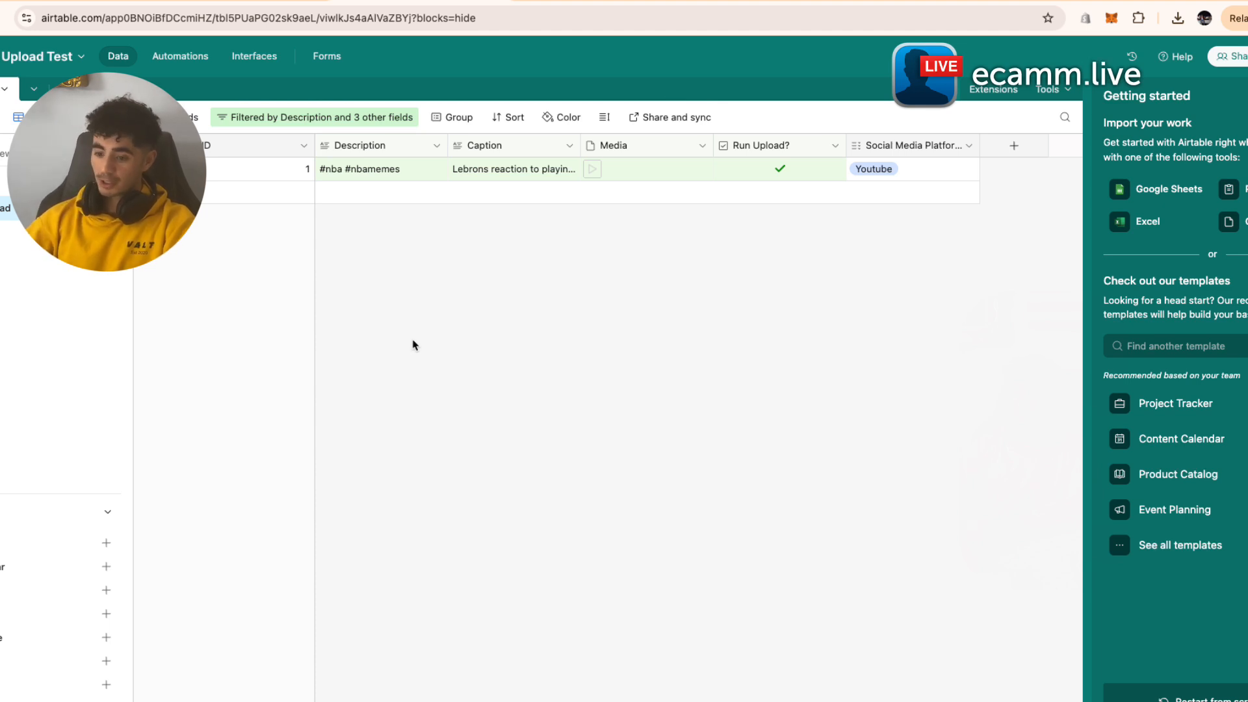
- Add a 'When record enters view' trigger for the User Inputs table's Run Upload view
left_click(181, 58)
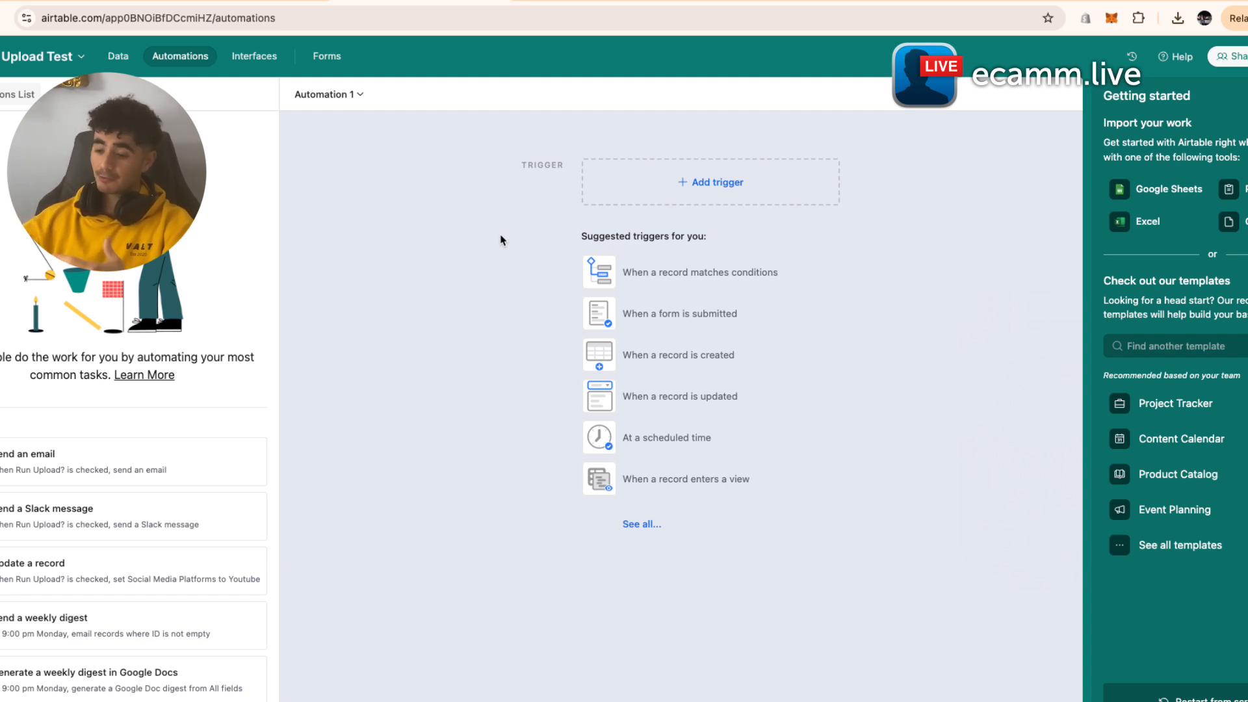
left_click(800, 189)
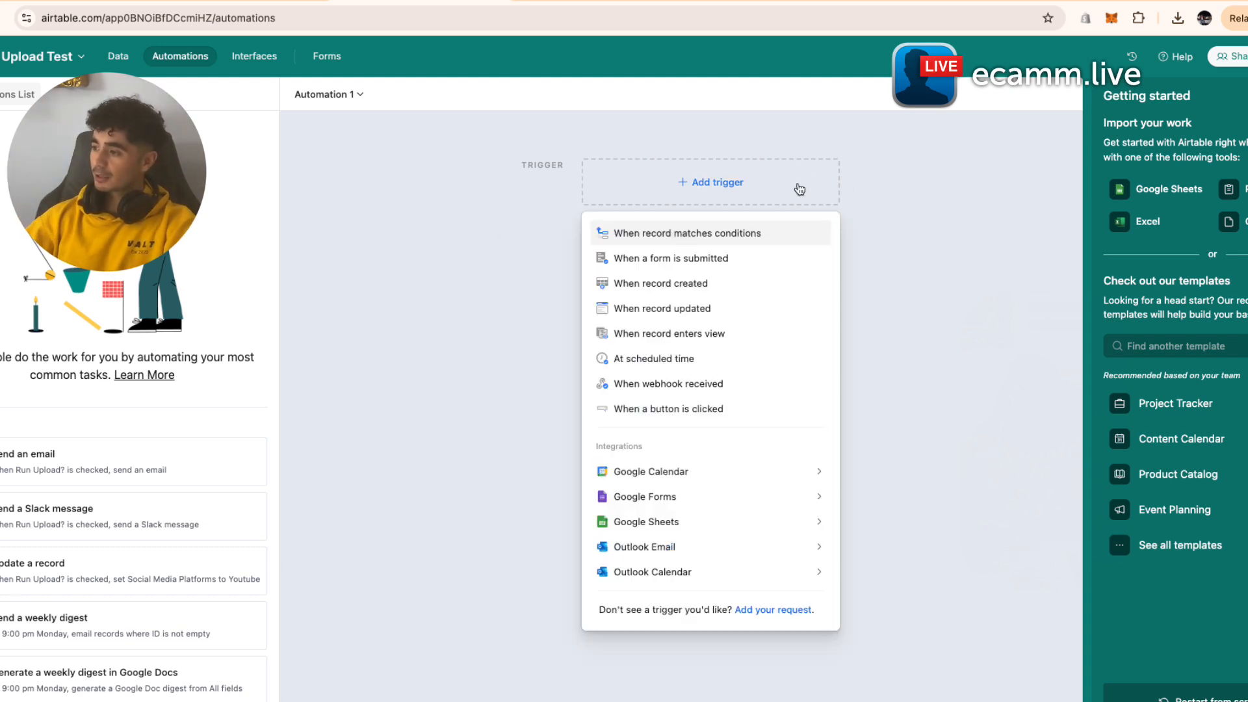
left_click(711, 338)
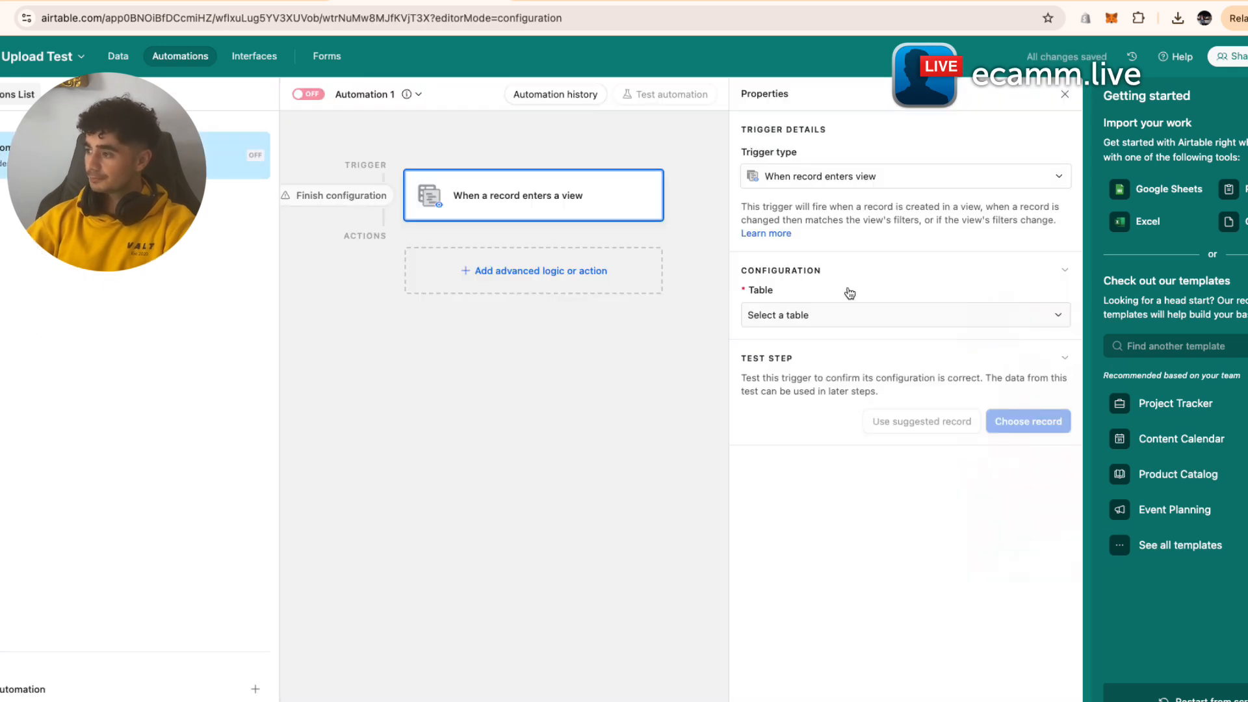
left_click(851, 314)
left_click(838, 367)
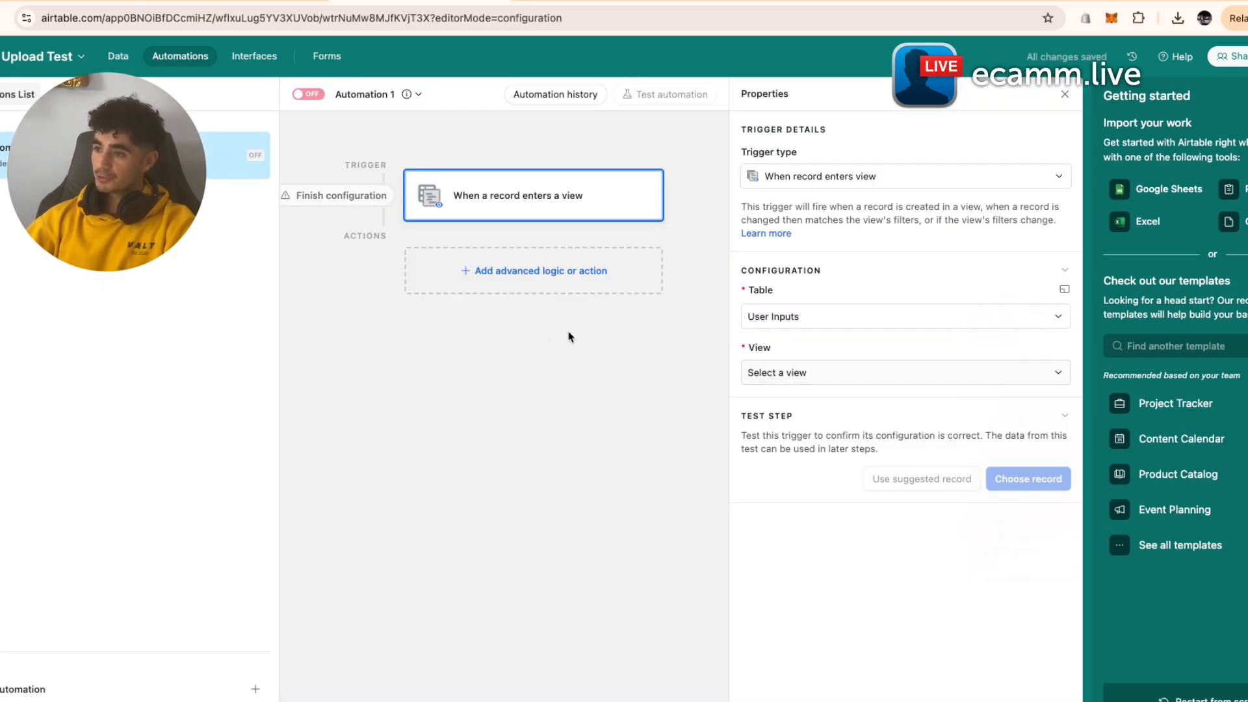
left_click(830, 372)
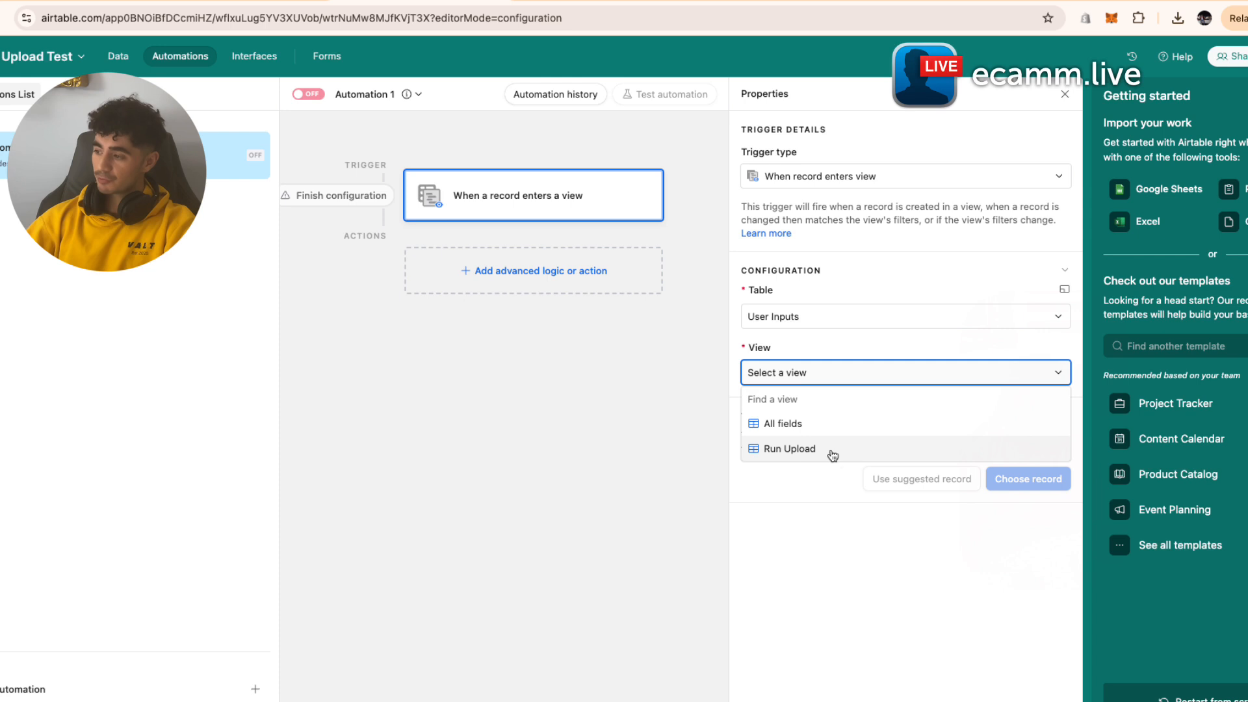
left_click(803, 448)
- Test the trigger using record 1
left_click(1062, 483)
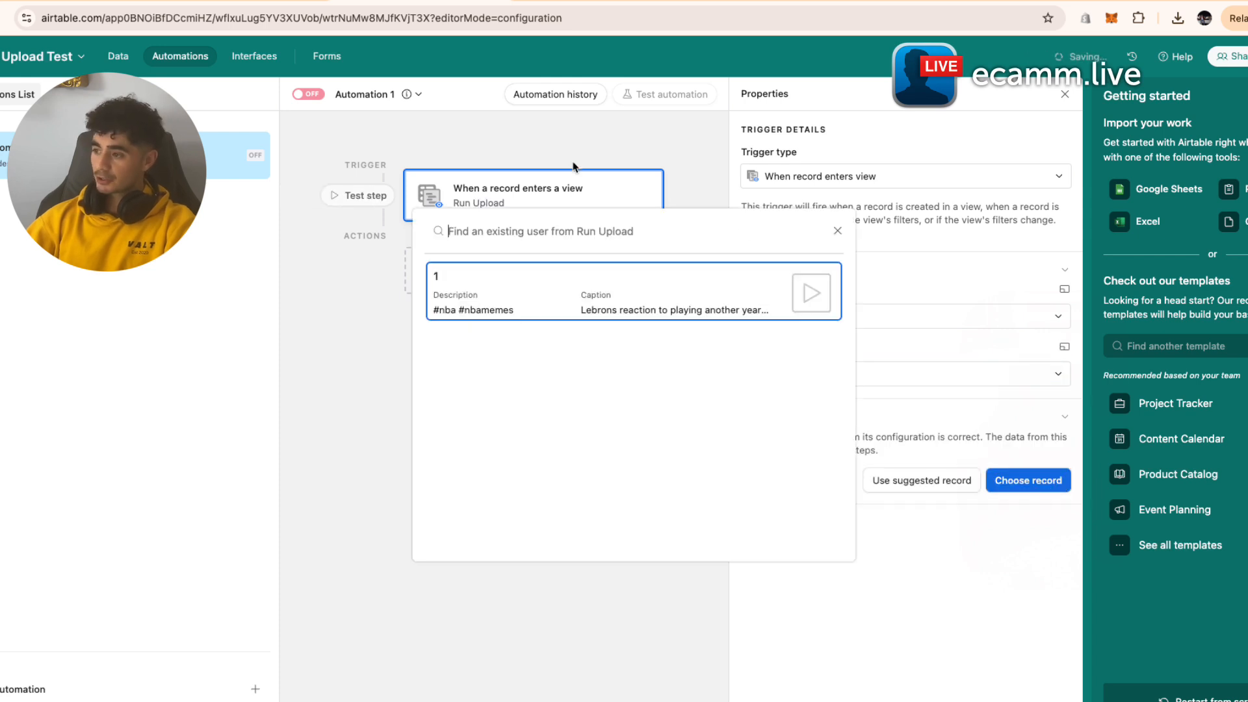
left_click(544, 289)
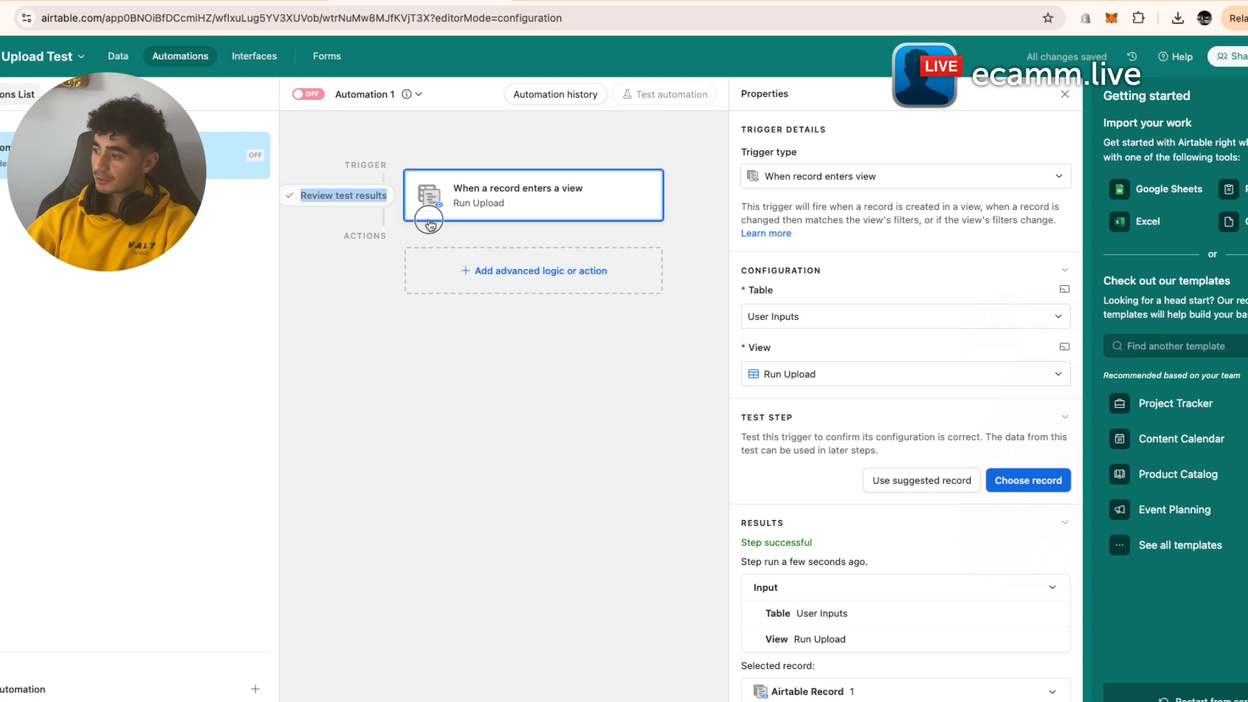
left_click(362, 331)
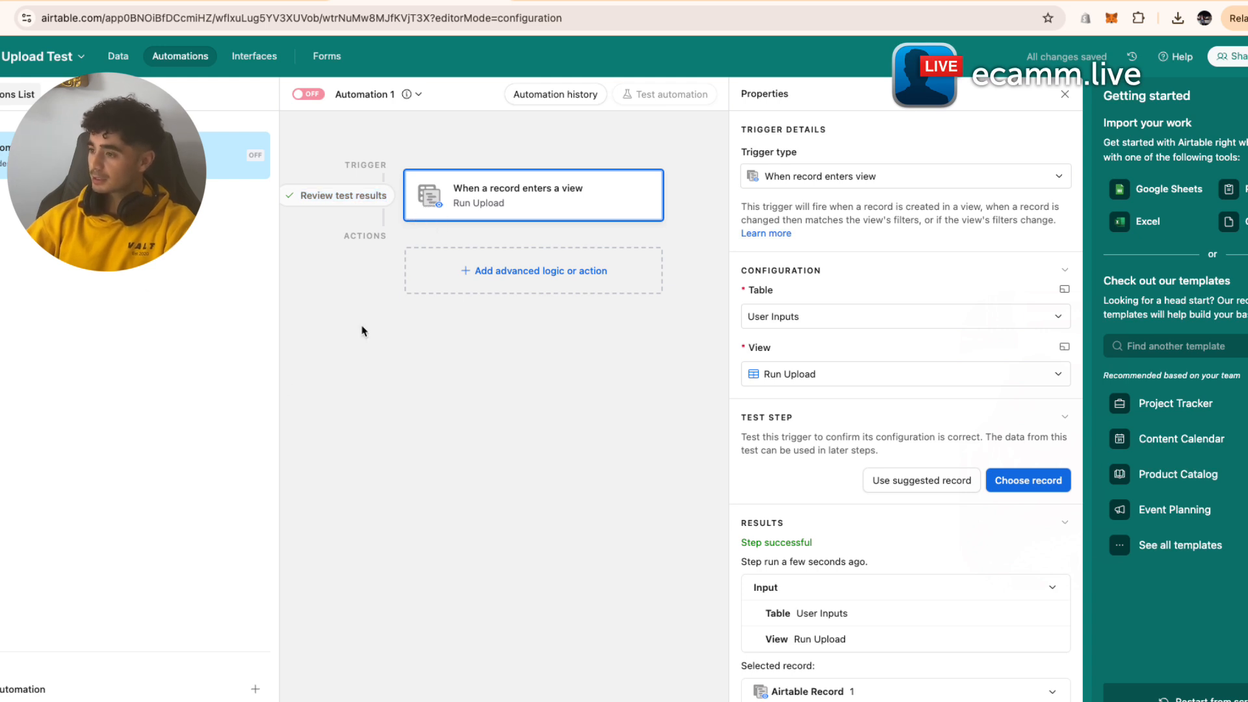
left_click(524, 276)
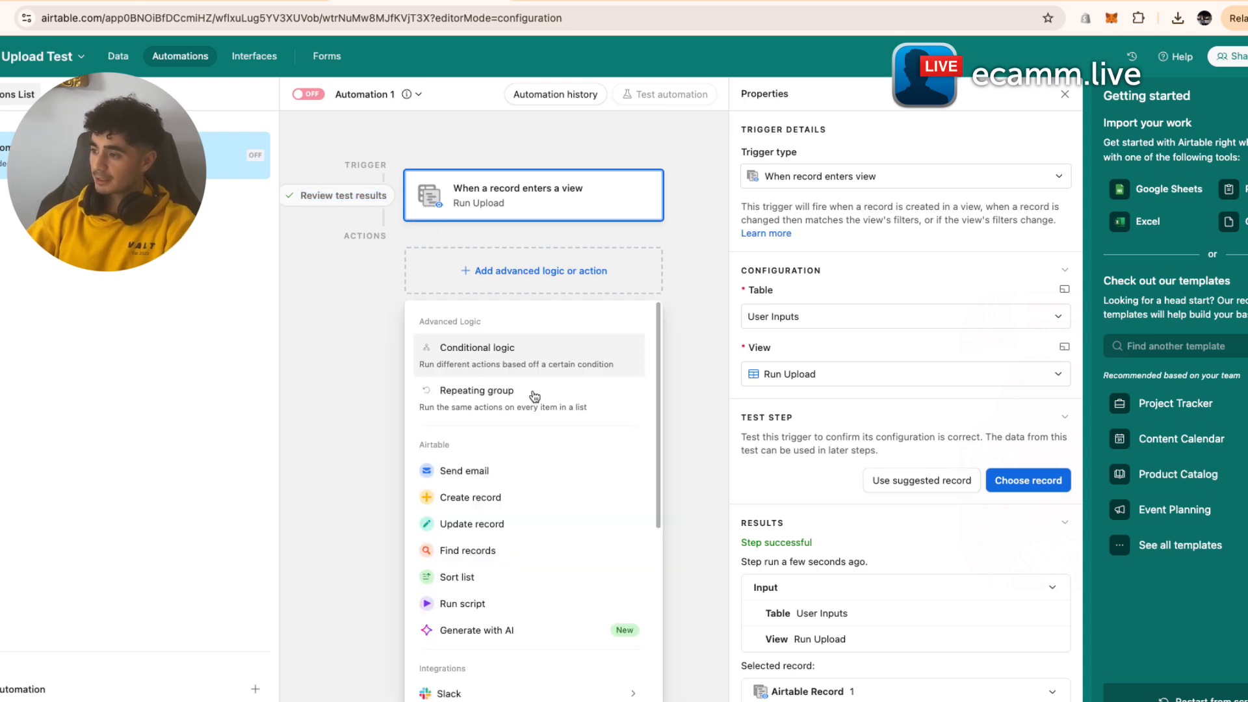
- Add an Update record action on User Inputs that uses the trigger's Airtable record ID and updates Run Upload?
left_click(516, 528)
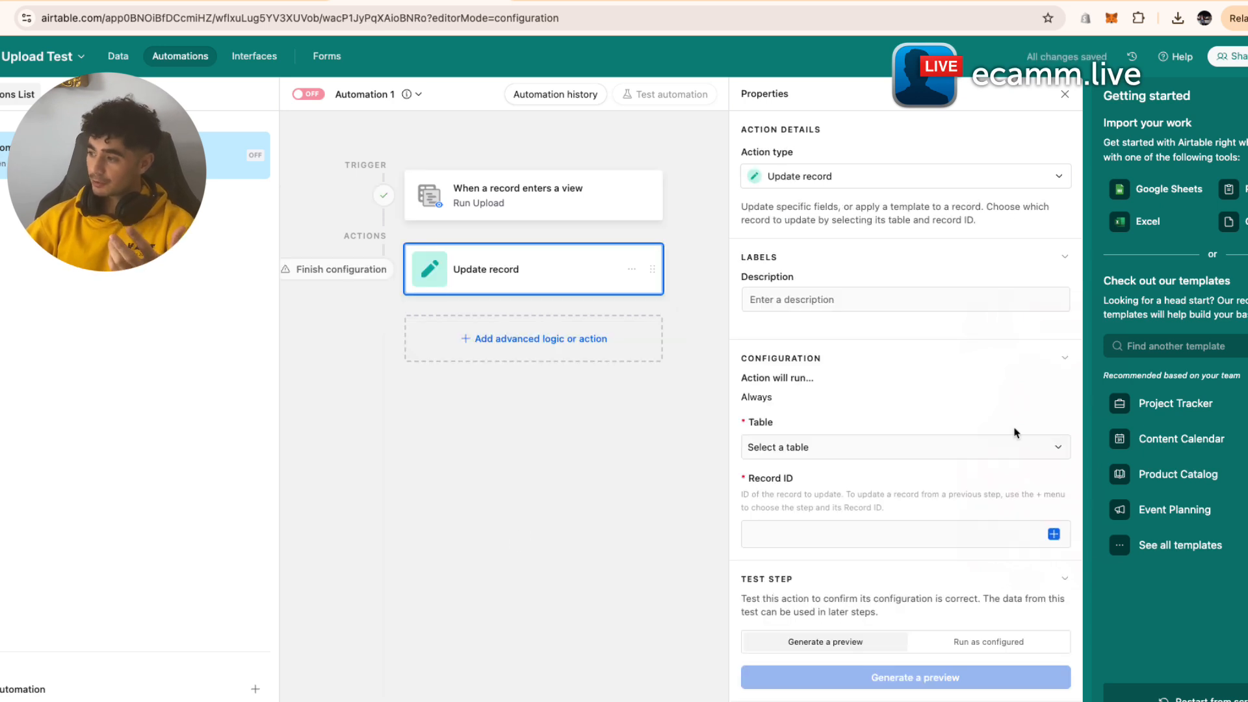
left_click(924, 463)
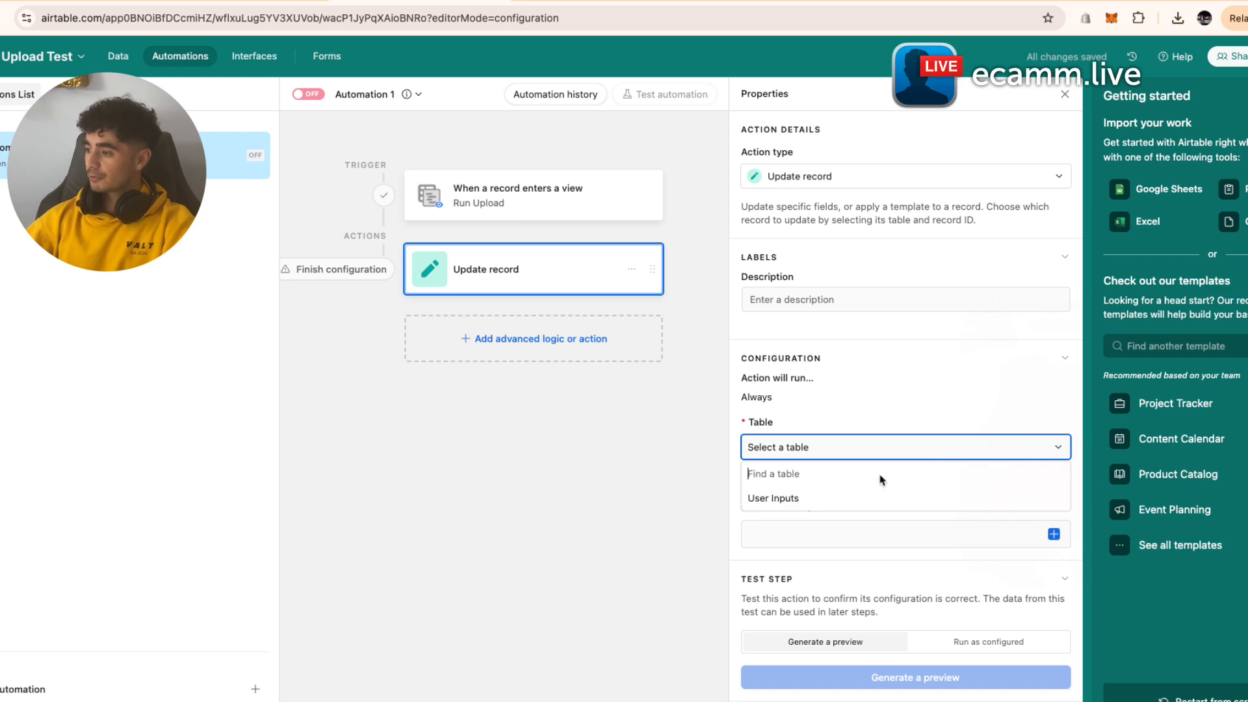
left_click(869, 501)
left_click(1052, 534)
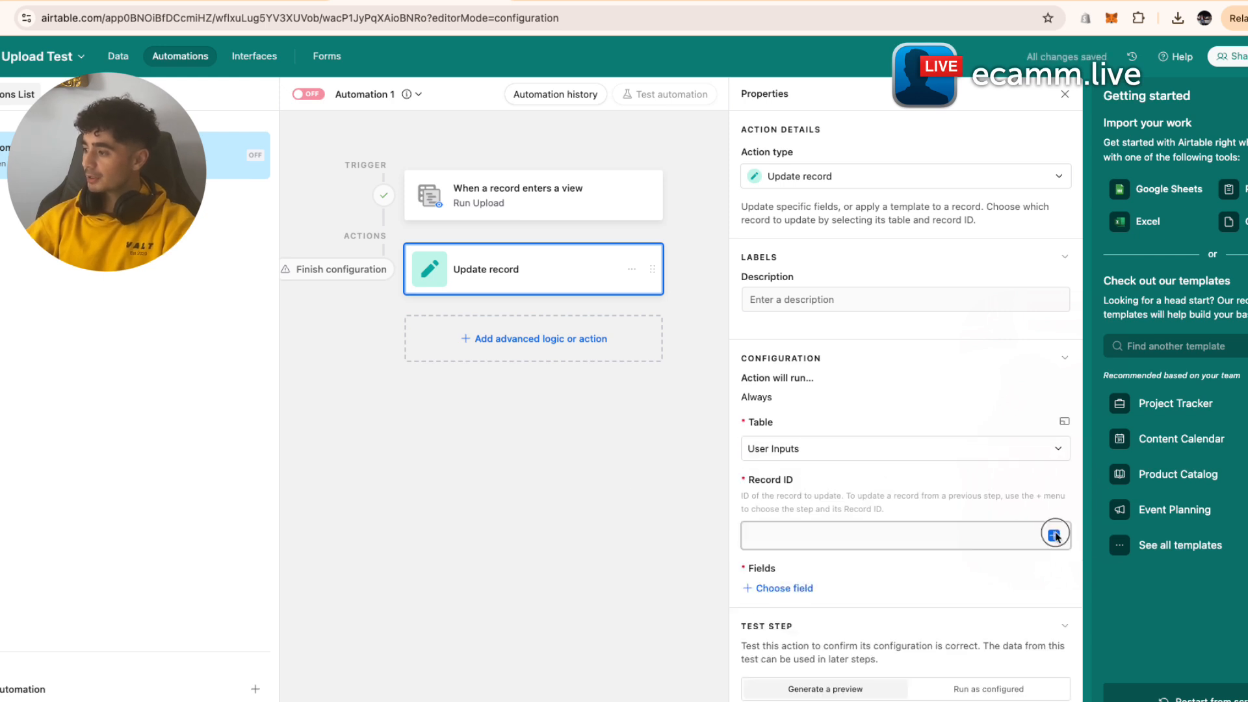
scroll(935, 672, "down", 3)
scroll(935, 672, "up", 2)
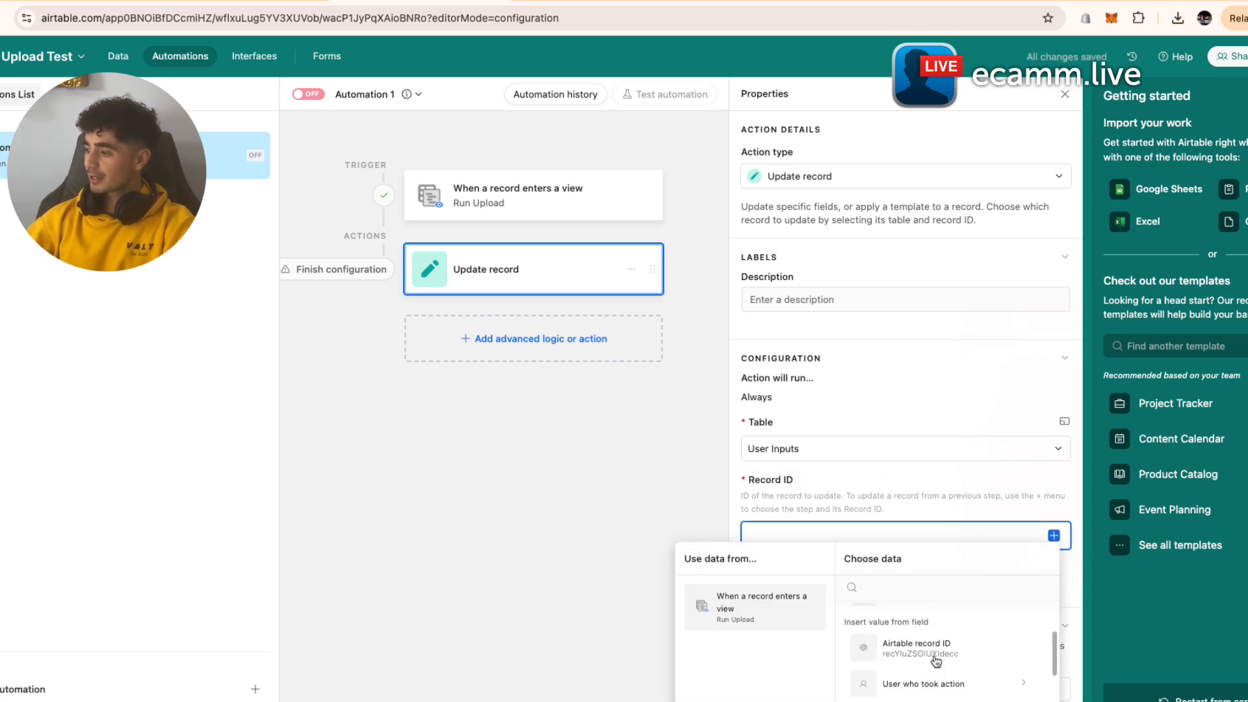
left_click(935, 653)
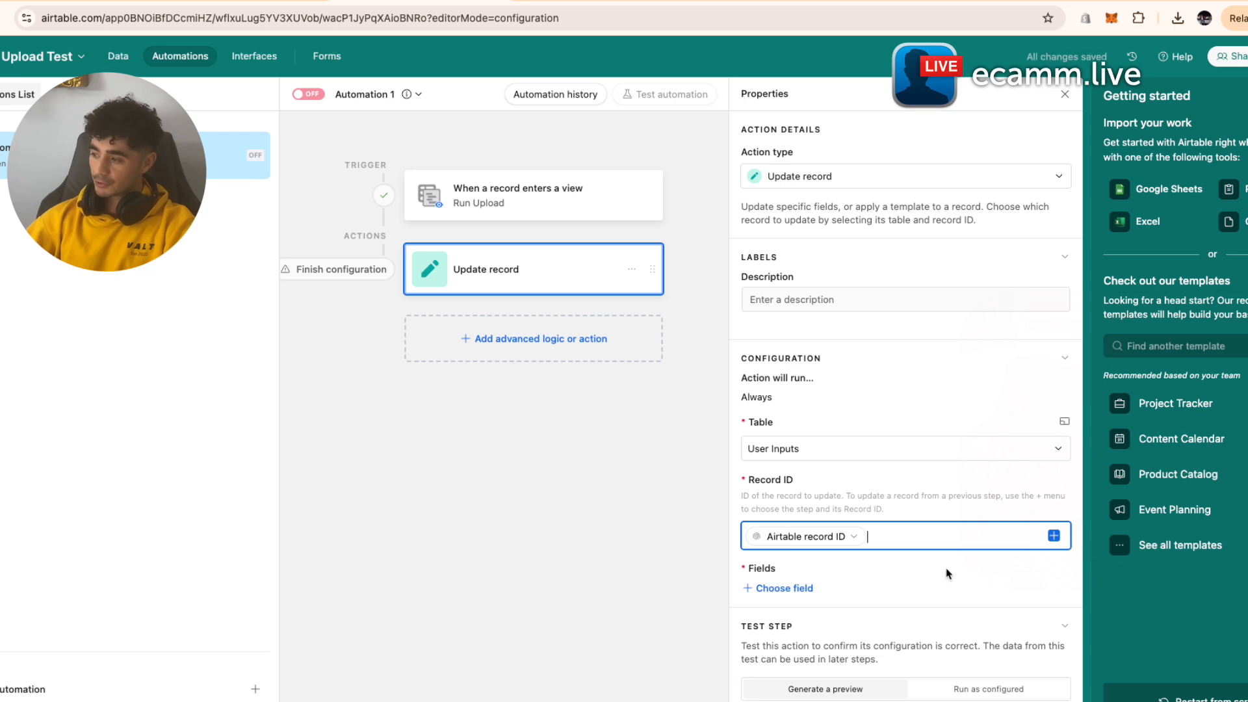
left_click(813, 590)
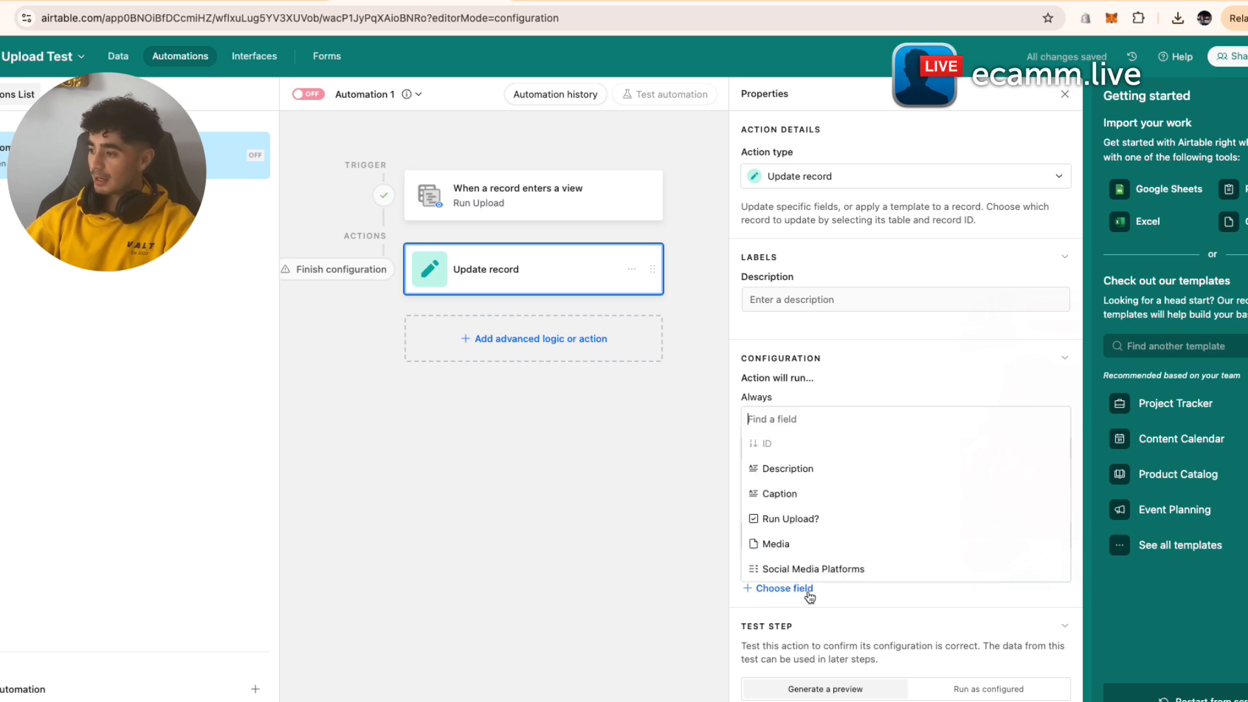
left_click(826, 520)
- Test the update step as configured, then add a Run script action
scroll(820, 585, "down", 1)
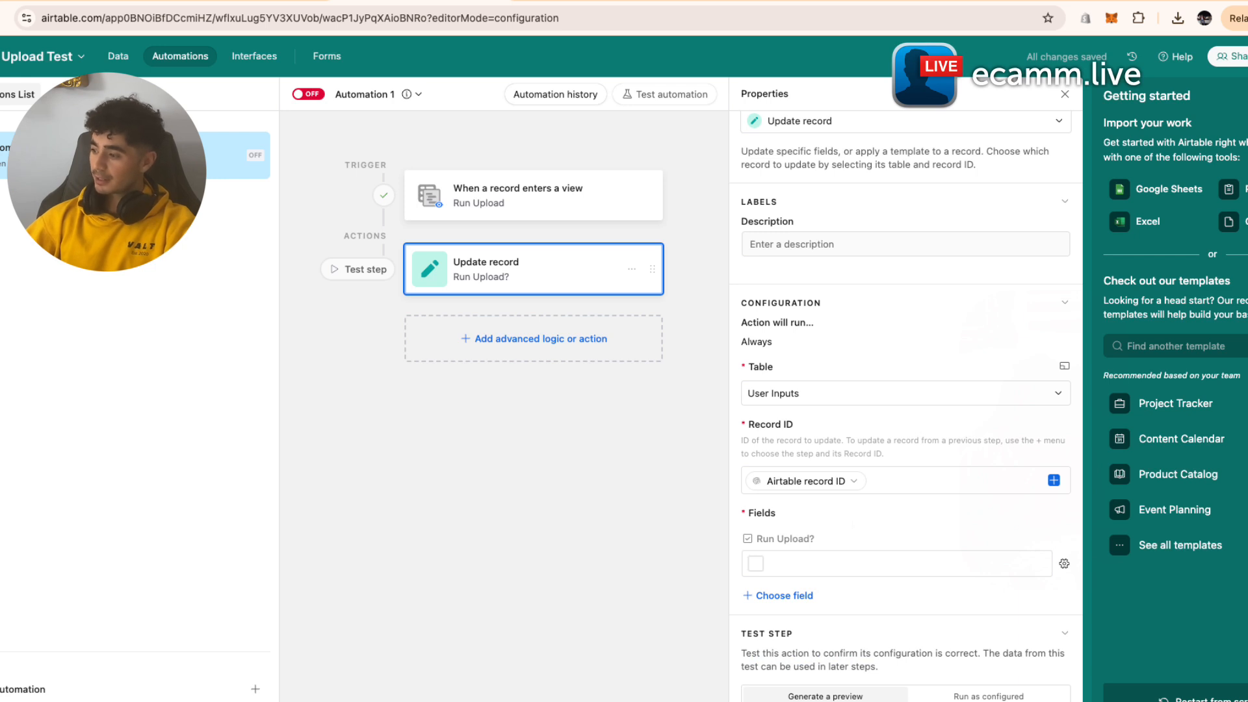
left_click(957, 695)
left_click(849, 701)
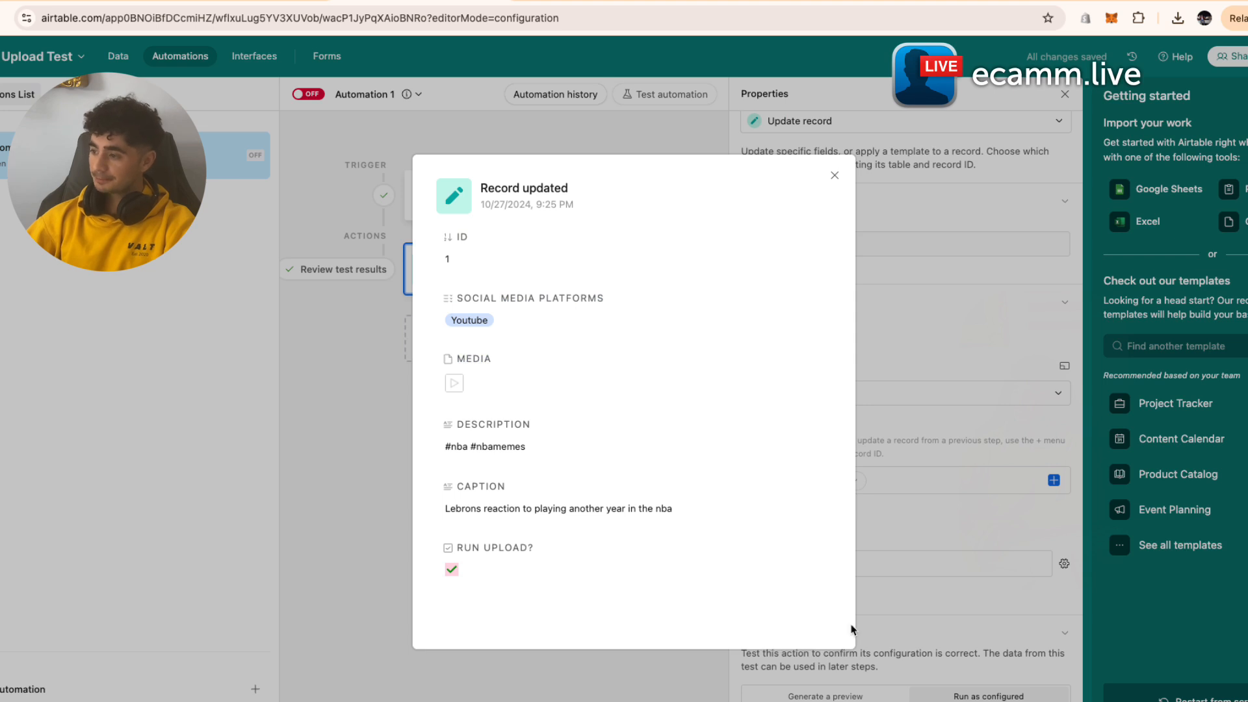
key("Escape")
left_click(569, 347)
left_click(493, 645)
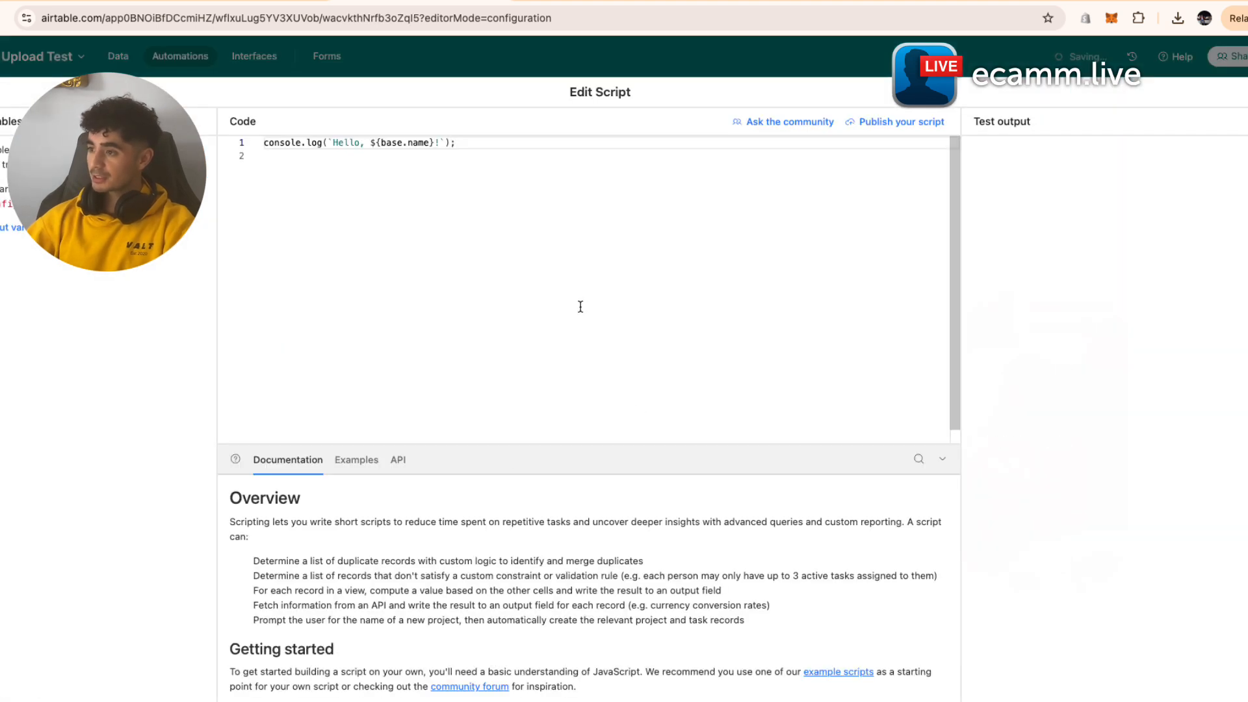
- Delete the default script line and clear the old webhook URL from the fetch call
left_click_drag(460, 143, 226, 111)
key("BackSpace")
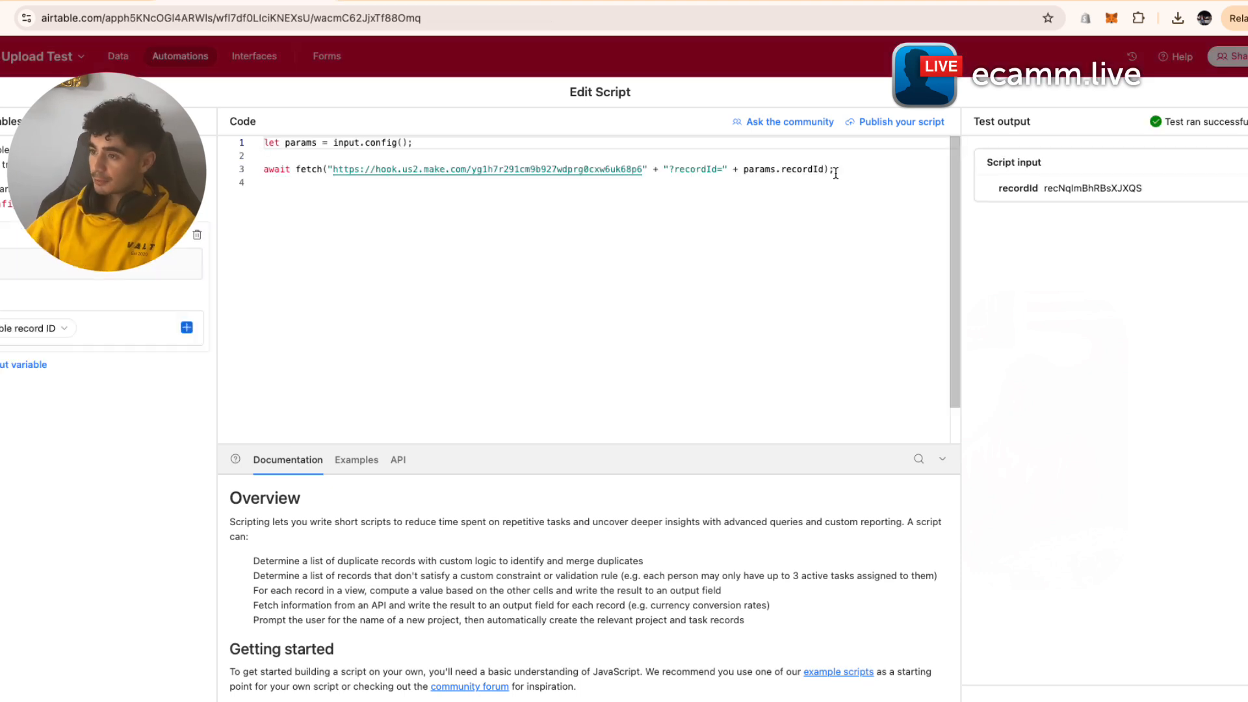
left_click_drag(834, 171, 273, 119)
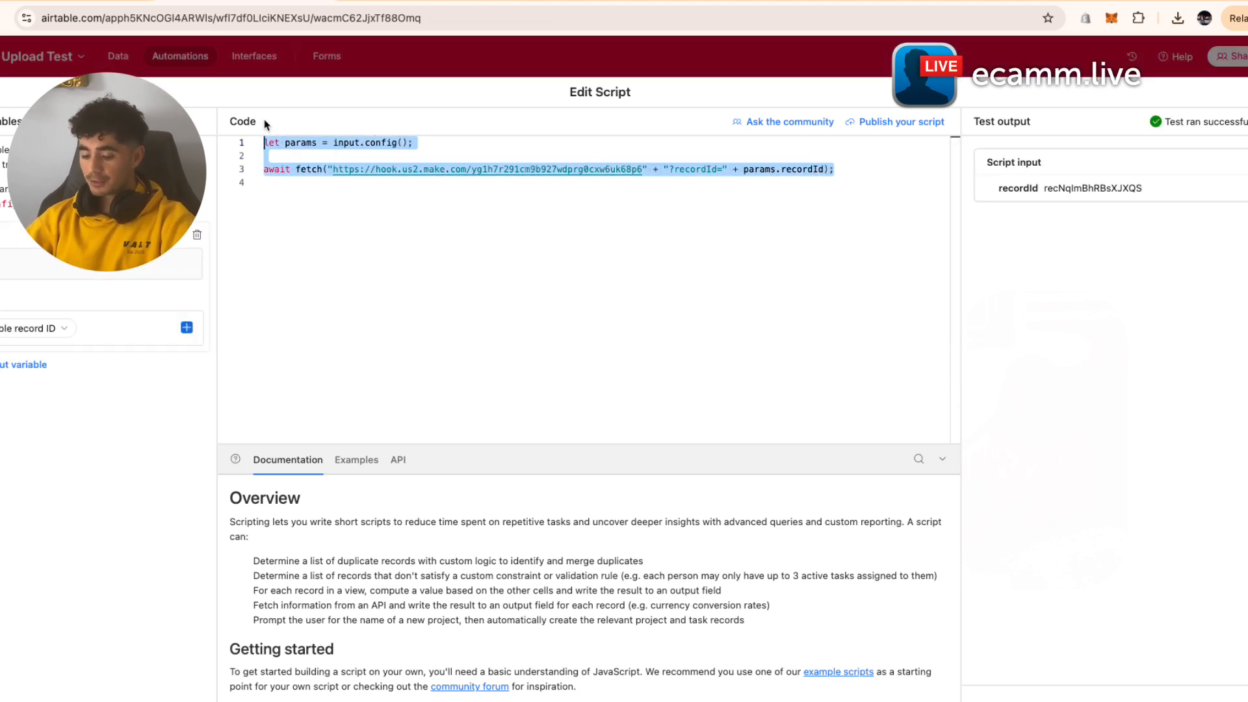
mouse_move(438, 12)
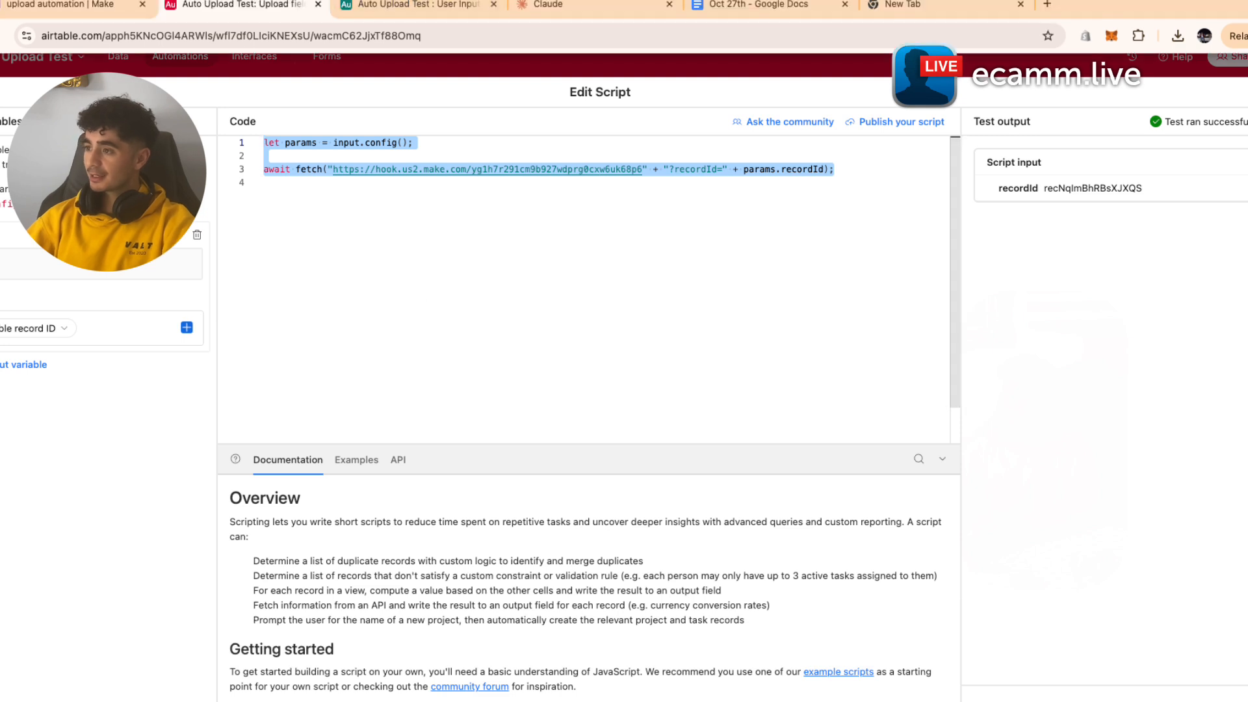
left_click(437, 11)
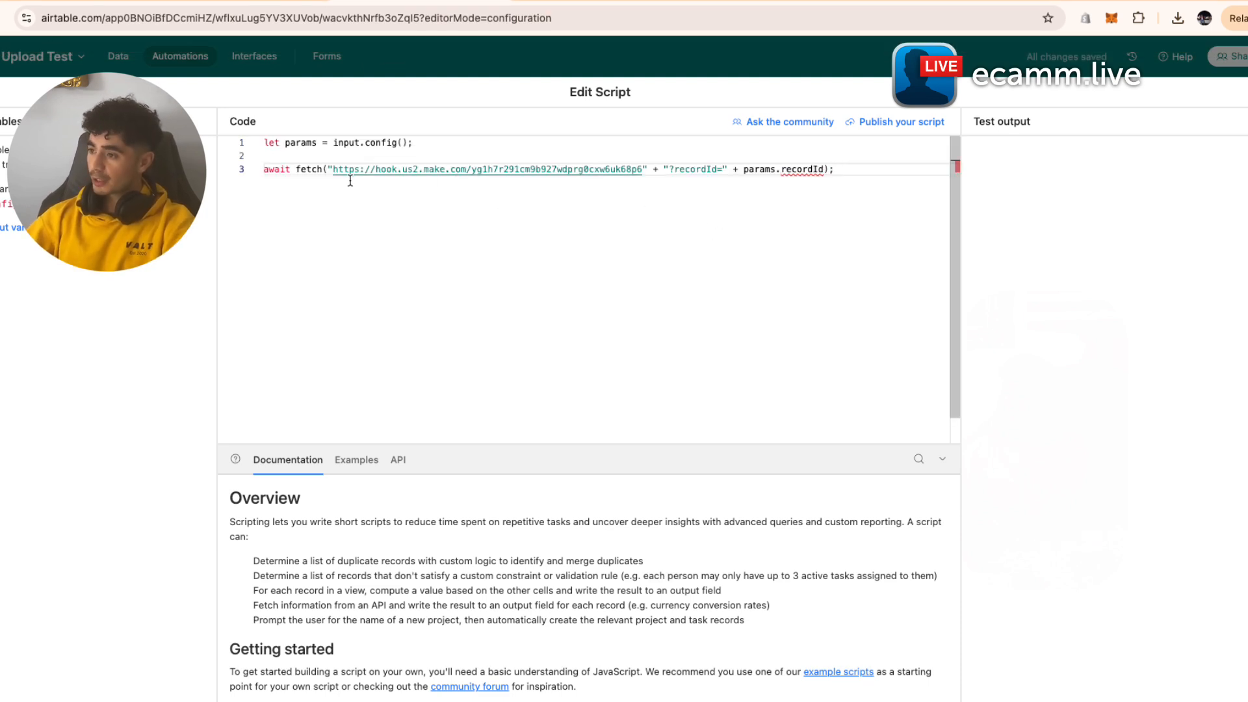
left_click_drag(335, 170, 642, 174)
key("super+c")
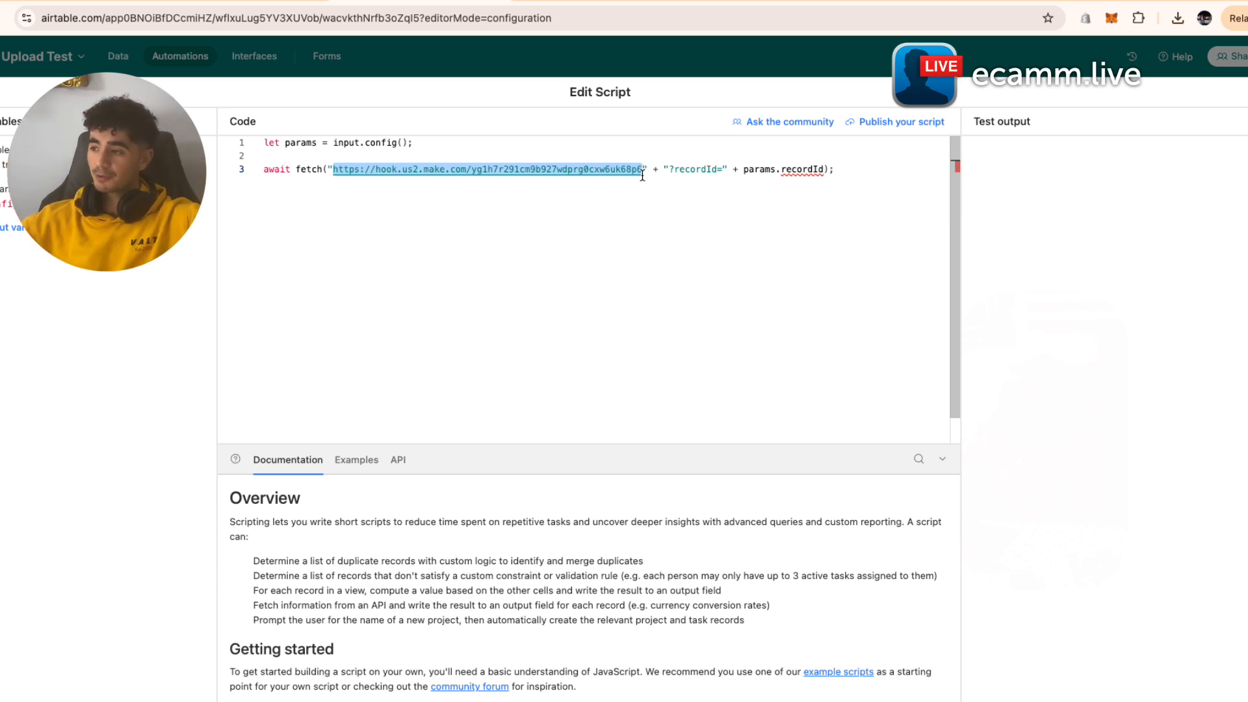
key("BackSpace")
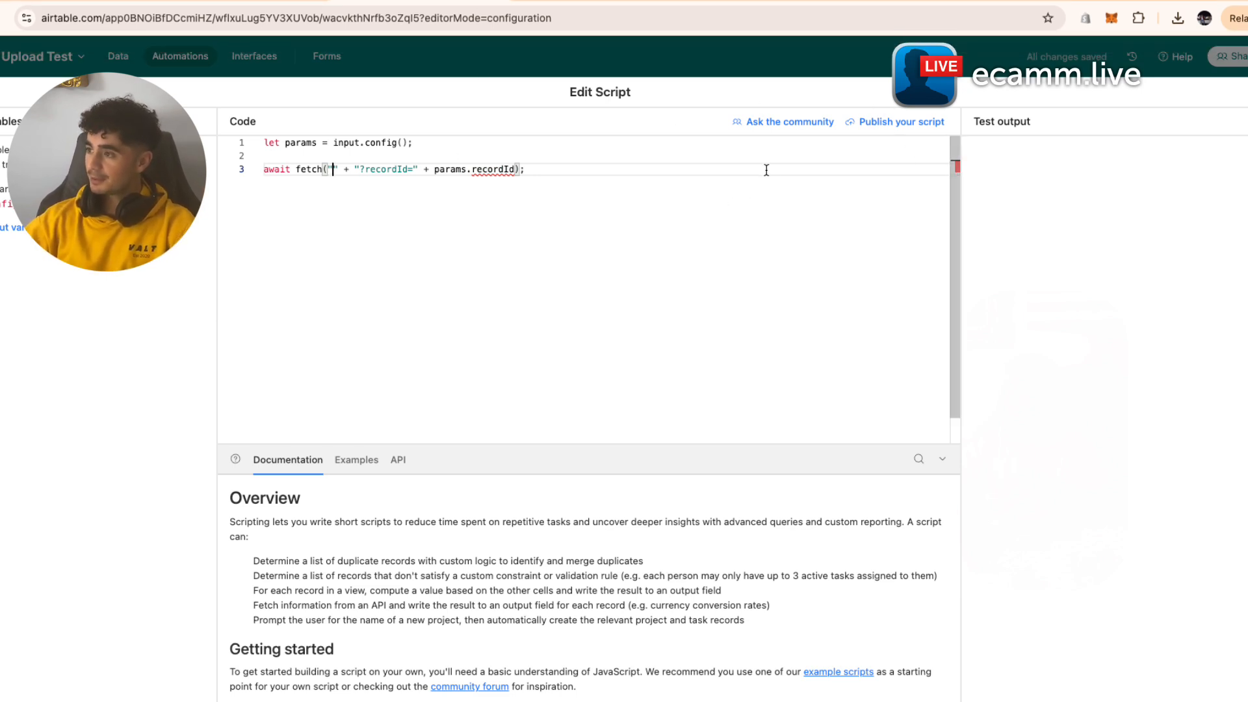
- Load make.com in a new browser tab
key("super+t")
type("make")
key("Return")
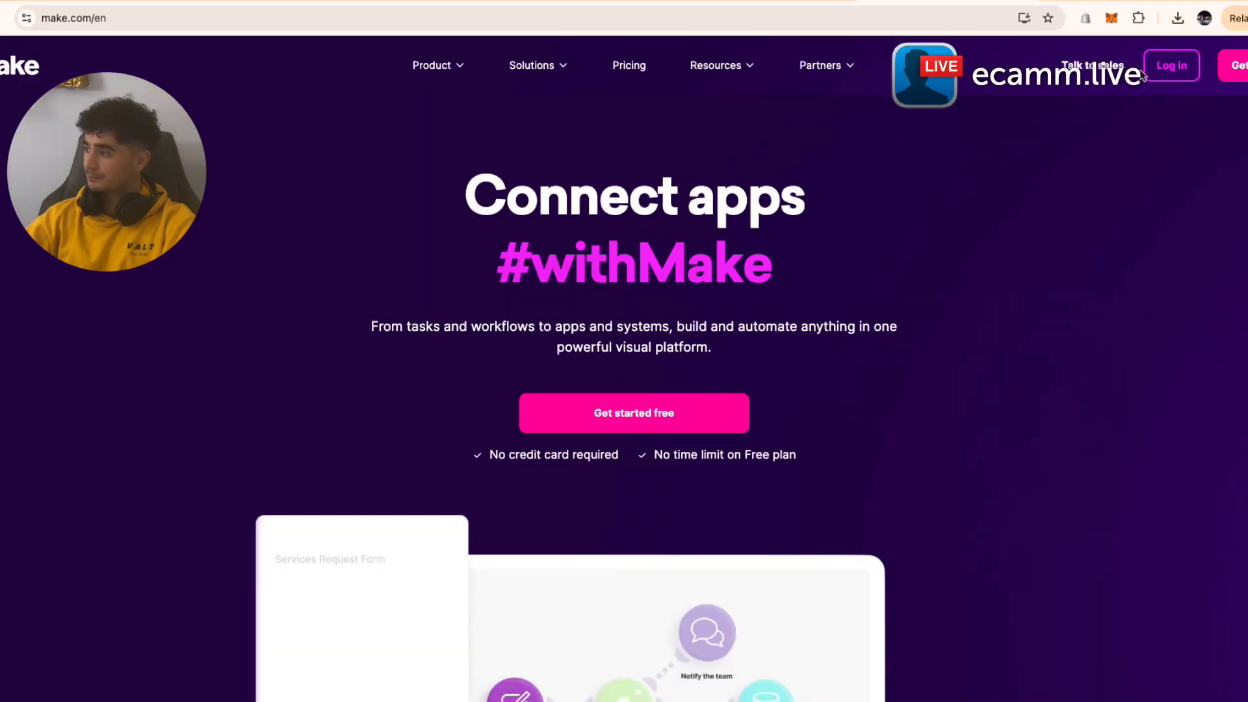
- Create a new Make scenario starting with a Webhooks Custom webhook trigger
left_click(523, 2)
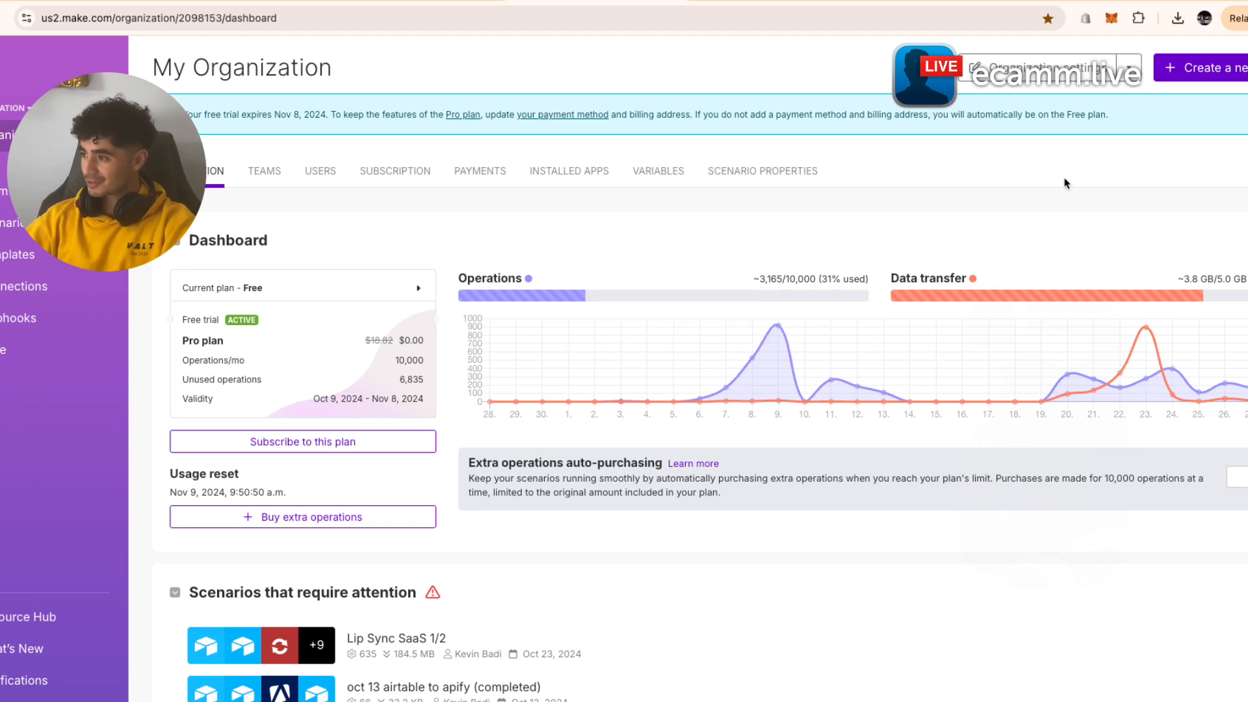
left_click(1212, 68)
left_click(120, 67)
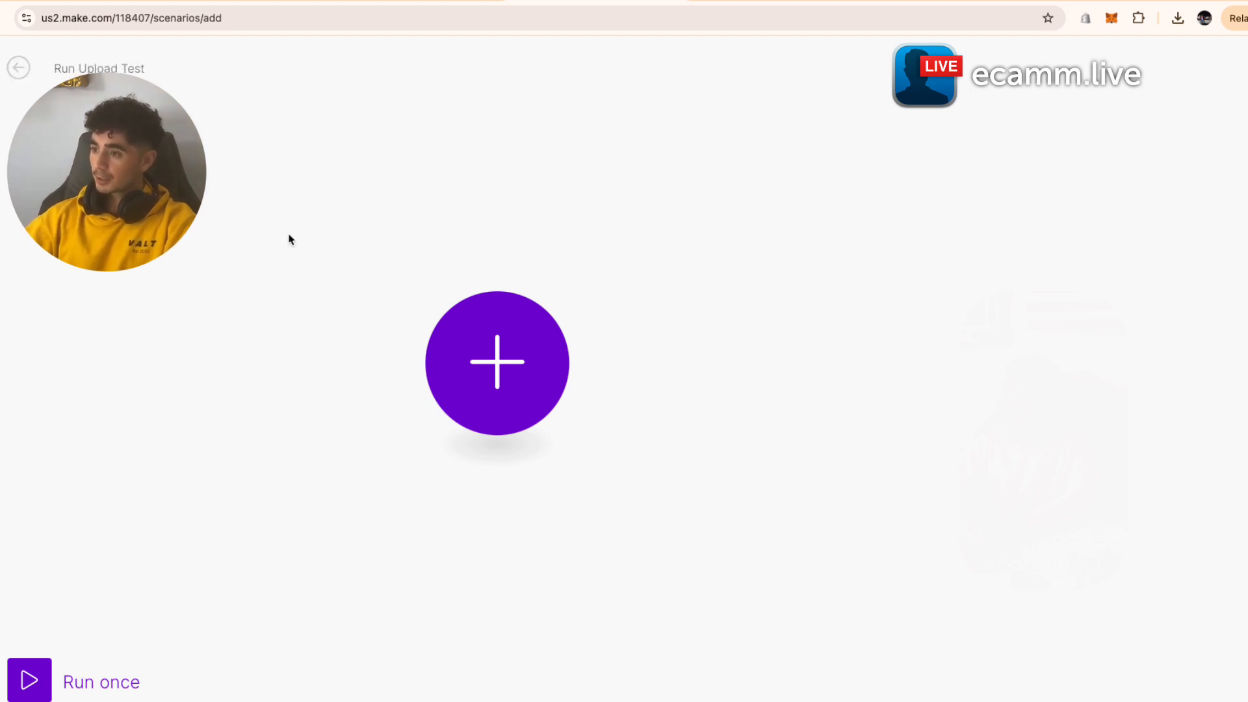
left_click(460, 305)
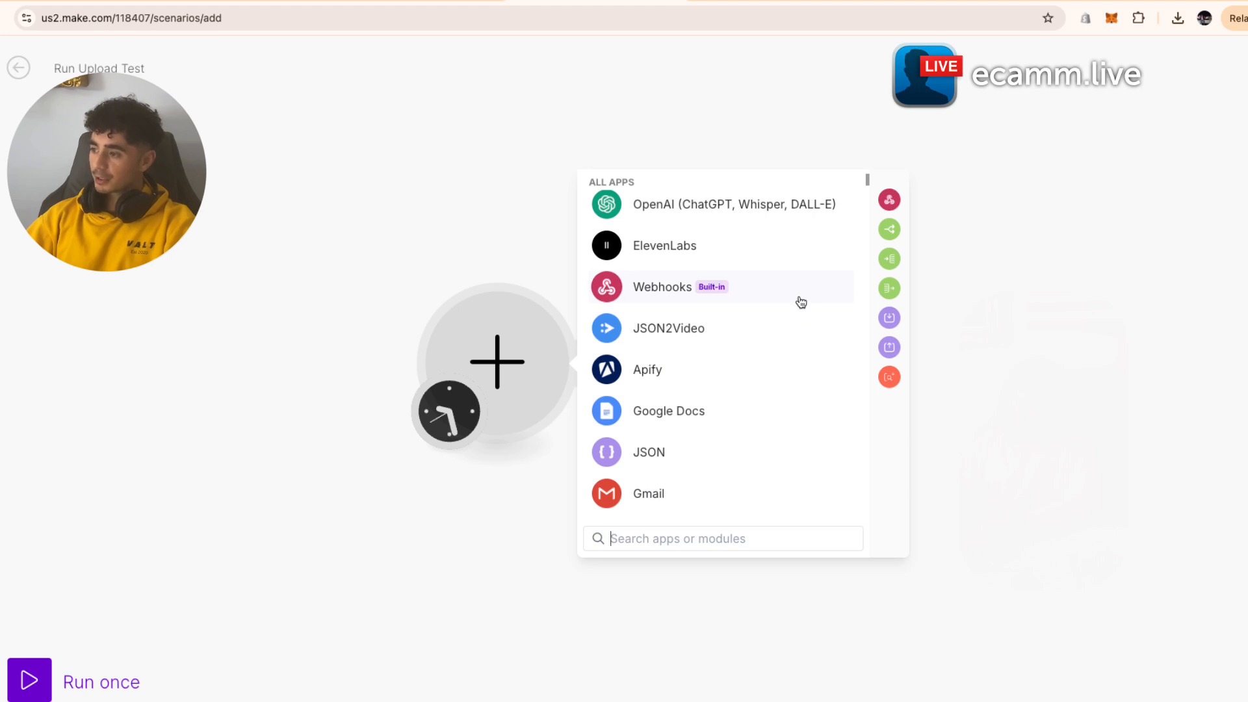
left_click(797, 299)
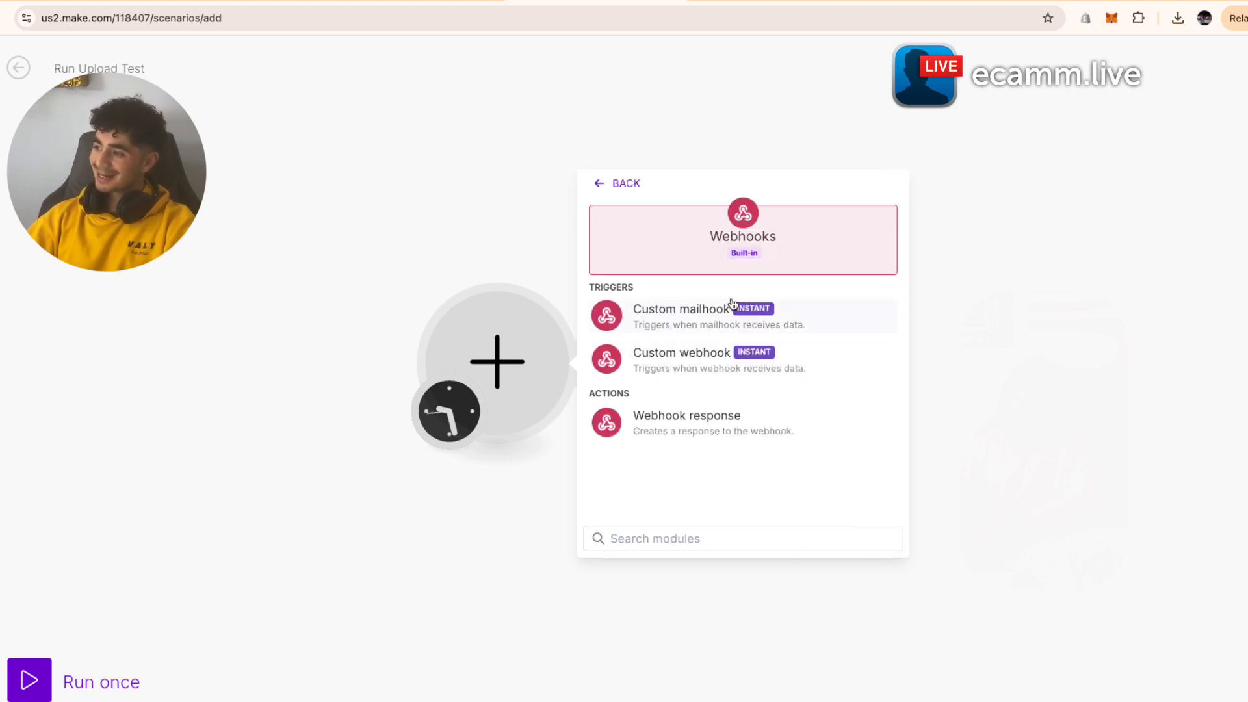
left_click_drag(721, 290, 800, 336)
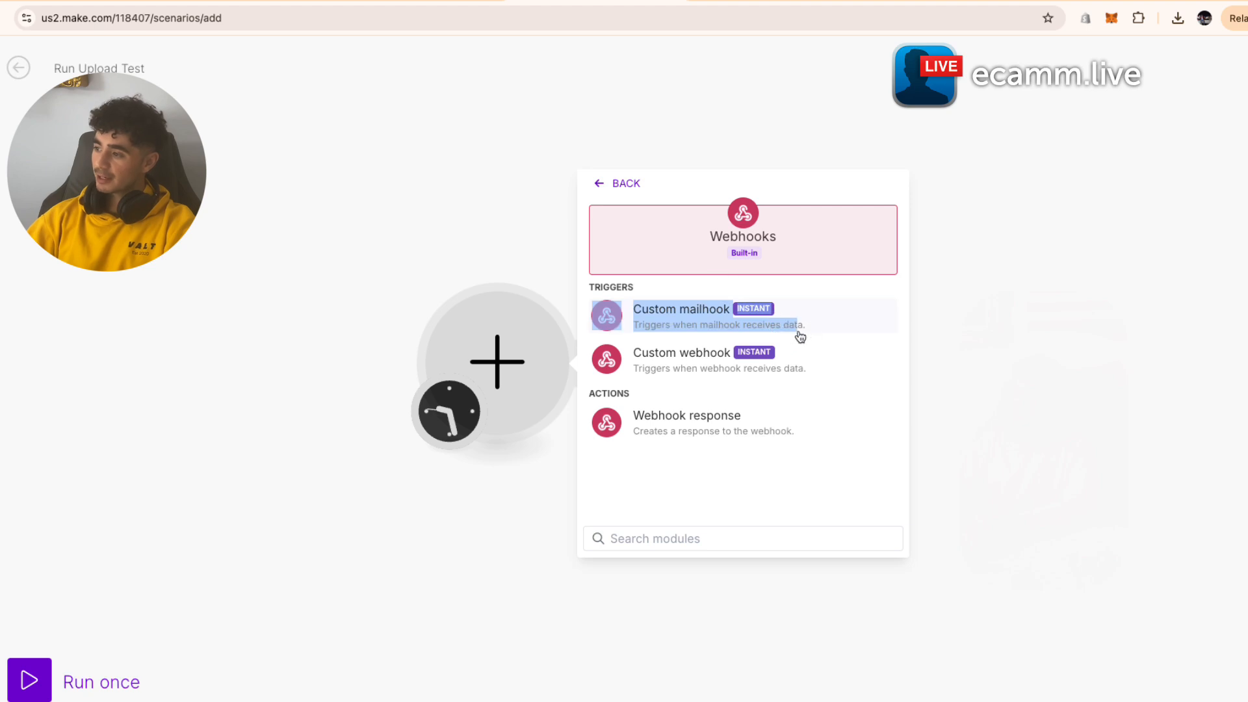
left_click(722, 288)
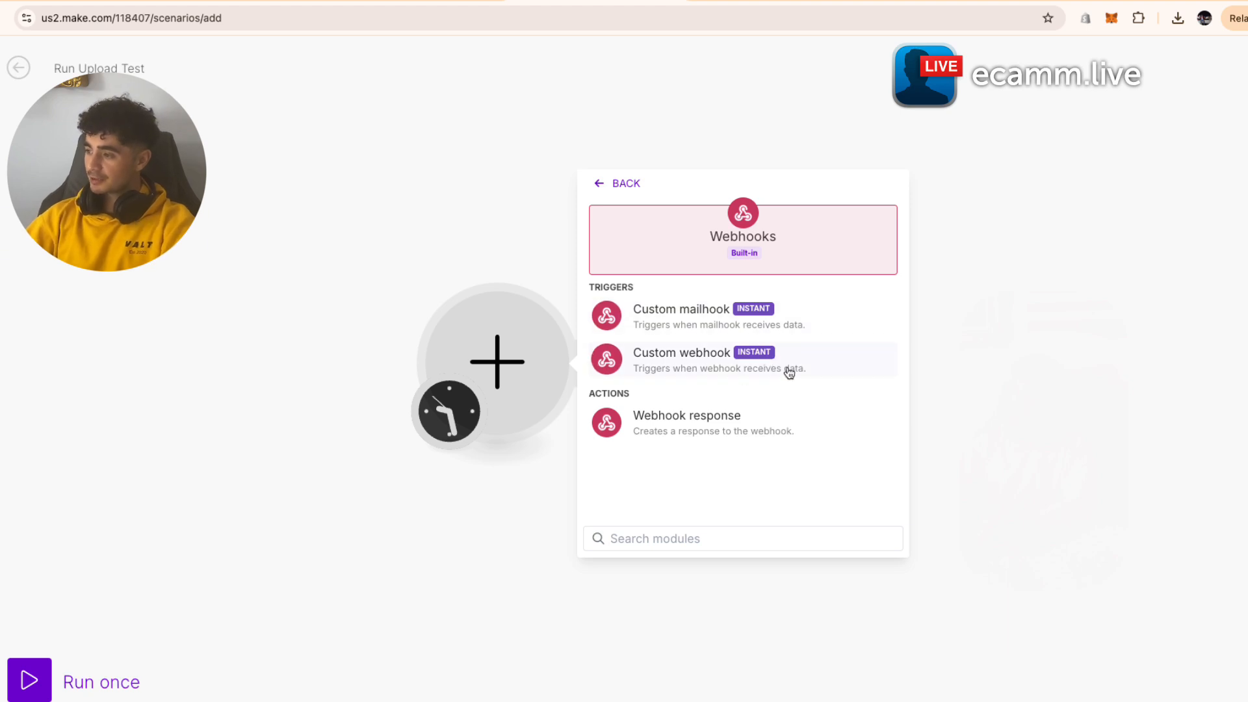
left_click(864, 368)
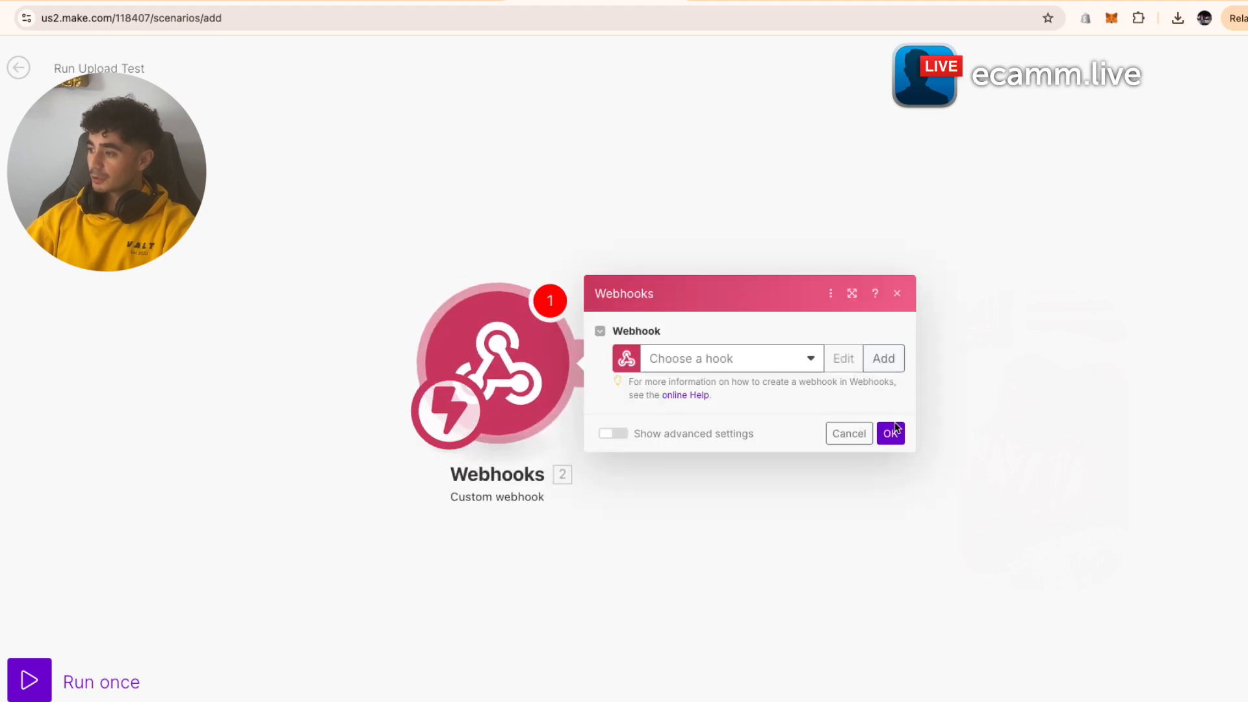
- Select the existing gateway webhook, copy its address and confirm the settings
left_click(733, 362)
left_click(749, 393)
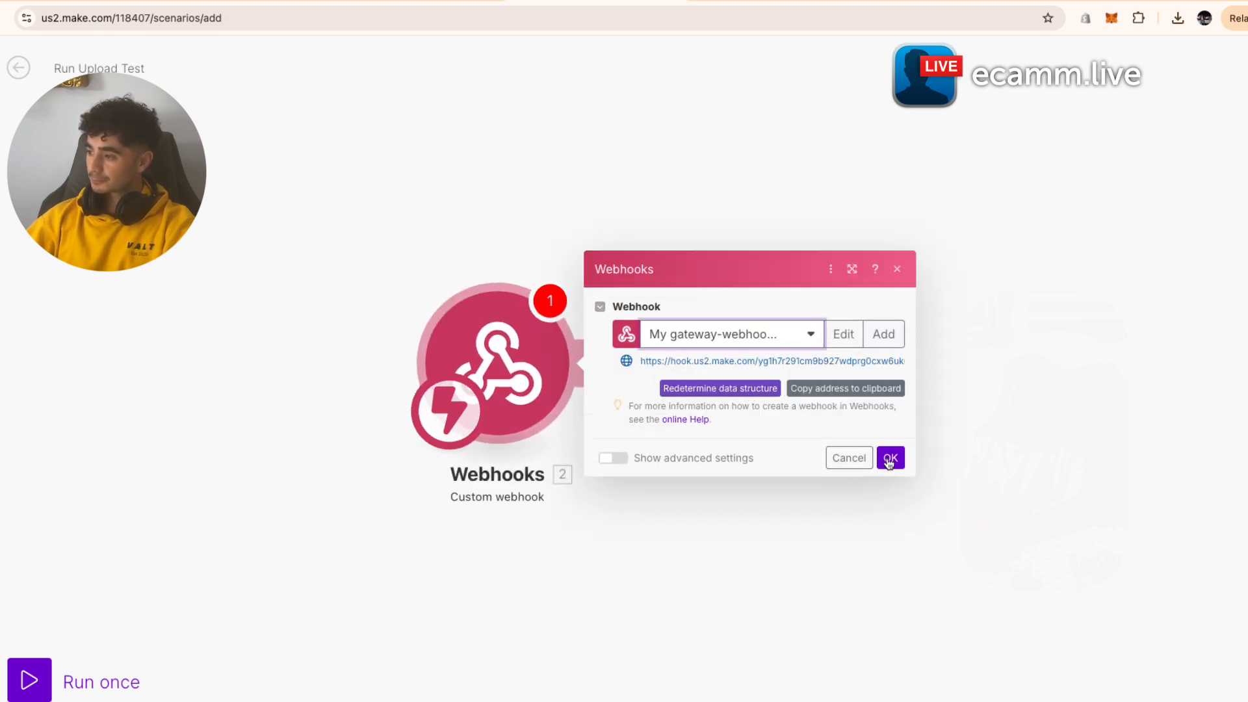
left_click_drag(642, 364, 920, 369)
left_click(858, 433)
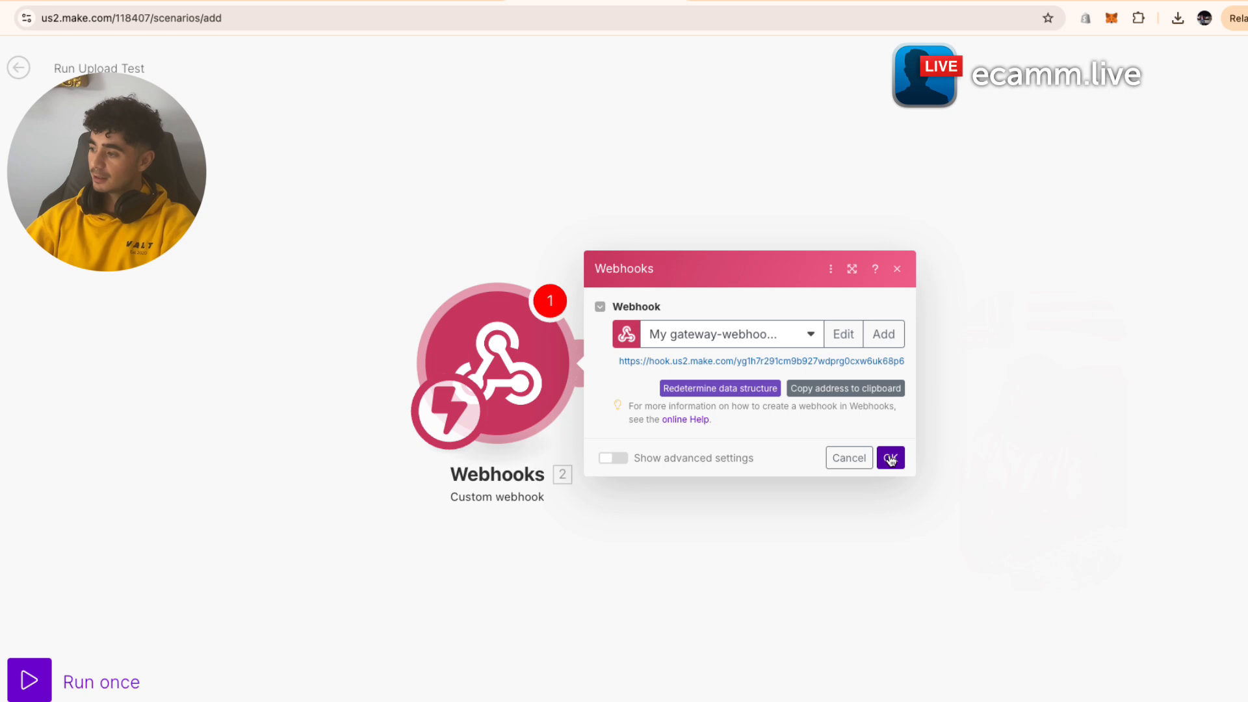
left_click(858, 388)
left_click(894, 463)
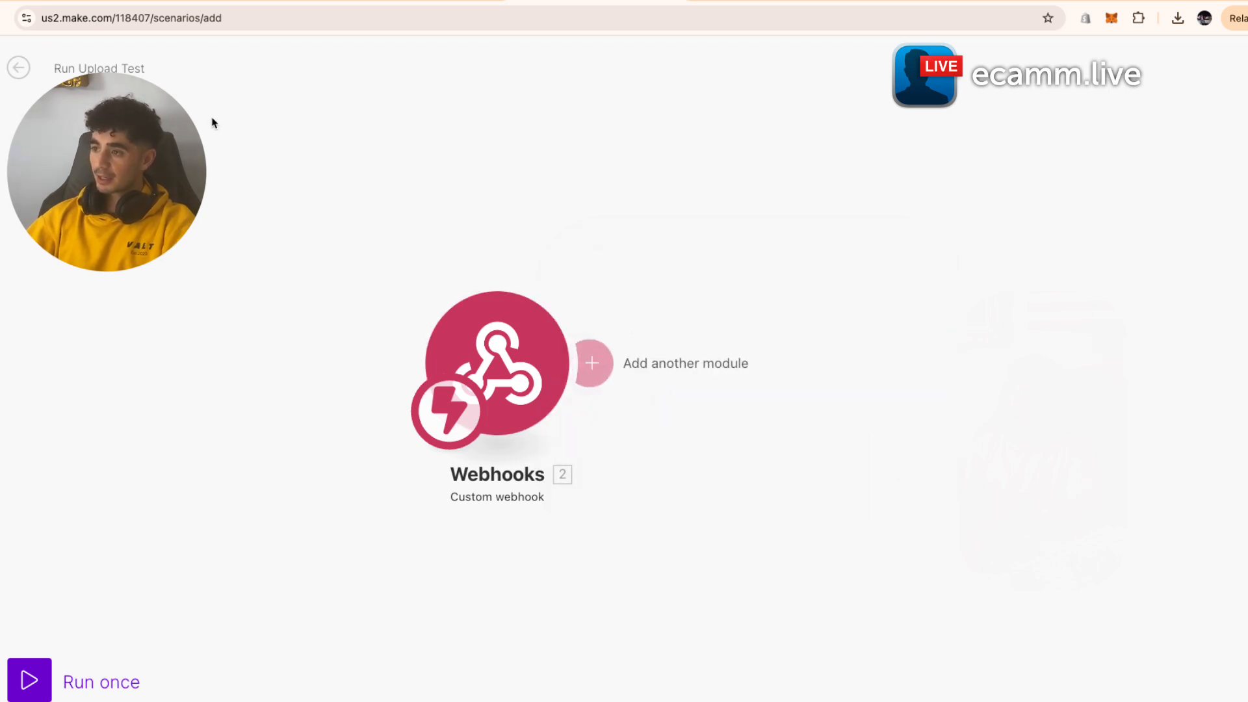
left_click(70, 2)
left_click(225, 2)
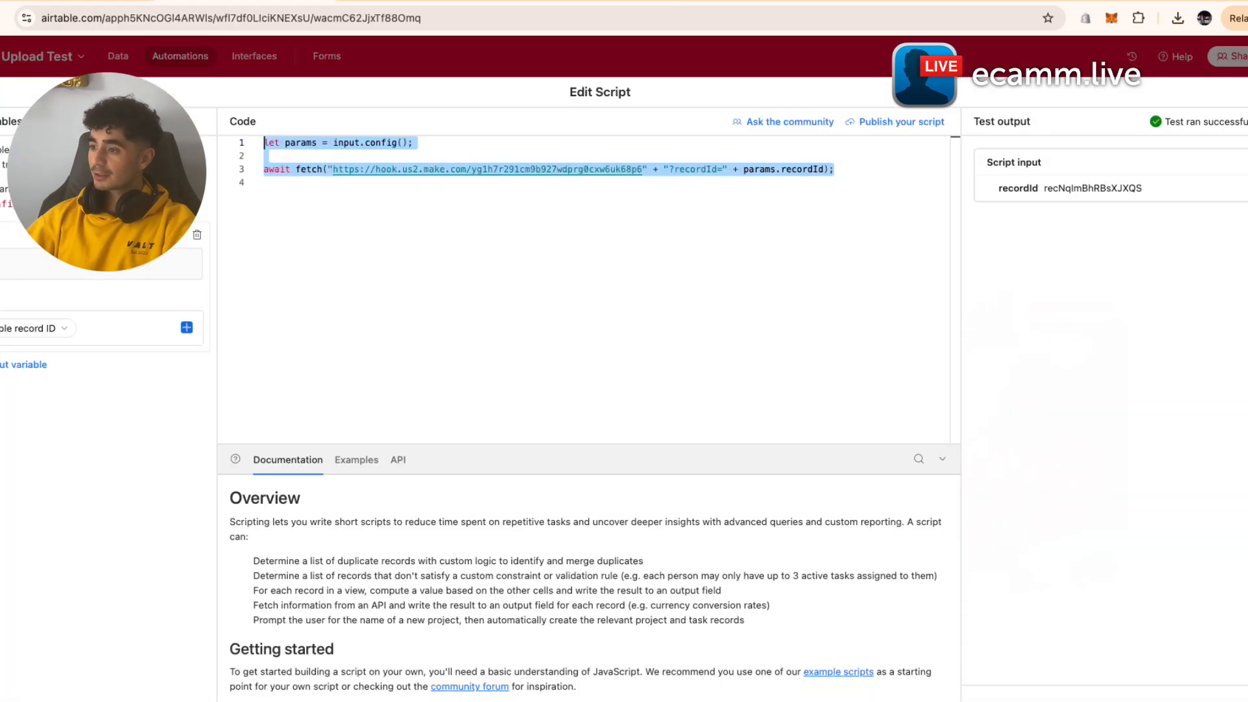
- Paste the gateway webhook address into the script's fetch call and test the script
left_click(547, 211)
left_click(398, 2)
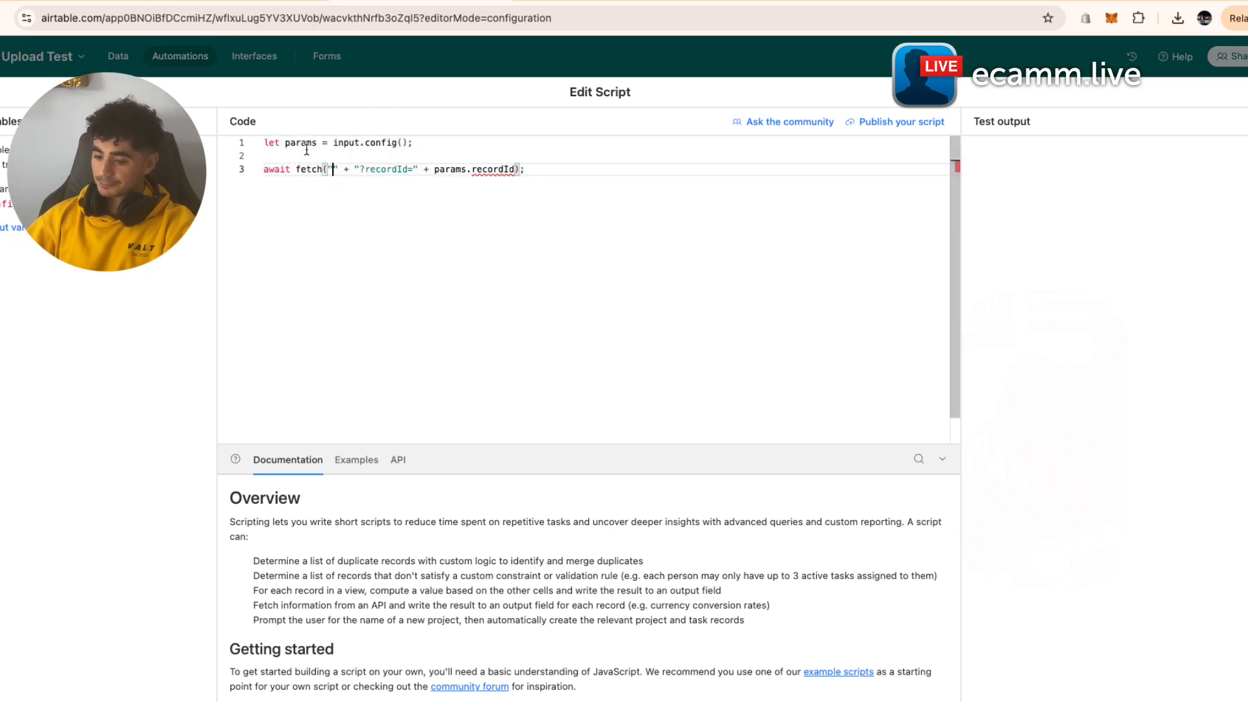
key("super+v")
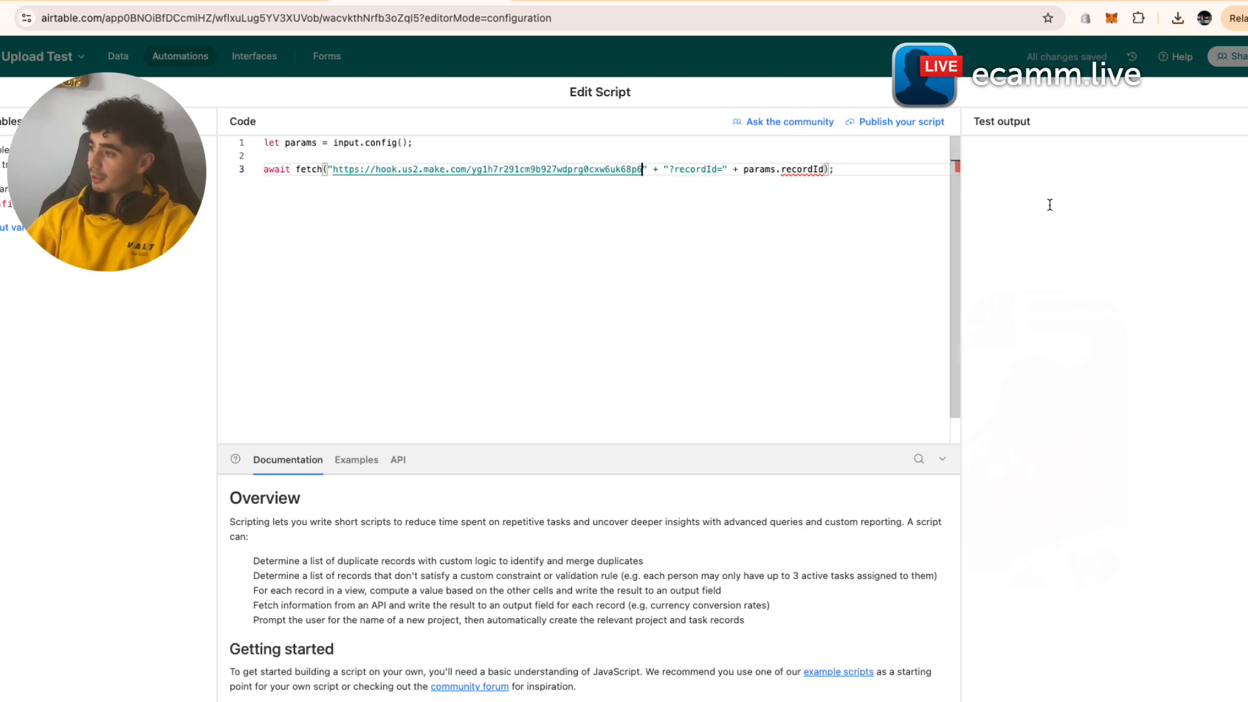
left_click(1246, 122)
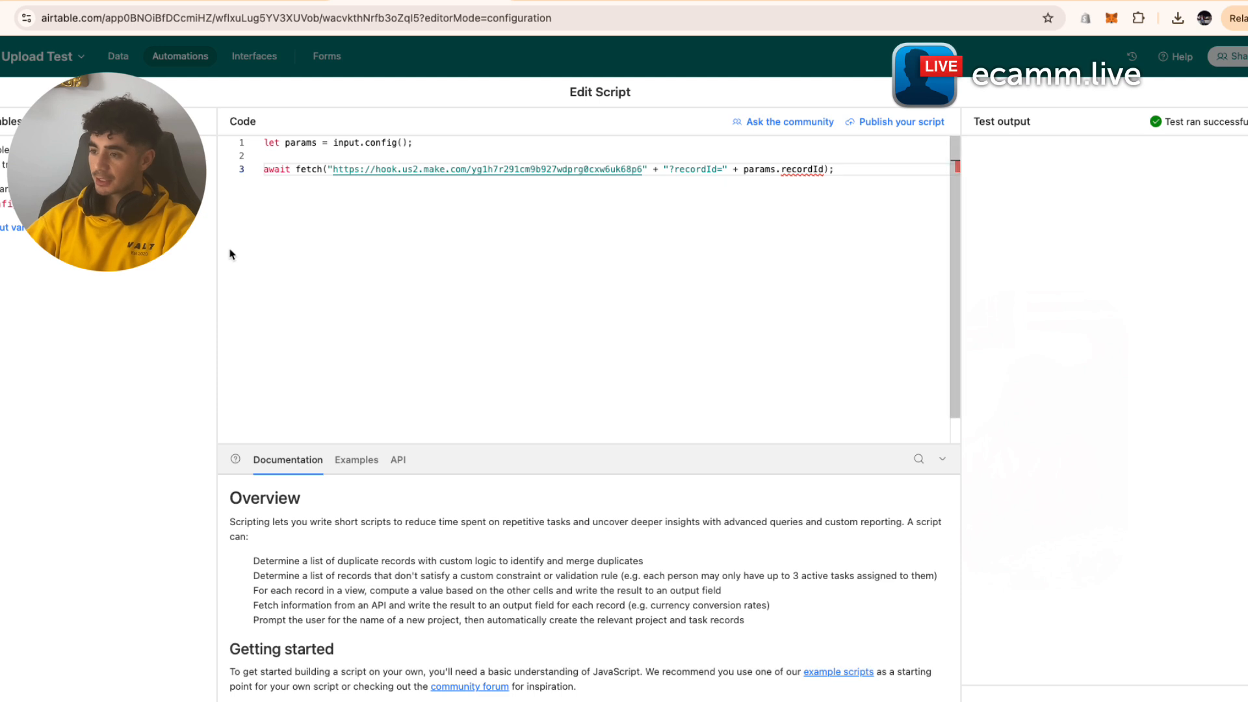
- Add a recordId input variable mapped to the trigger's Airtable record ID, then close the editor
left_click(30, 228)
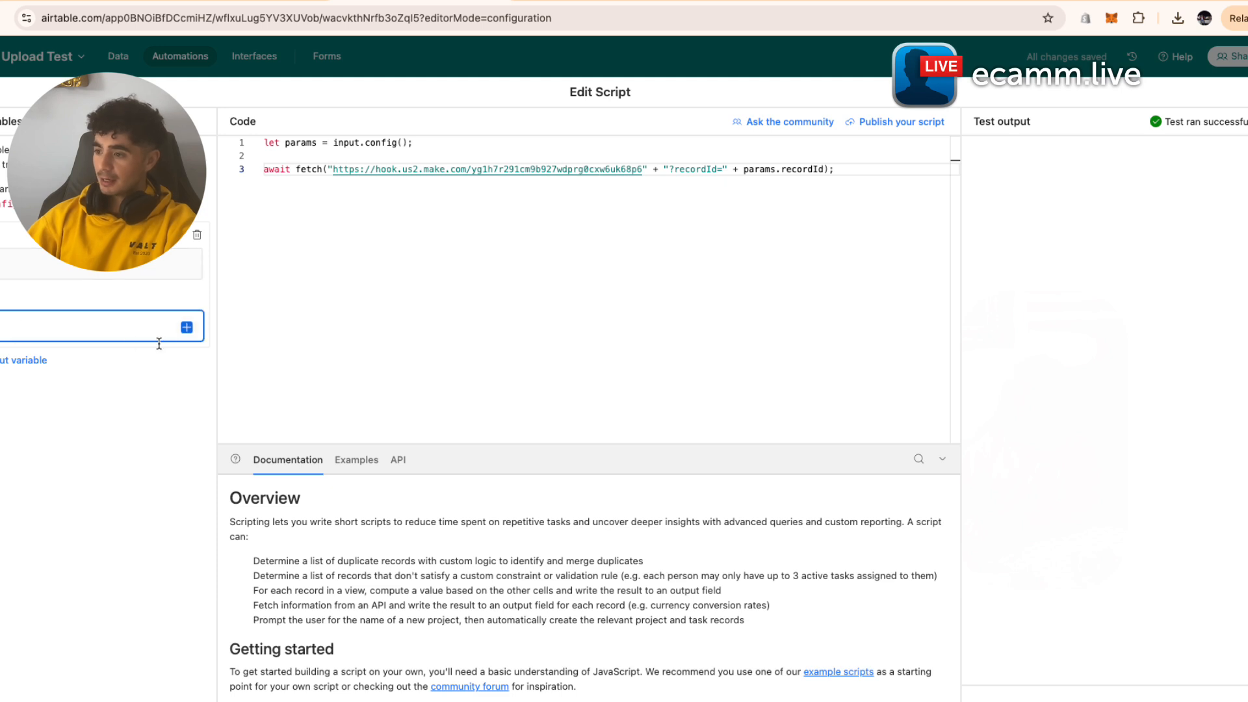
left_click(187, 327)
scroll(189, 468, "down", 2)
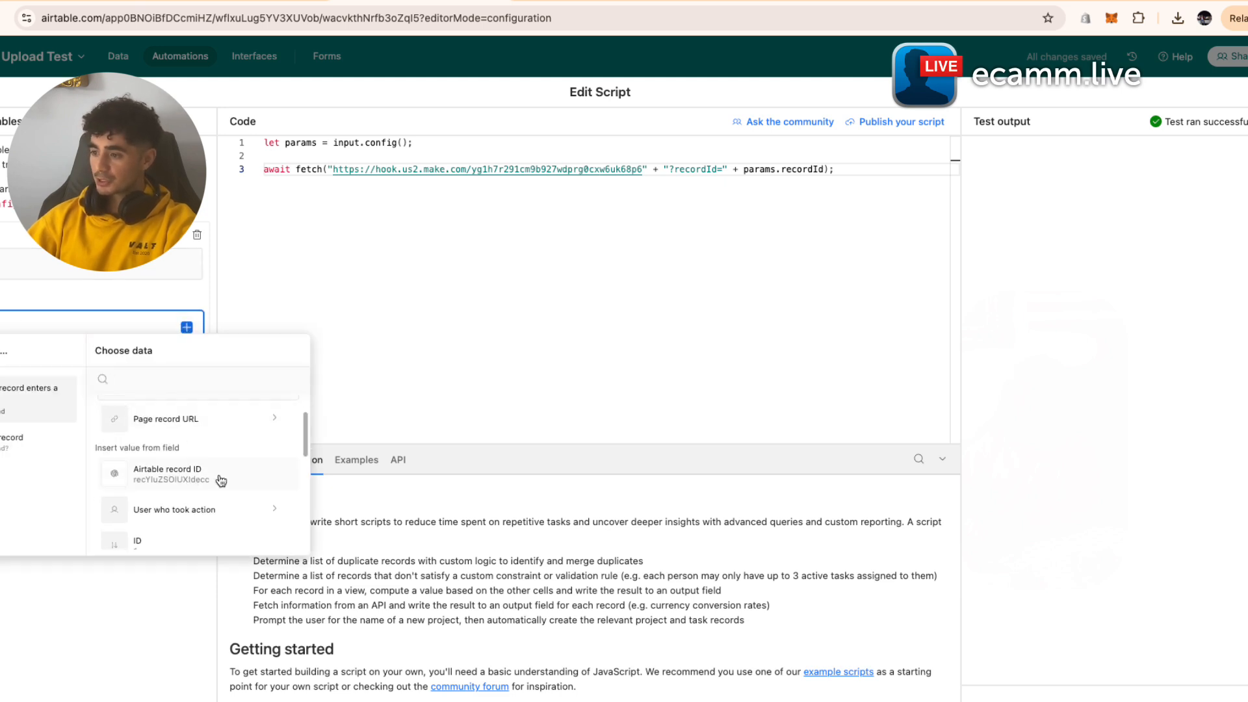
left_click(221, 480)
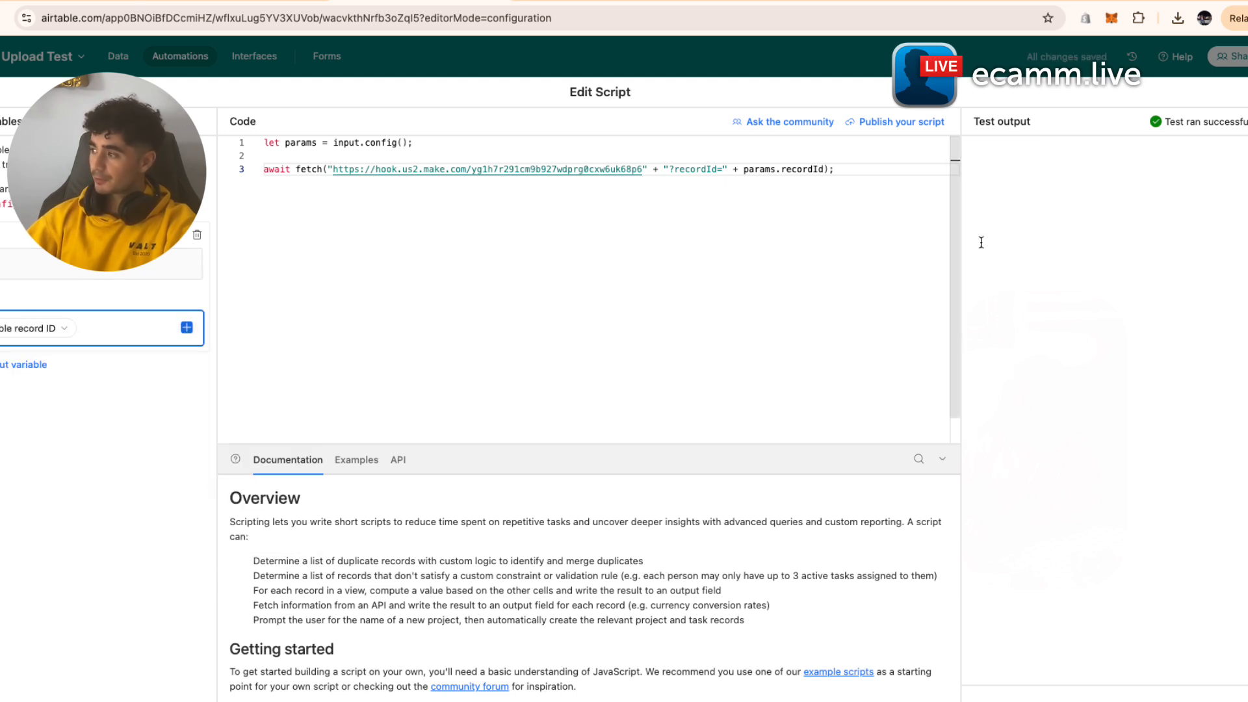
left_click(1139, 57)
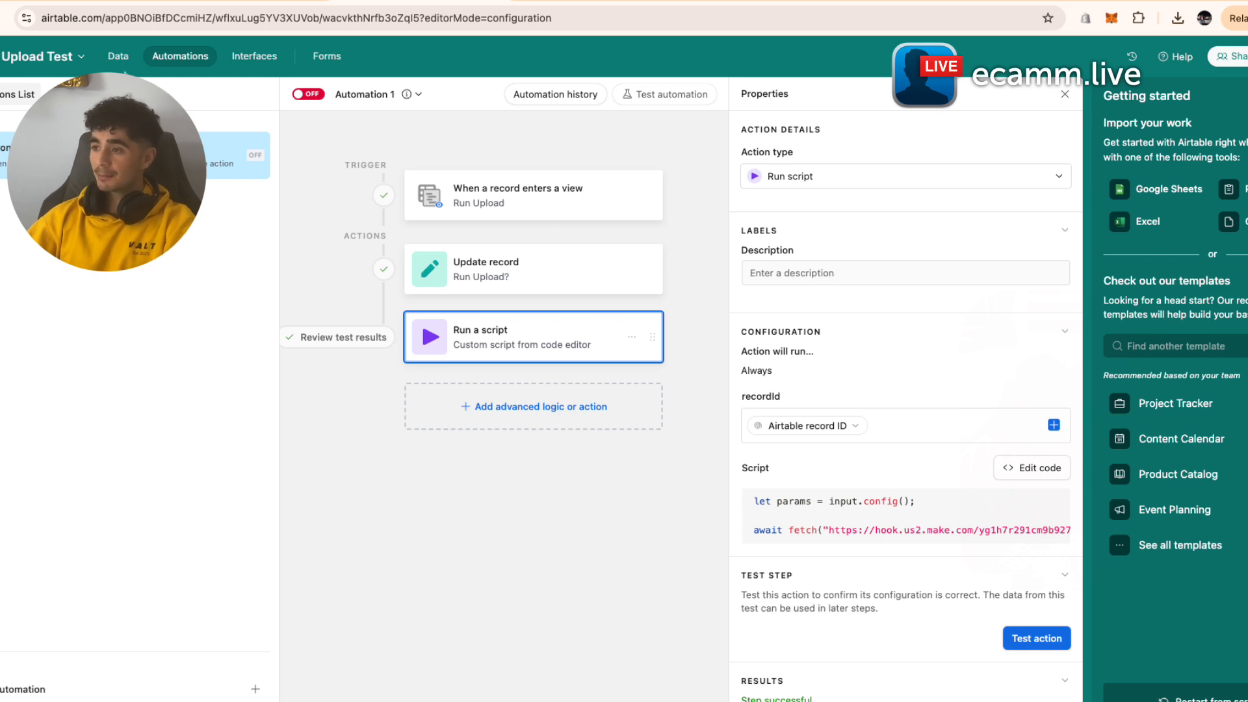
- Leave the automation off, show the view with all three records, and return to Make
left_click(115, 60)
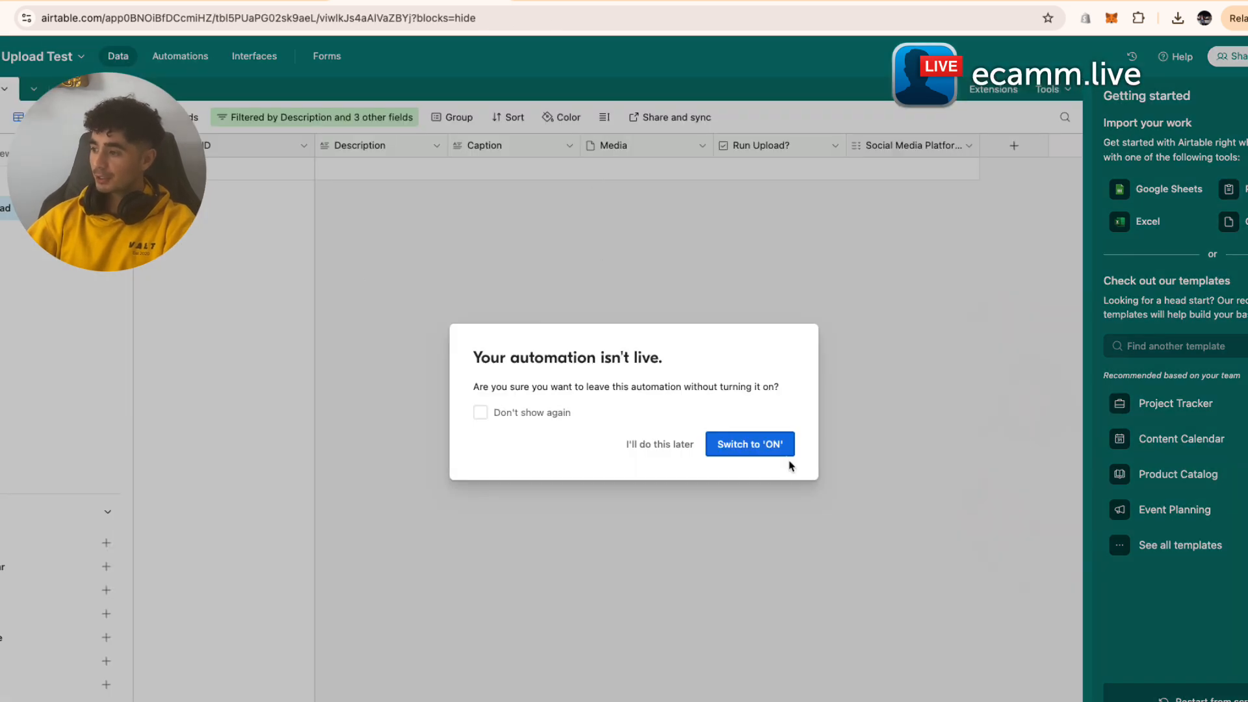
left_click(651, 449)
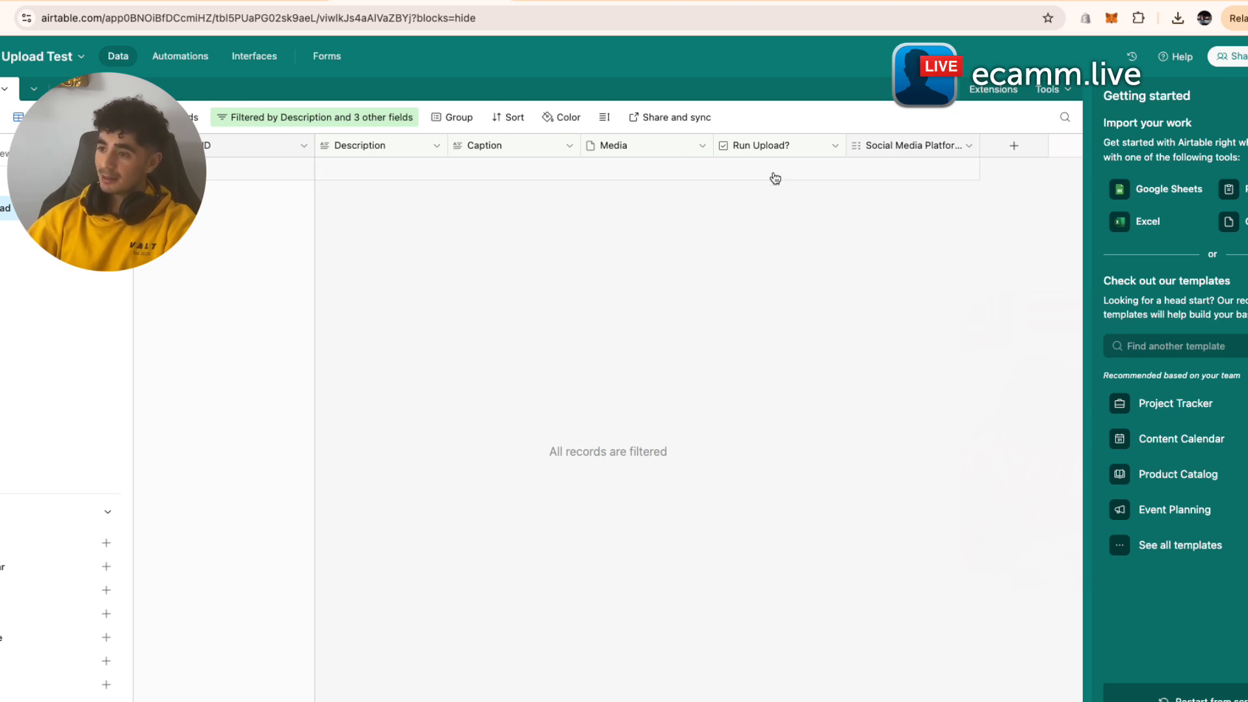
left_click(130, 184)
left_click(84, 208)
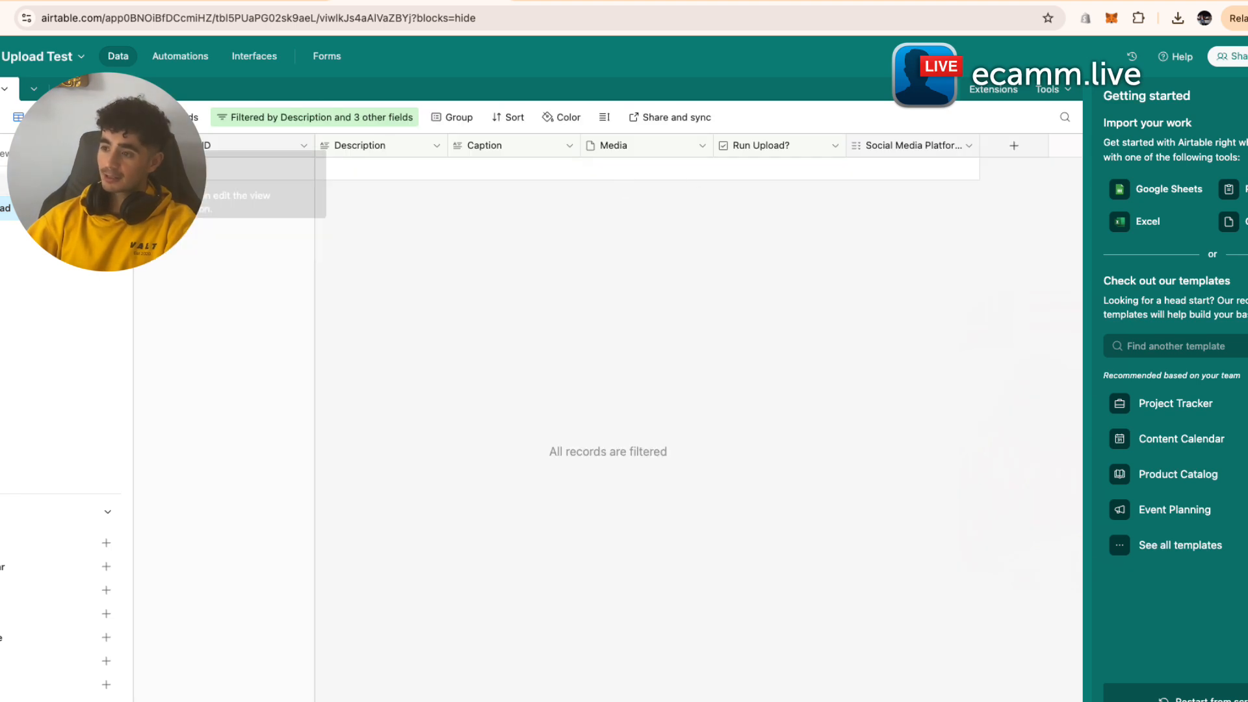
left_click(98, 184)
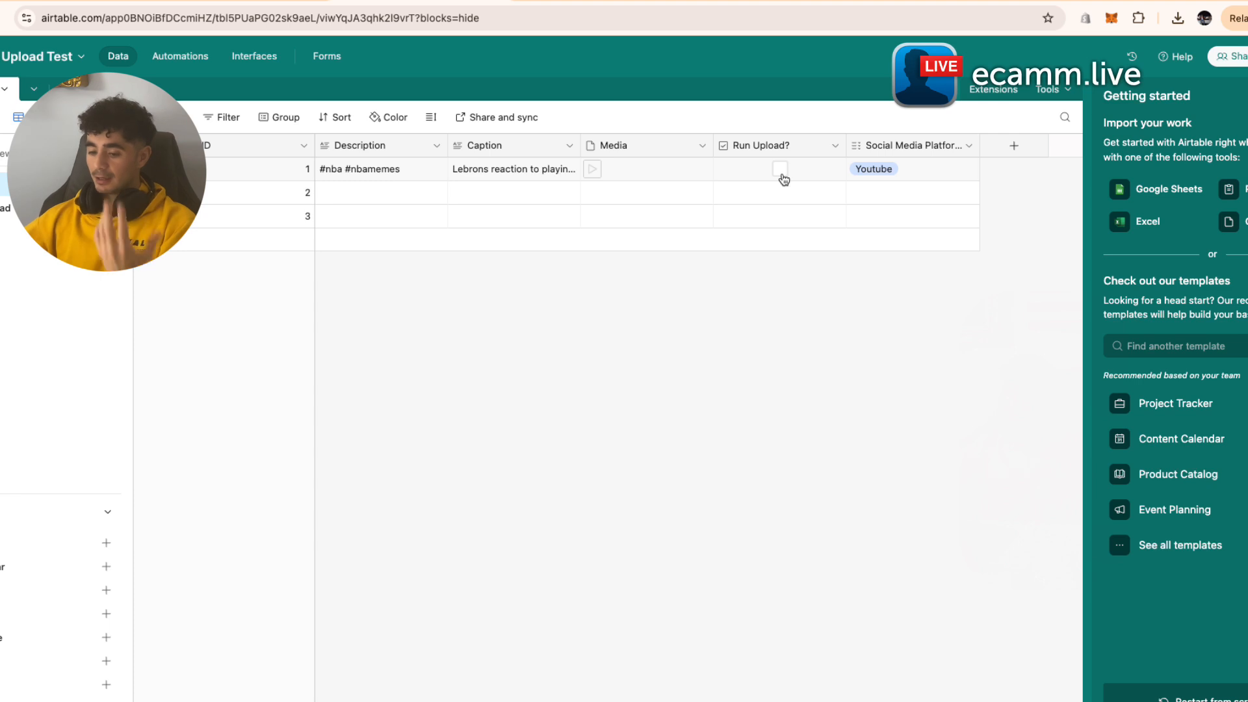
left_click(592, 2)
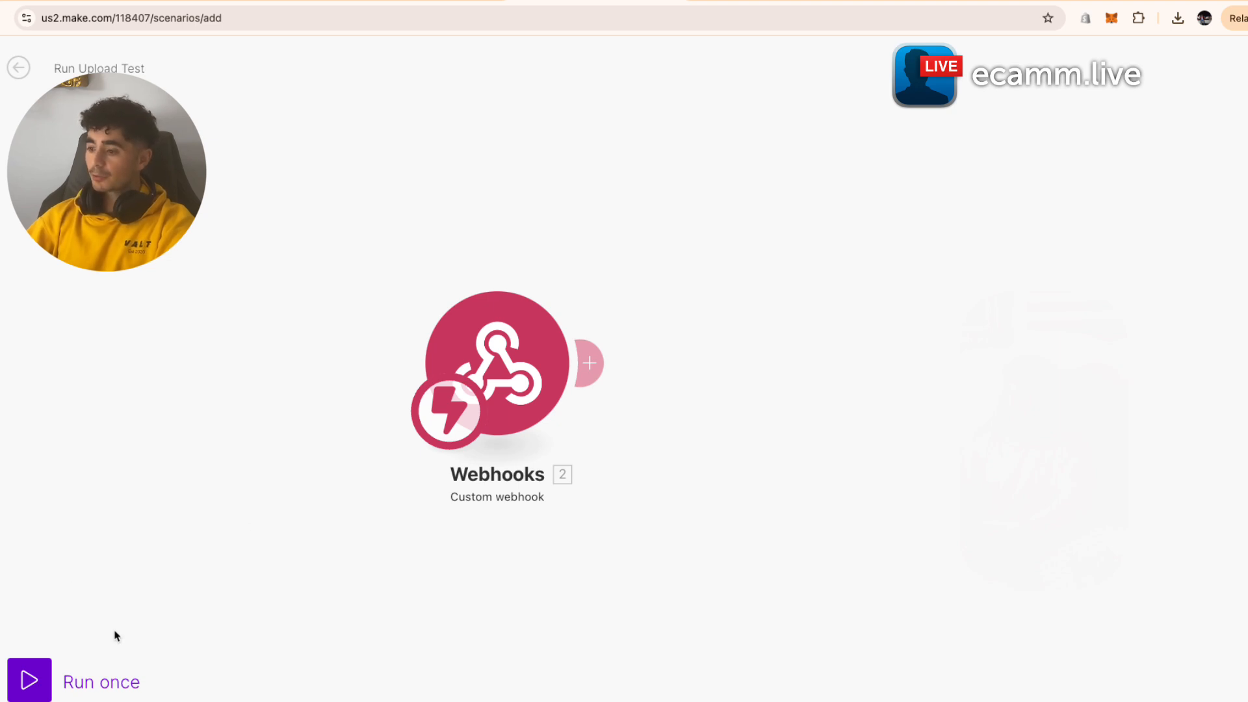
- Run the Make scenario once, tick Run Upload? on record 1, and test the script action
left_click(30, 679)
left_click(450, 2)
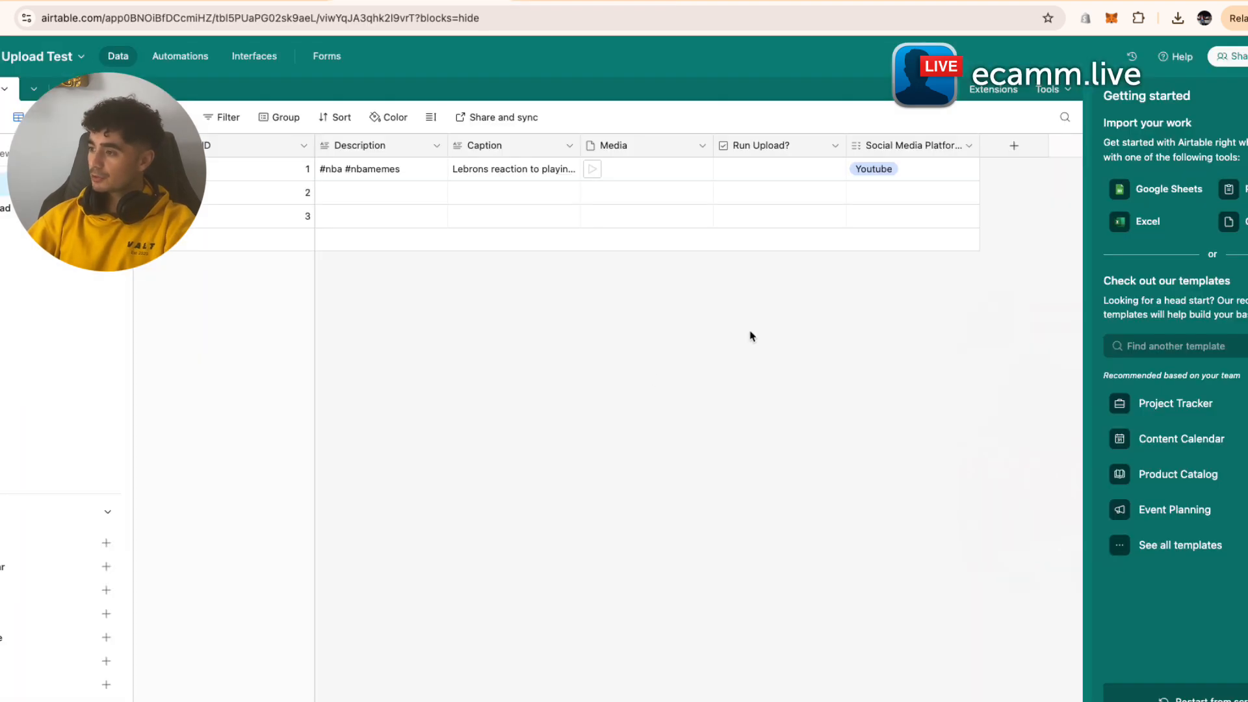
left_click(779, 170)
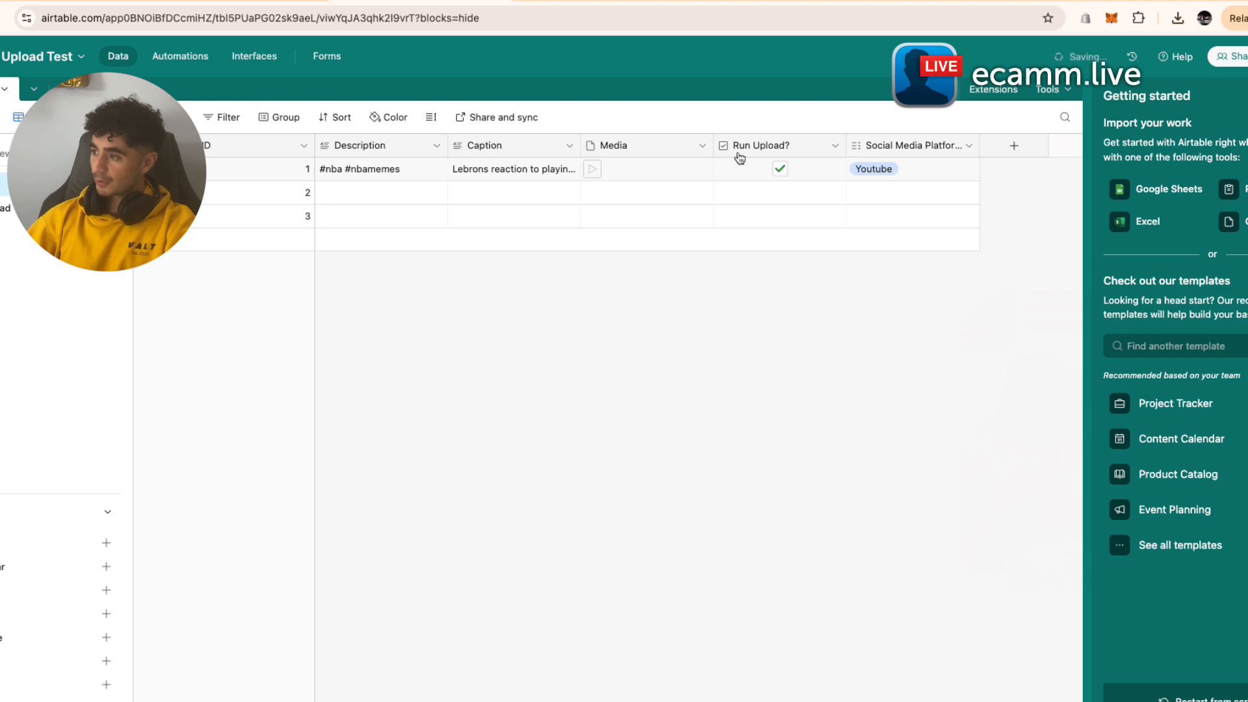
left_click(180, 56)
left_click(1035, 637)
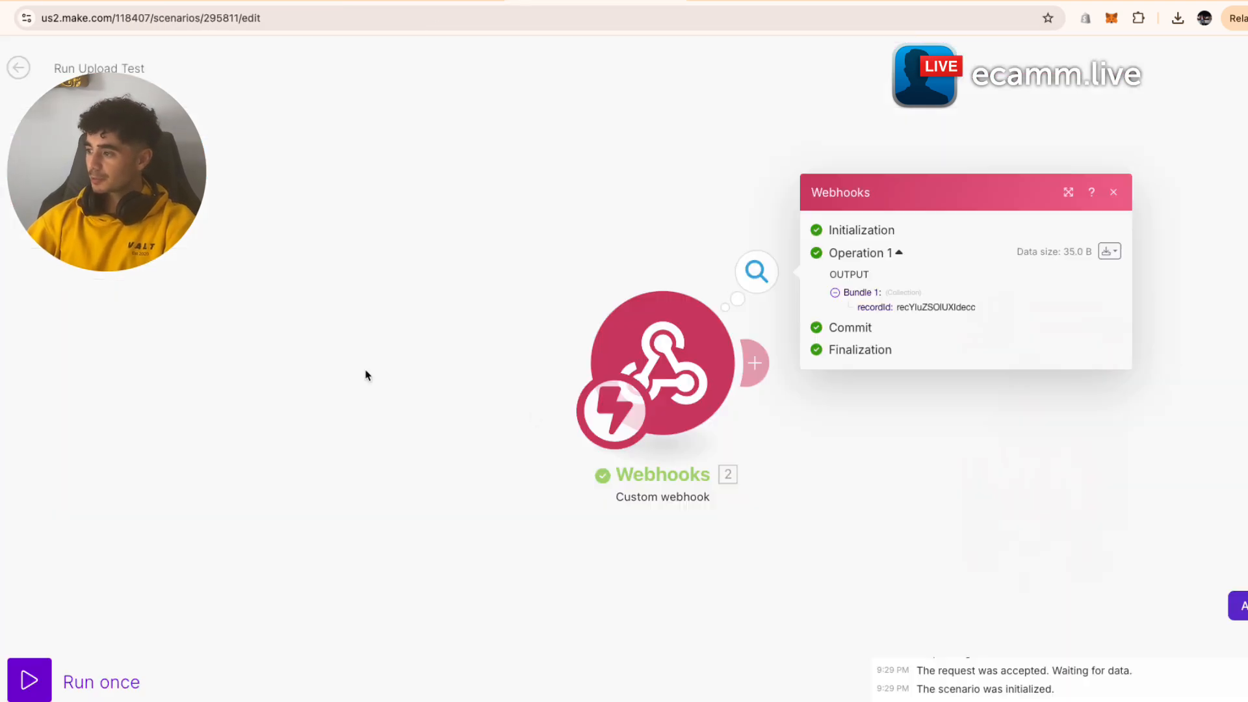
- Check the received recordId, then add an Airtable Get a Record module after the webhook
left_click_drag(847, 425, 721, 430)
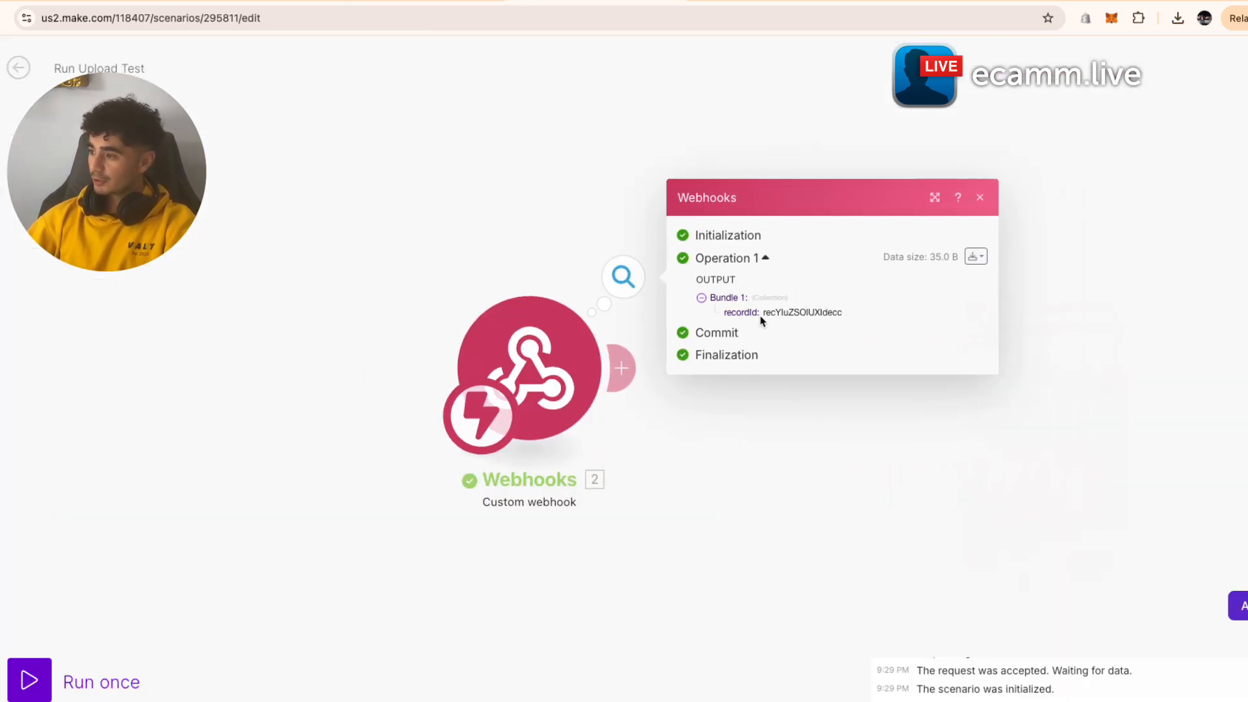
left_click_drag(760, 321, 899, 323)
left_click(758, 510)
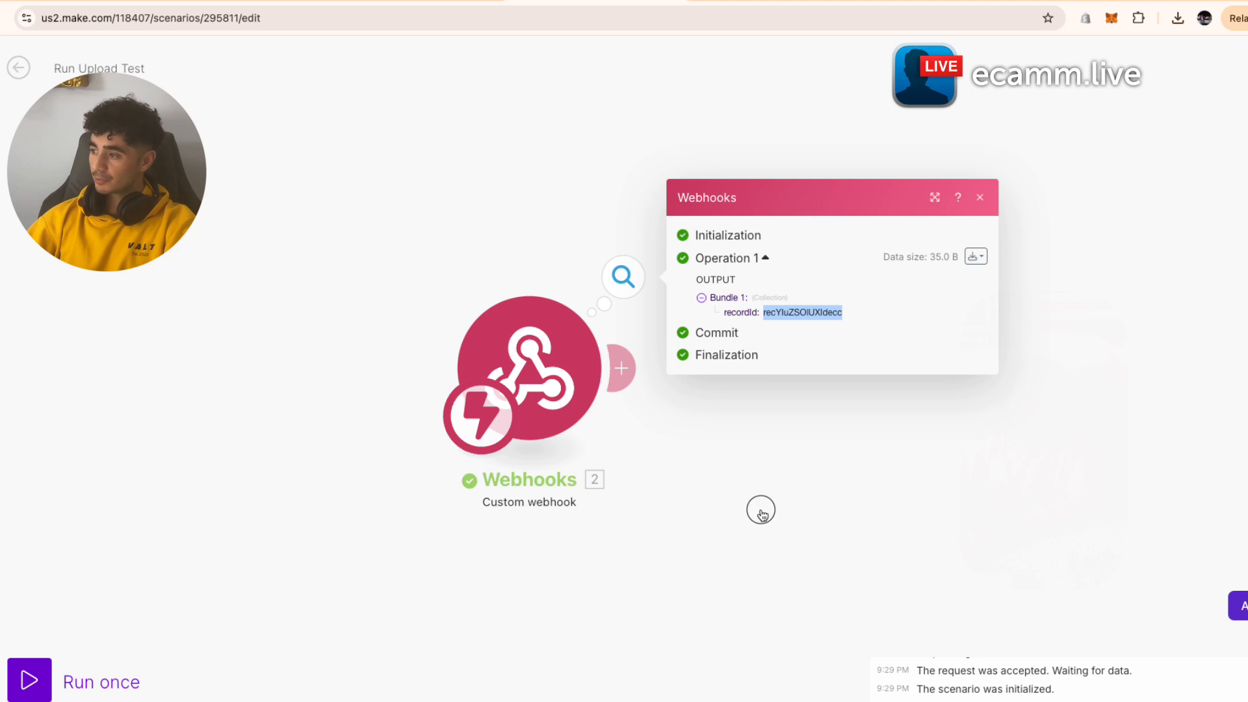
left_click(630, 382)
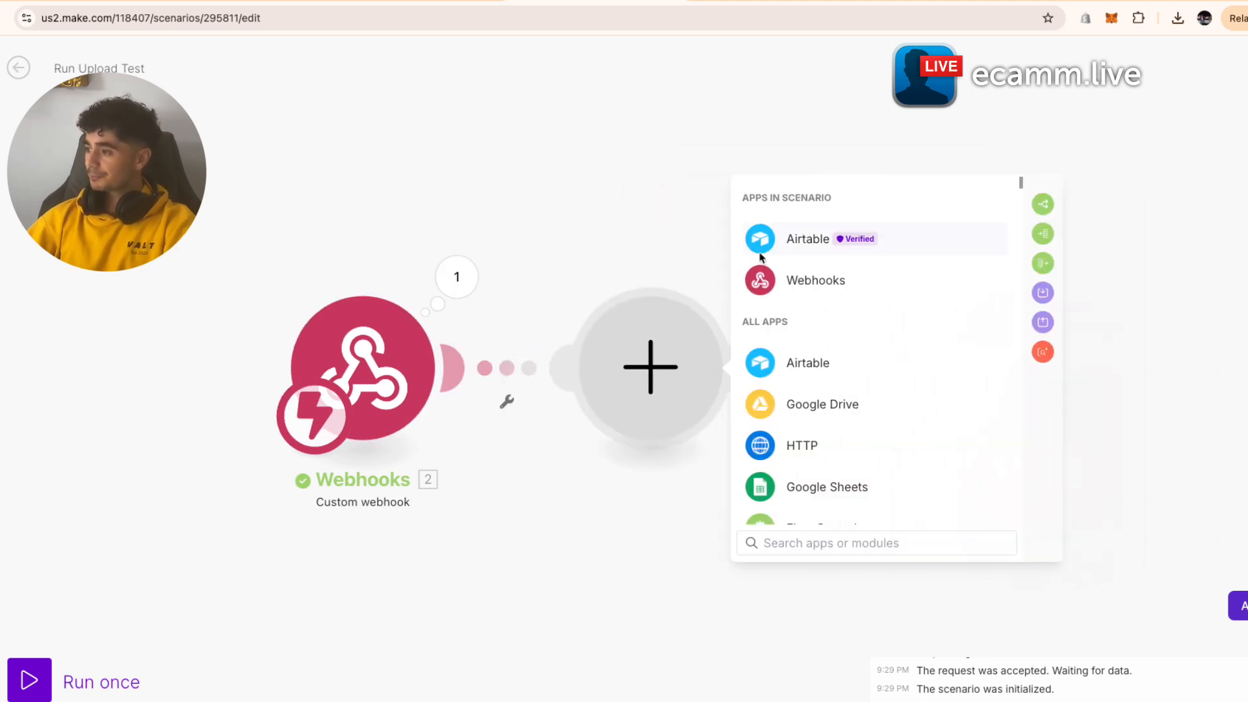
left_click(754, 252)
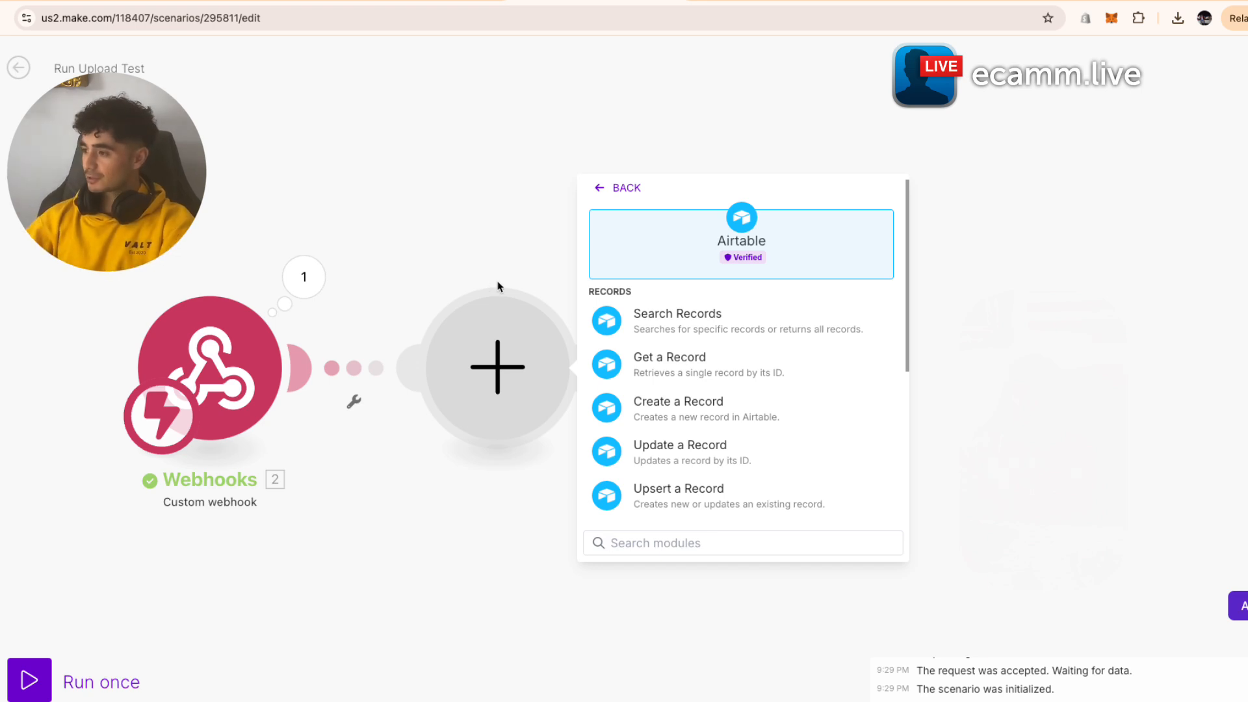
left_click(816, 365)
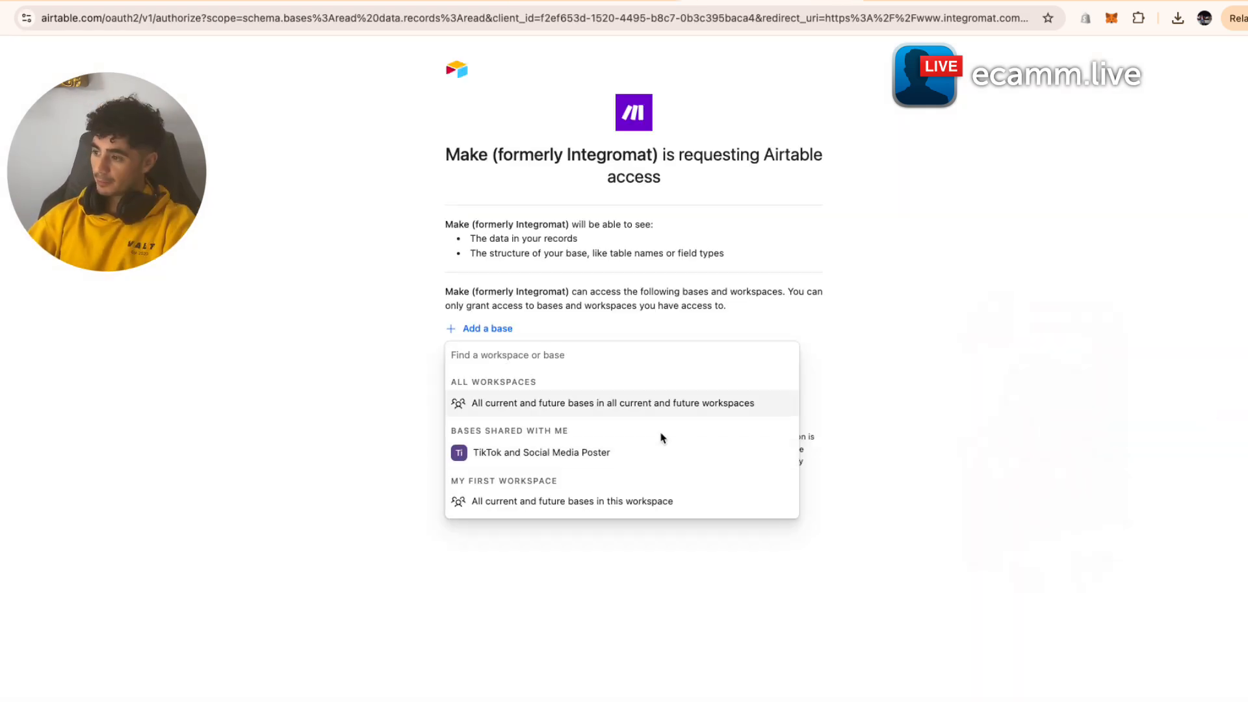
- Grant Make access to Auto Upload Test and set Get a Record to table User Inputs, record ID from the webhook's recordId
scroll(618, 462, "down", 5)
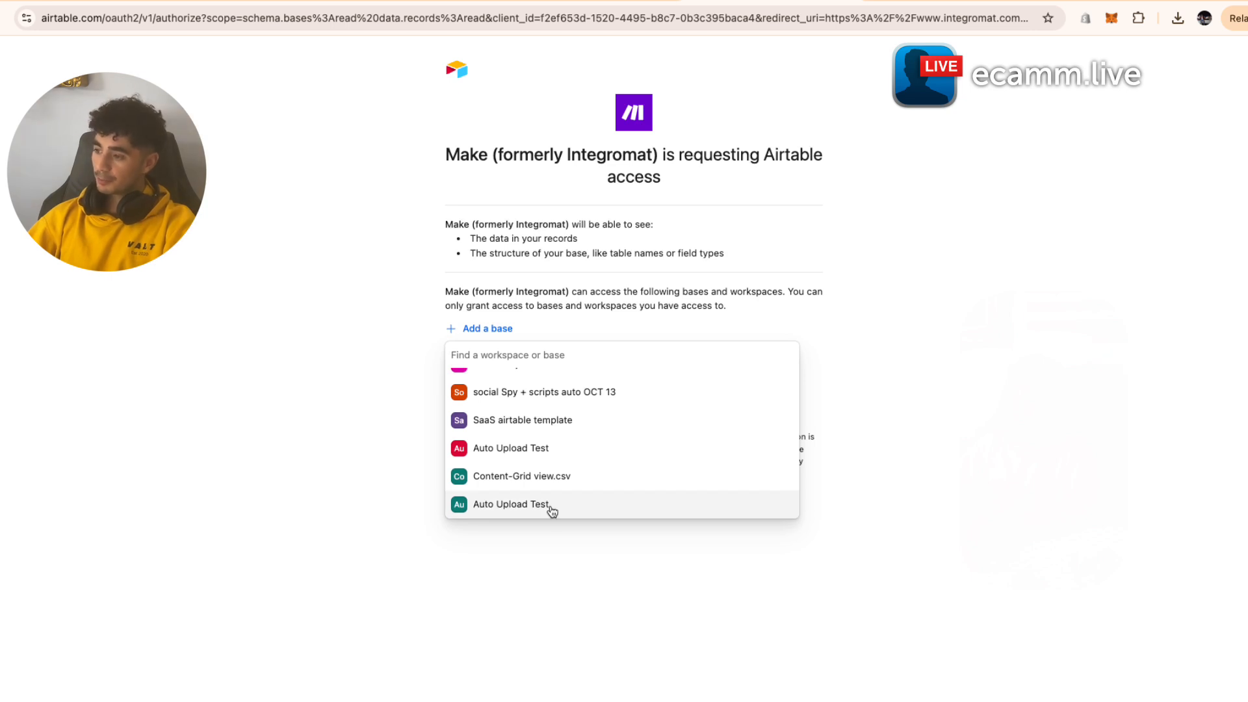
left_click(552, 507)
left_click(655, 417)
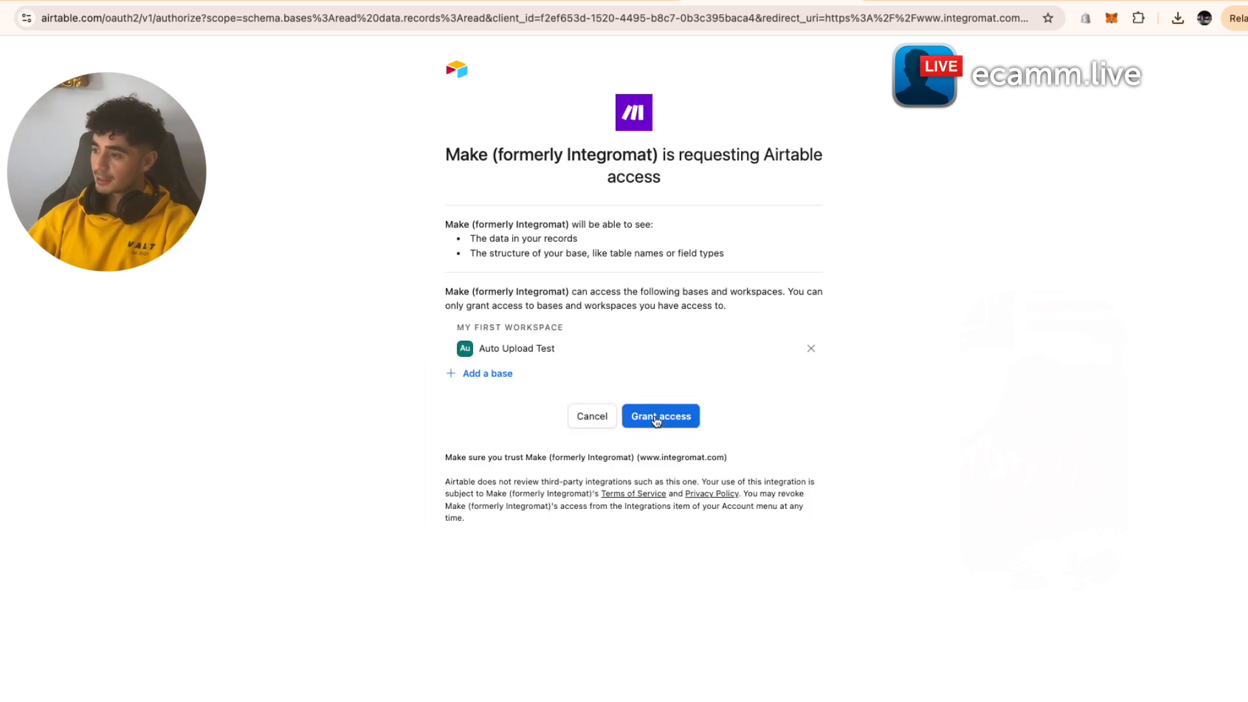
left_click(765, 419)
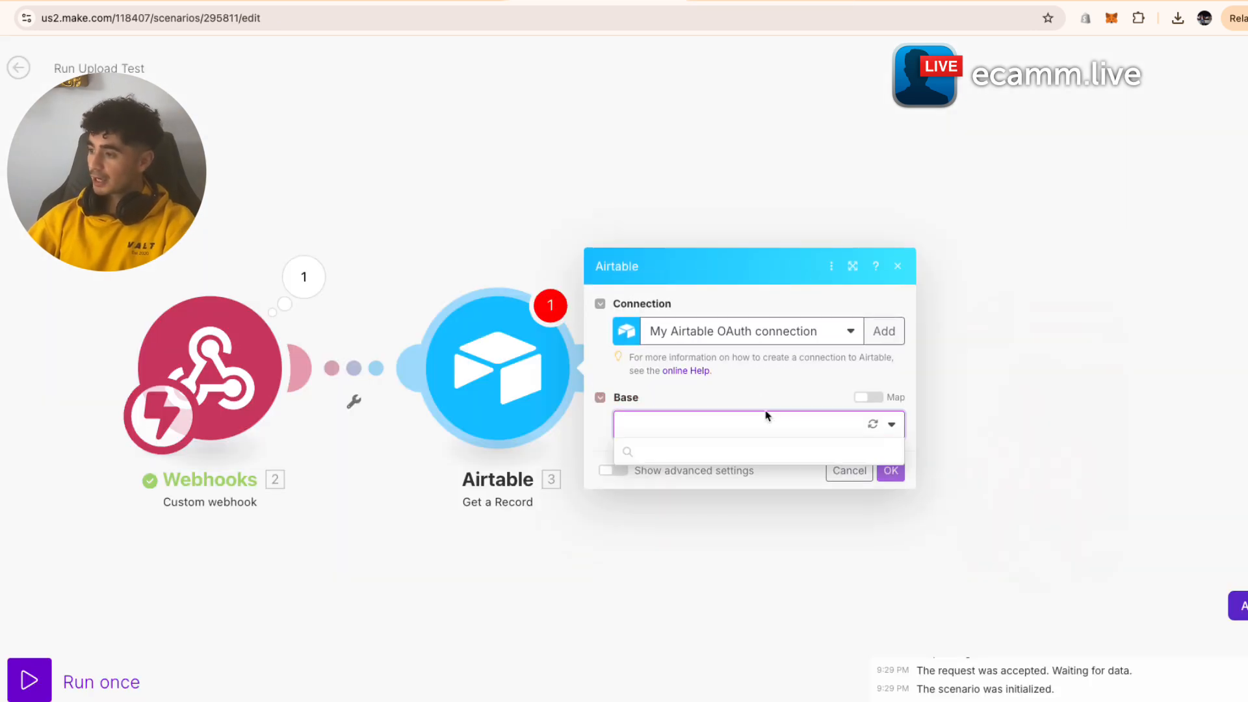
left_click(736, 452)
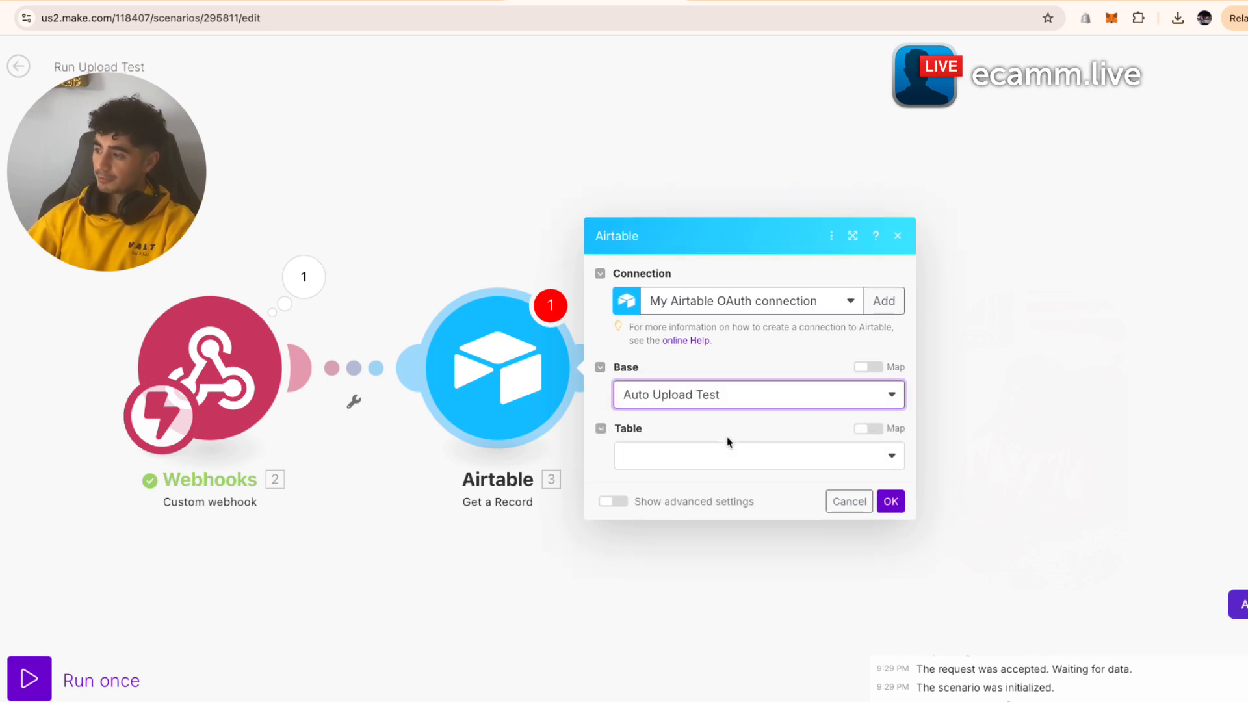
left_click(729, 458)
left_click(738, 490)
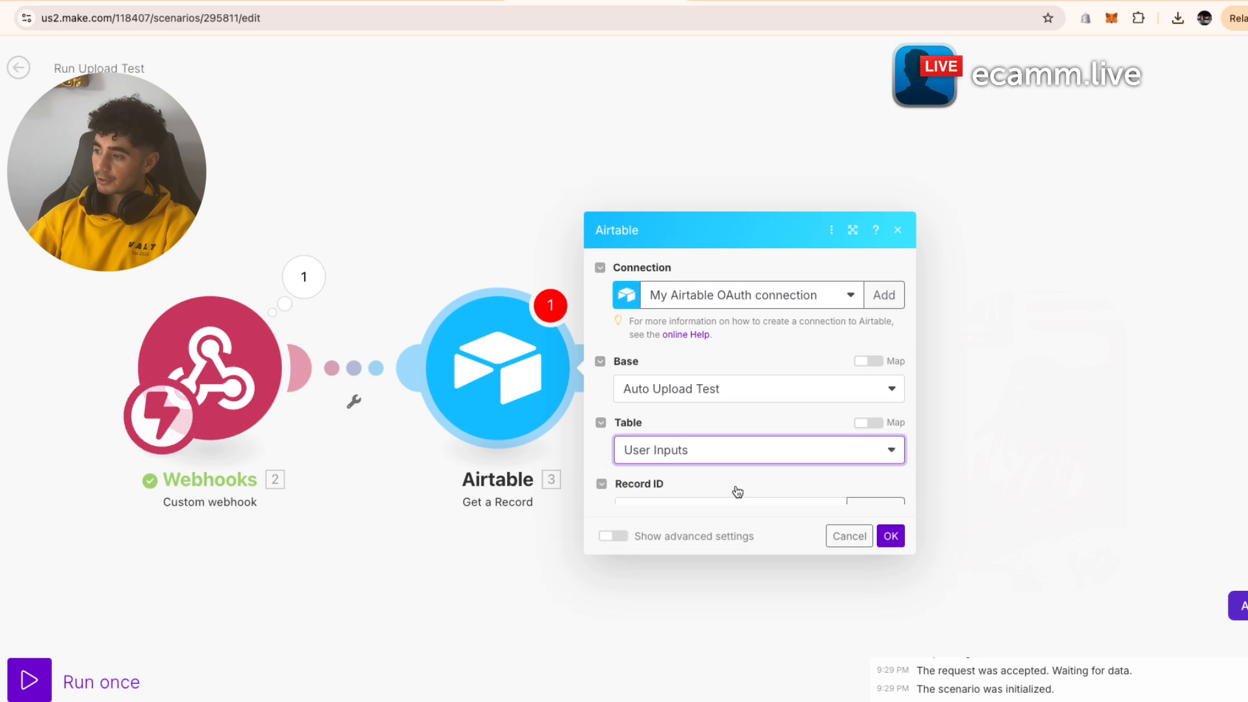
left_click(708, 486)
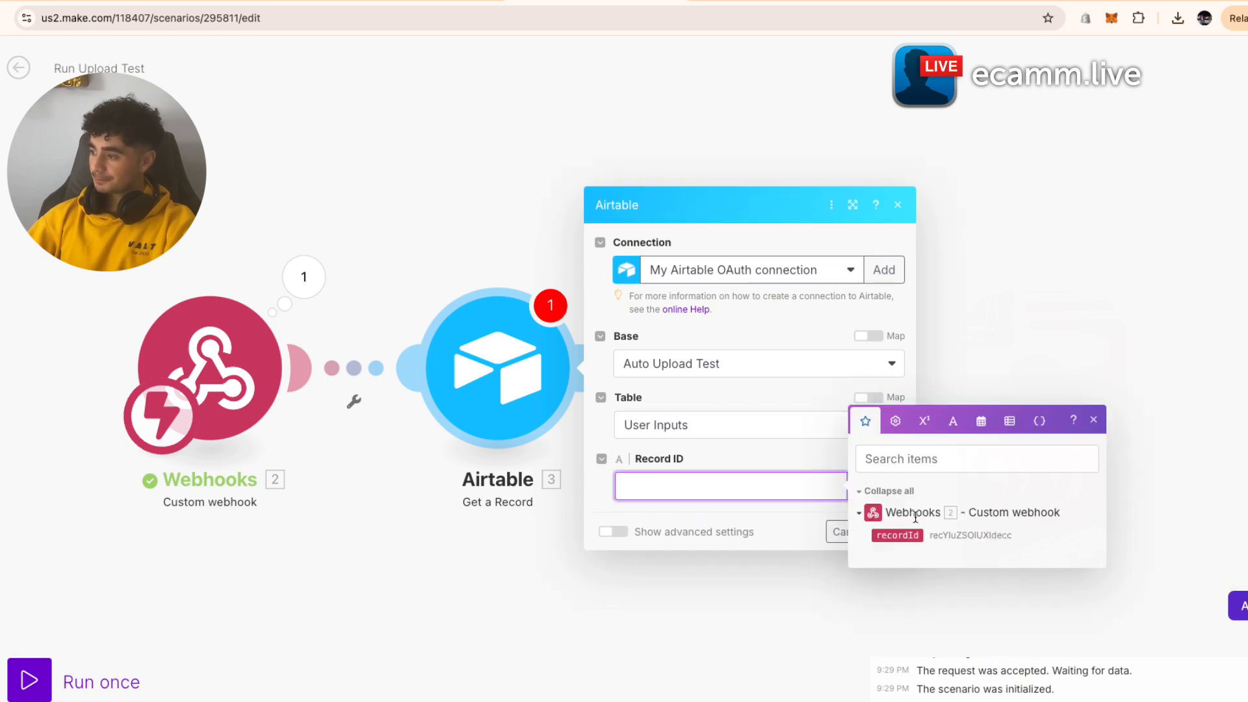
left_click(900, 535)
left_click(757, 466)
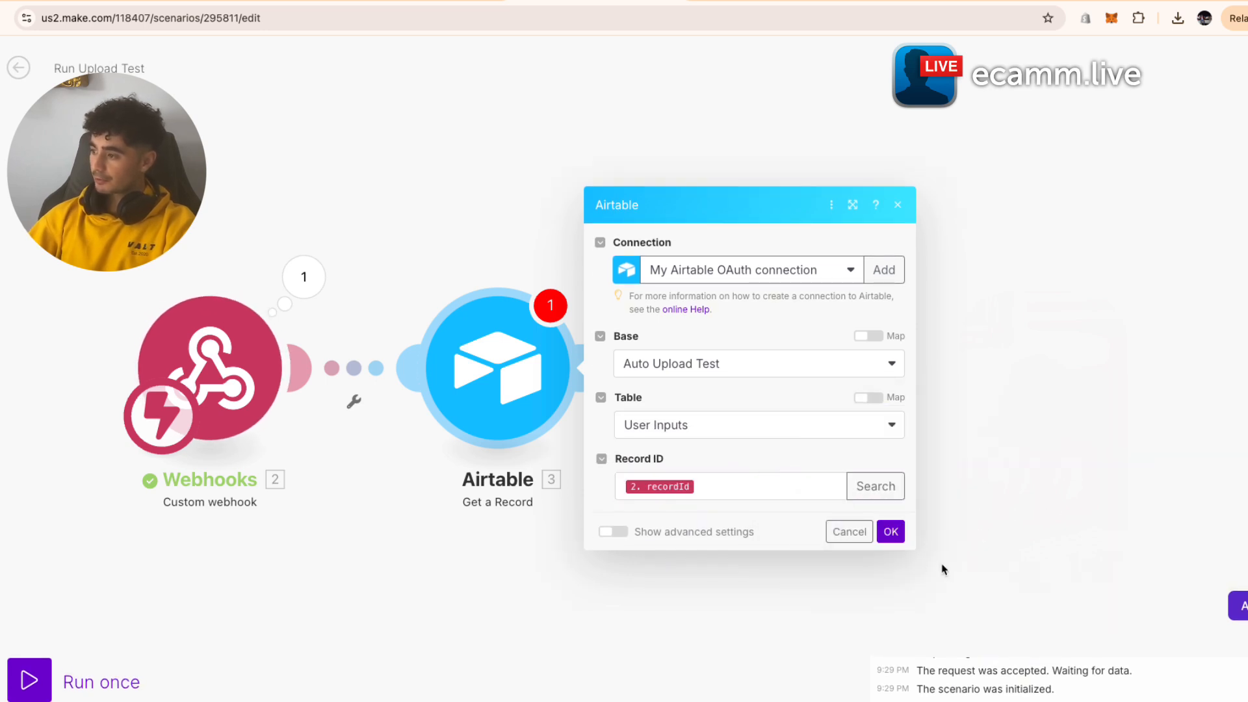
left_click(890, 532)
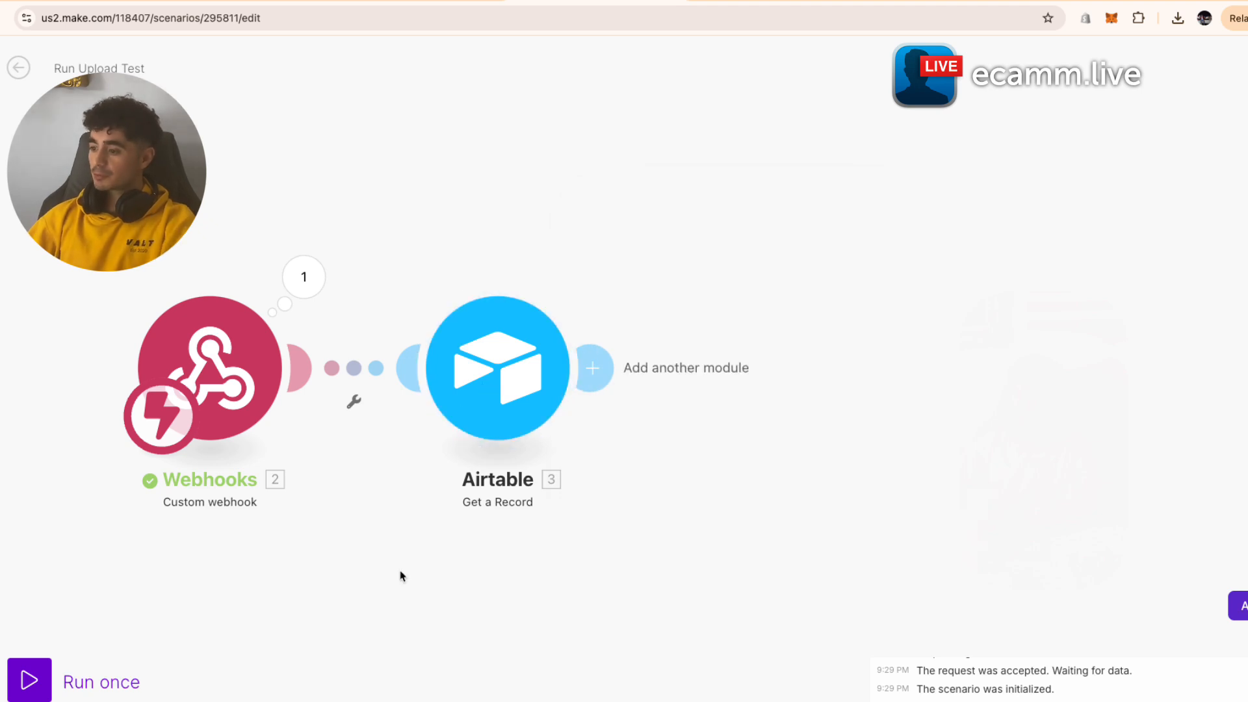
- Run the Make scenario once and fire its webhook with Airtable's script test
left_click(29, 680)
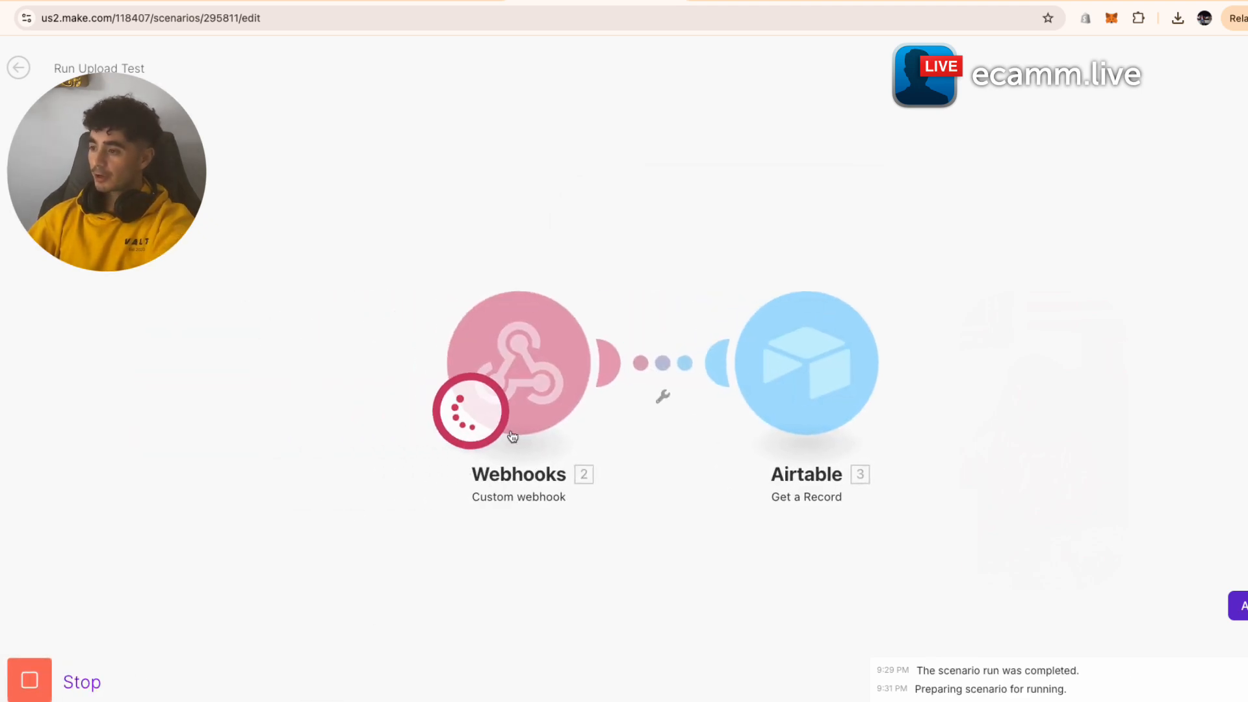
left_click(250, 1)
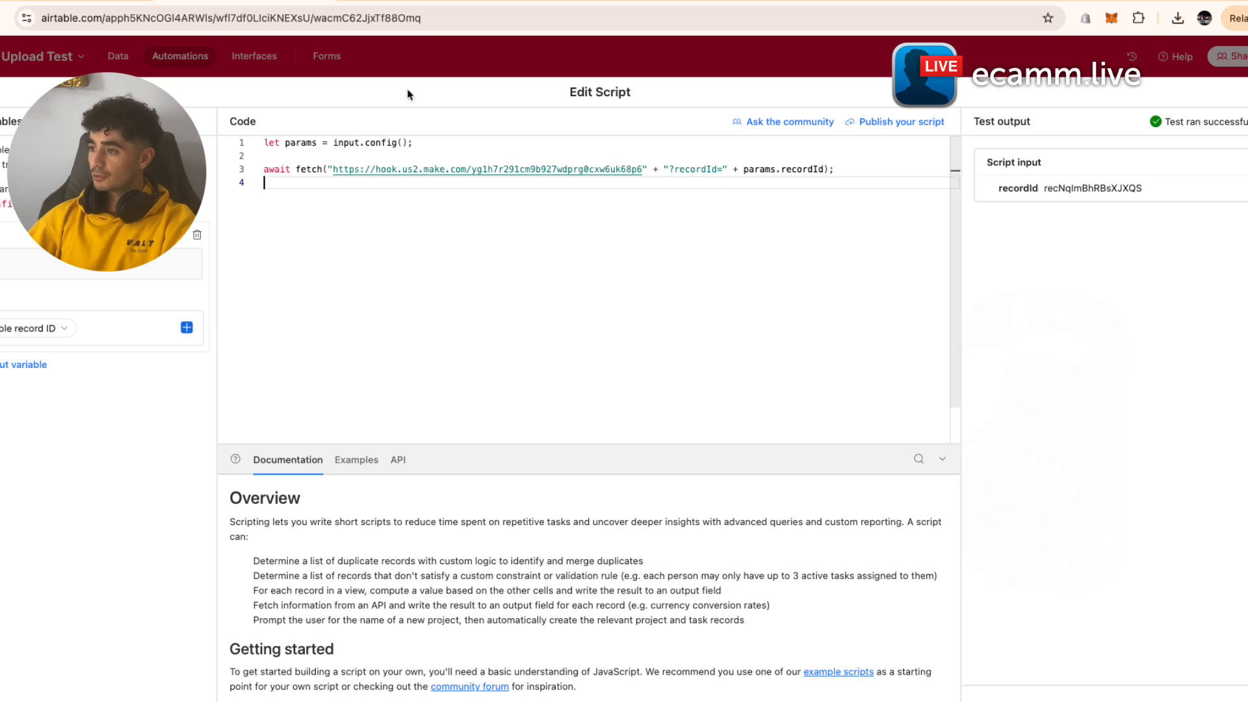
left_click(1239, 699)
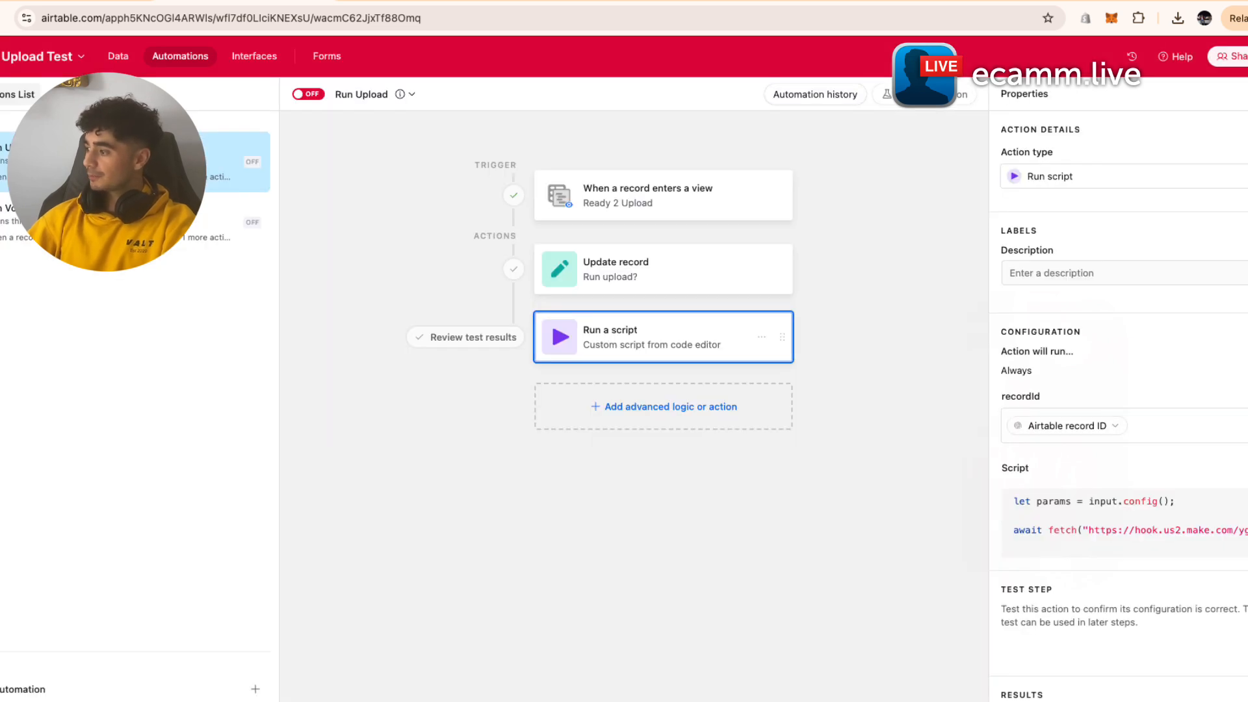
left_click(421, 1)
left_click(553, 2)
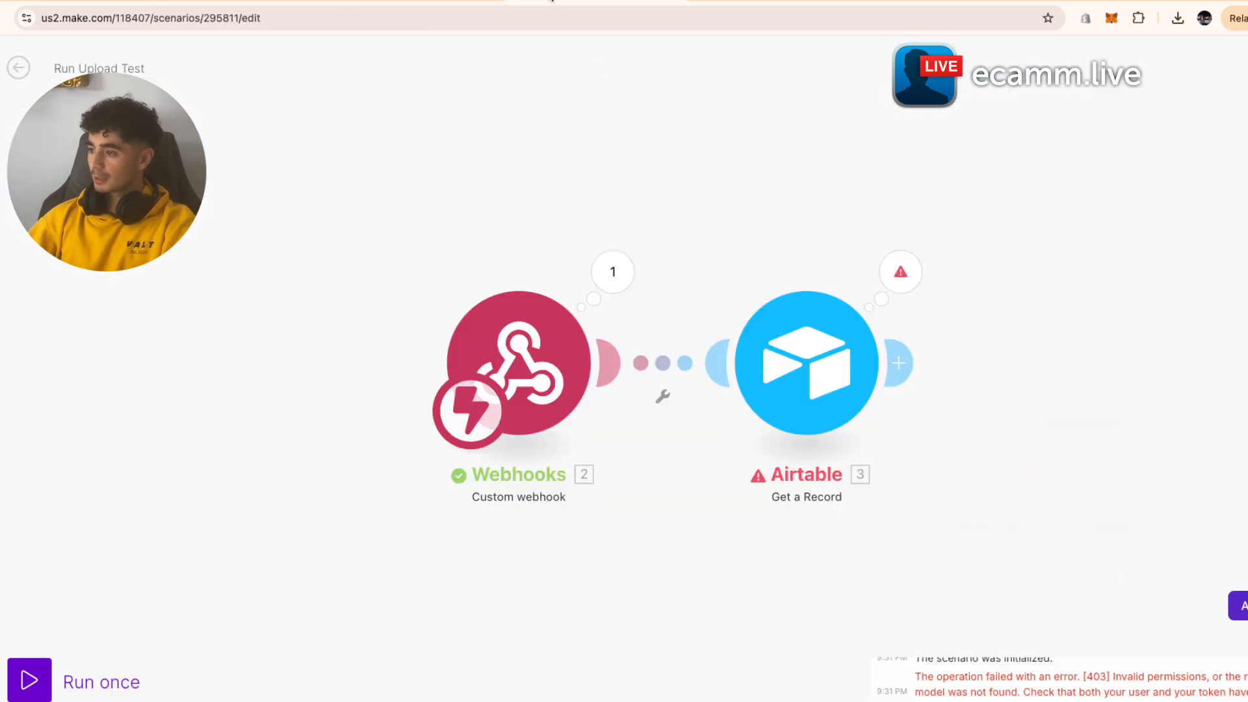
left_click(45, 679)
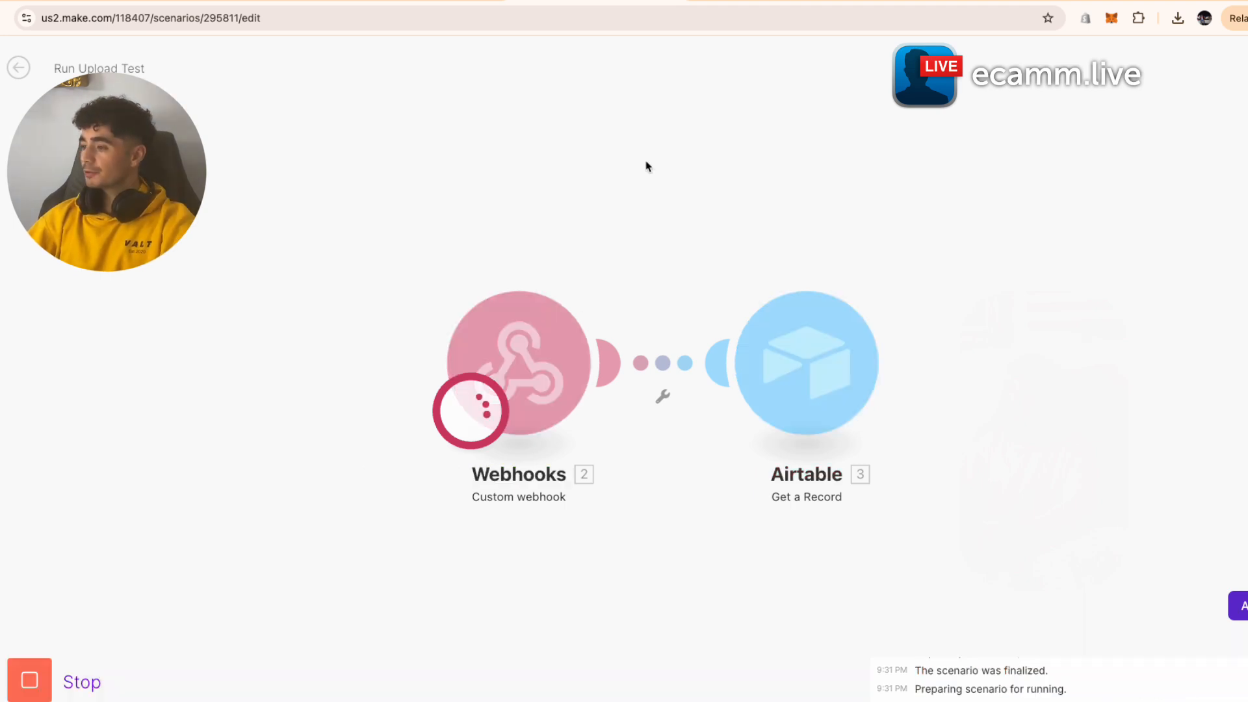
left_click(421, 2)
left_click(1026, 641)
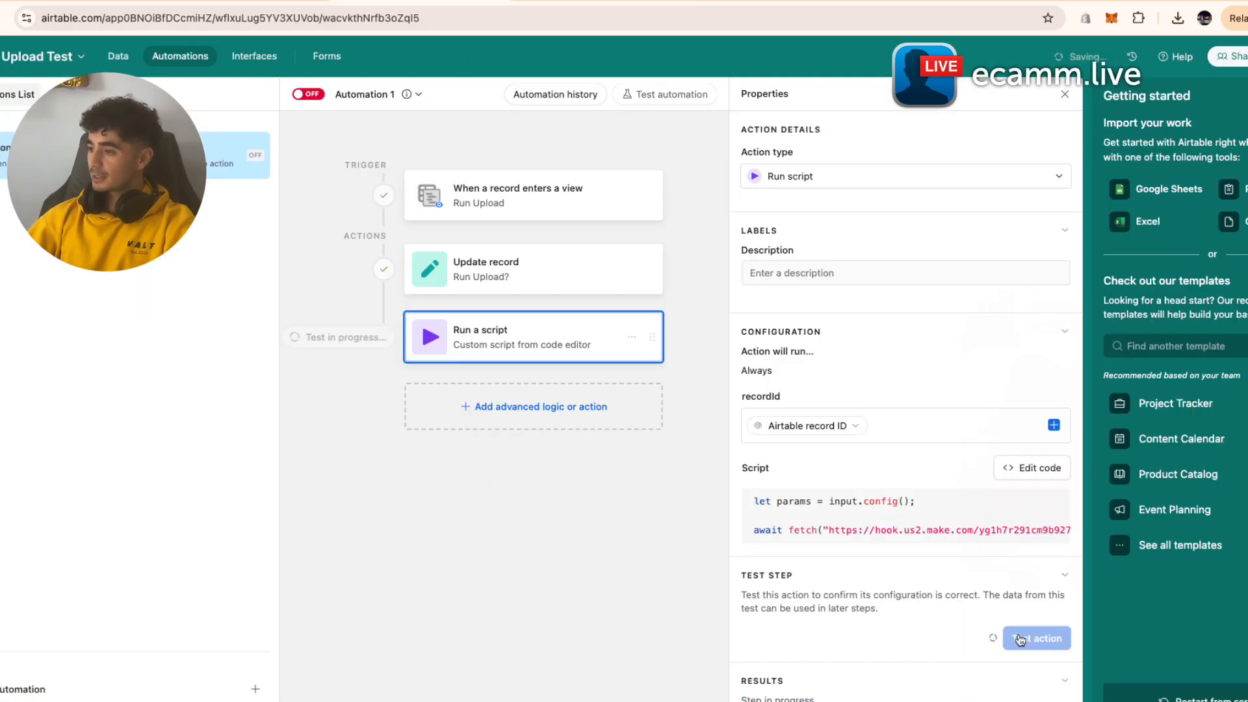
left_click(520, 3)
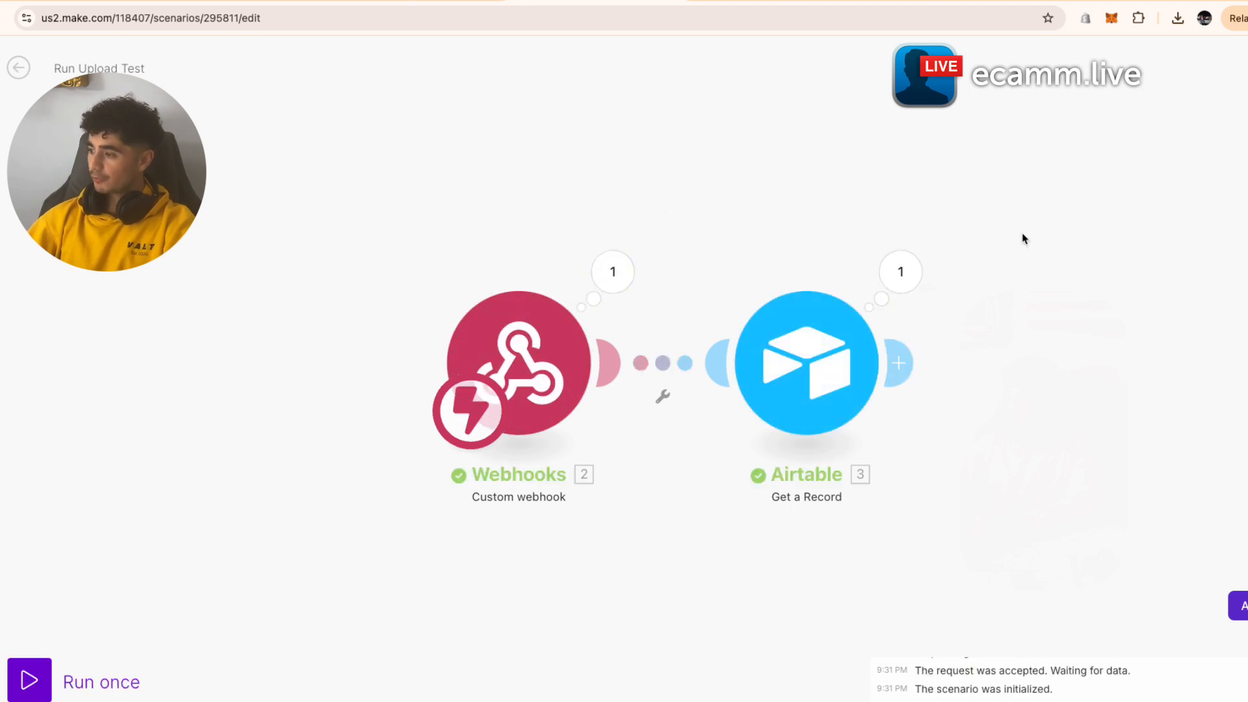
- Inspect the Airtable step's output: caption, hashtags and the Media attachment's download URL
left_click_drag(1022, 238, 841, 243)
left_click(714, 272)
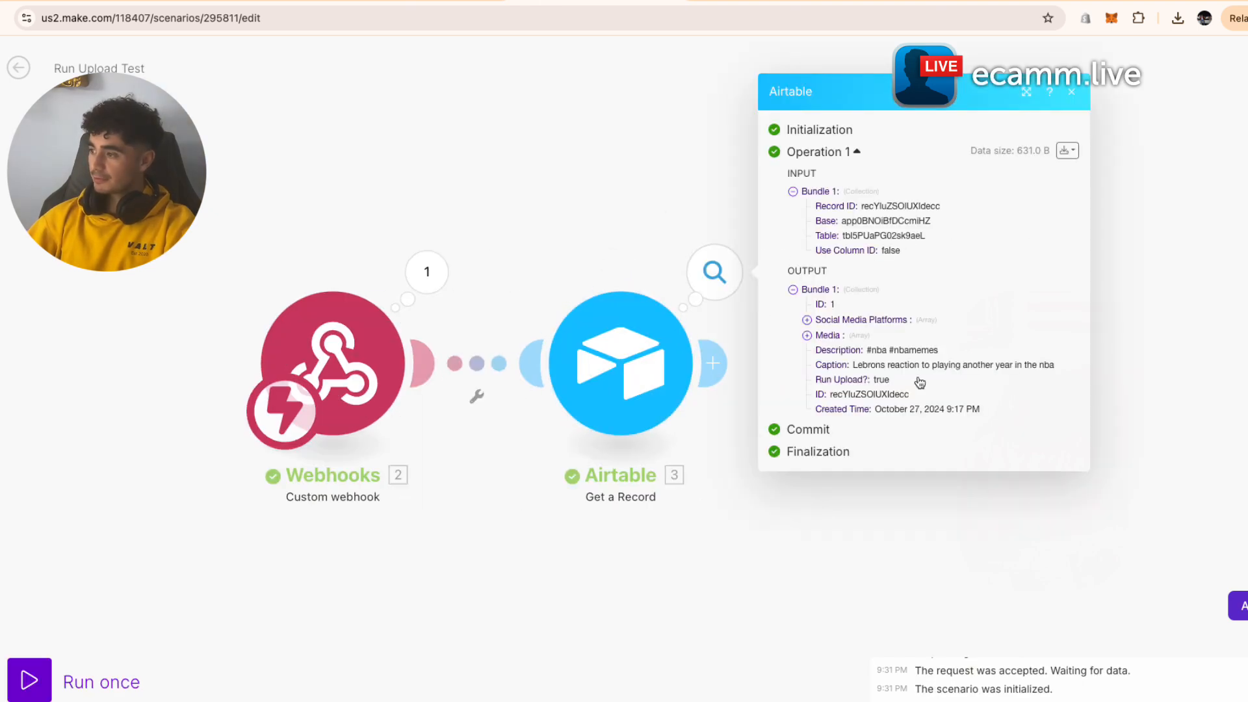
left_click_drag(852, 365, 1047, 370)
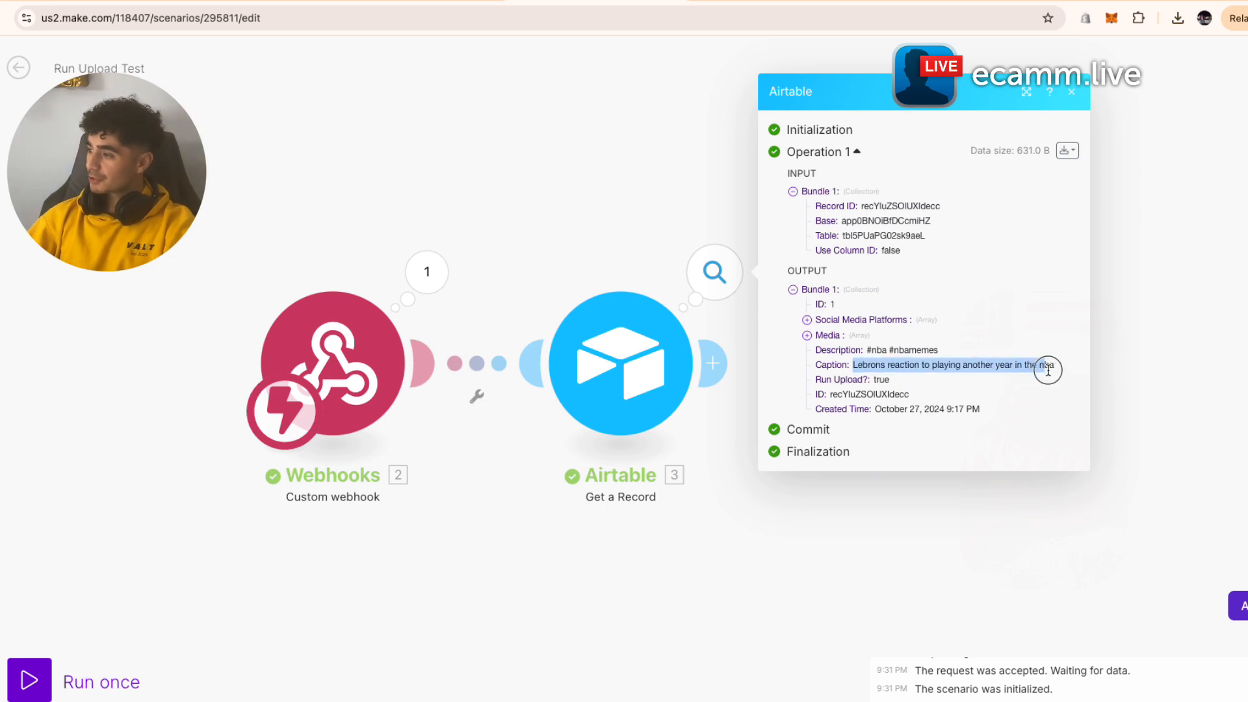
left_click_drag(867, 349, 975, 380)
left_click(856, 337)
left_click(857, 344)
left_click(979, 420)
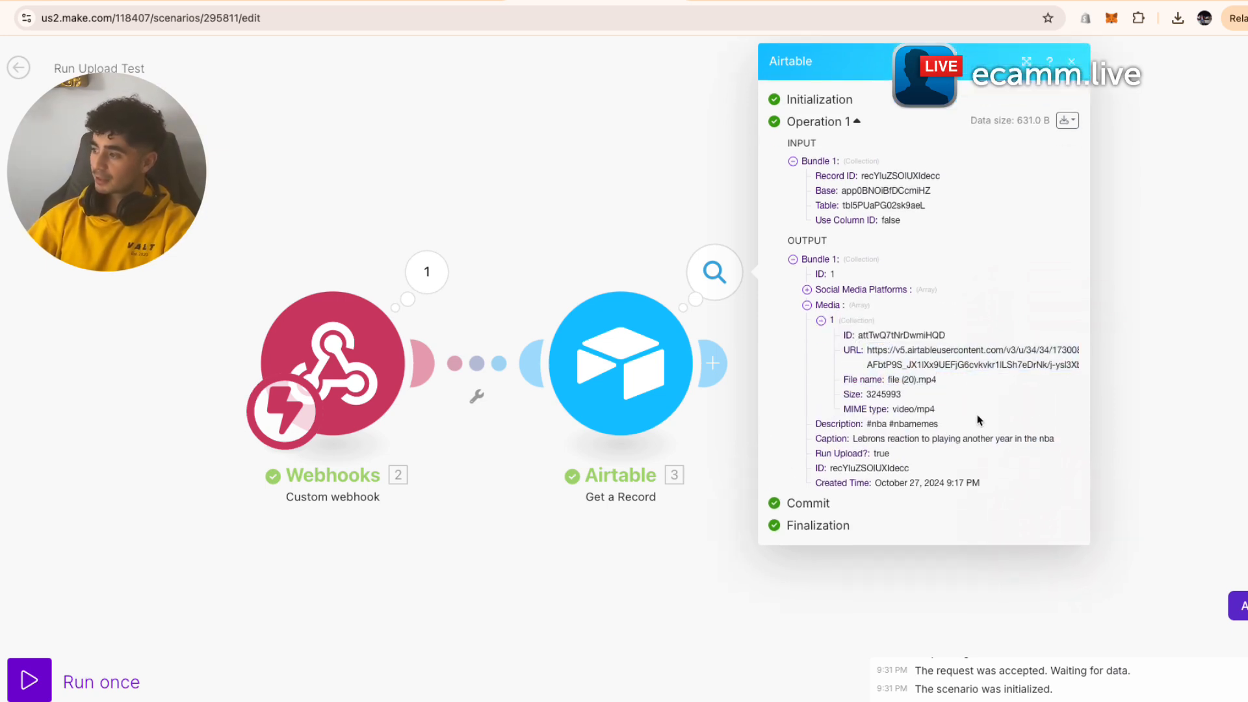
left_click(1123, 372)
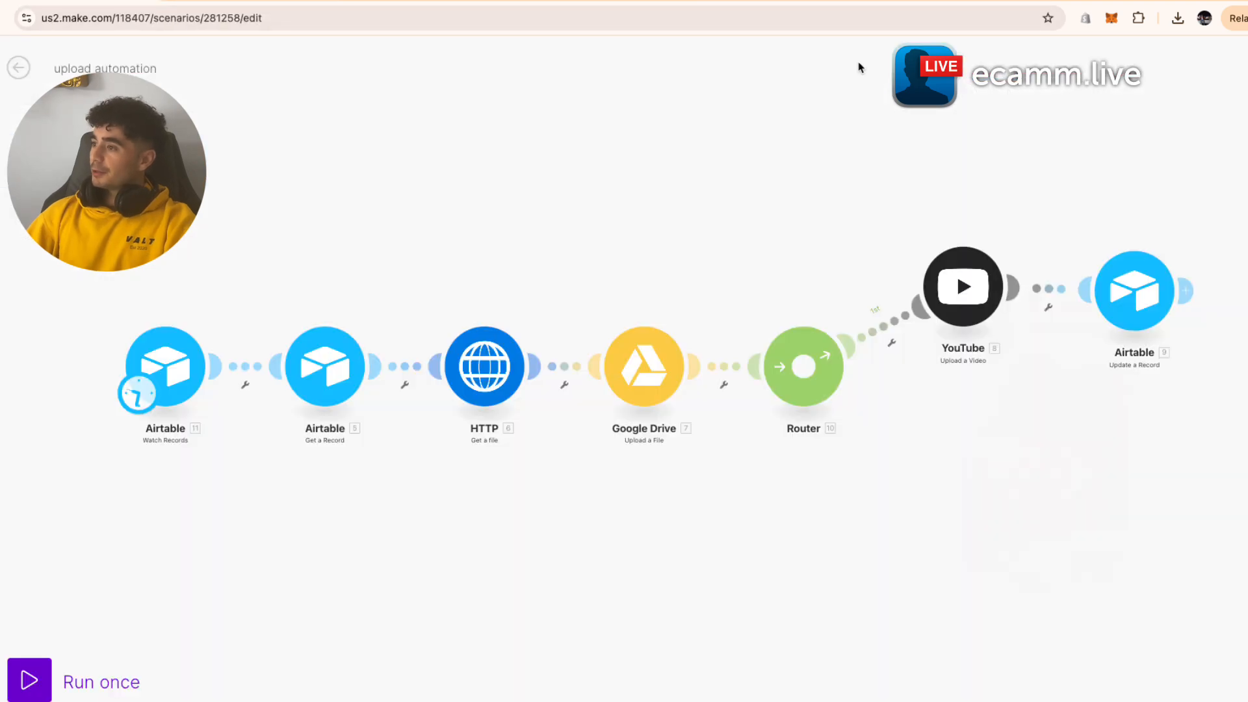
- Add an HTTP 'Get a file' module after the Airtable Get a Record step
left_click(616, 10)
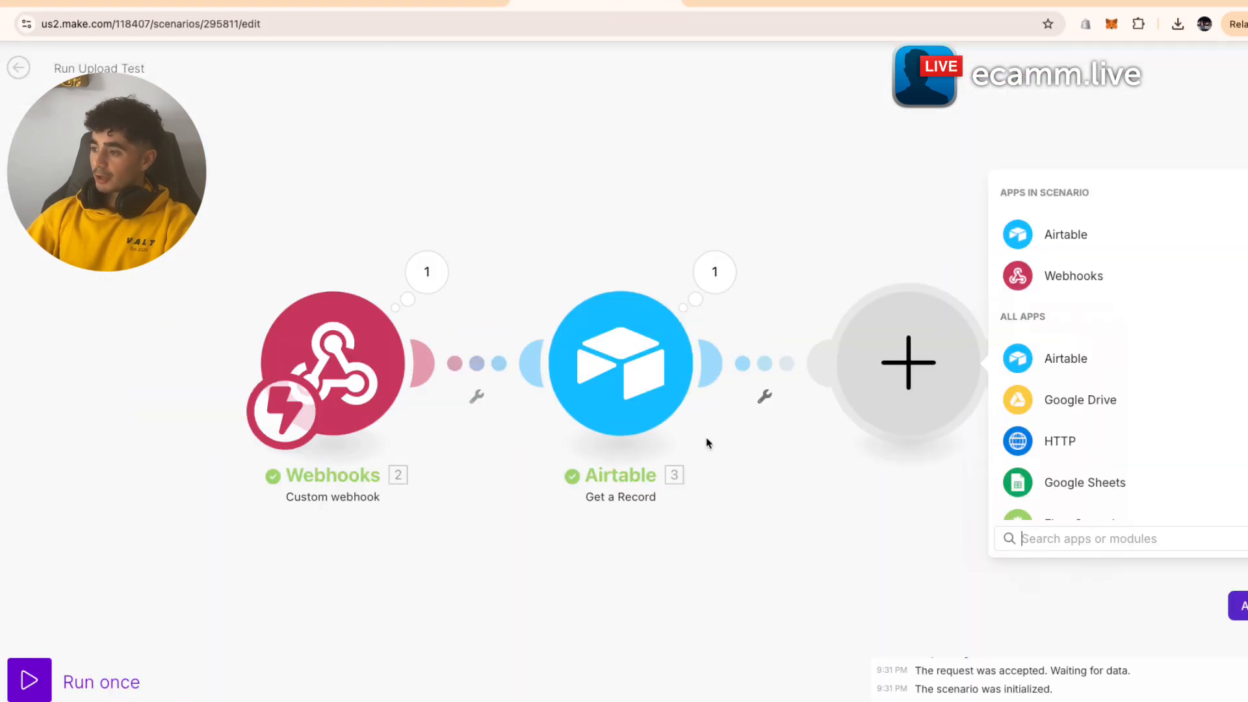
left_click_drag(824, 474, 624, 475)
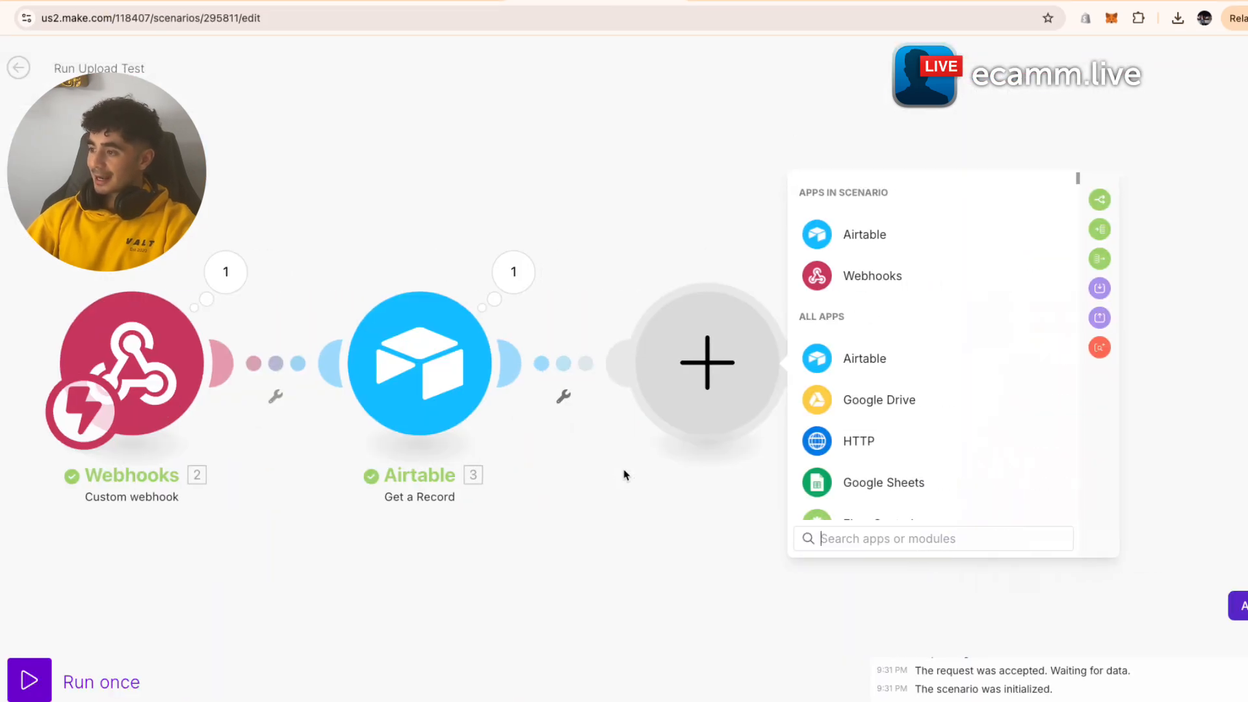
left_click(903, 440)
left_click(933, 312)
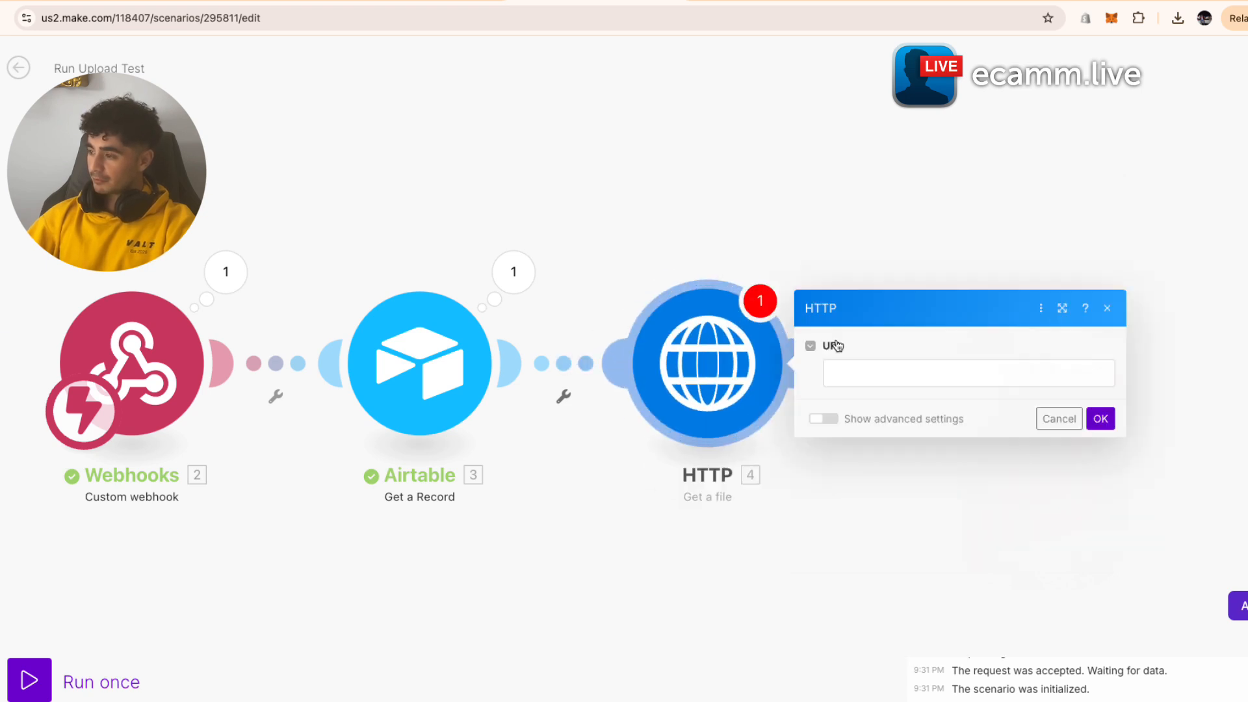
left_click(889, 371)
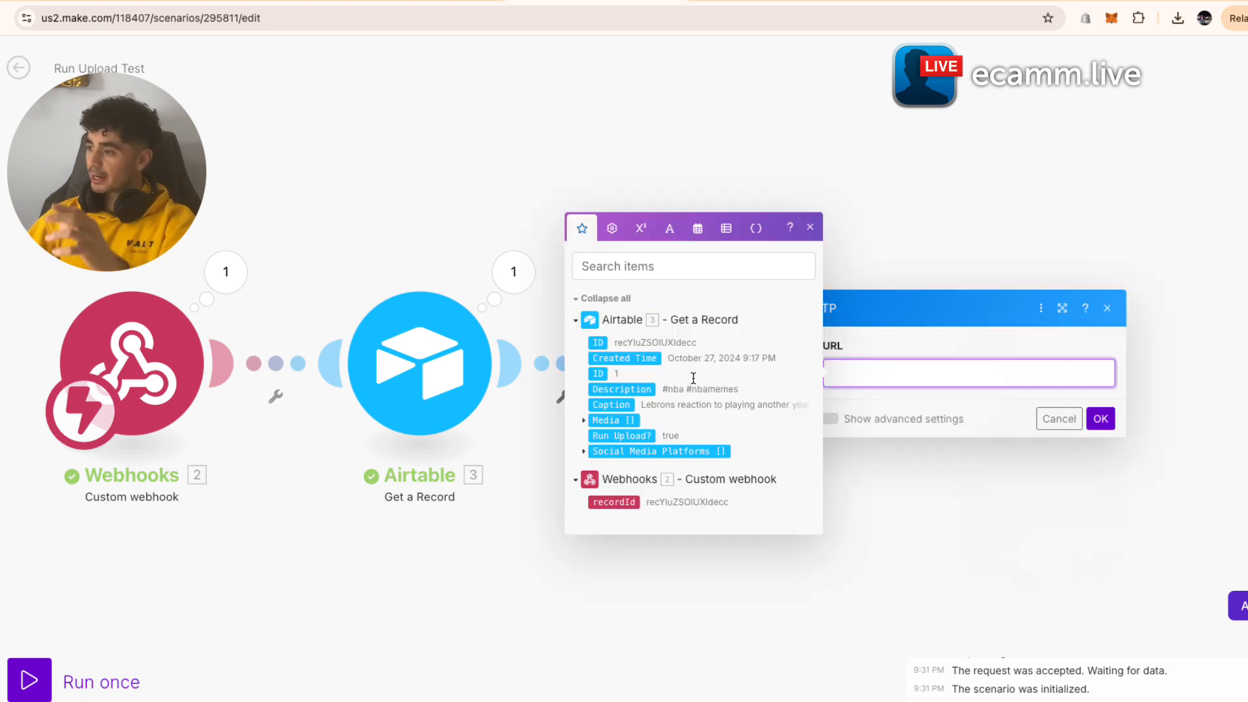
left_click(1057, 419)
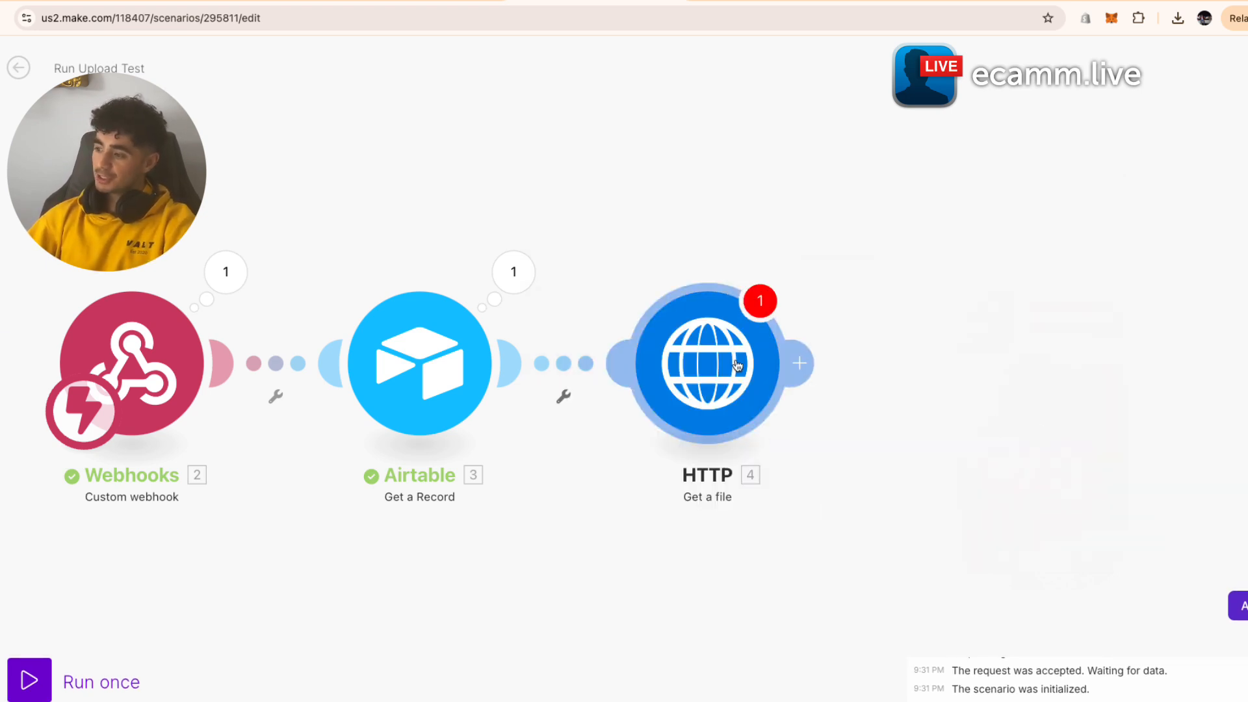
left_click_drag(848, 469, 817, 455)
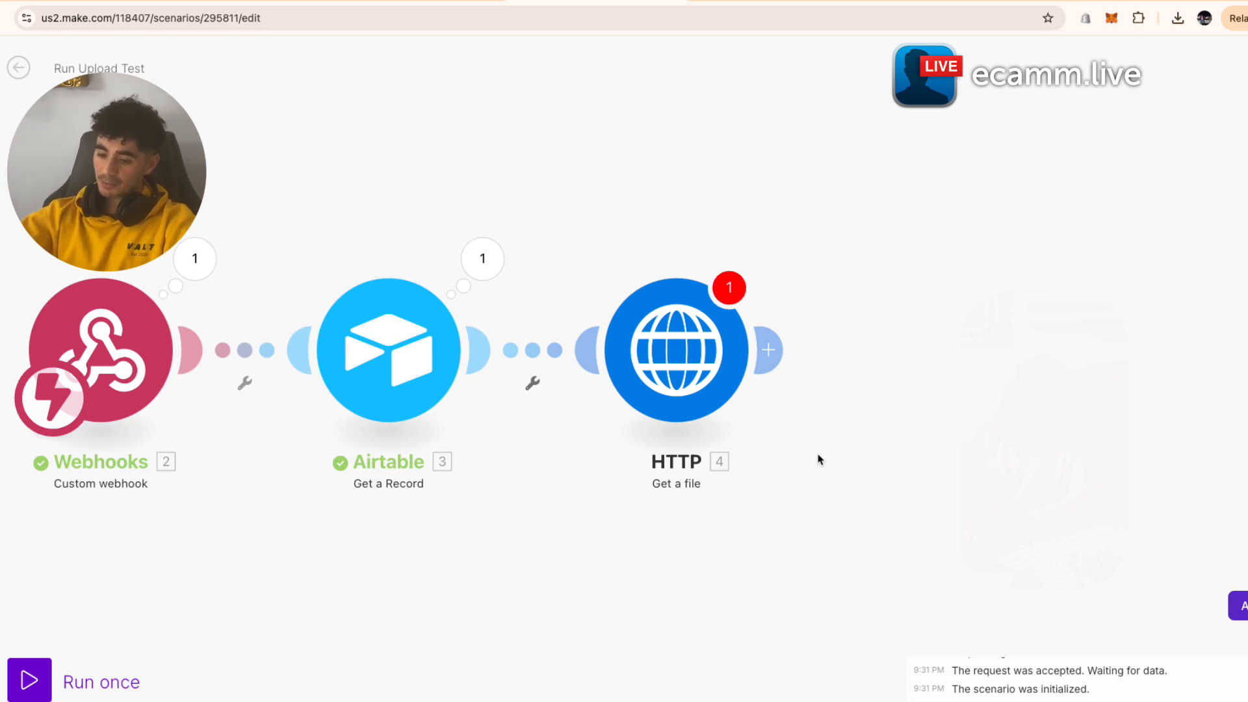
- Map the Airtable record's Media > URL into the HTTP step's URL field and save it
left_click(711, 403)
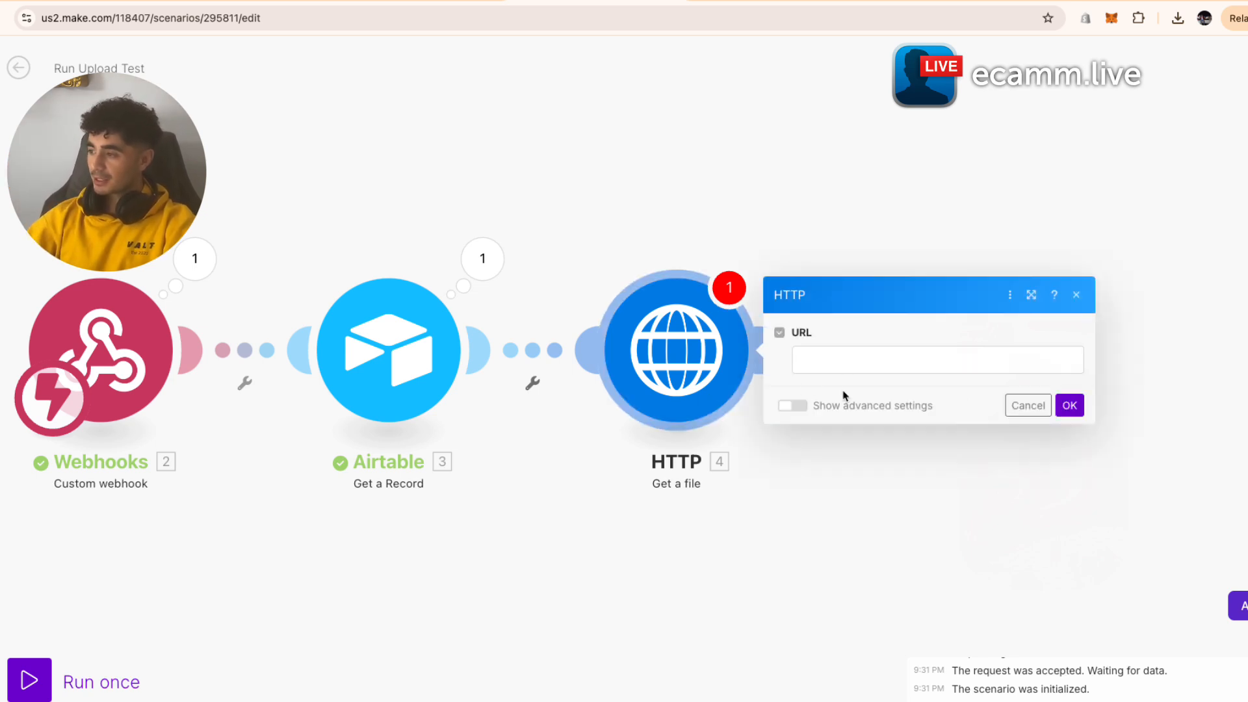
left_click(846, 361)
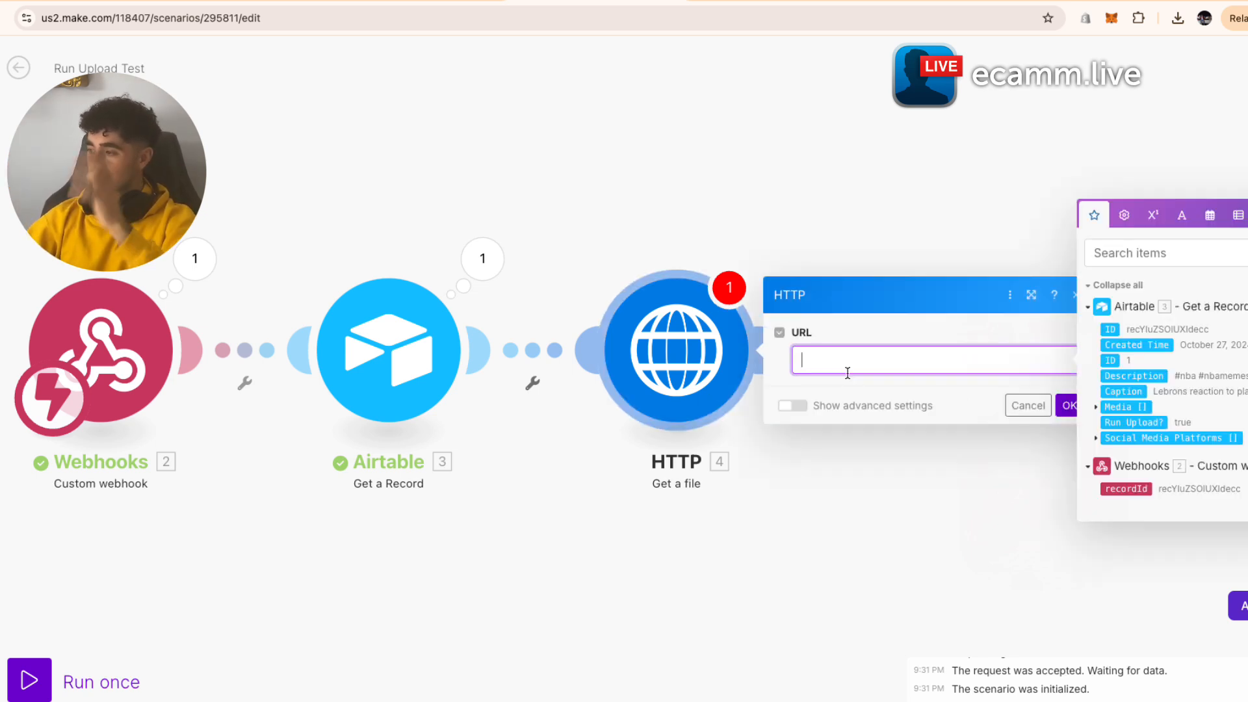
left_click(1102, 407)
left_click(1102, 408)
key("BackSpace")
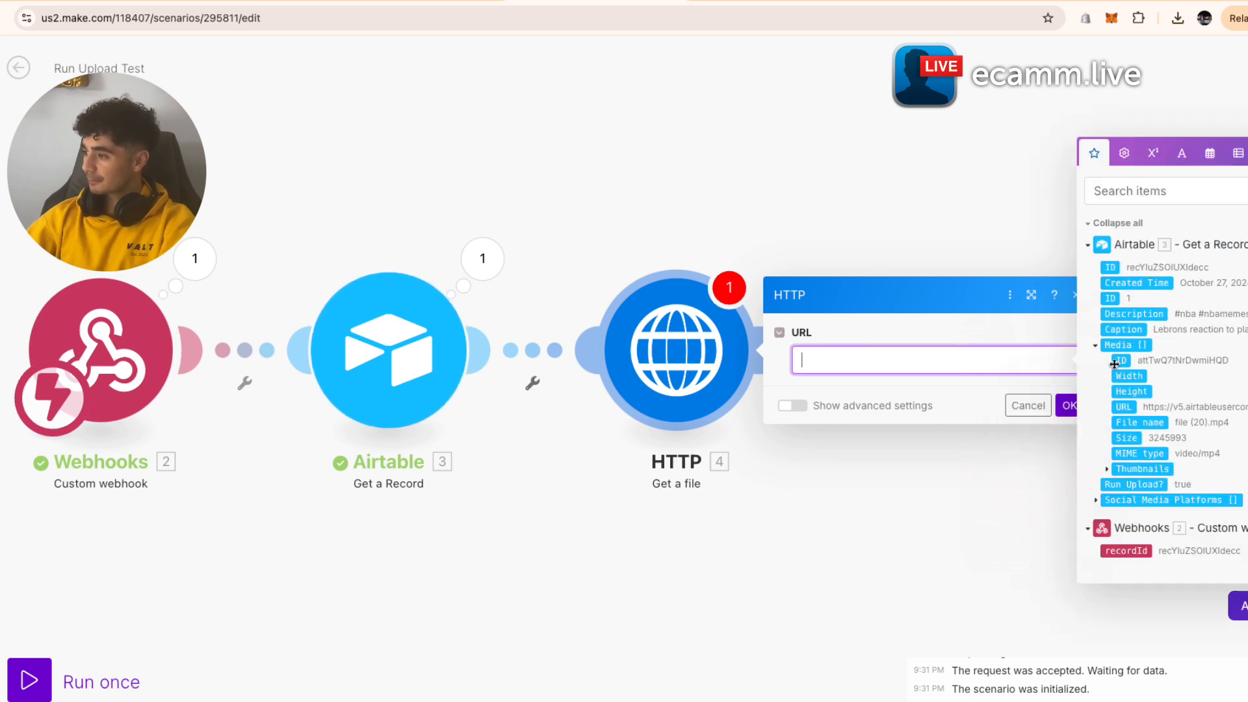
left_click(1120, 407)
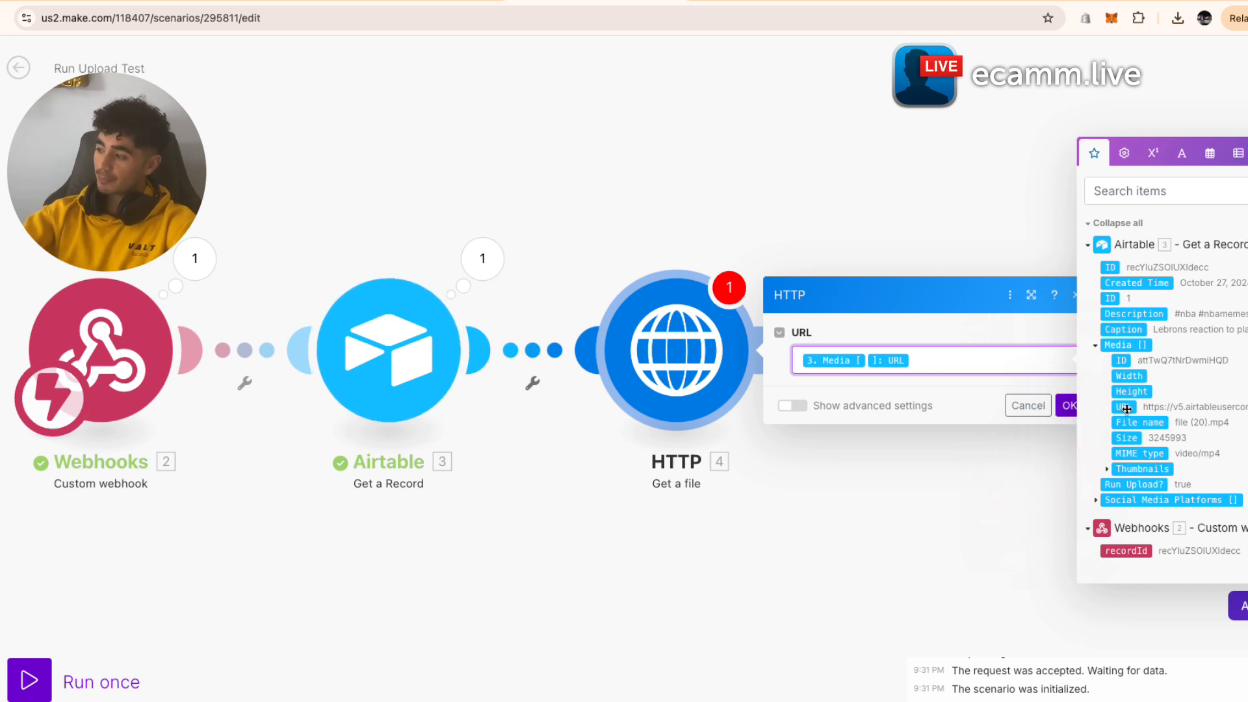
left_click(1080, 403)
left_click(1069, 407)
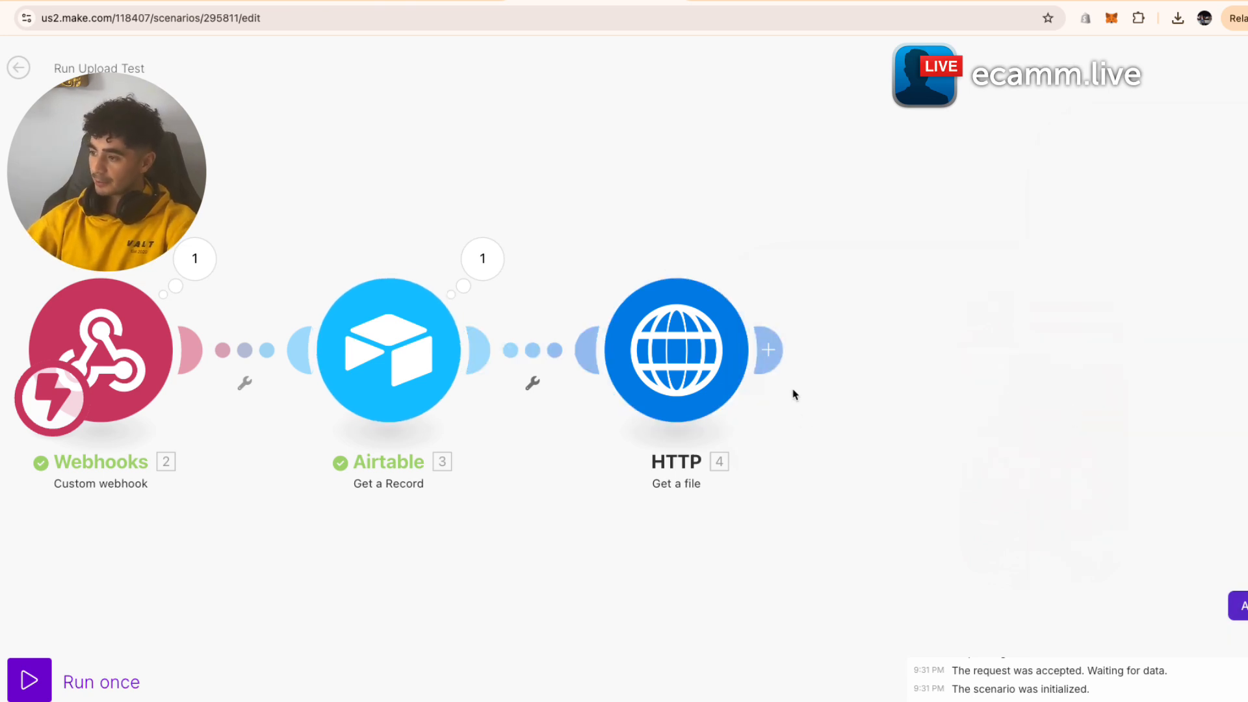
left_click_drag(797, 406, 581, 433)
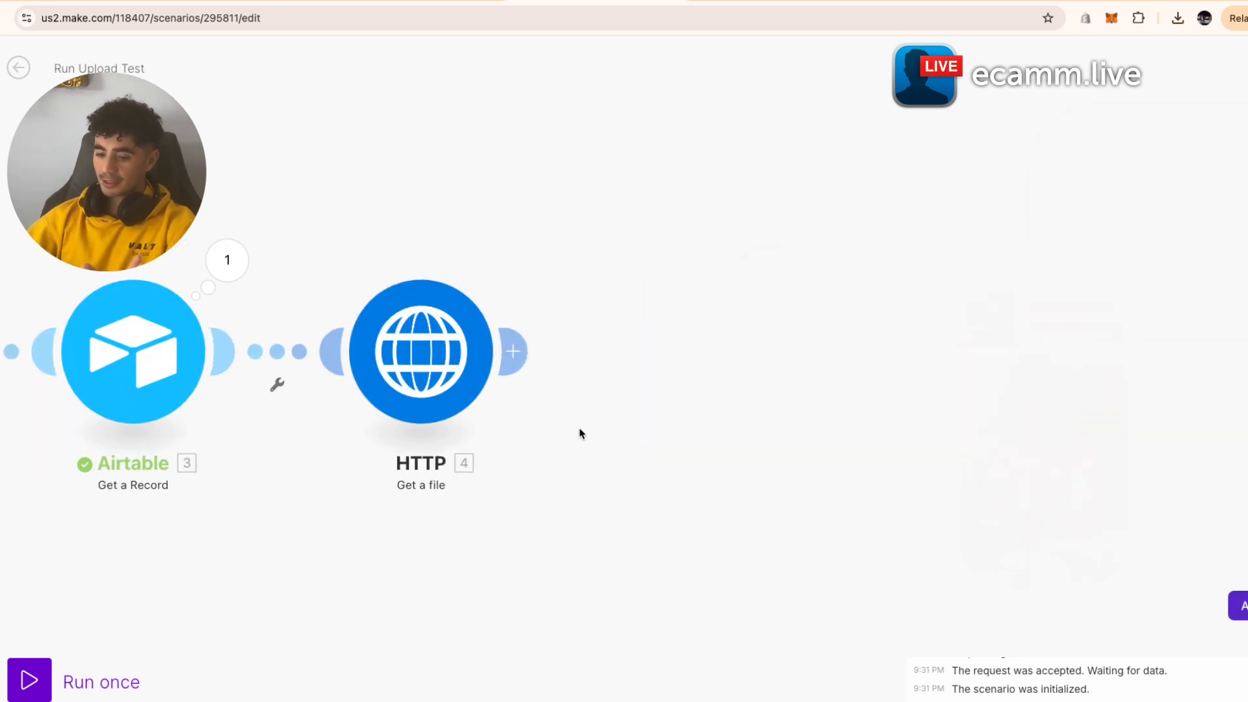
- Add a Google Drive 'Upload a File' module after the HTTP Get a file step
left_click(510, 372)
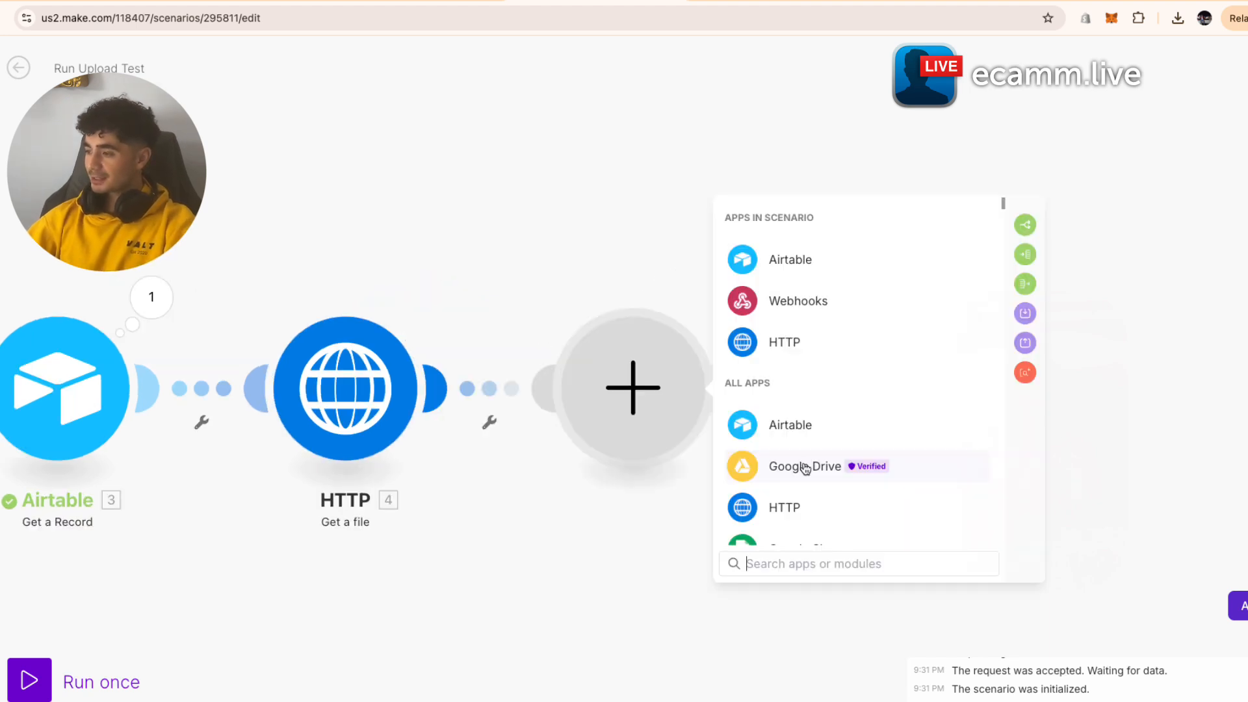
left_click(802, 465)
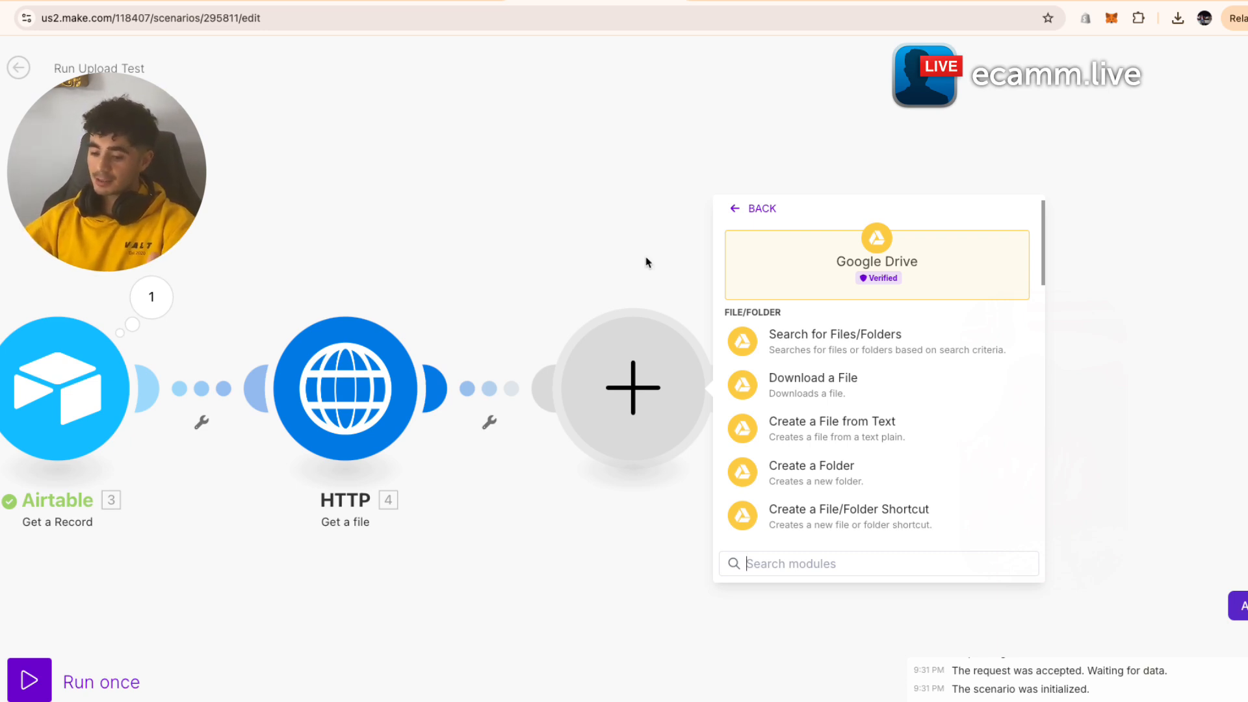
scroll(860, 454, "down", 5)
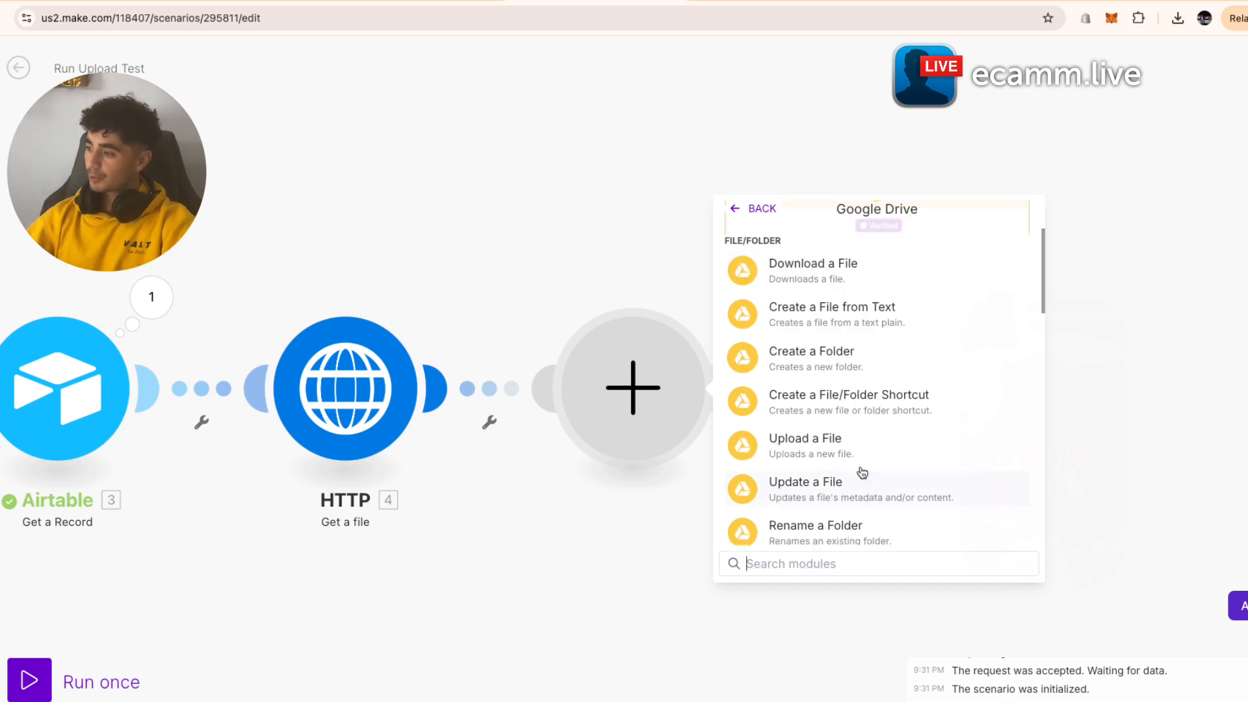
left_click(853, 318)
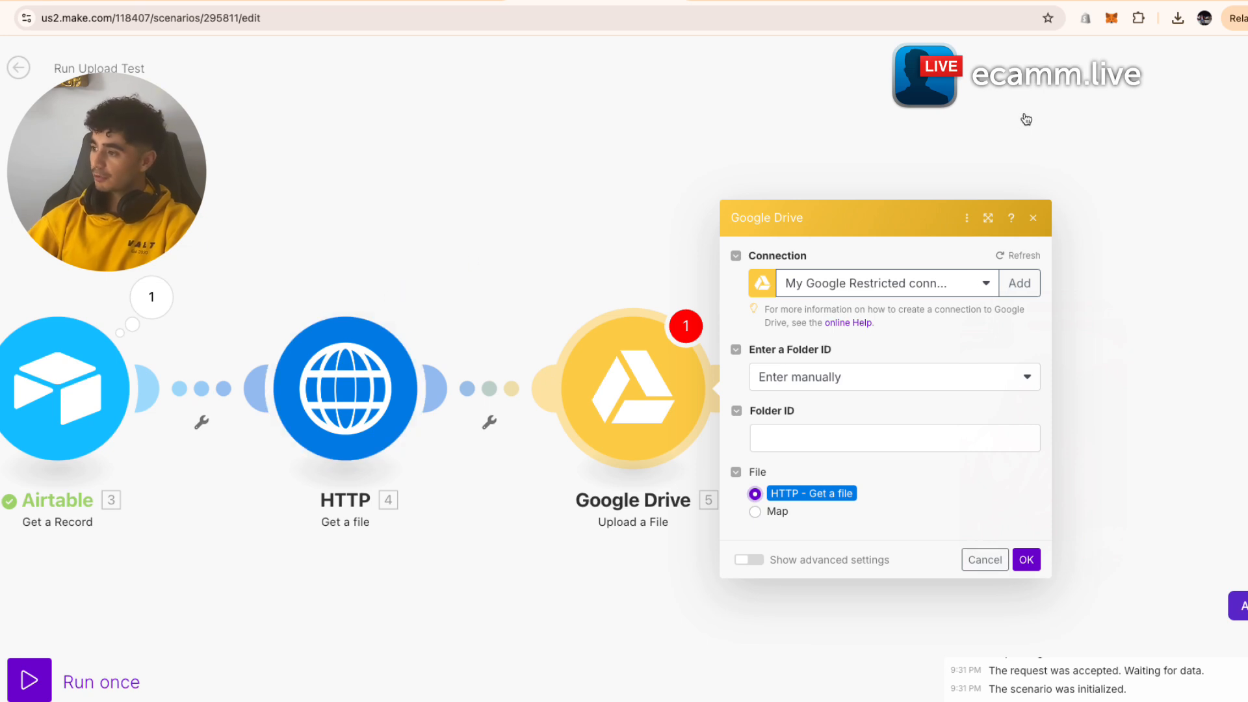
- Start on the upload's Folder ID, then search for Google Drive in a new browser tab
left_click(900, 436)
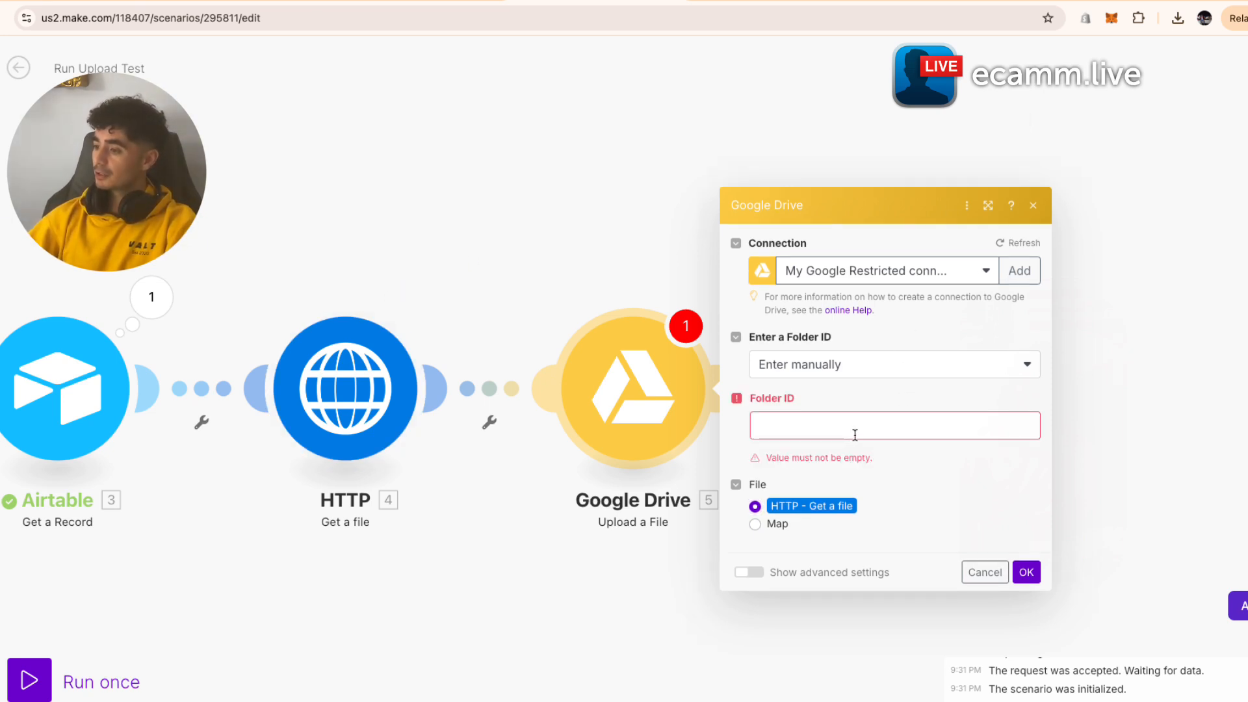
key("super+t")
type("google dri")
key("Return")
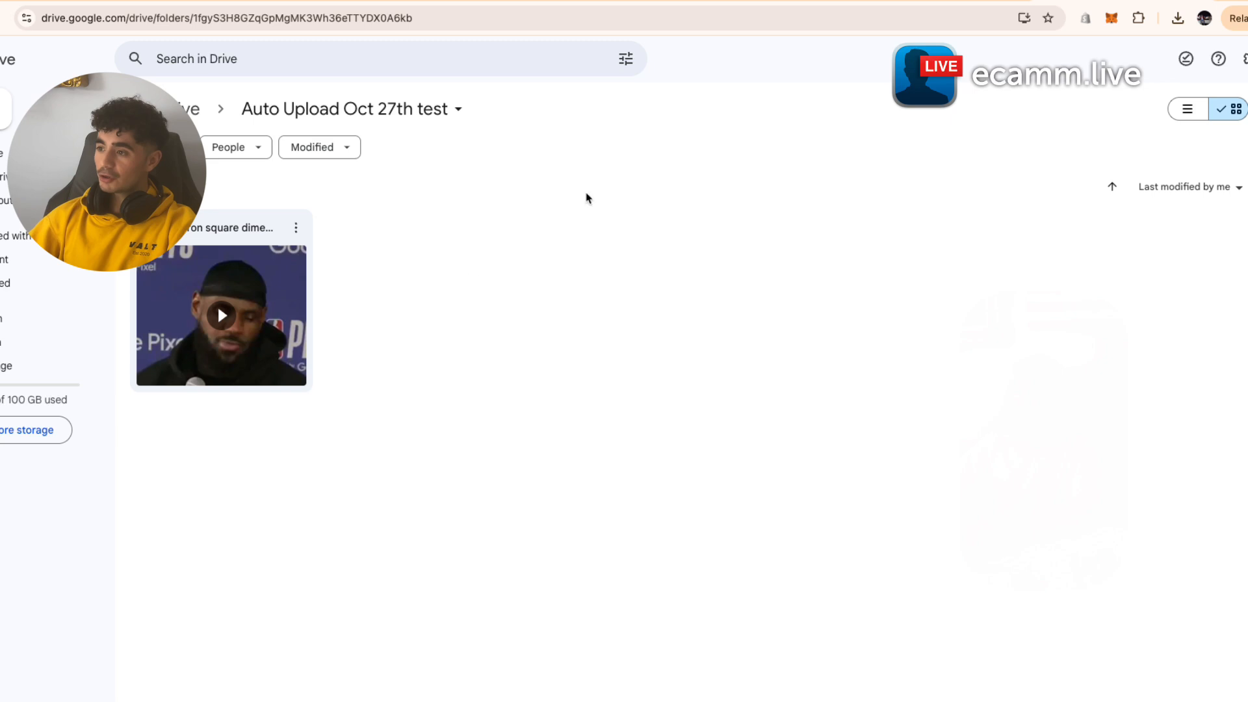
- Filter the folder to 'Anyone with the link' files and select the folder ID in its address
left_click(259, 150)
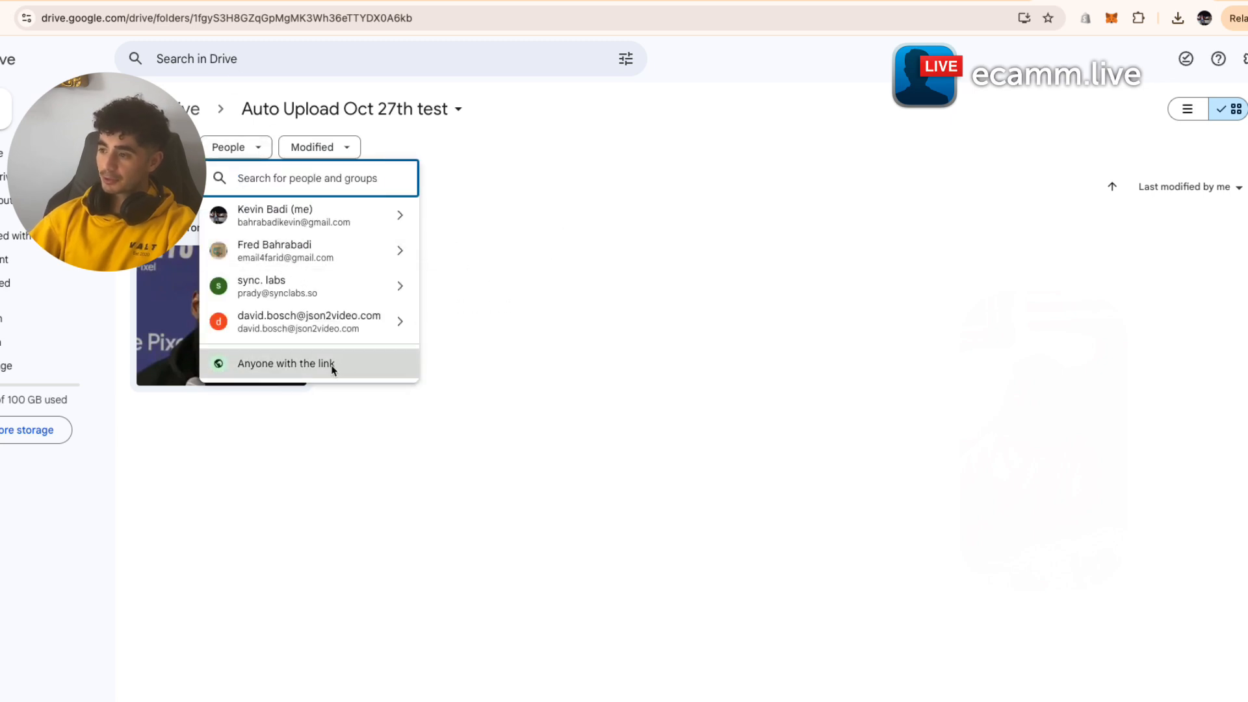
left_click(331, 363)
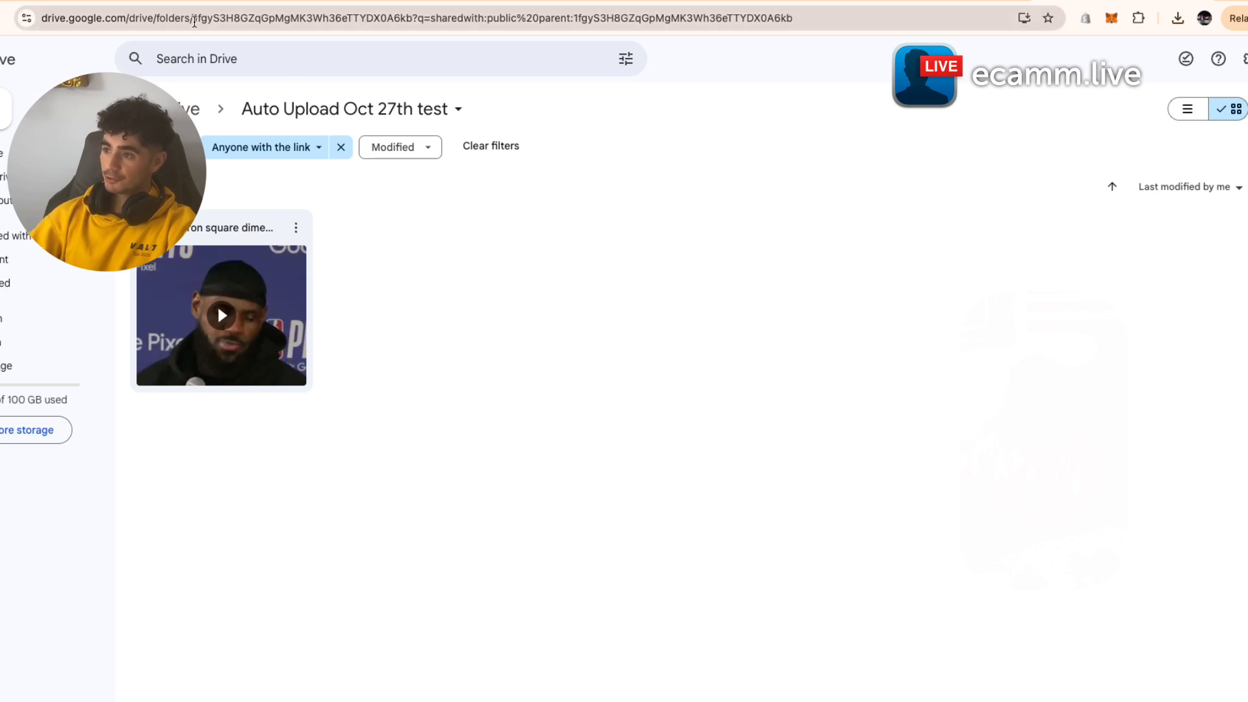
left_click(199, 20)
left_click_drag(199, 20, 418, 22)
left_click(615, 268)
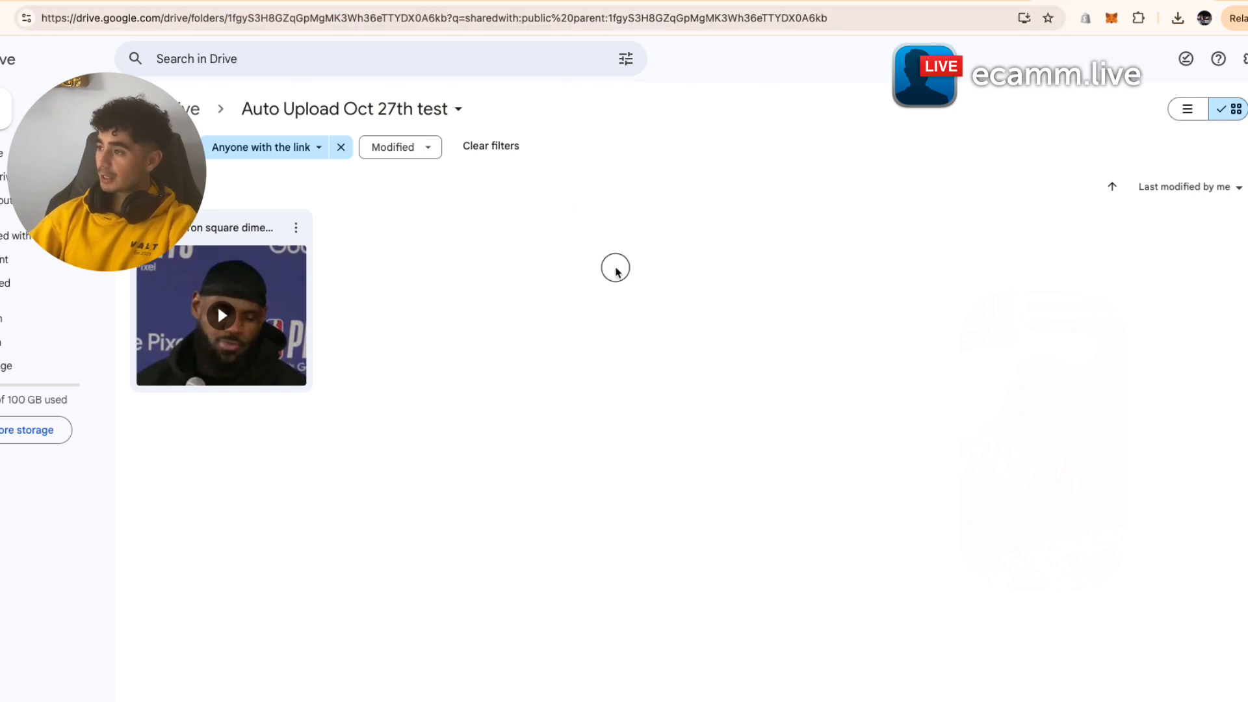
left_click(98, 2)
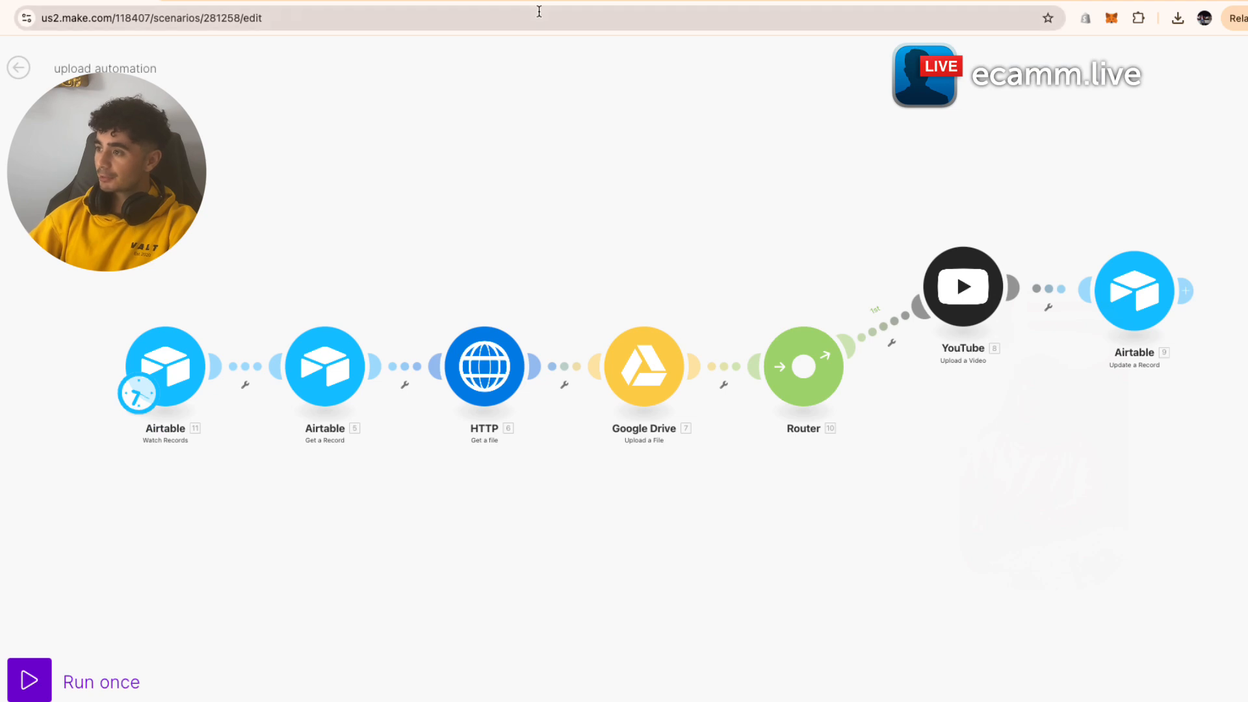
- Paste the Drive folder ID into the upload's Folder ID field and save the module
left_click(562, 8)
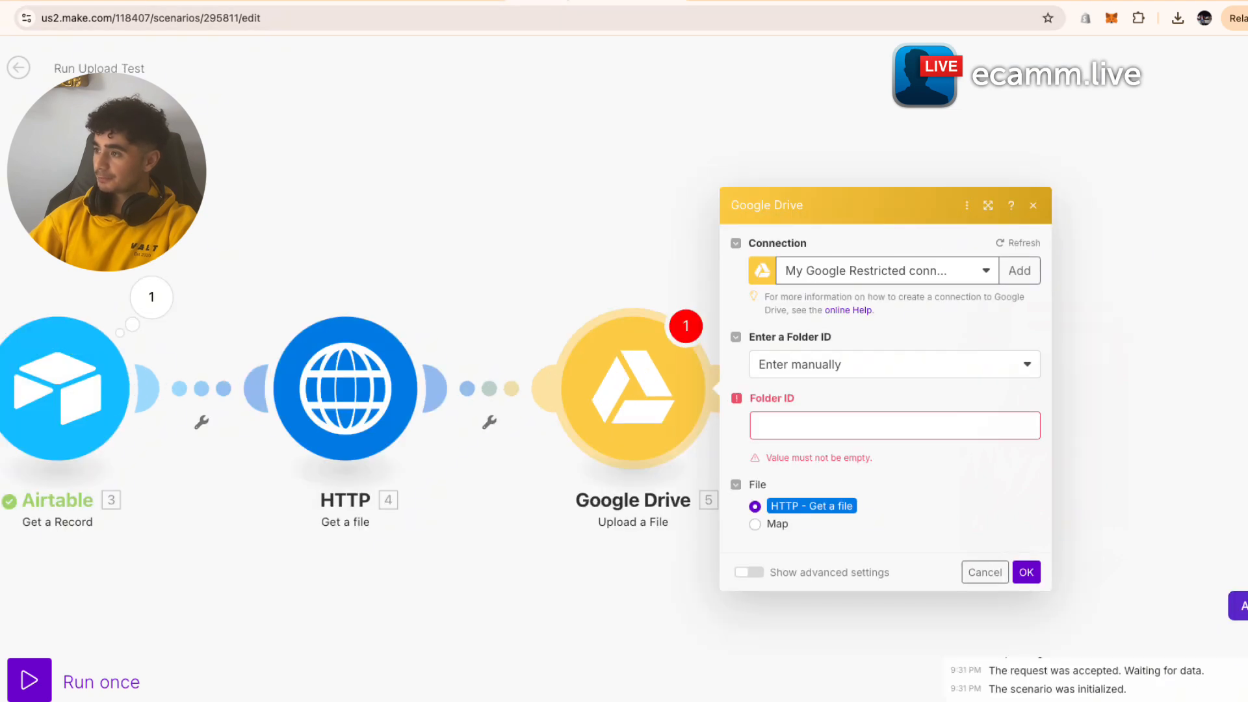
left_click(832, 427)
key("ctrl+v")
left_click(1025, 559)
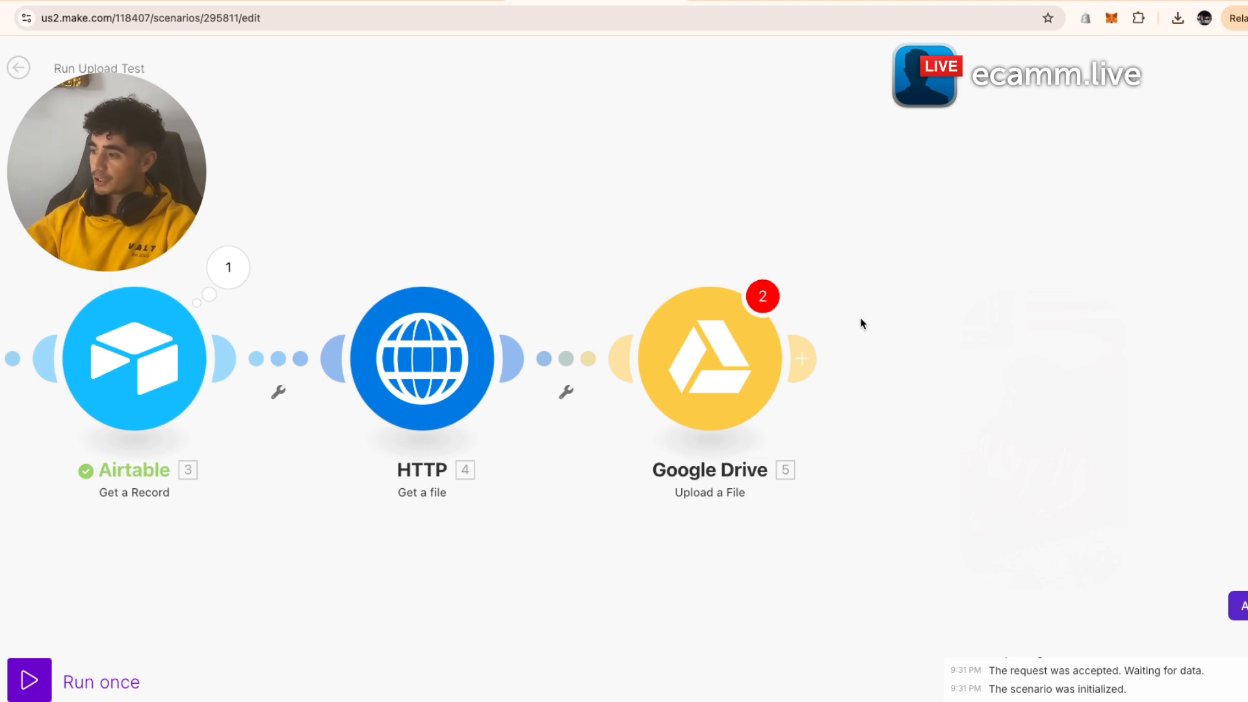
right_click(877, 322)
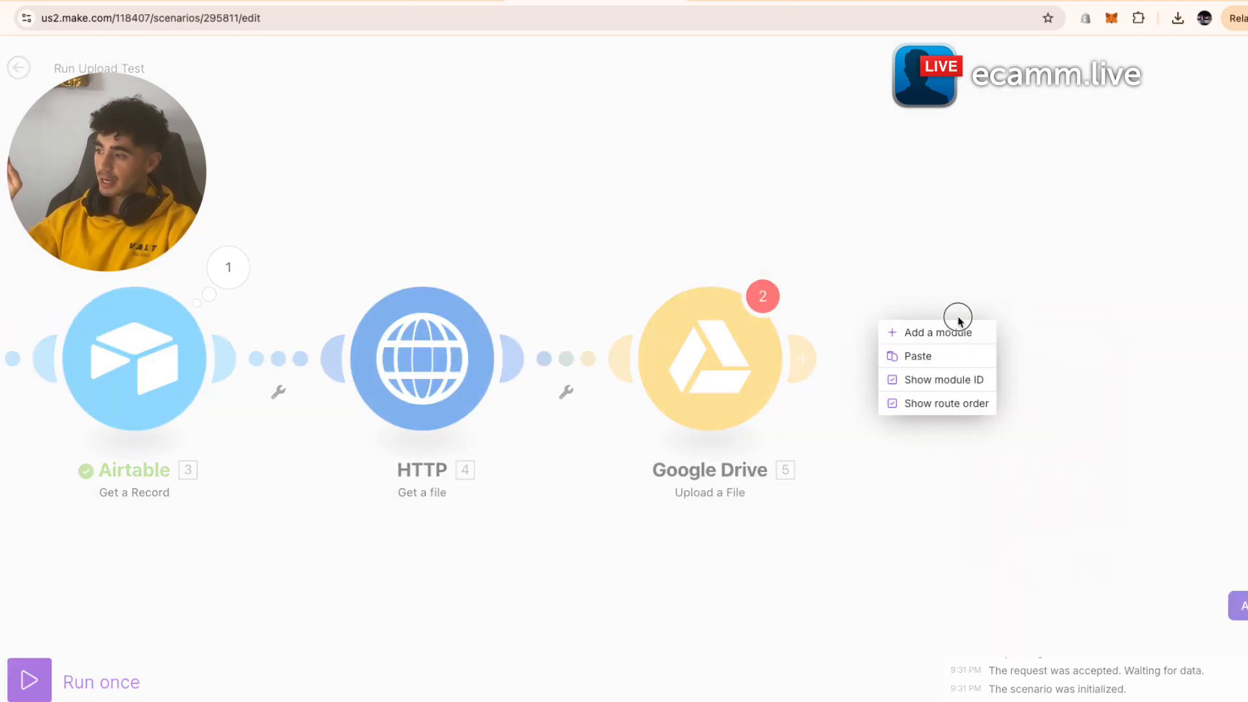
left_click(955, 299)
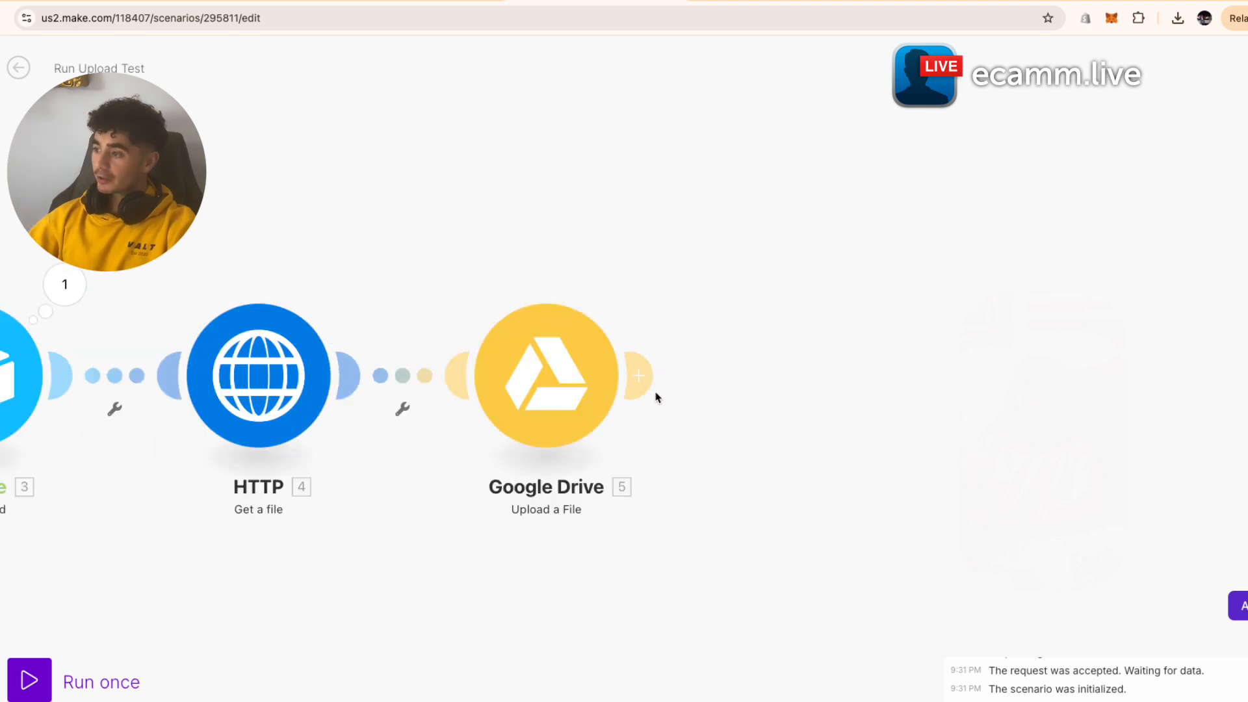
- Add a Router after the Google Drive upload by searching 'rout'
left_click(648, 386)
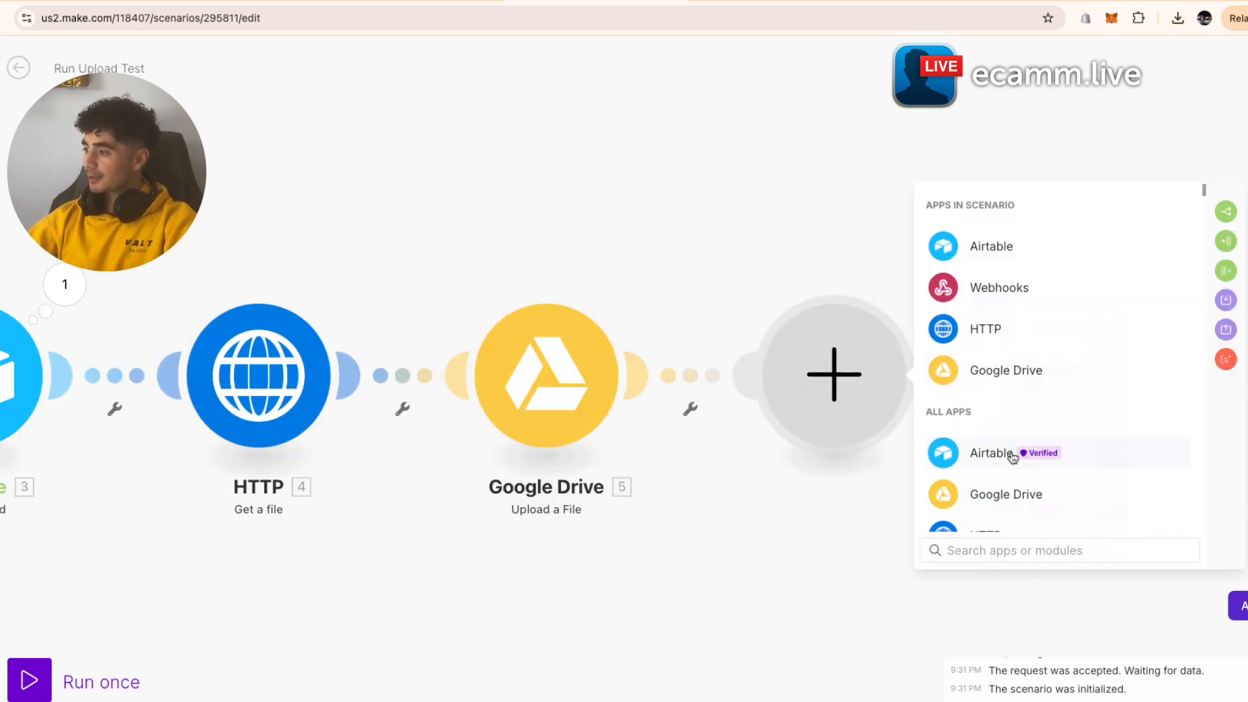
scroll(1020, 455, "down", 5)
scroll(1013, 458, "down", 5)
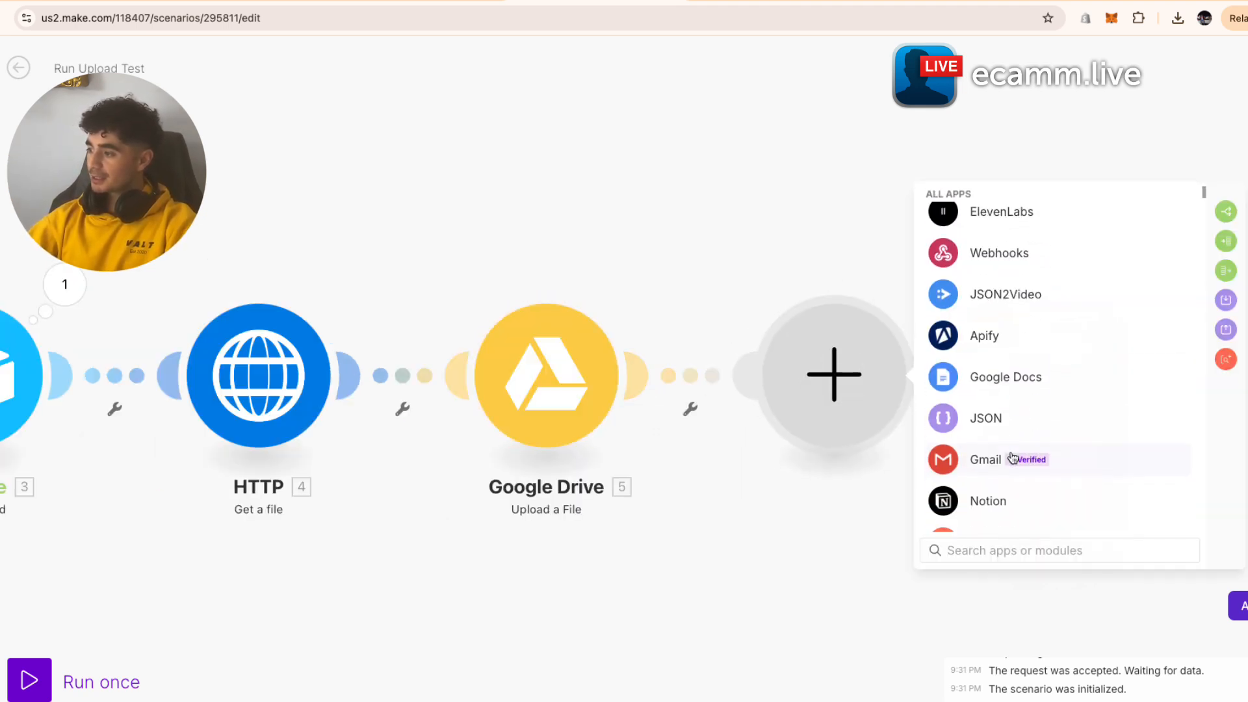
scroll(969, 417, "down", 6)
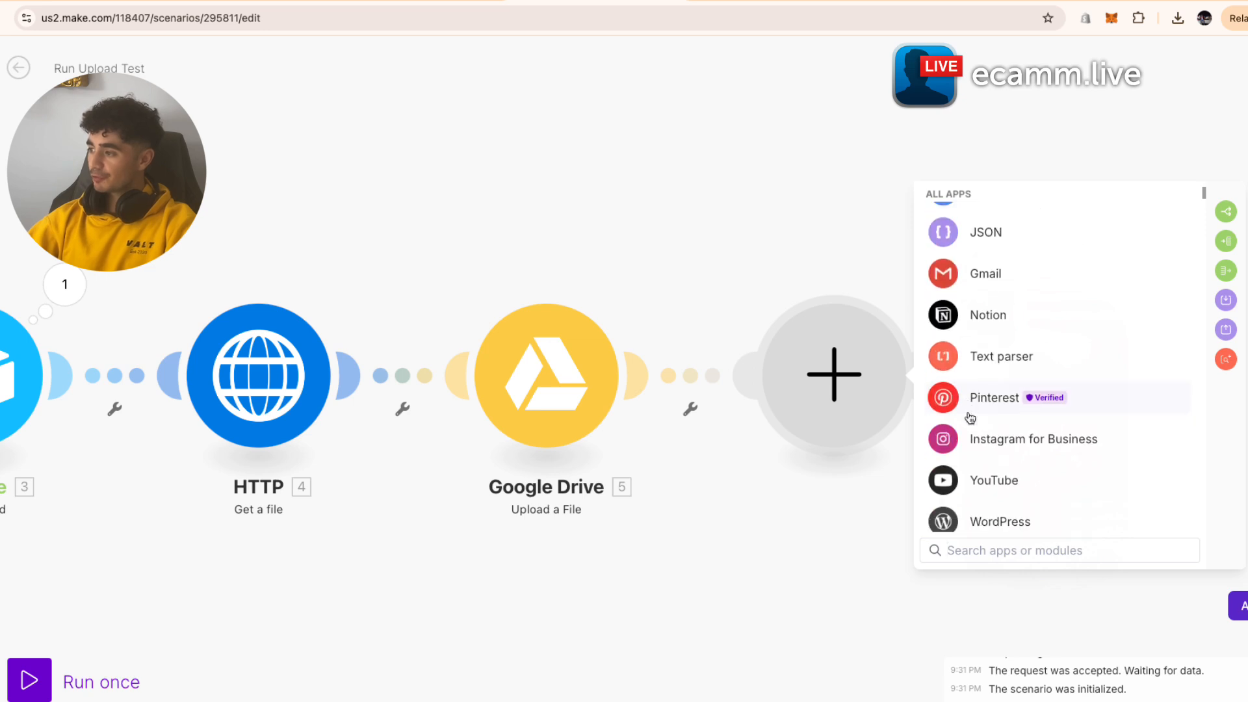
type("rout")
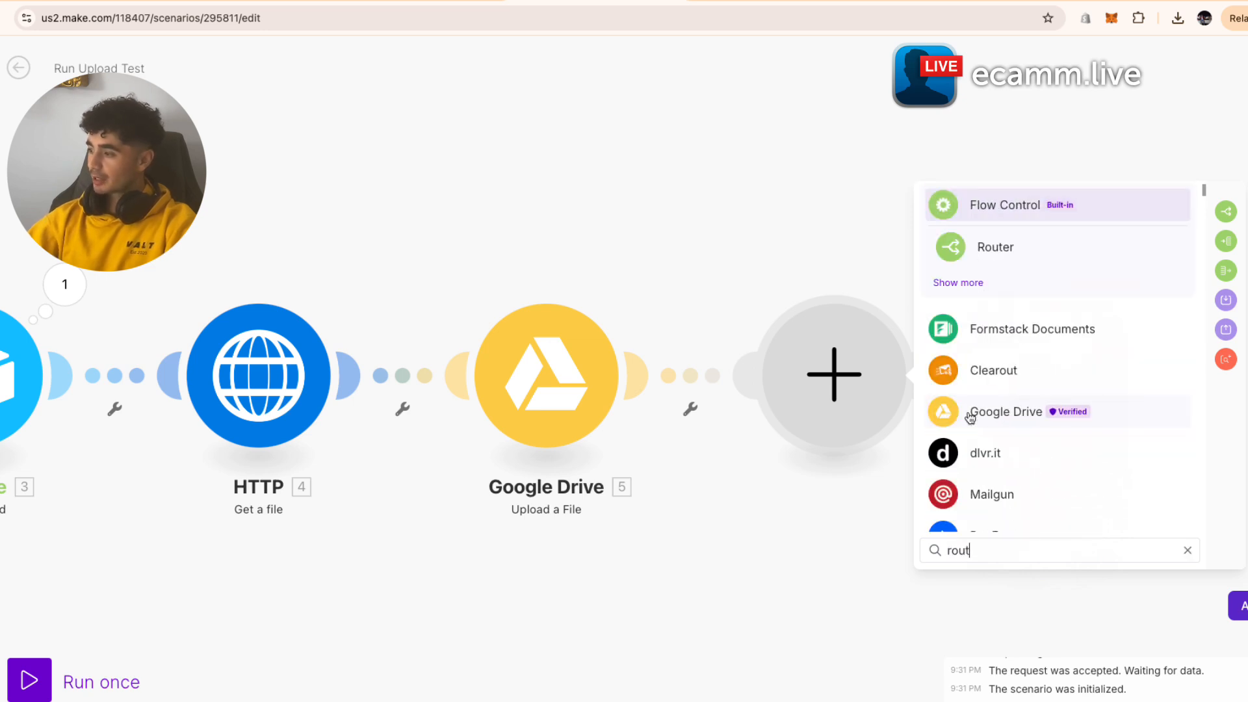
left_click(1053, 245)
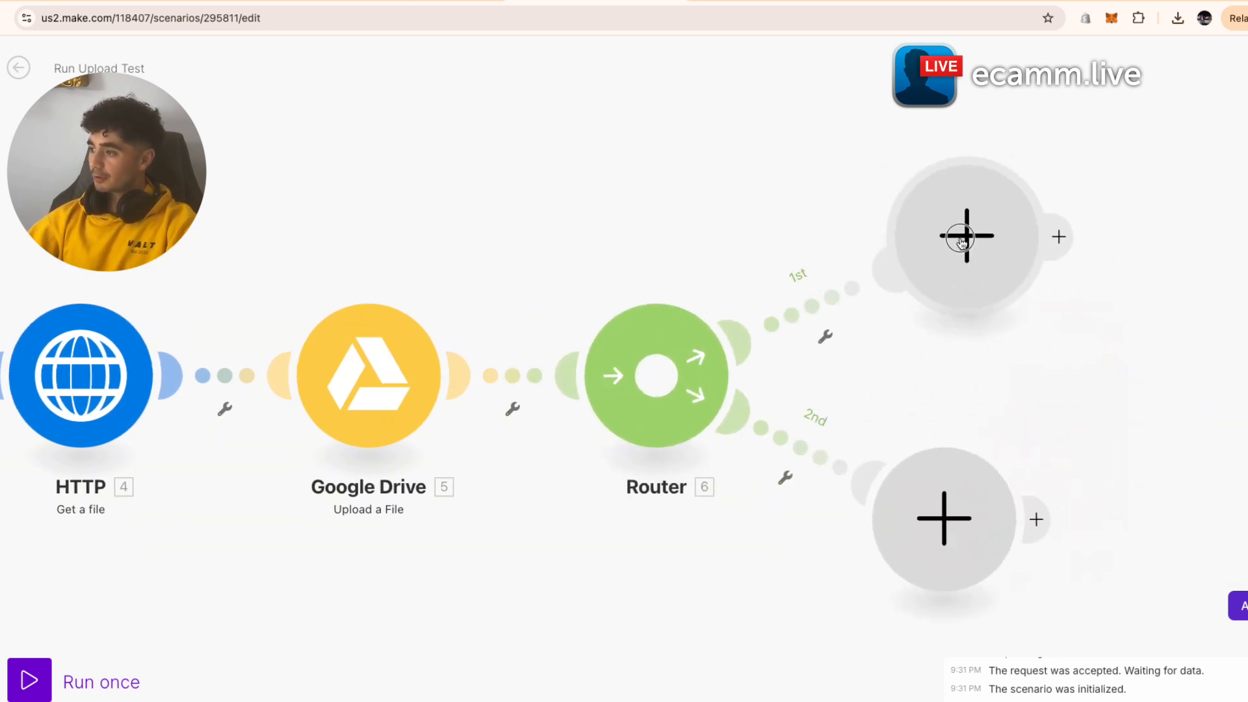
left_click_drag(693, 221, 306, 226)
scroll(737, 481, "down", 1)
scroll(736, 481, "down", 1)
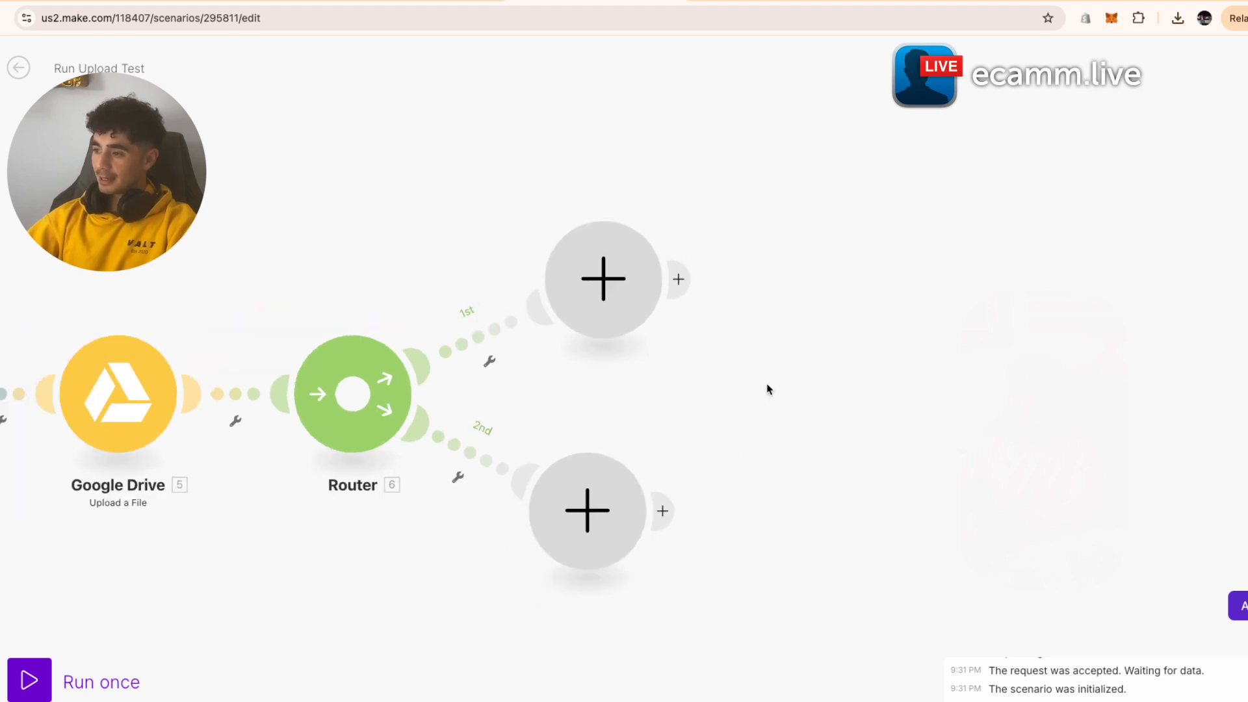
scroll(768, 382, "down", 1)
scroll(770, 383, "down", 1)
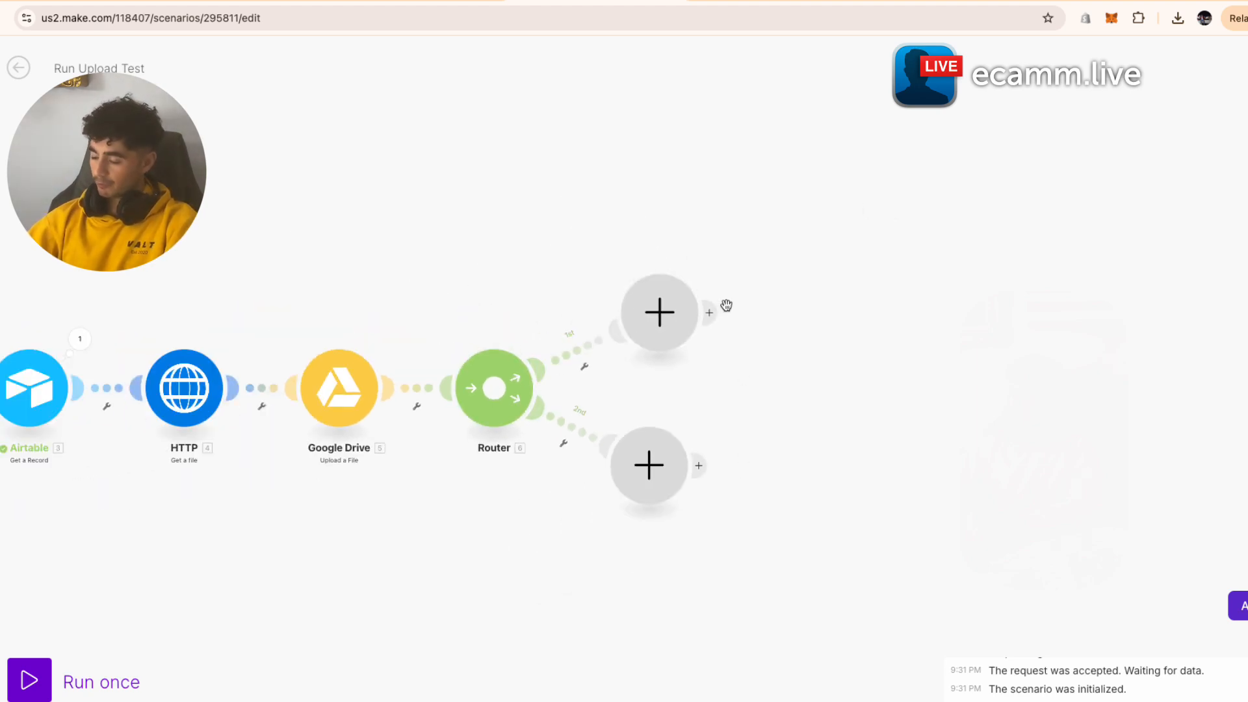
- Put a YouTube 'Upload a Video' module on the Router's first branch
left_click(660, 313)
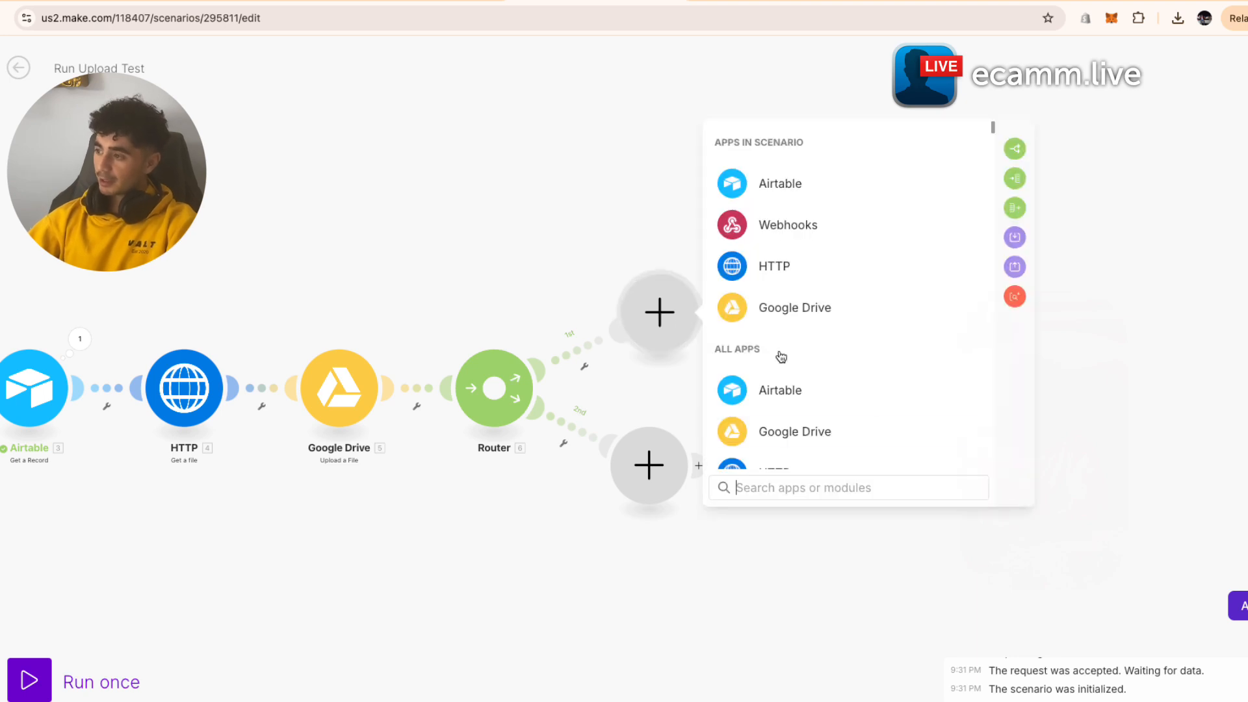
type("youtube")
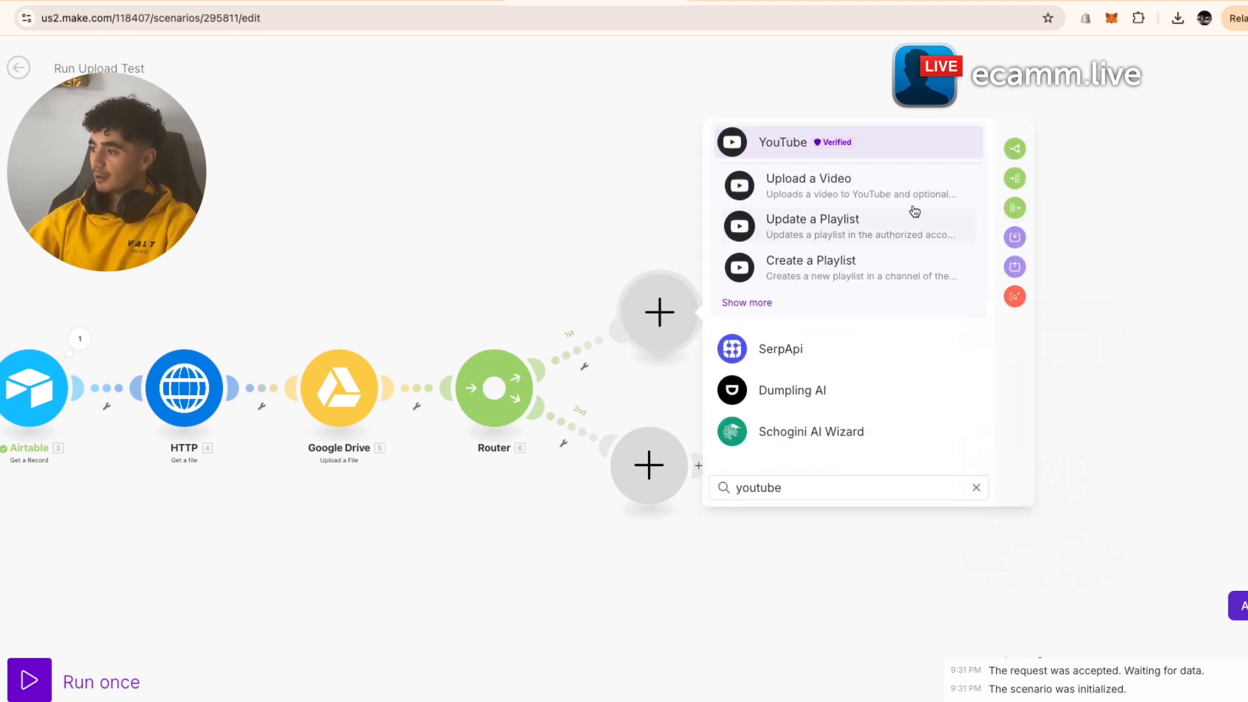
left_click(771, 159)
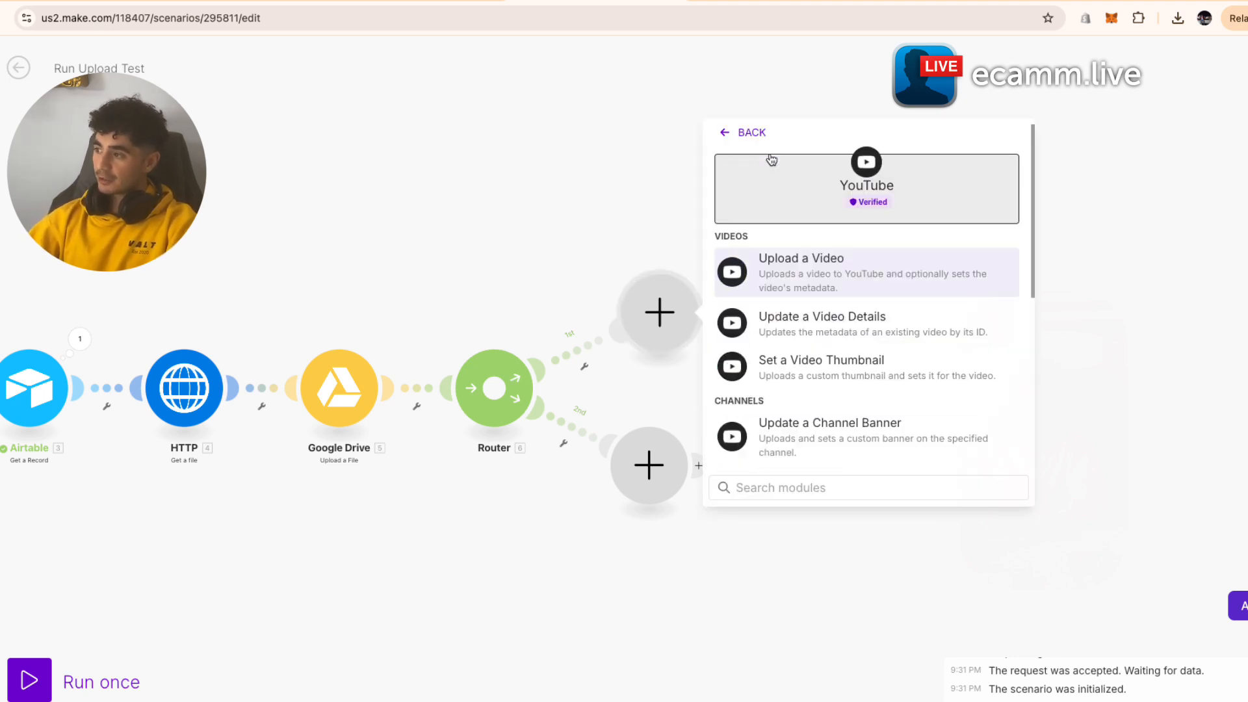
left_click(847, 295)
- Put an Instagram for Business 'Create a Reel Post' module on the second branch
left_click(659, 493)
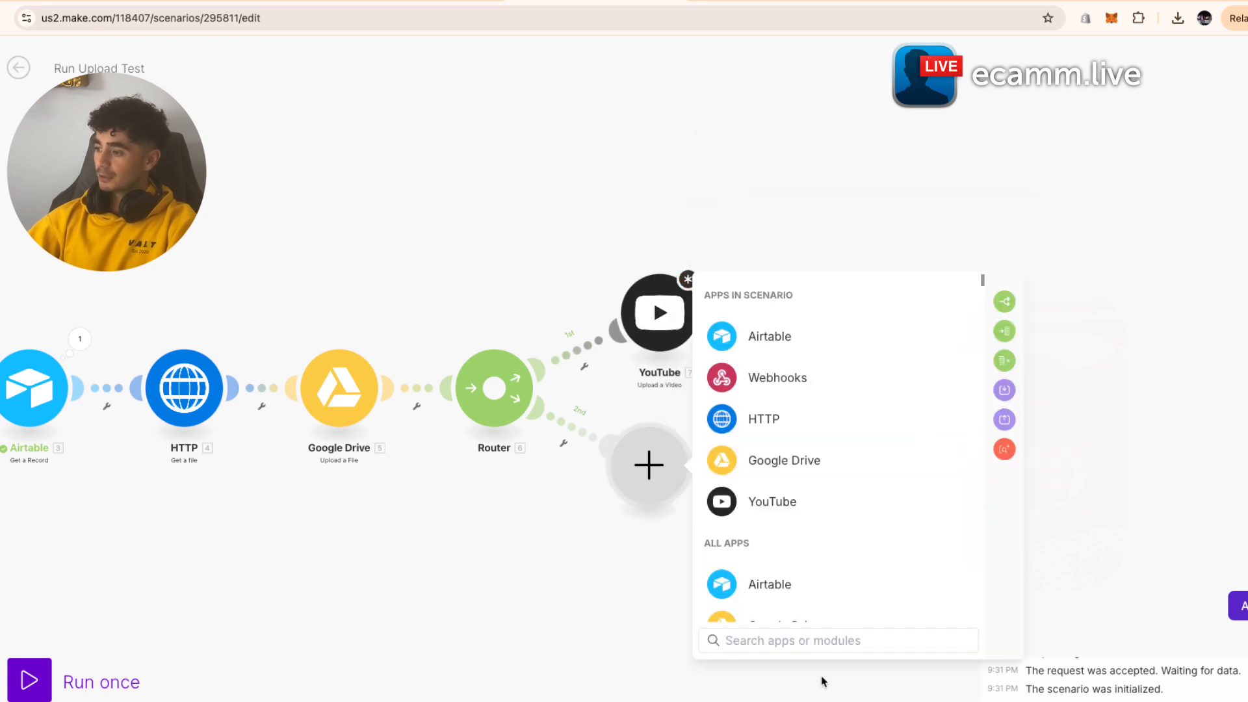
type("inst")
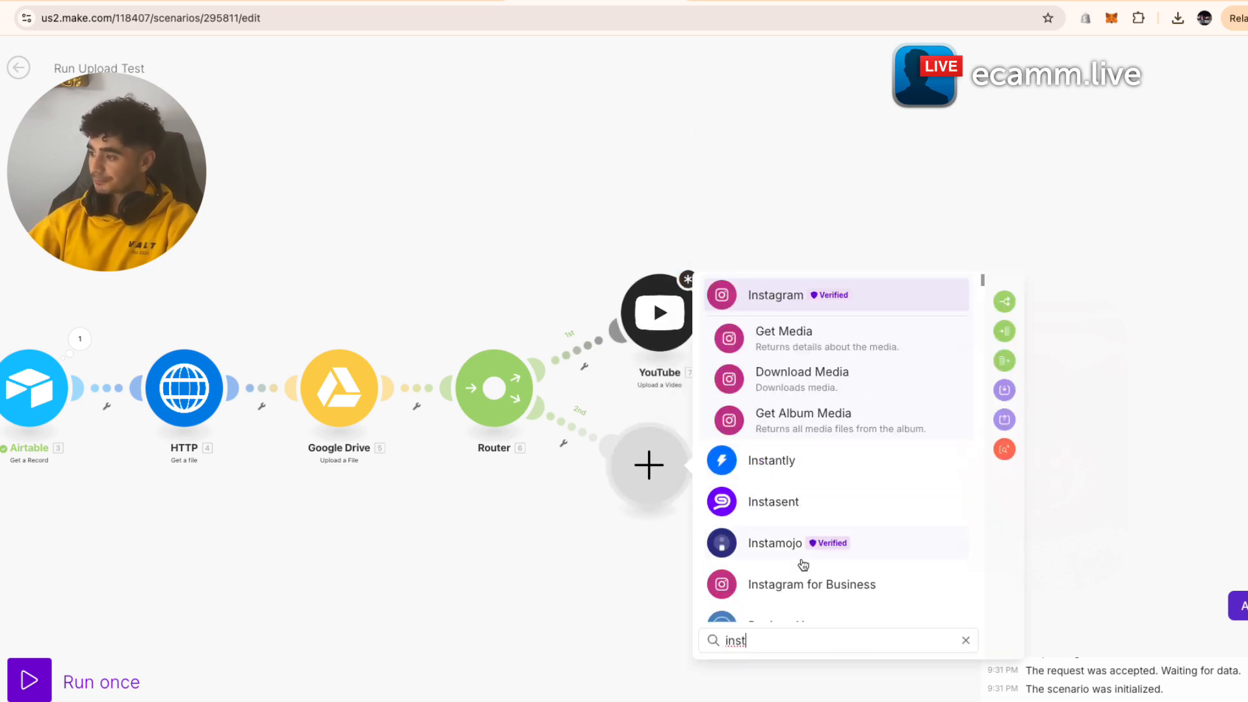
left_click(810, 581)
left_click(837, 563)
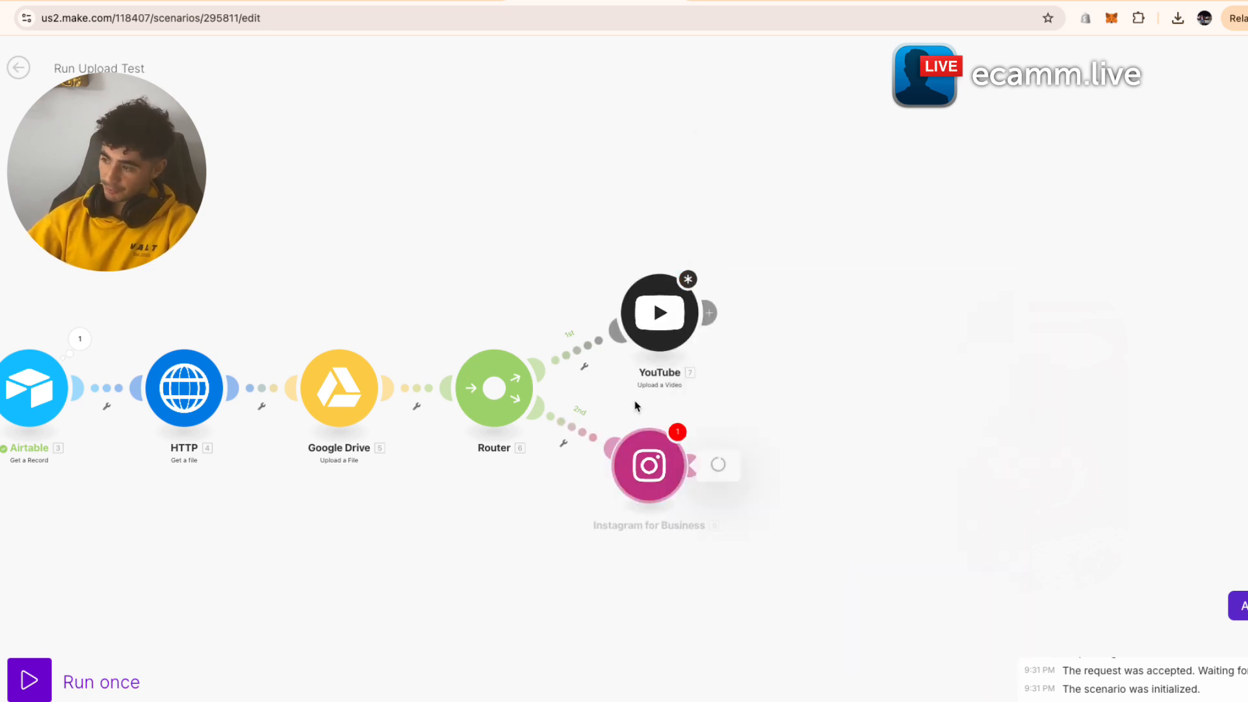
left_click(559, 477)
- Add a third route with a LinkedIn 'Create a User Text Post' module
left_click(493, 388)
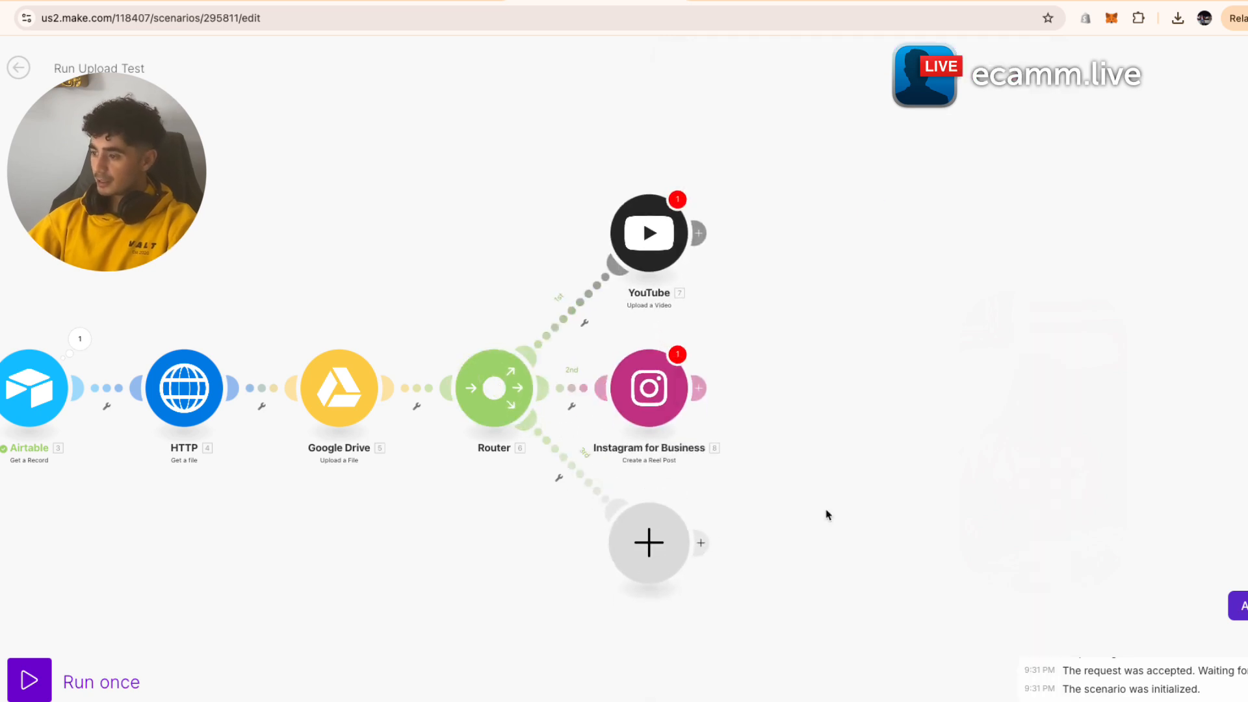
left_click(662, 531)
type("link")
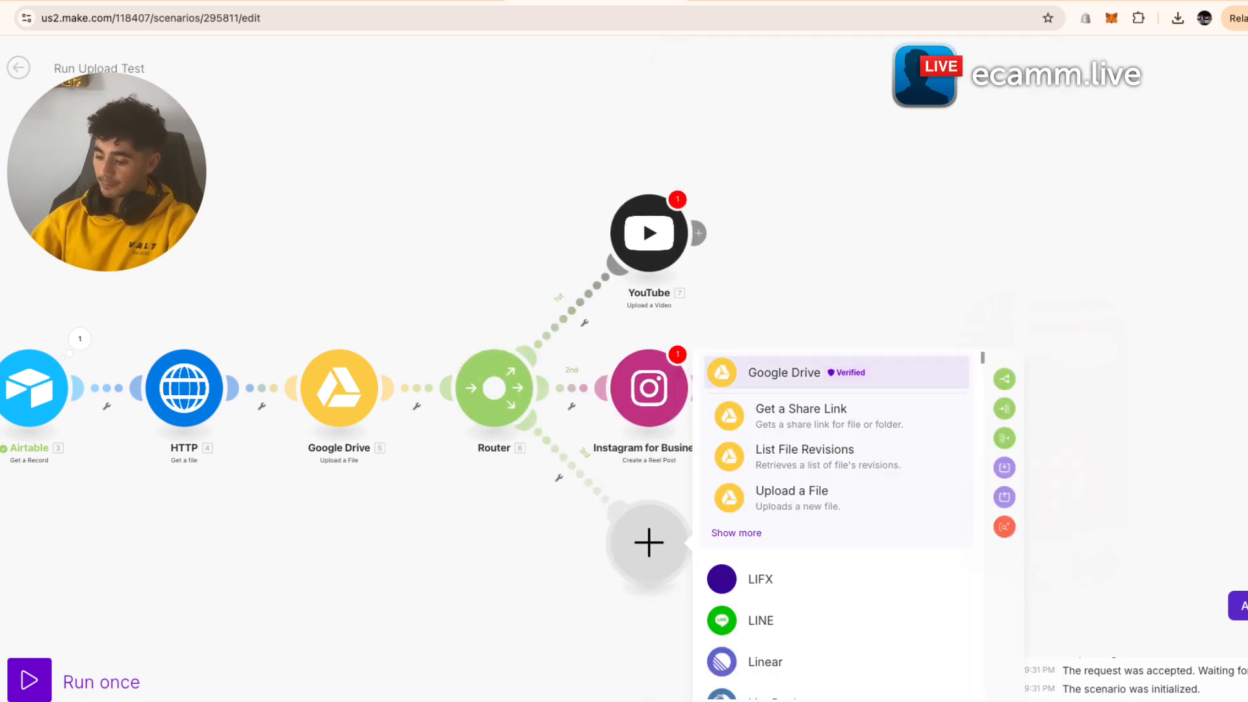
left_click(780, 373)
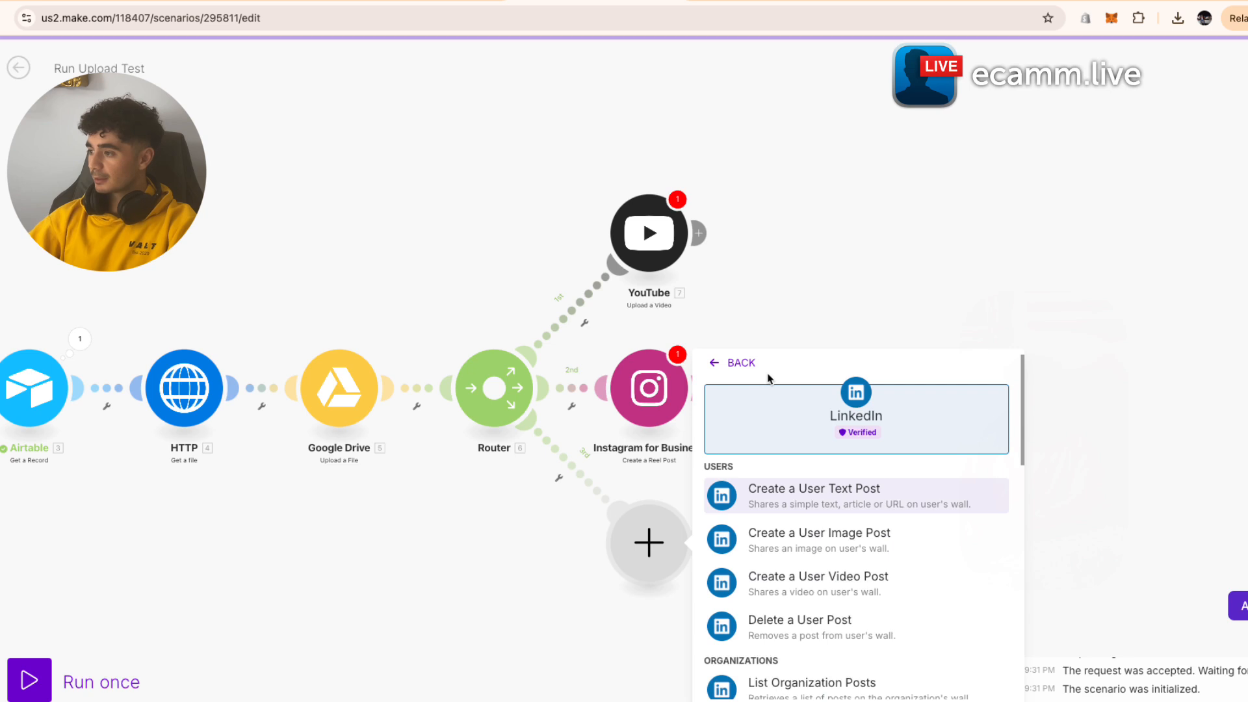
left_click(811, 505)
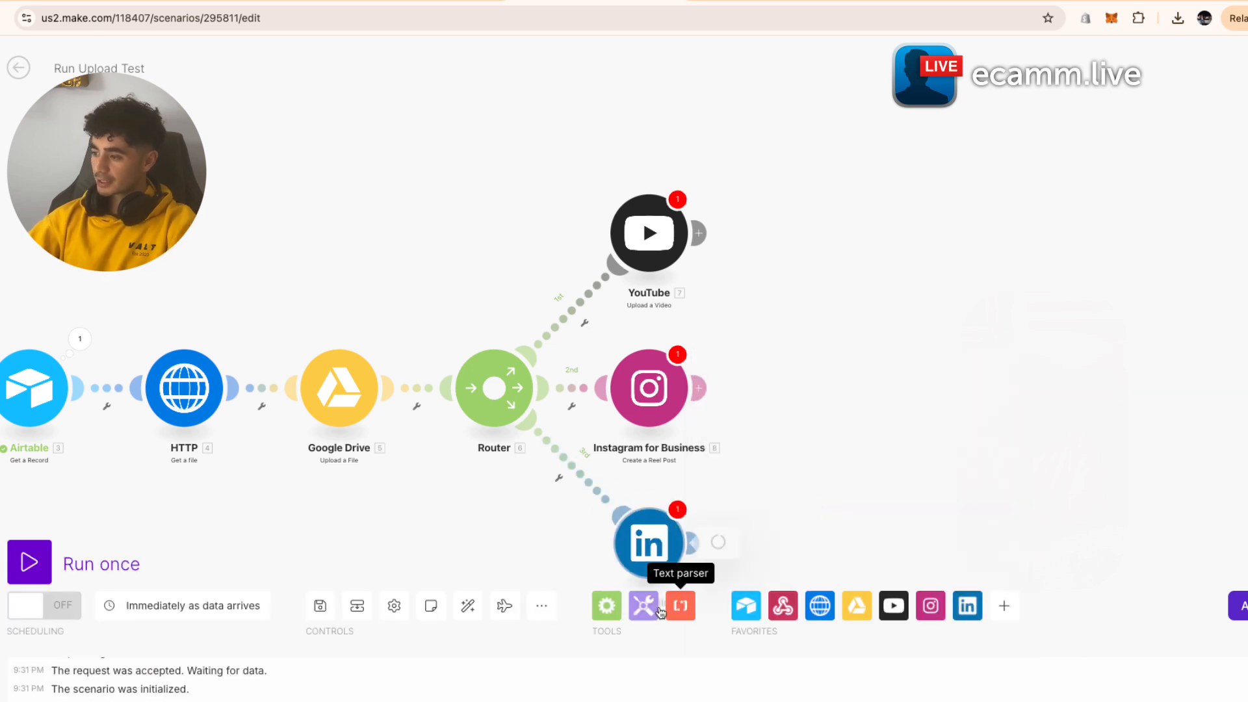
left_click_drag(783, 413, 846, 228)
- Add a fourth Router route and search the app list for 'x'
left_click(558, 217)
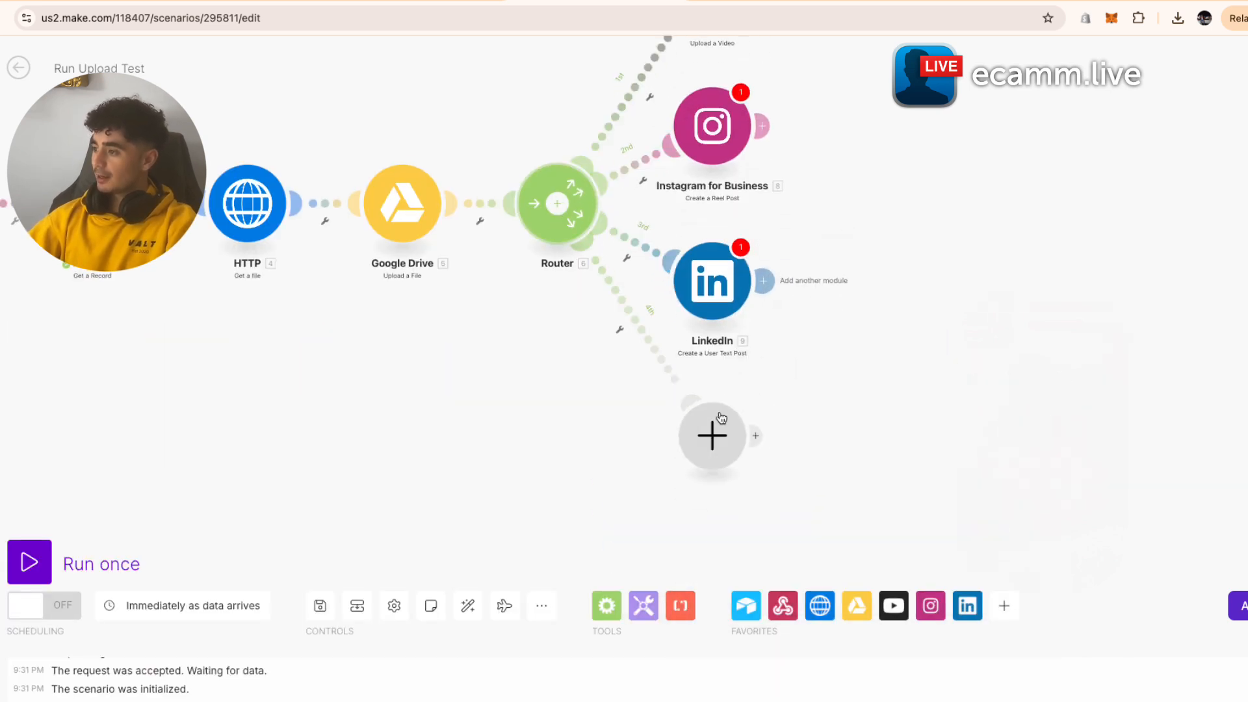
left_click(730, 448)
type("x")
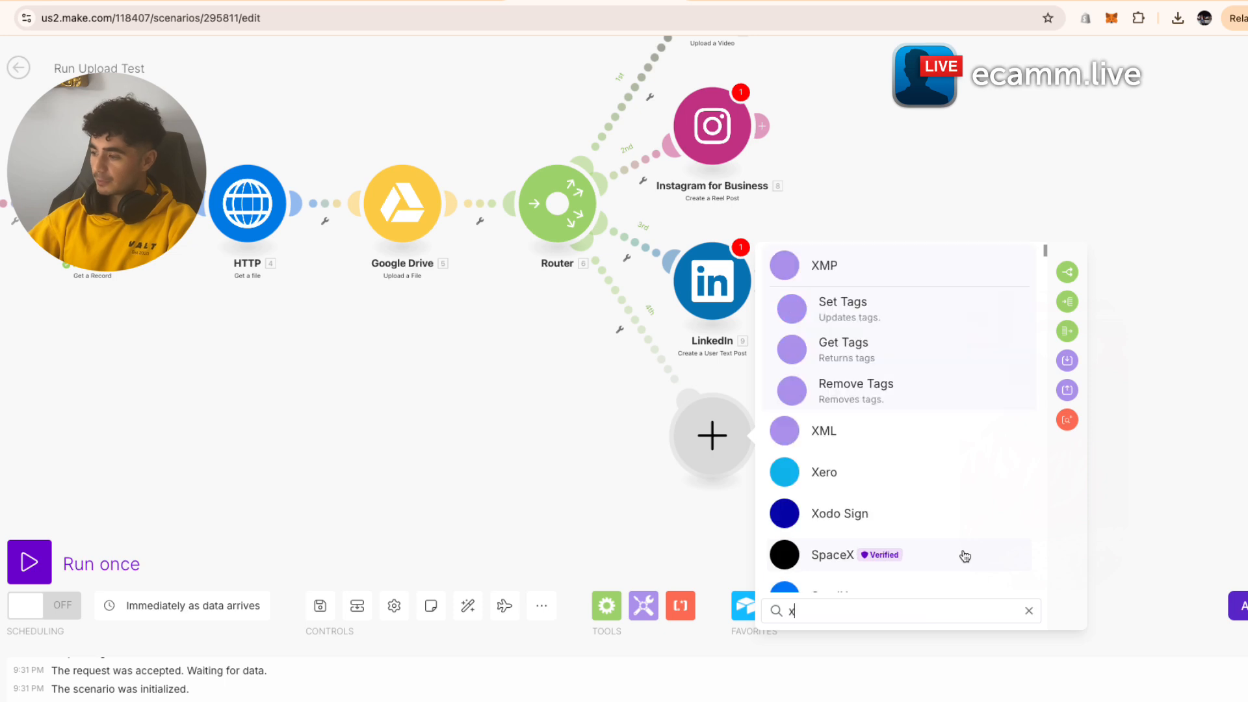
scroll(905, 514, "down", 2)
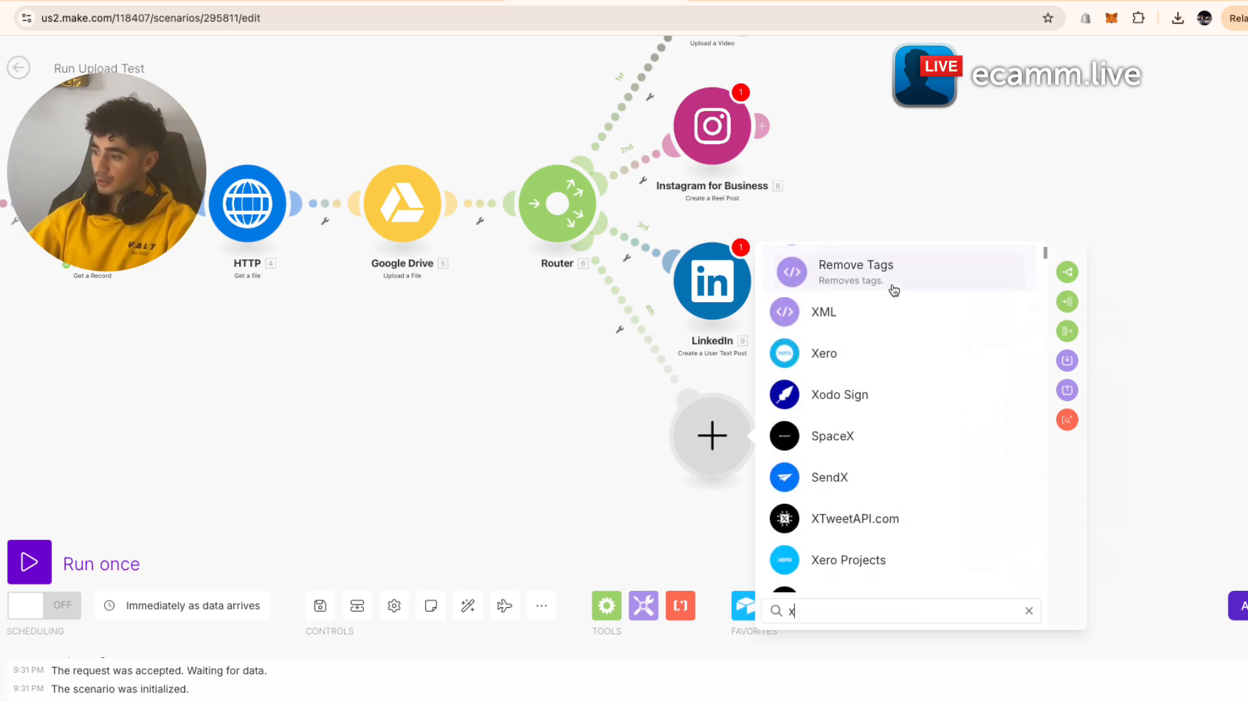
scroll(928, 577, "down", 5)
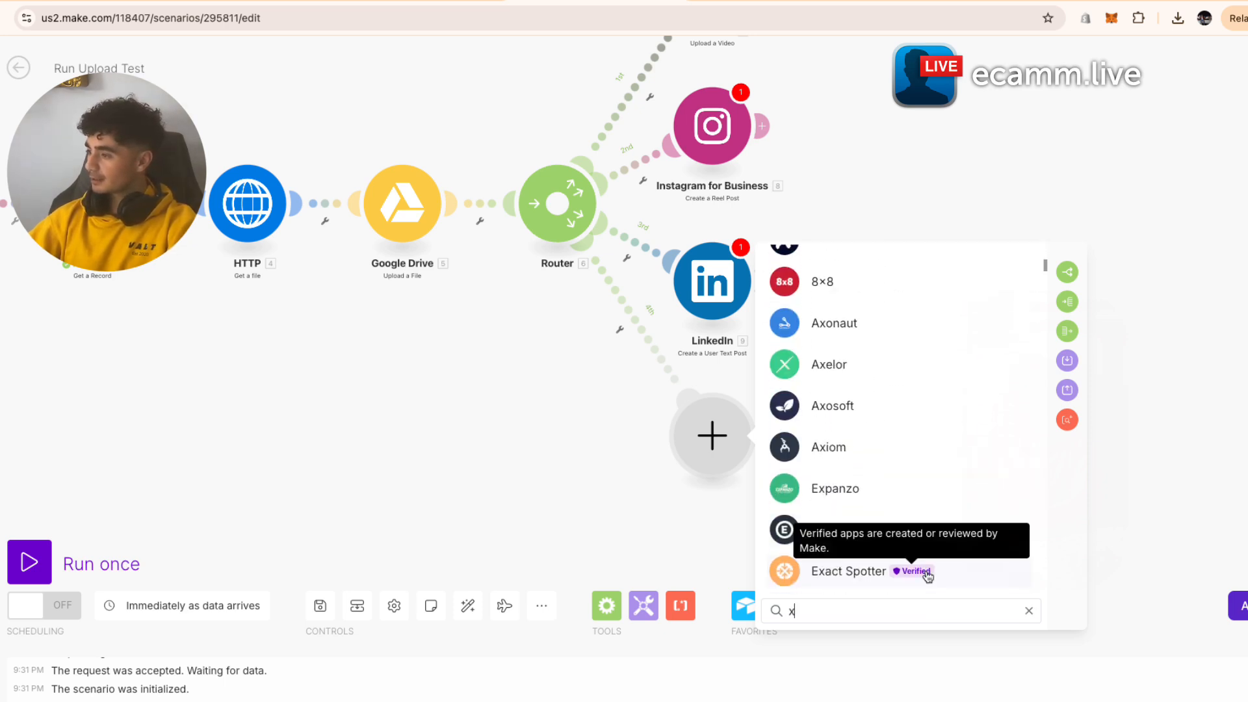
scroll(927, 557, "up", 3)
mouse_move(905, 431)
scroll(904, 431, "down", 3)
scroll(904, 432, "up", 1)
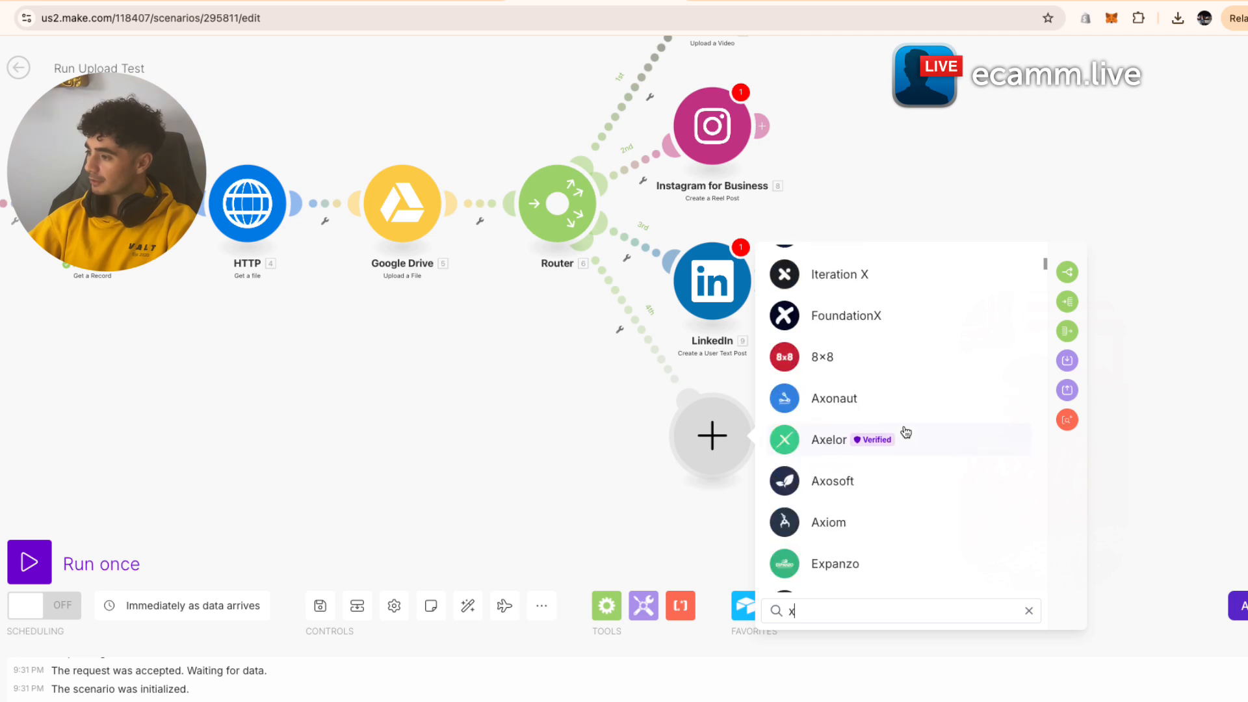
- Add an X 'Search Posts' module to the fourth route via a 'twitter' search
key("BackSpace")
type("twitter")
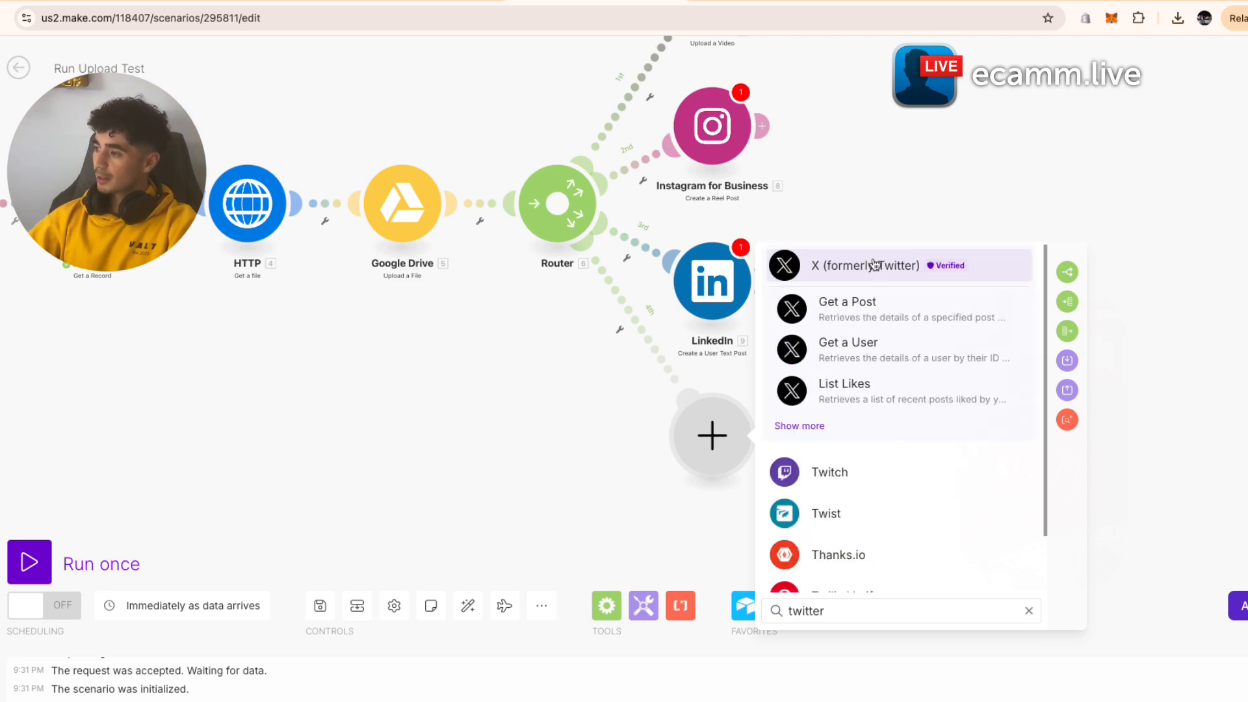
left_click(927, 275)
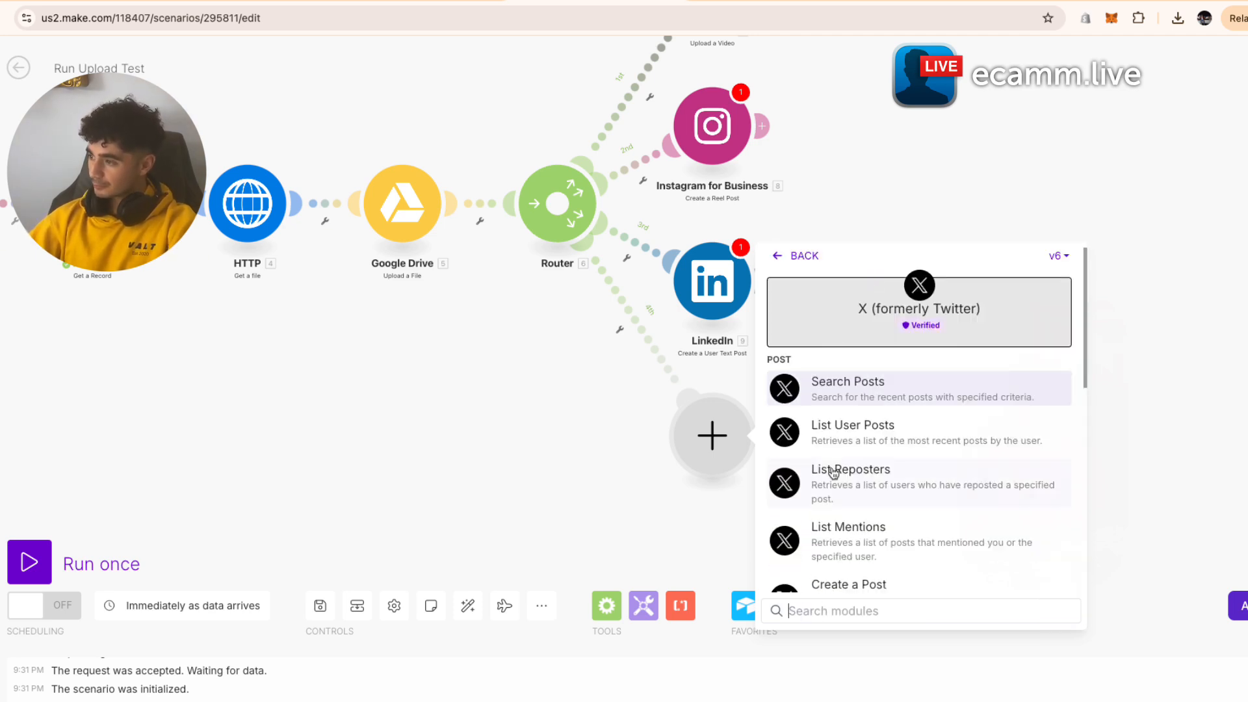
left_click(896, 400)
left_click(948, 298)
scroll(948, 298, "down", 5)
left_click_drag(948, 298, 842, 441)
- Delete the Instagram, LinkedIn and X modules, leaving only the YouTube branch
right_click(842, 444)
left_click(844, 418)
scroll(843, 417, "up", 4)
scroll(843, 418, "down", 6)
scroll(842, 419, "up", 4)
scroll(842, 417, "down", 4)
left_click(843, 418)
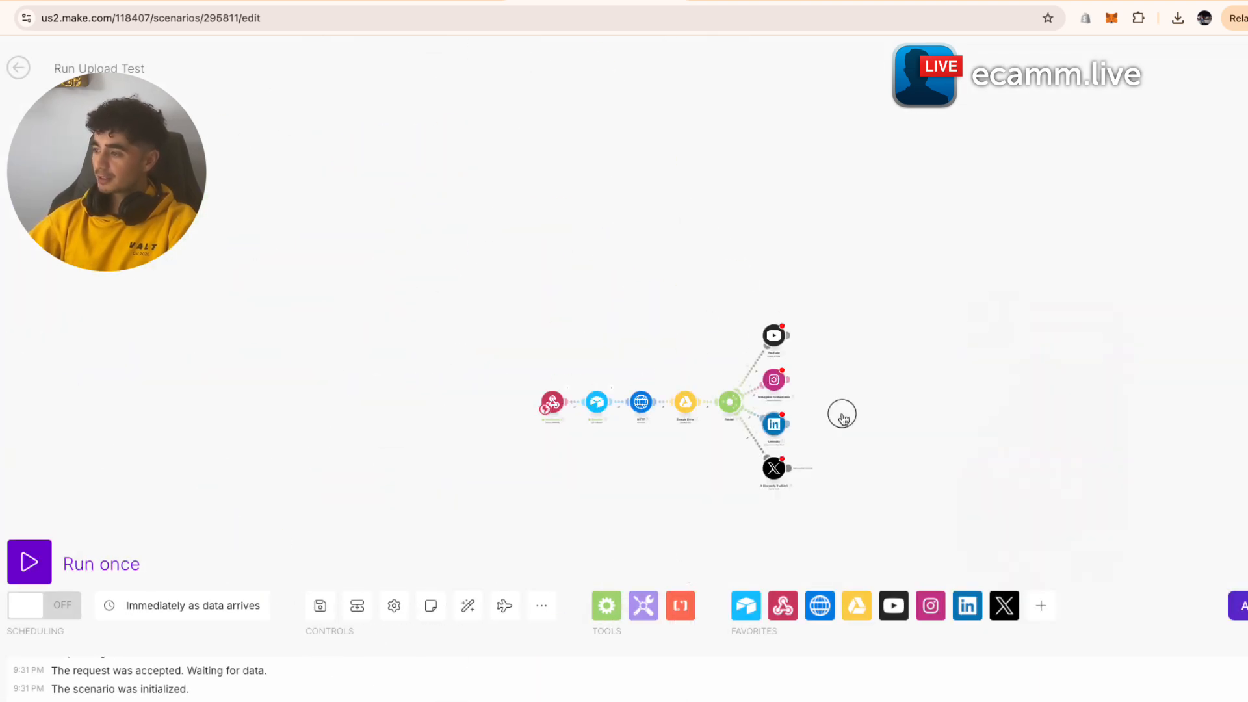
left_click_drag(842, 418, 830, 419)
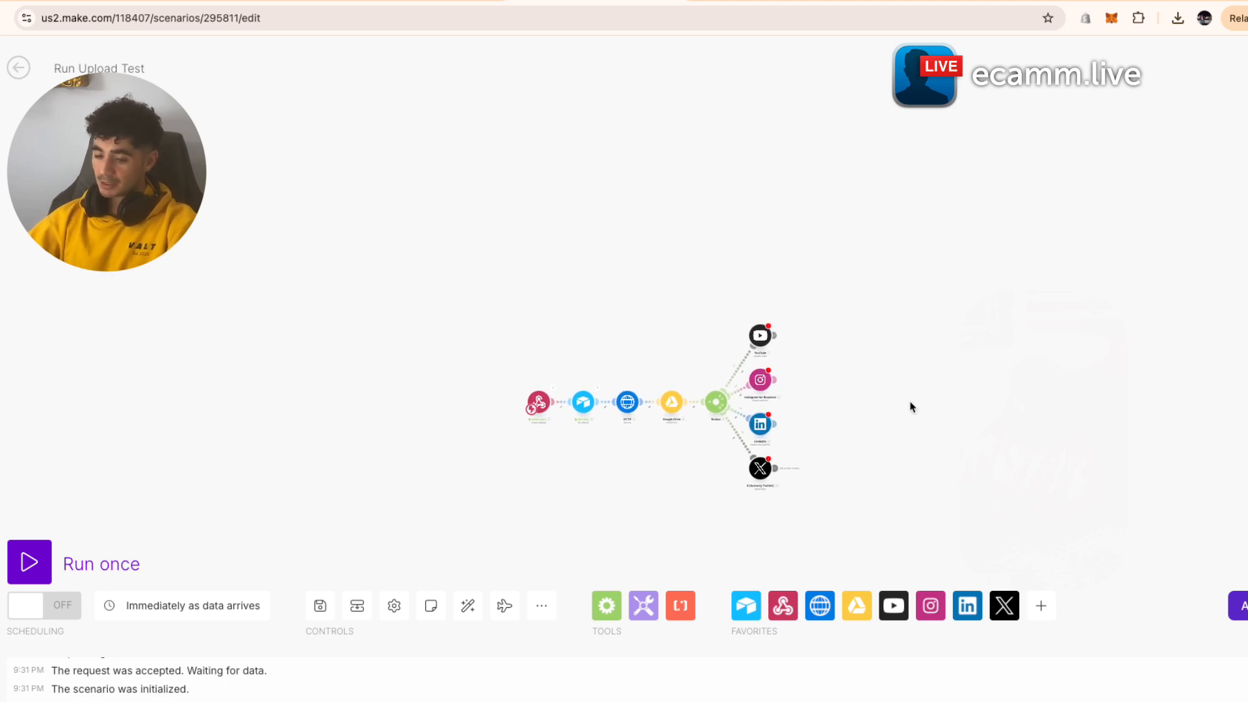
scroll(836, 422, "up", 4)
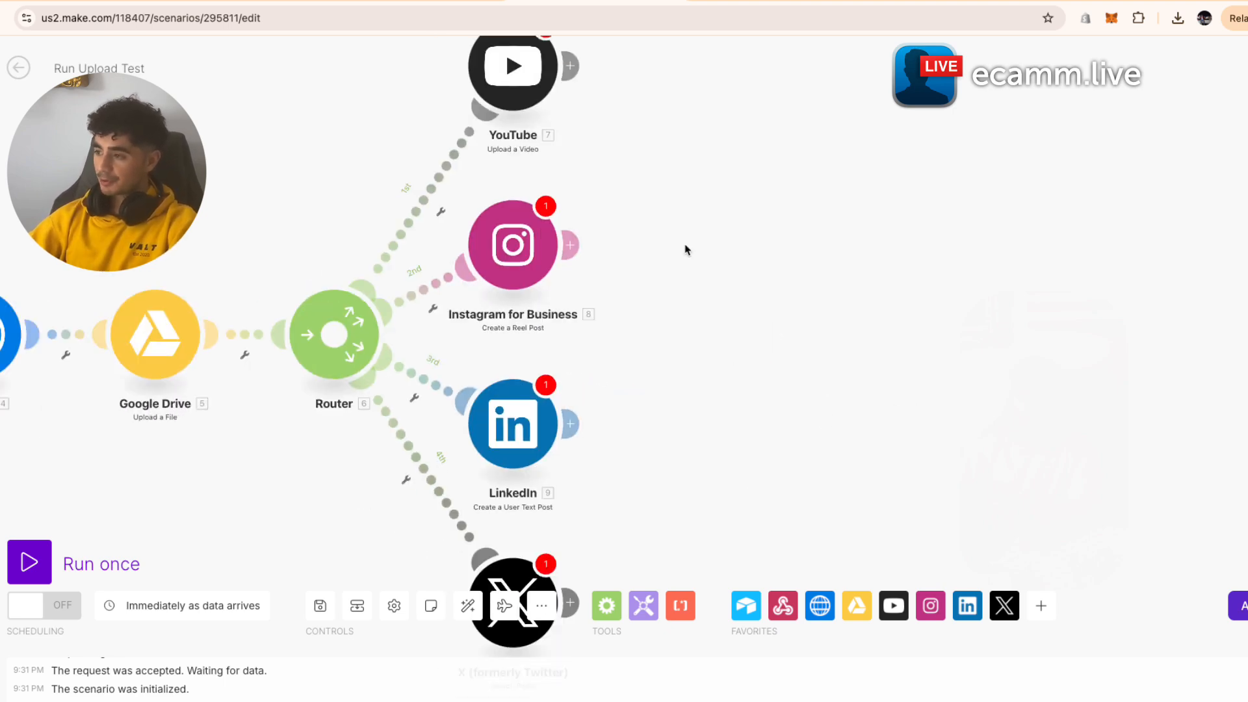
scroll(669, 247, "down", 1)
right_click(582, 249)
left_click(636, 427)
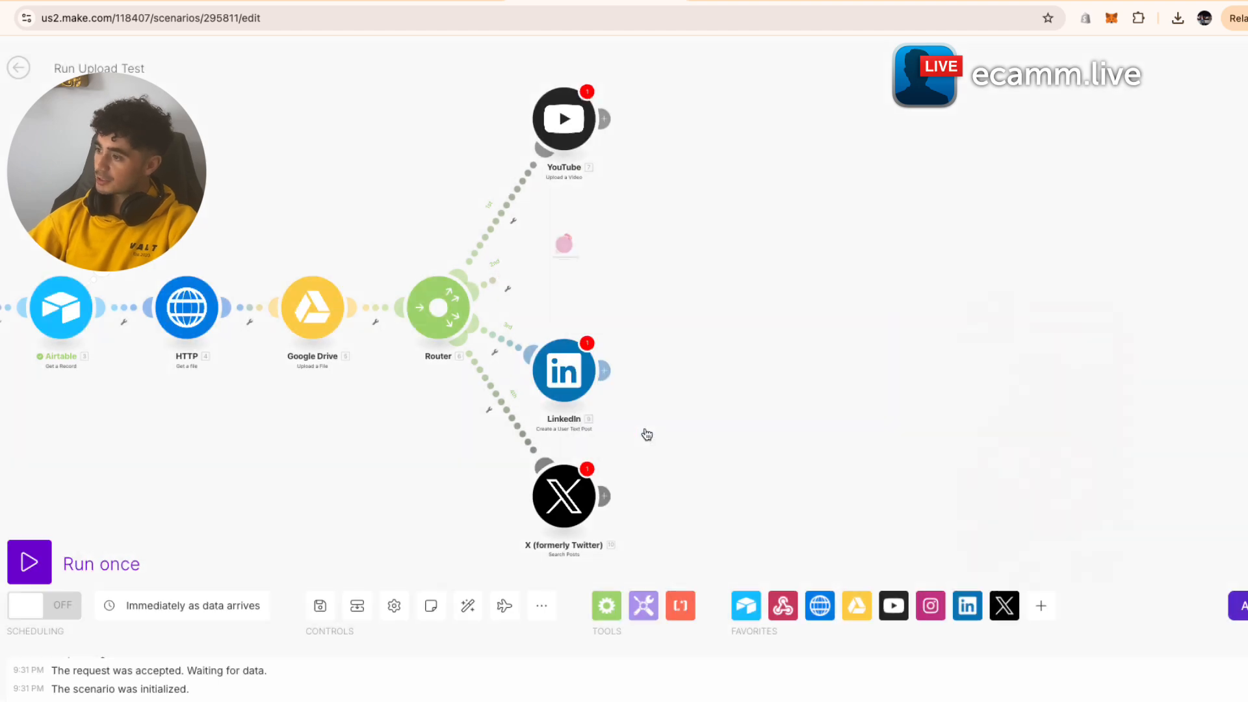
right_click(563, 385)
left_click(611, 562)
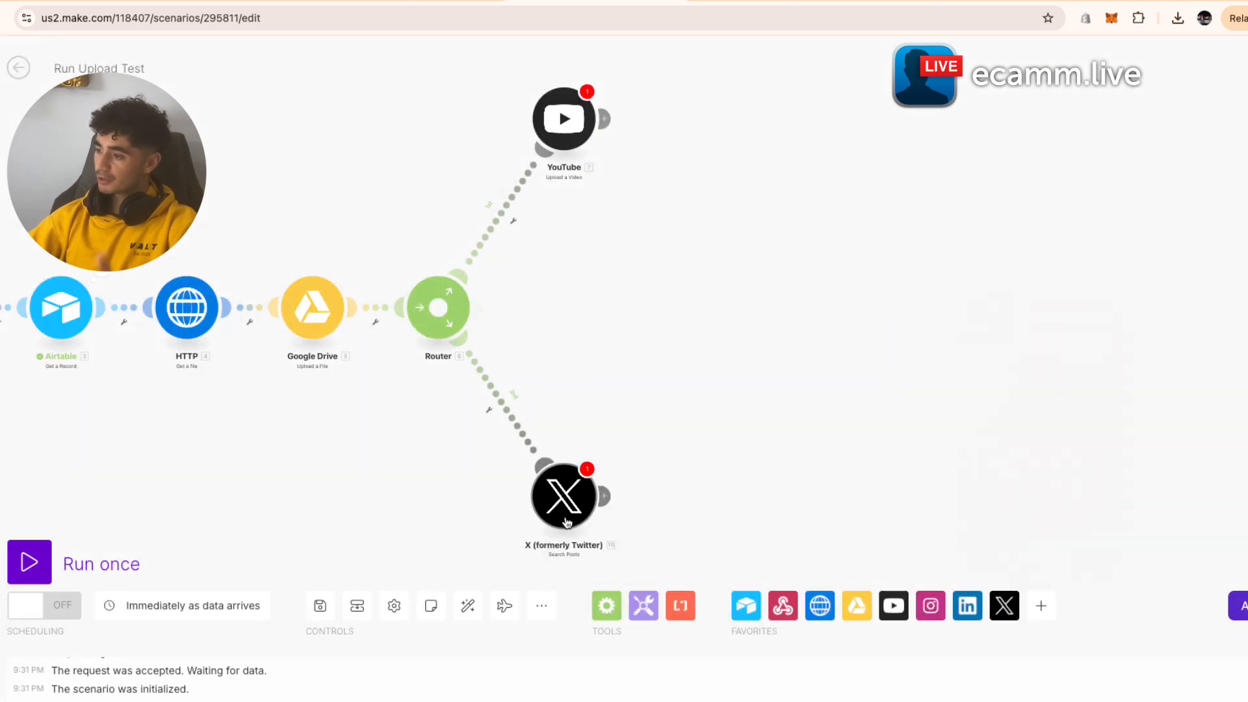
right_click(572, 515)
left_click(617, 694)
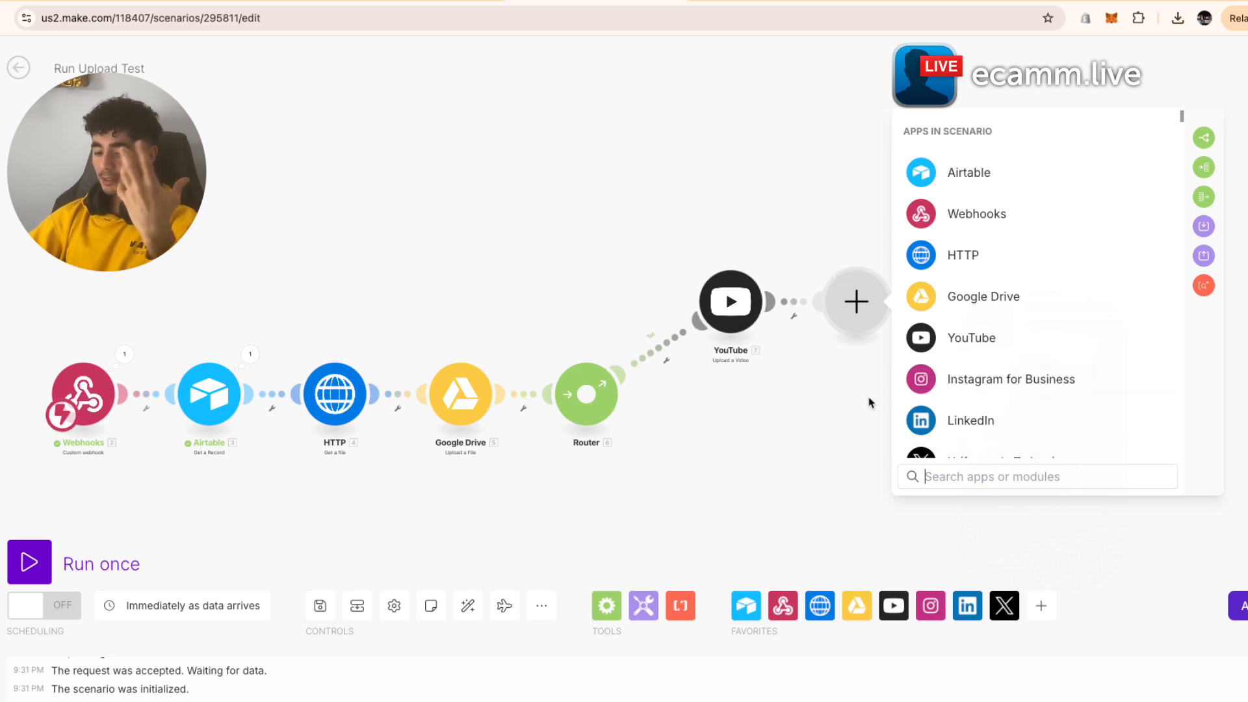
- Cancel the pending module after YouTube and show the Airtable table's data grid
left_click(620, 195)
left_click(403, 2)
left_click(120, 60)
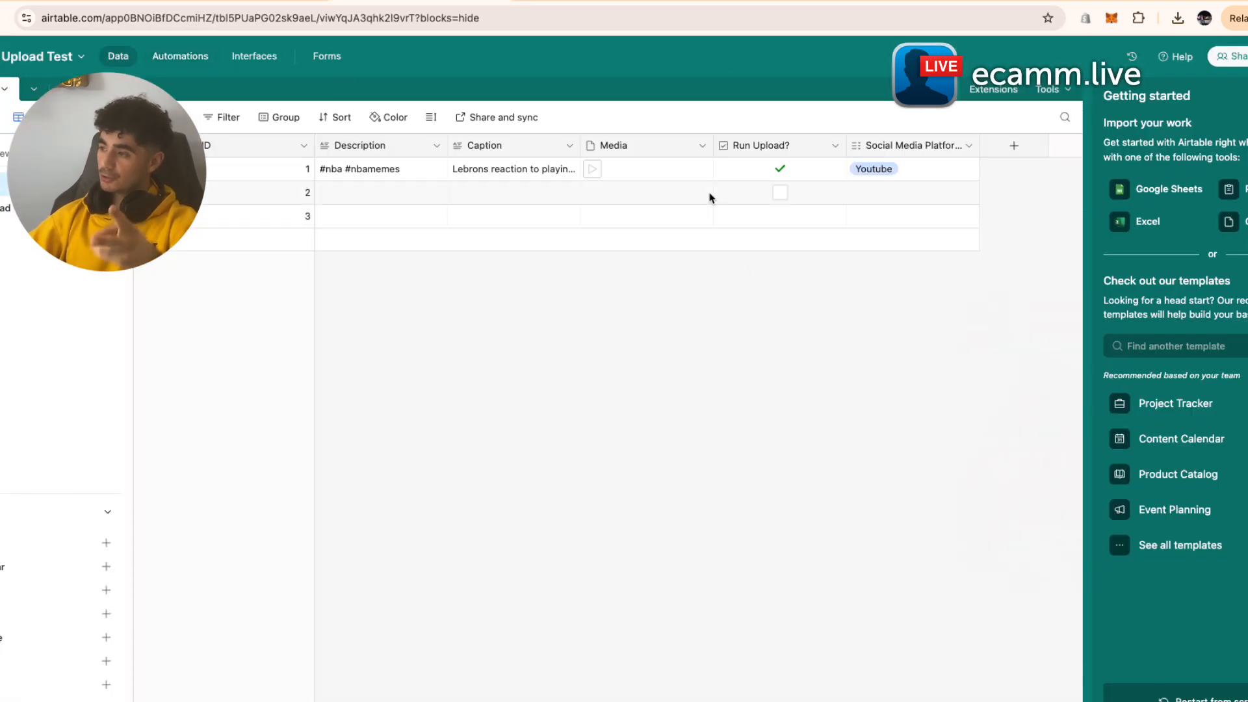
- Add a 'Video Uploaded?' Checkbox field to the Airtable table
left_click(1015, 147)
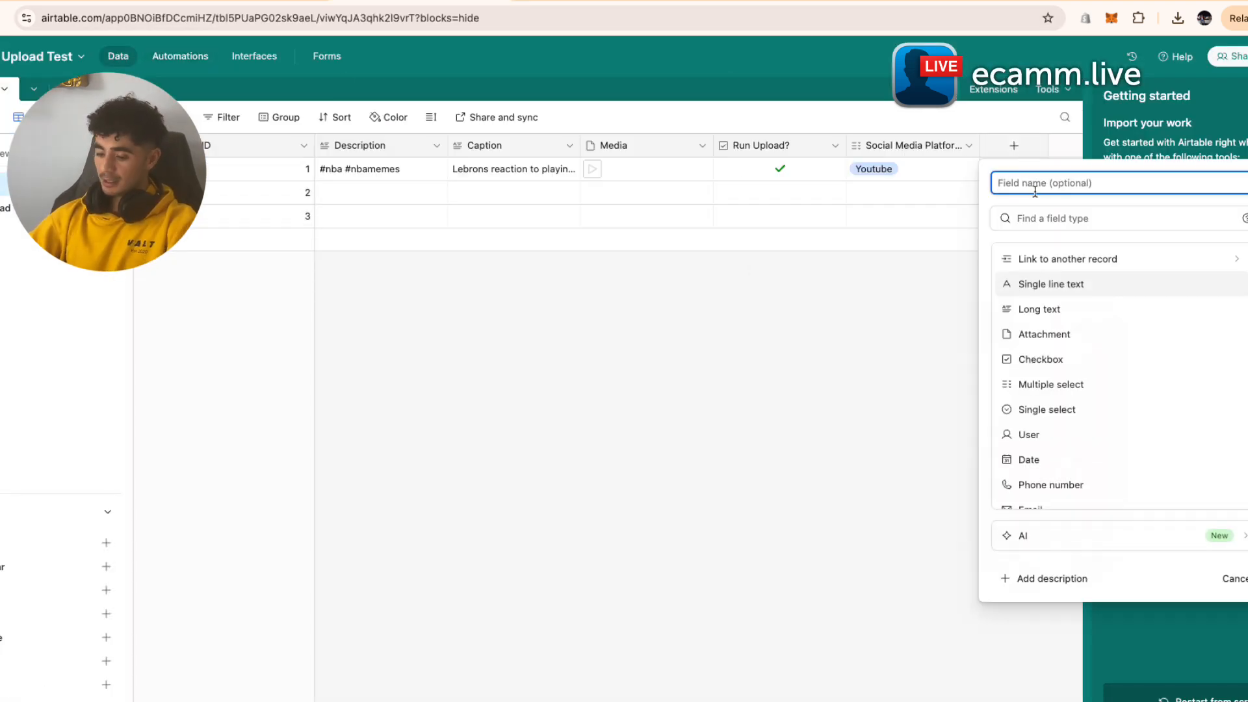
type("Video Uploaded?")
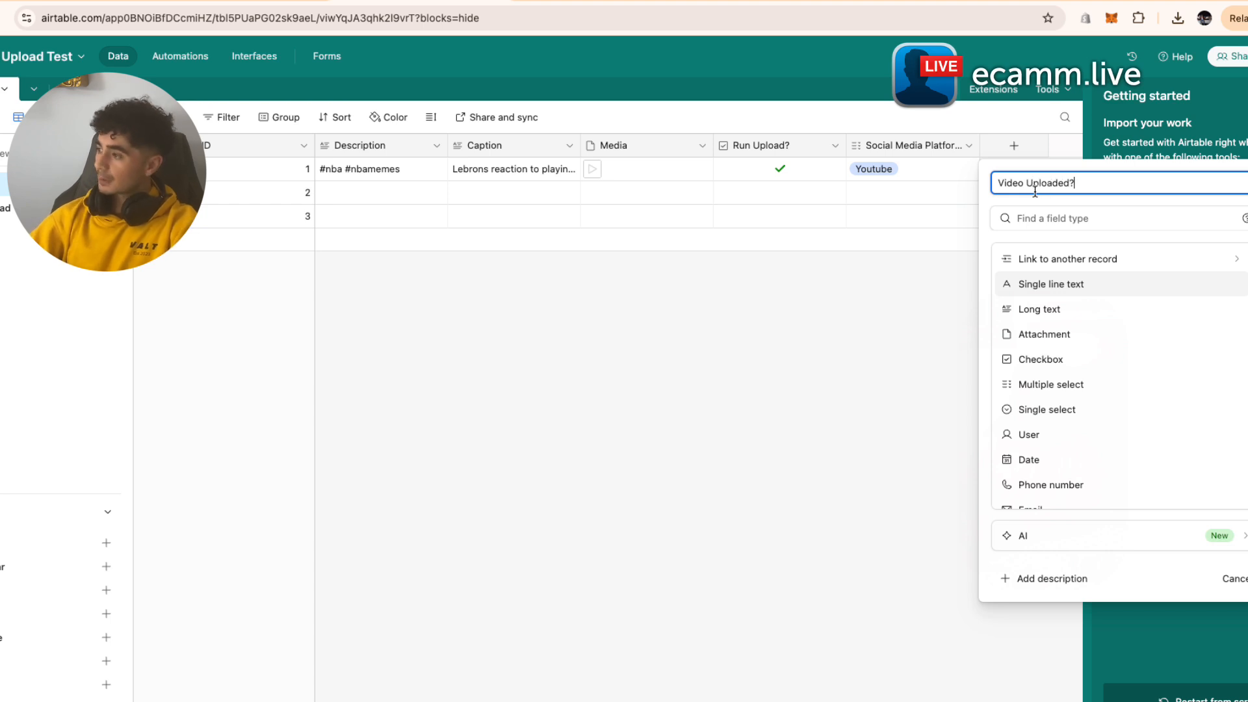
left_click(897, 642)
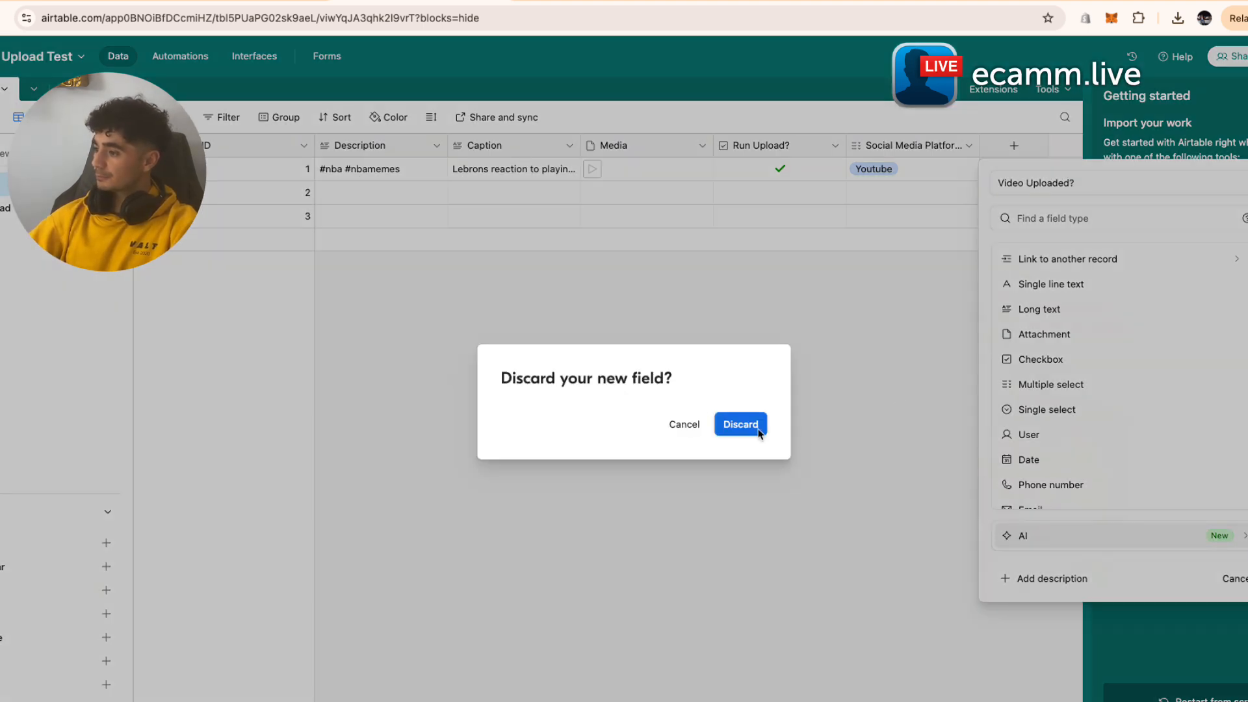
left_click(684, 424)
left_click(1059, 219)
type("check")
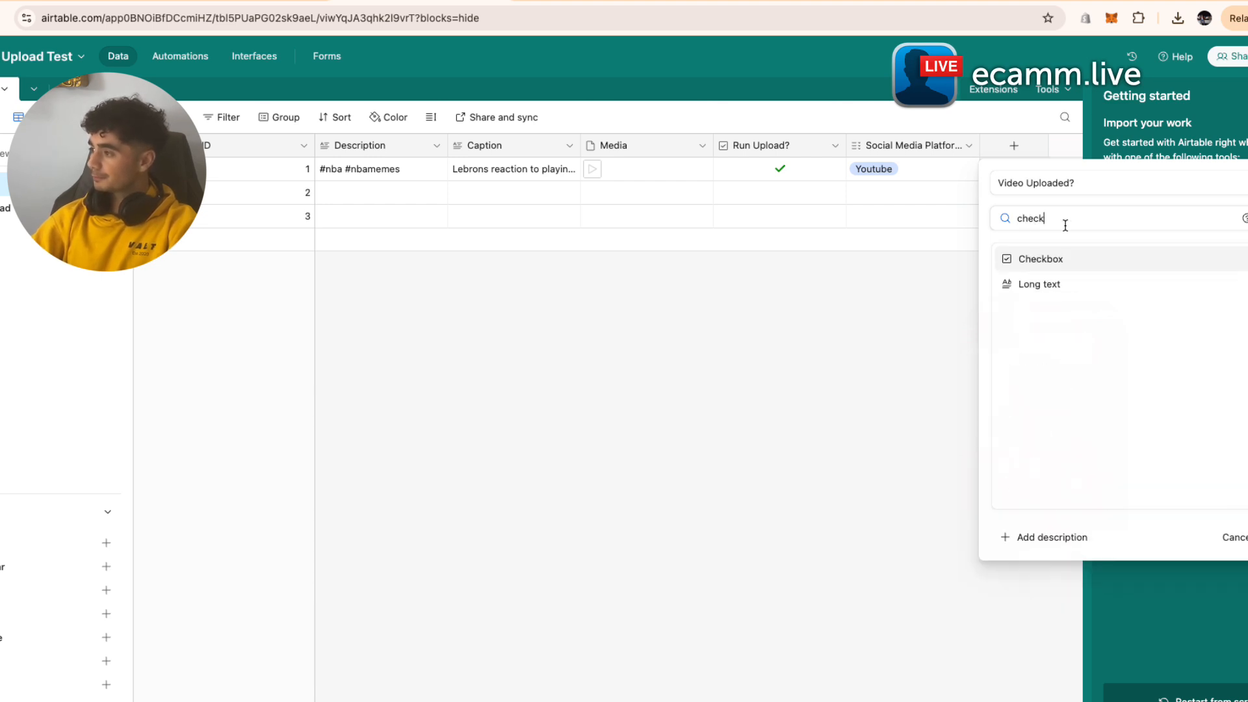
left_click(1133, 263)
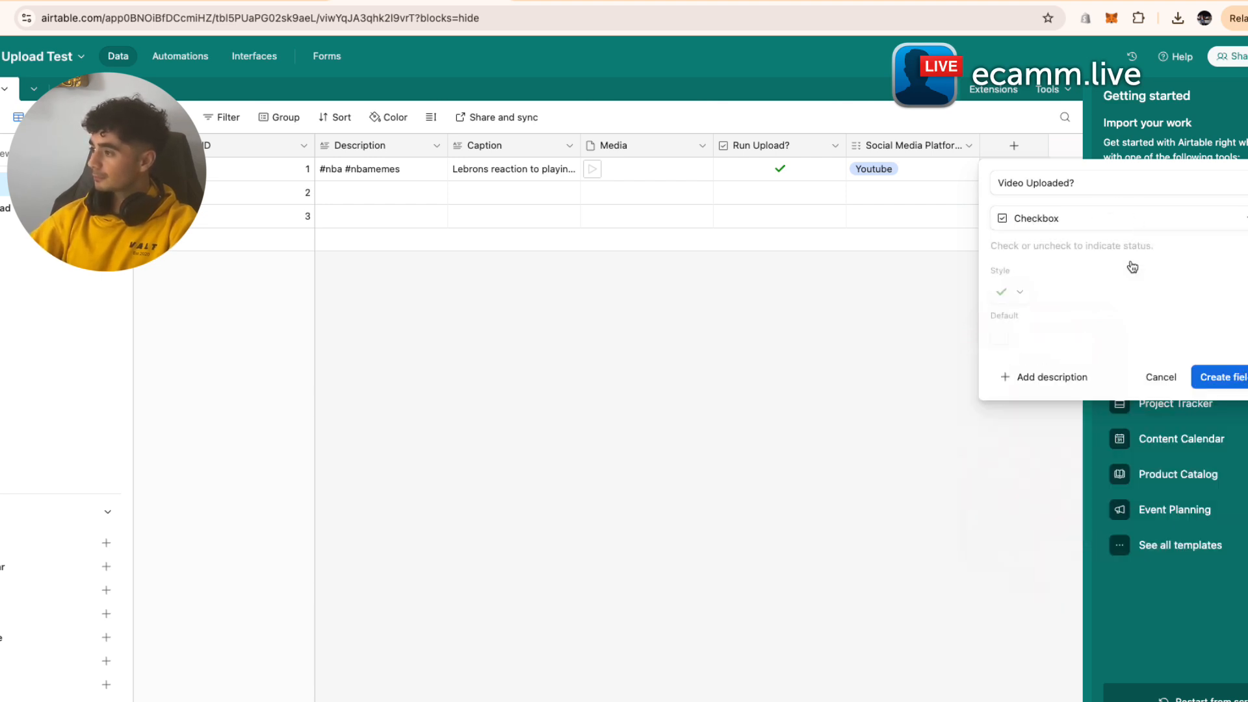
left_click(1243, 383)
right_click(970, 259)
left_click(903, 267)
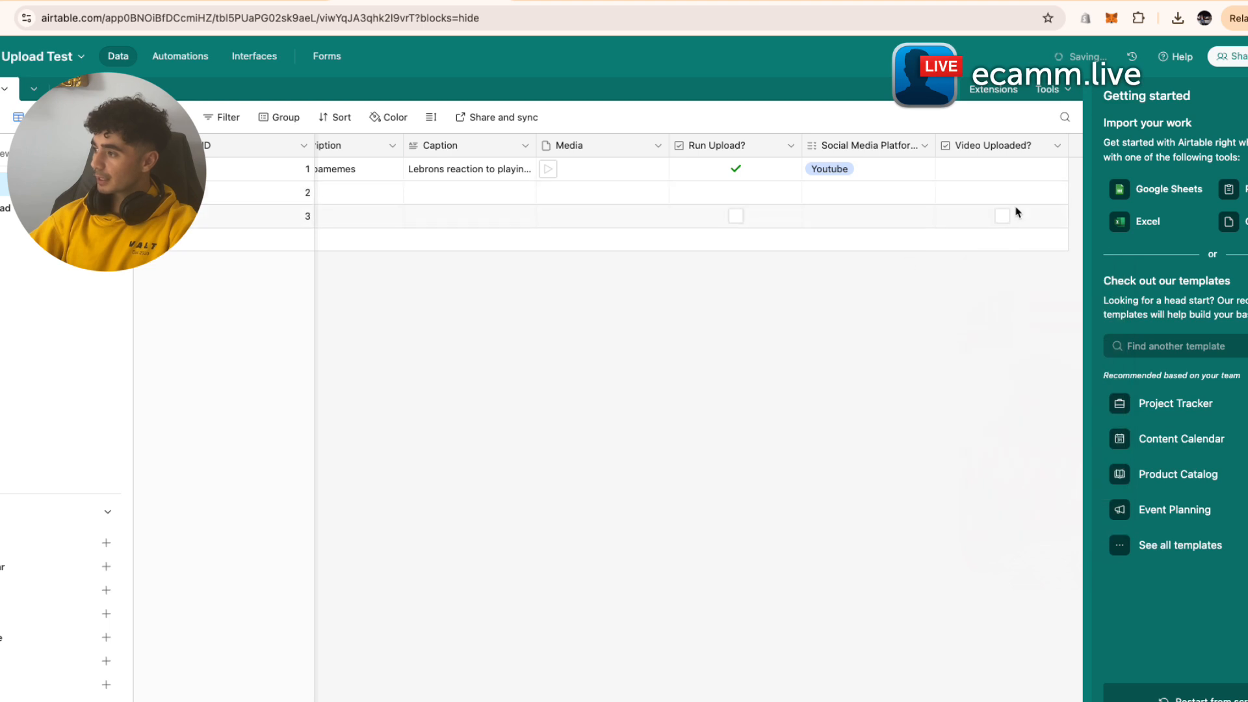
- Add a 'PostID' single line text field, then go back to Make to add a step after YouTube
scroll(1017, 212, "right", 2)
left_click(1007, 145)
type("po")
key("BackSpace")
key("BackSpace")
type("PostID")
left_click(1036, 286)
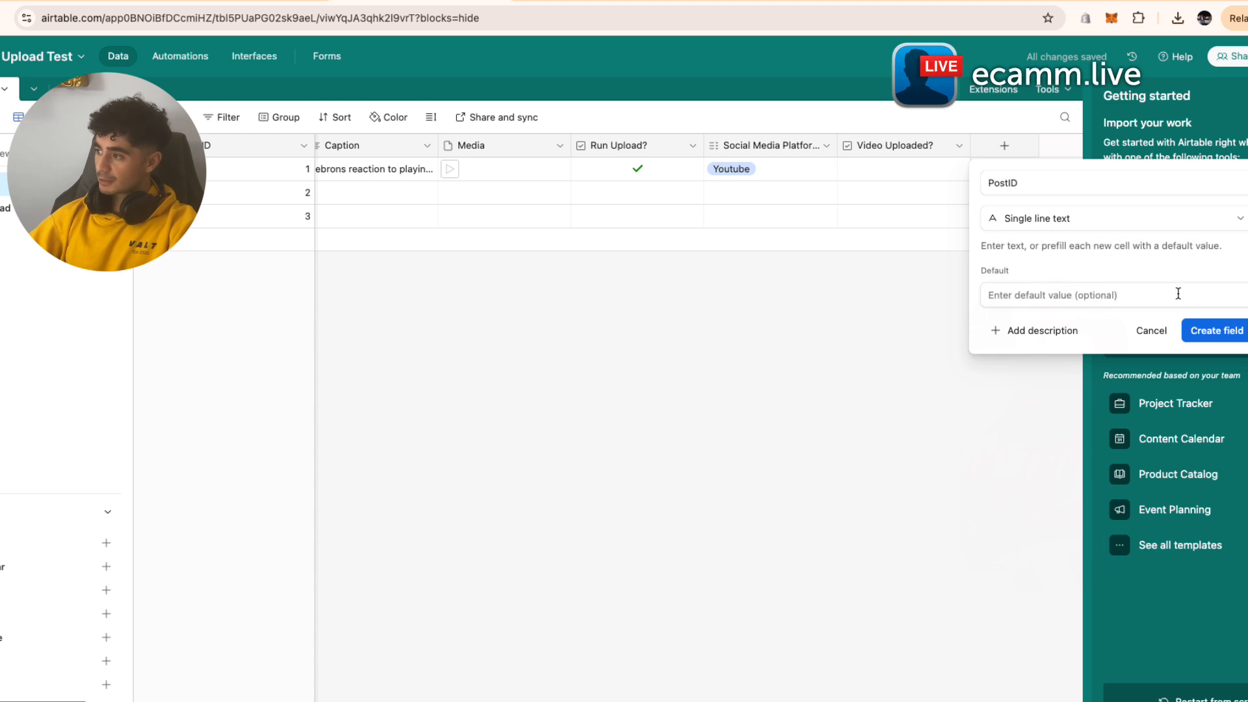
left_click(1217, 331)
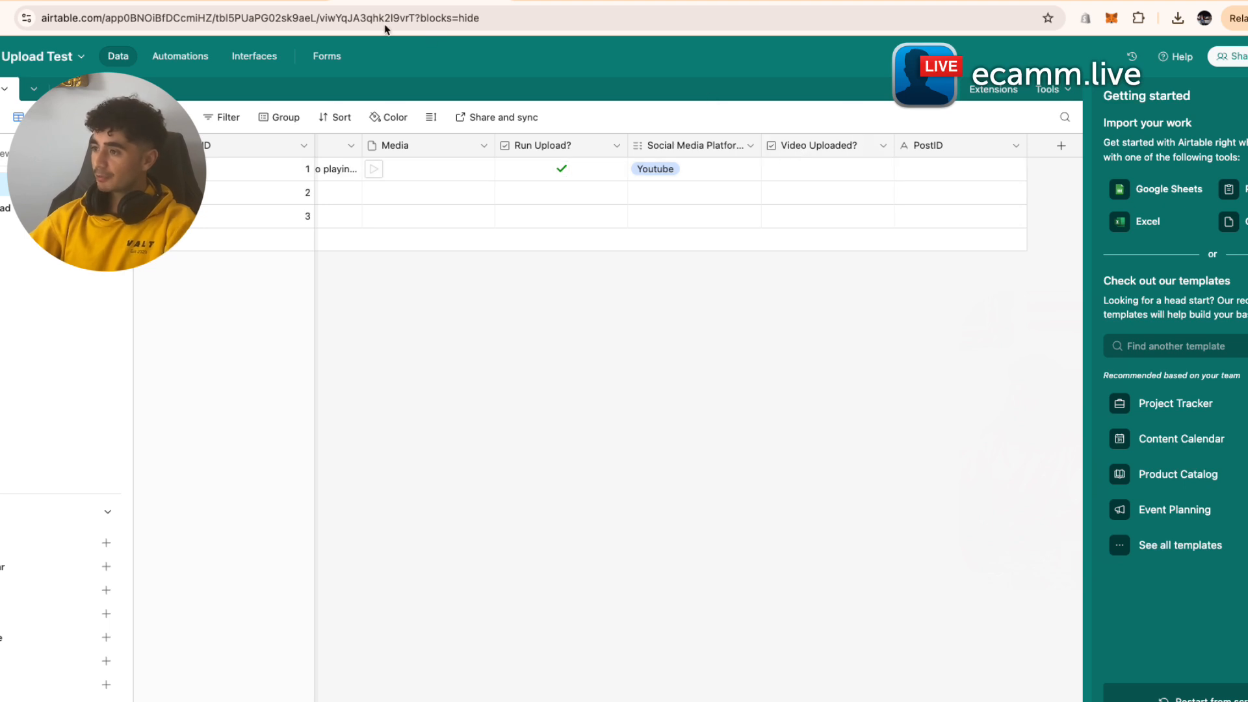
left_click(635, 2)
left_click(772, 301)
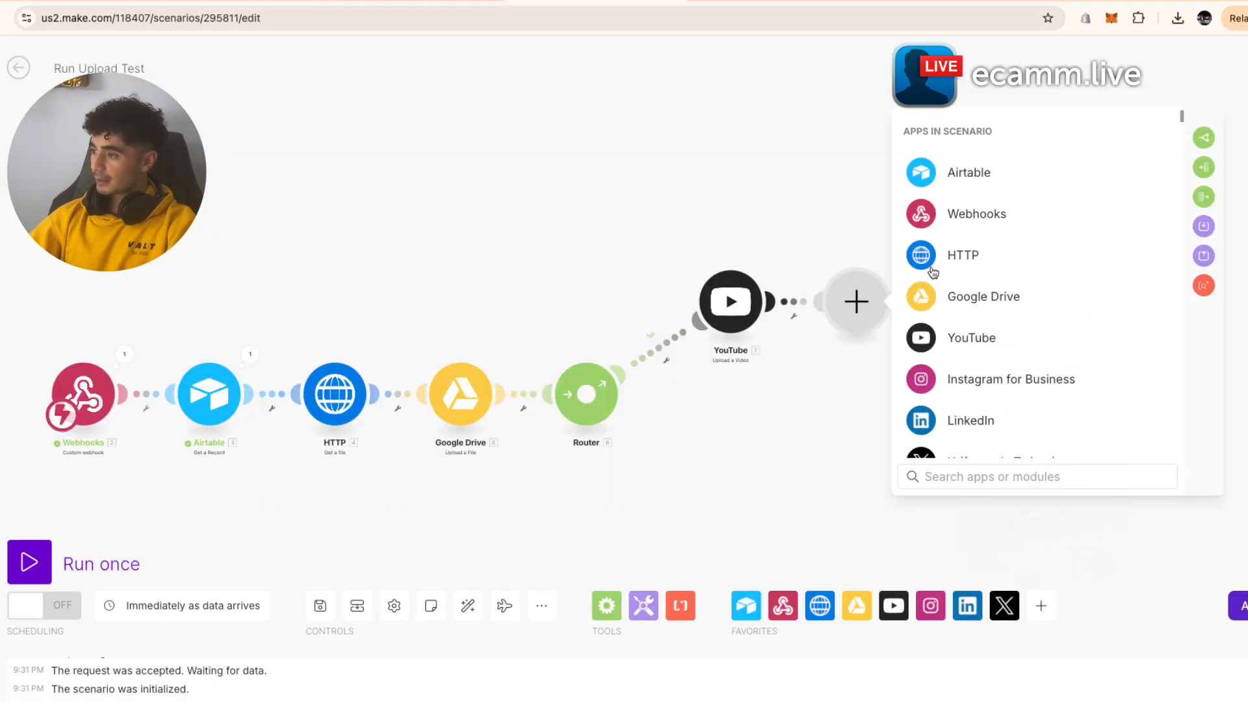
- Add an Airtable 'Update a Record' module, granting the connection access to the Auto Upload Test base
left_click(943, 191)
scroll(955, 383, "down", 2)
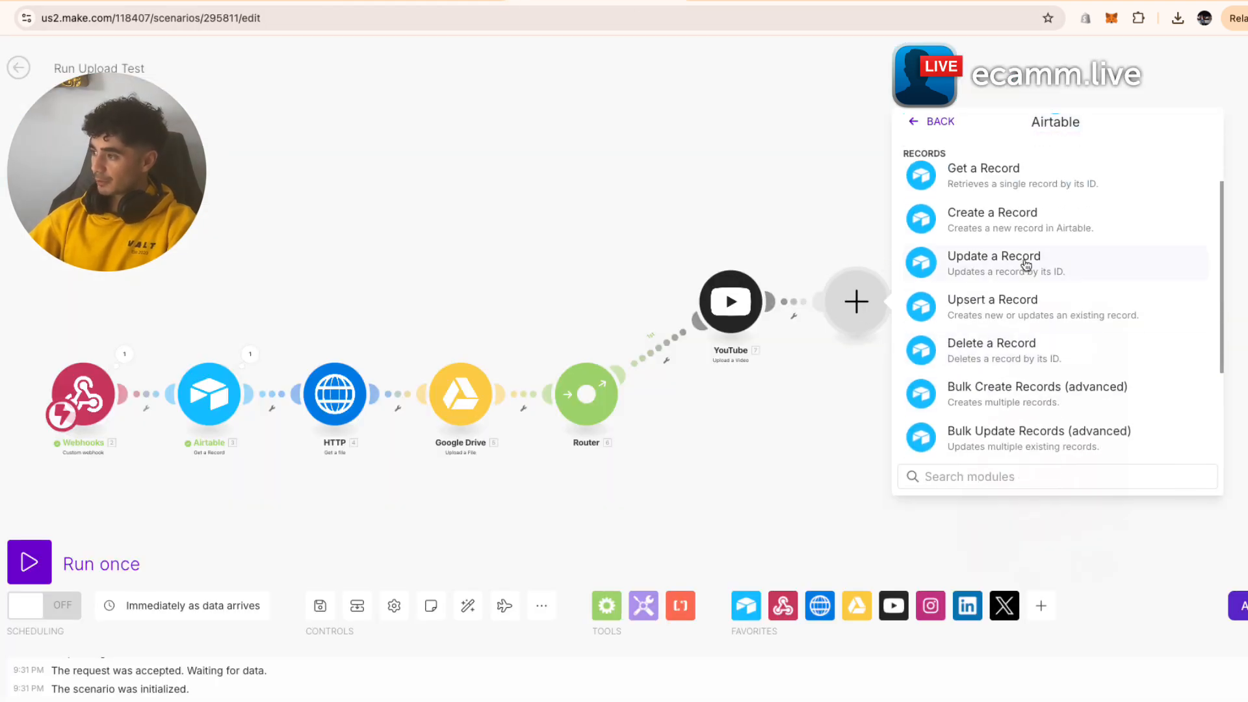
left_click(1024, 263)
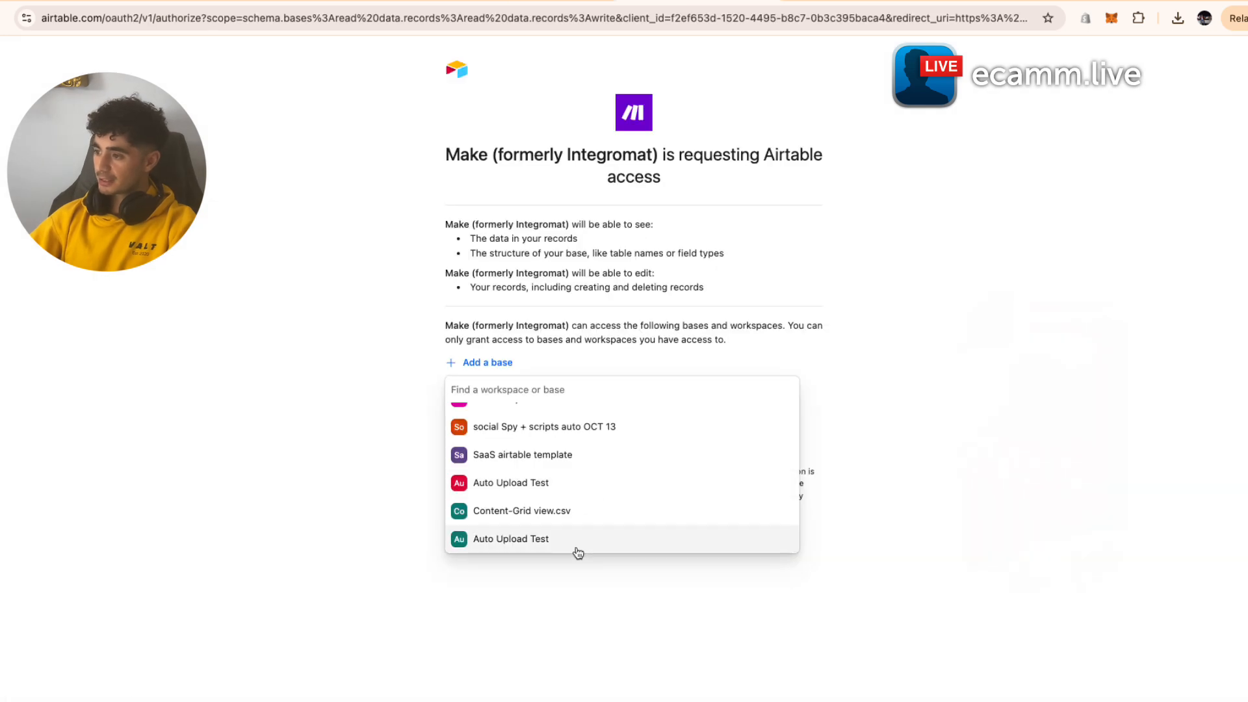
left_click(575, 550)
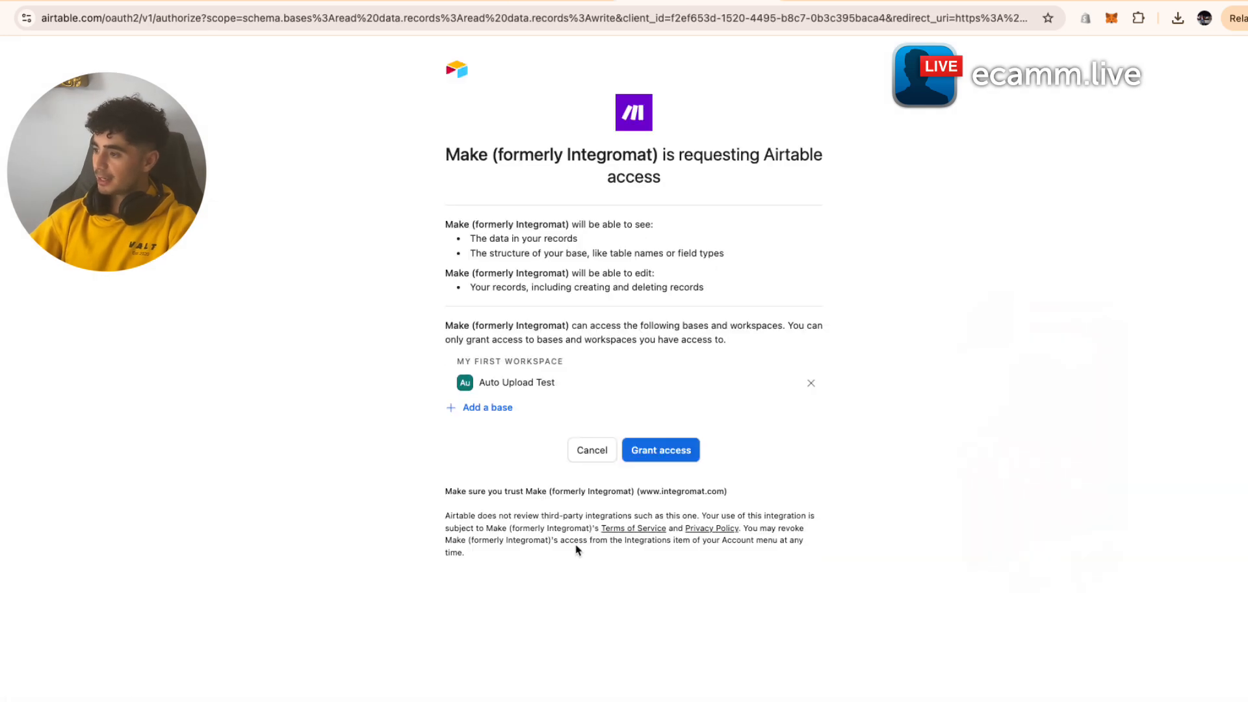
left_click(676, 450)
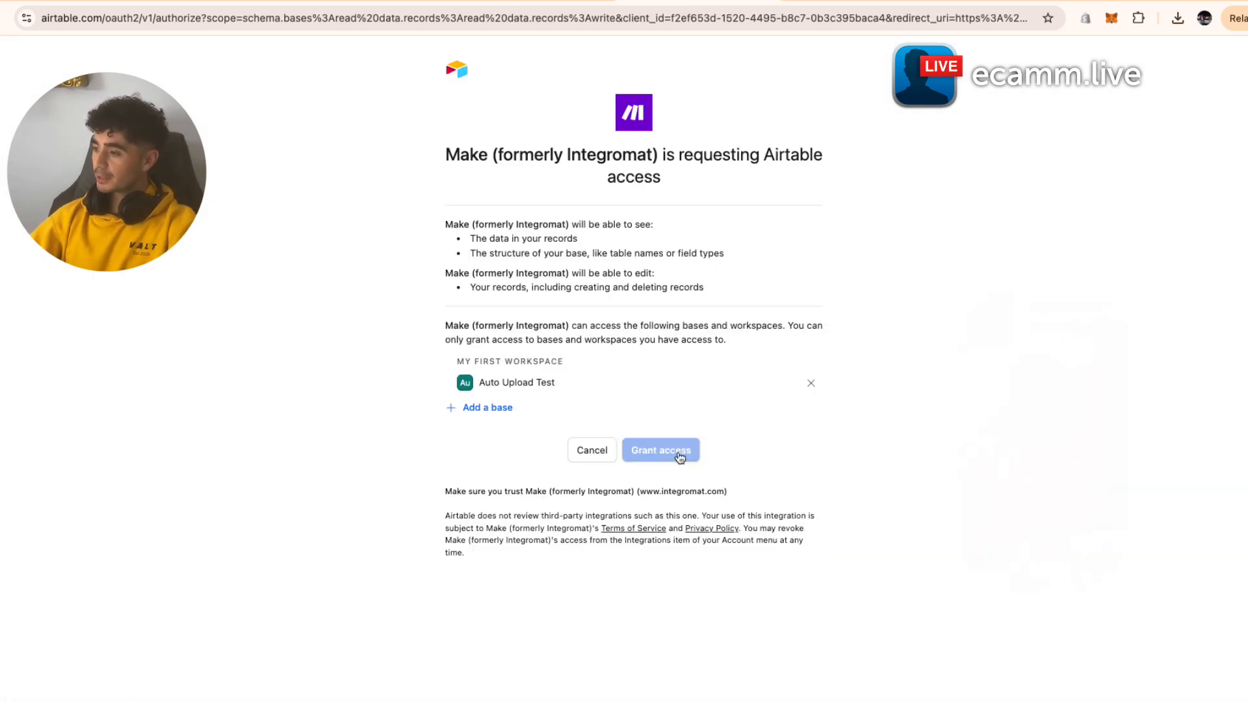
left_click(1055, 286)
- Choose base Auto Upload Test and table User Inputs, and map the record's 3. ID into Record ID
left_click(1054, 309)
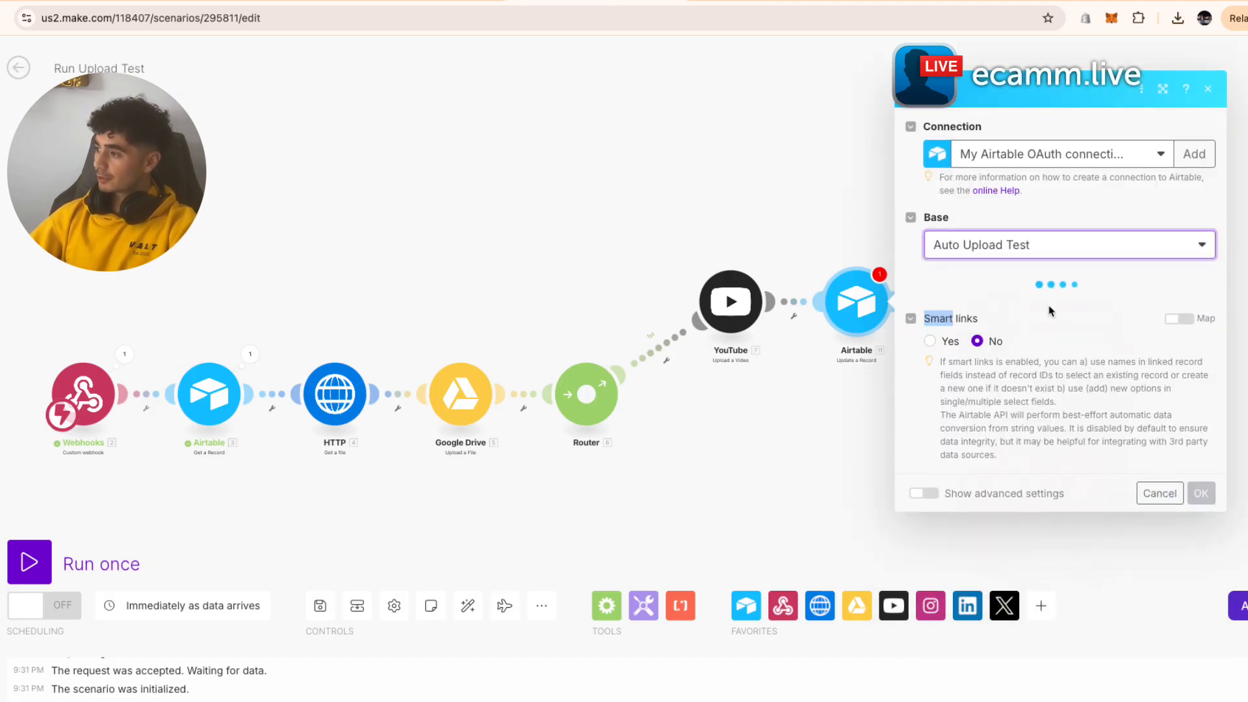
left_click(1048, 310)
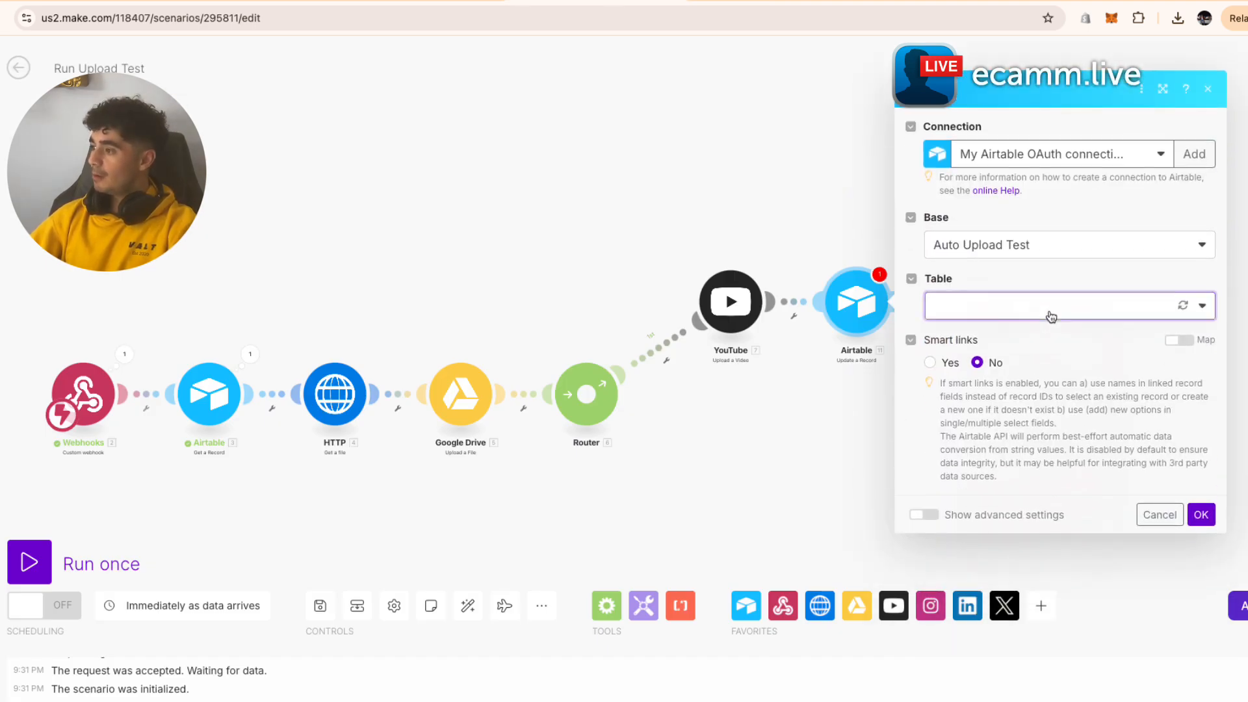
left_click(1045, 325)
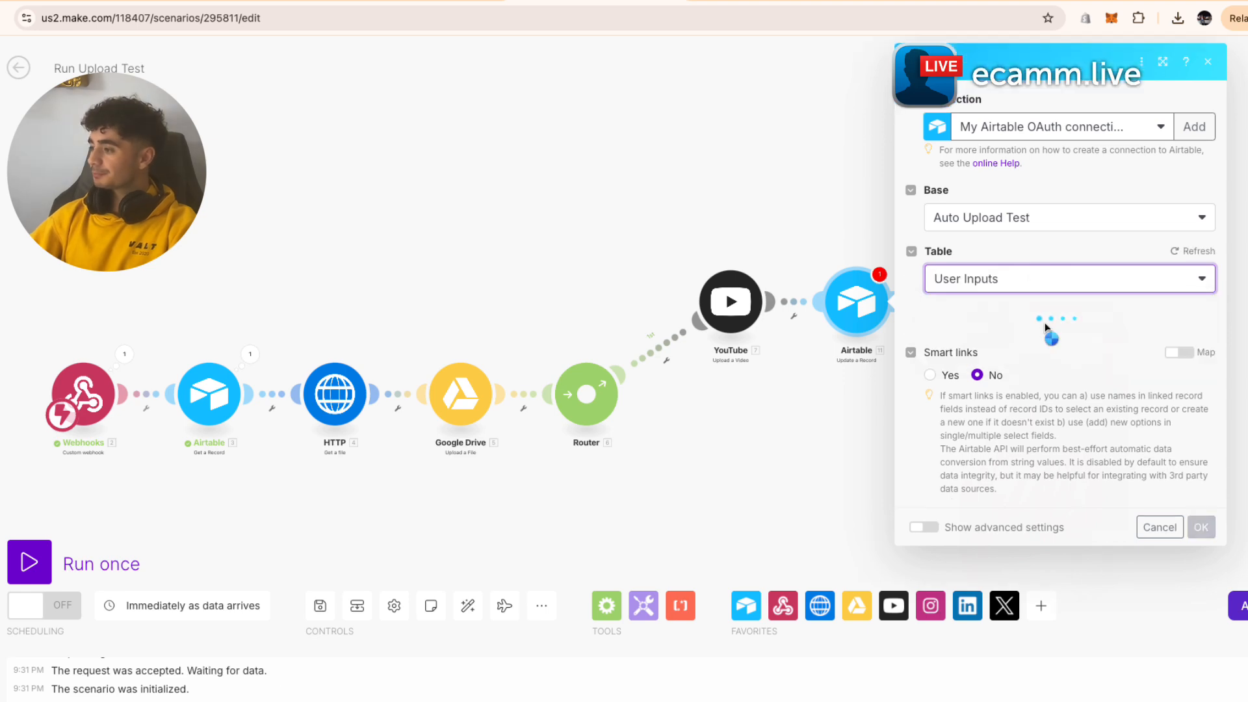
left_click(1045, 336)
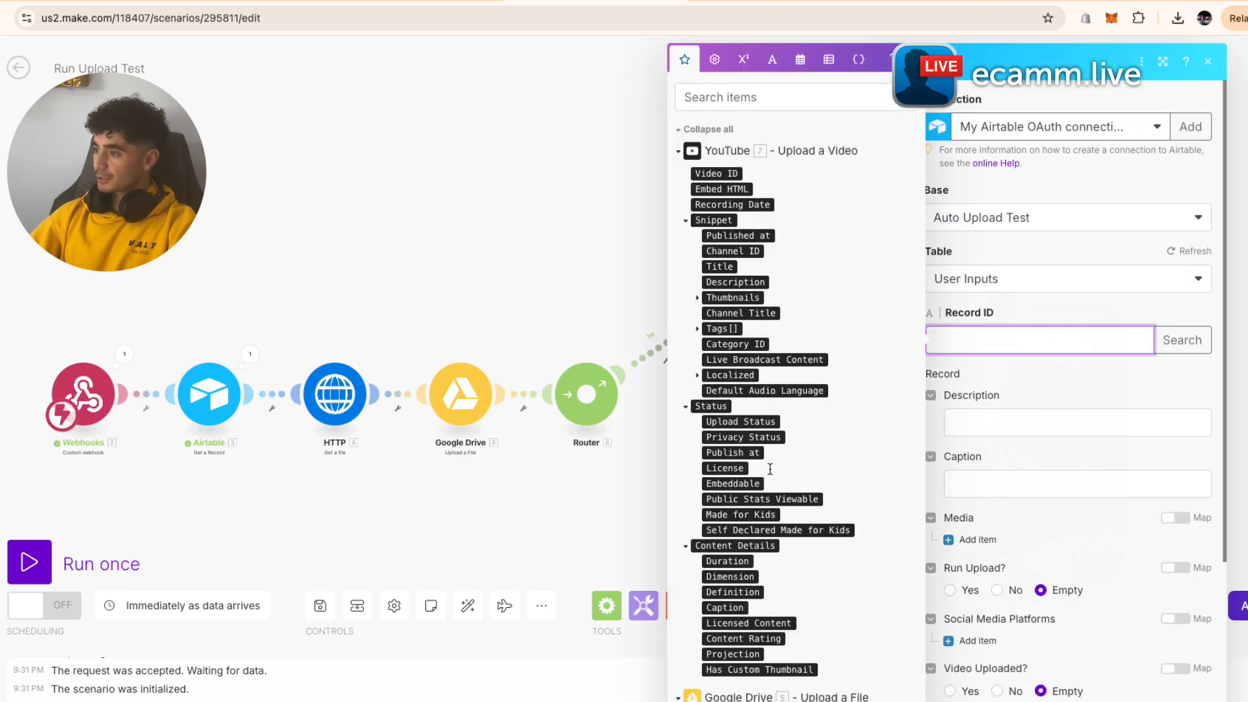
scroll(770, 472, "down", 15)
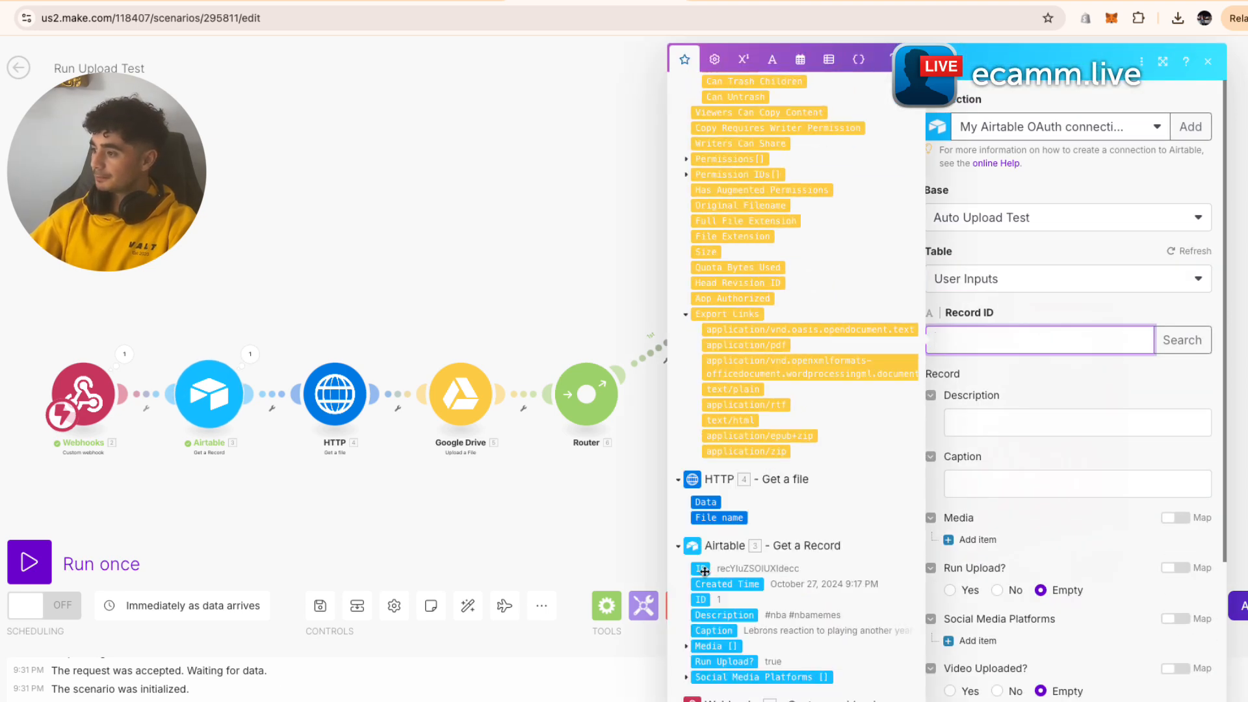
left_click(701, 568)
left_click(1075, 400)
- Set Video Uploaded? to Yes, map YouTube's 7. Video ID into PostID, and save
scroll(1069, 496, "down", 2)
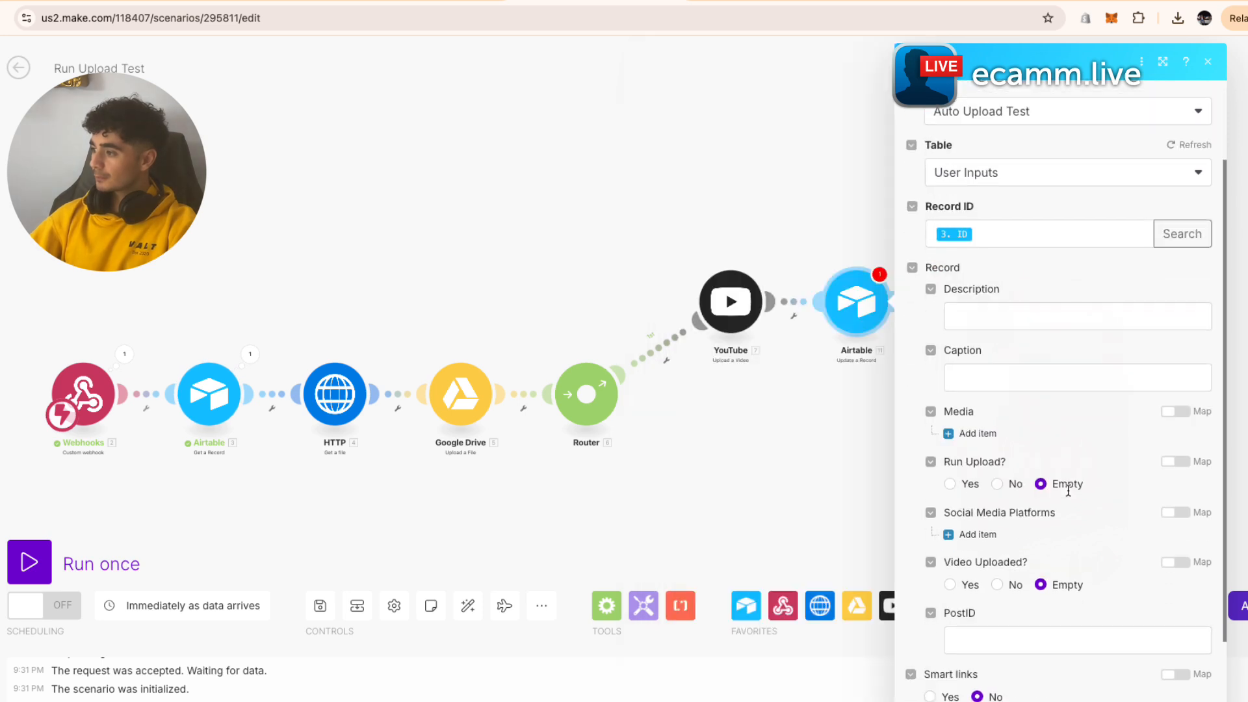
scroll(1085, 390, "down", 3)
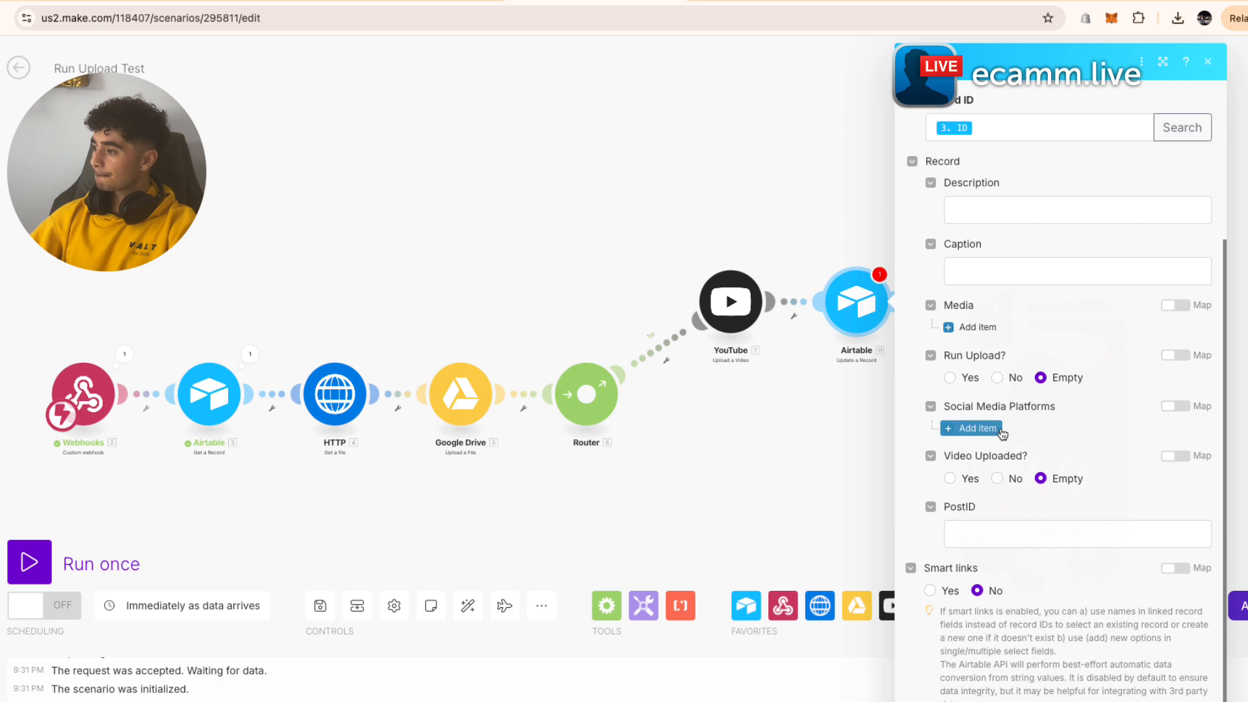
left_click_drag(944, 456, 1061, 460)
left_click(950, 479)
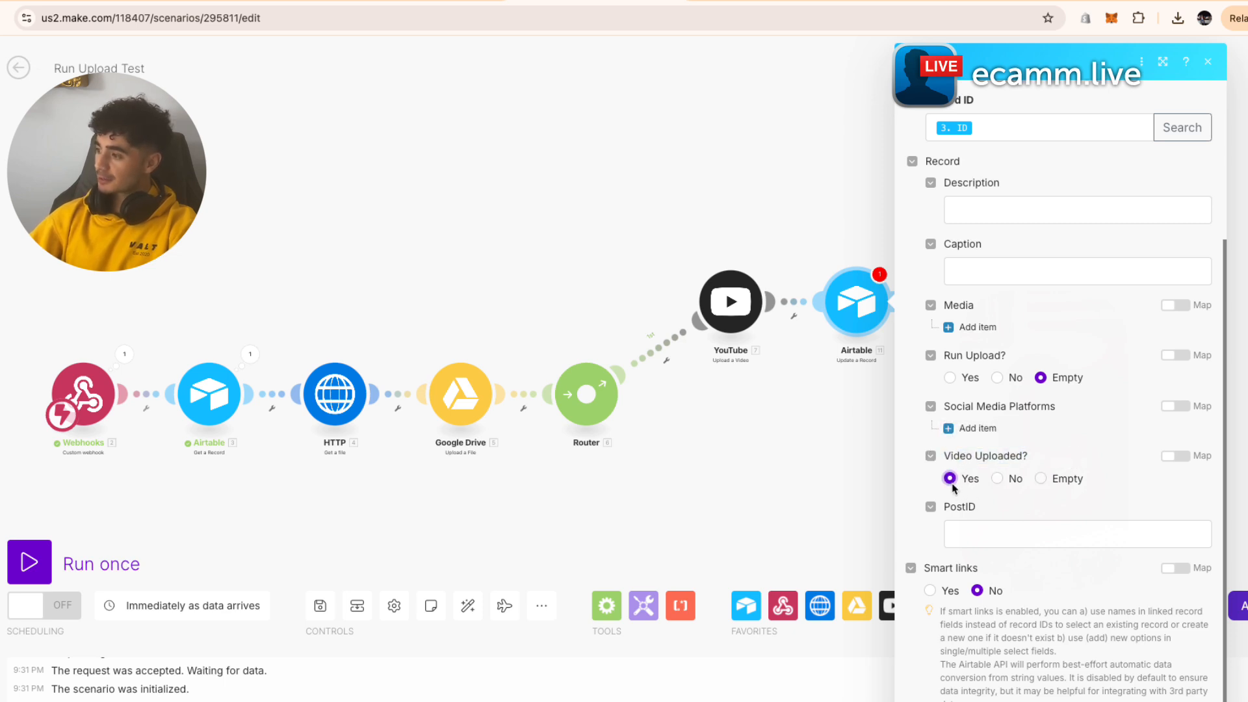
left_click(1005, 535)
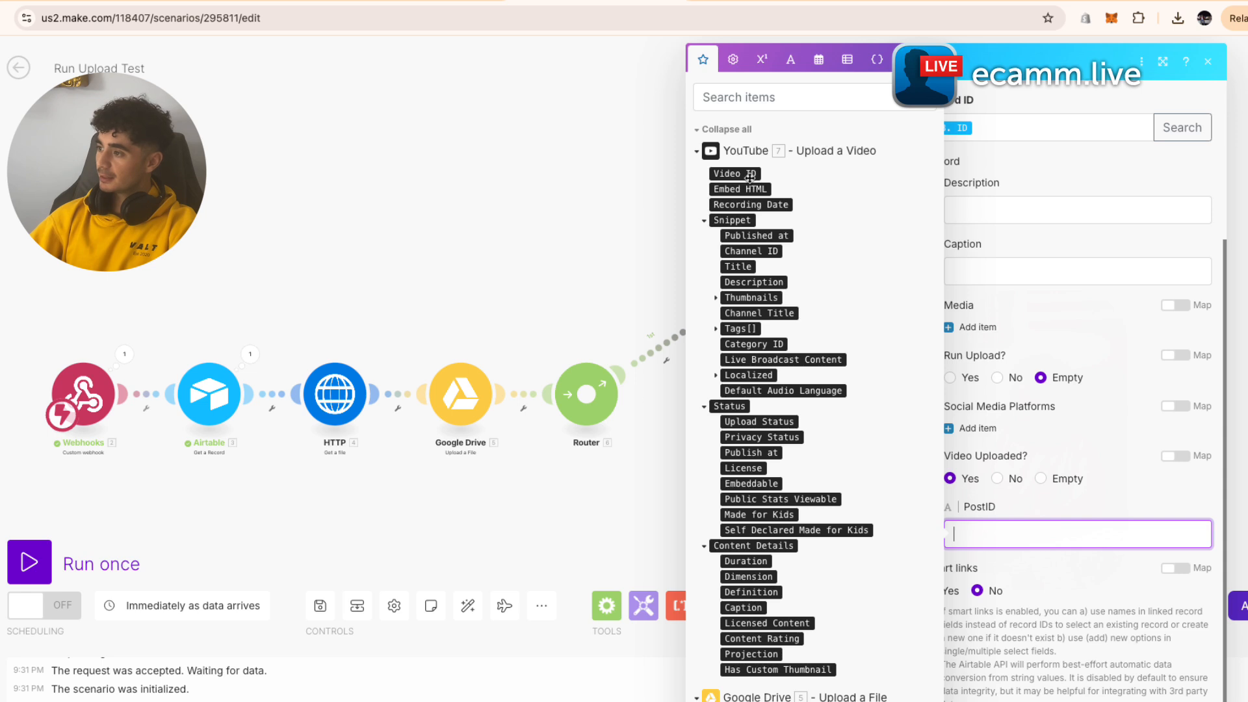
left_click_drag(742, 174, 1014, 534)
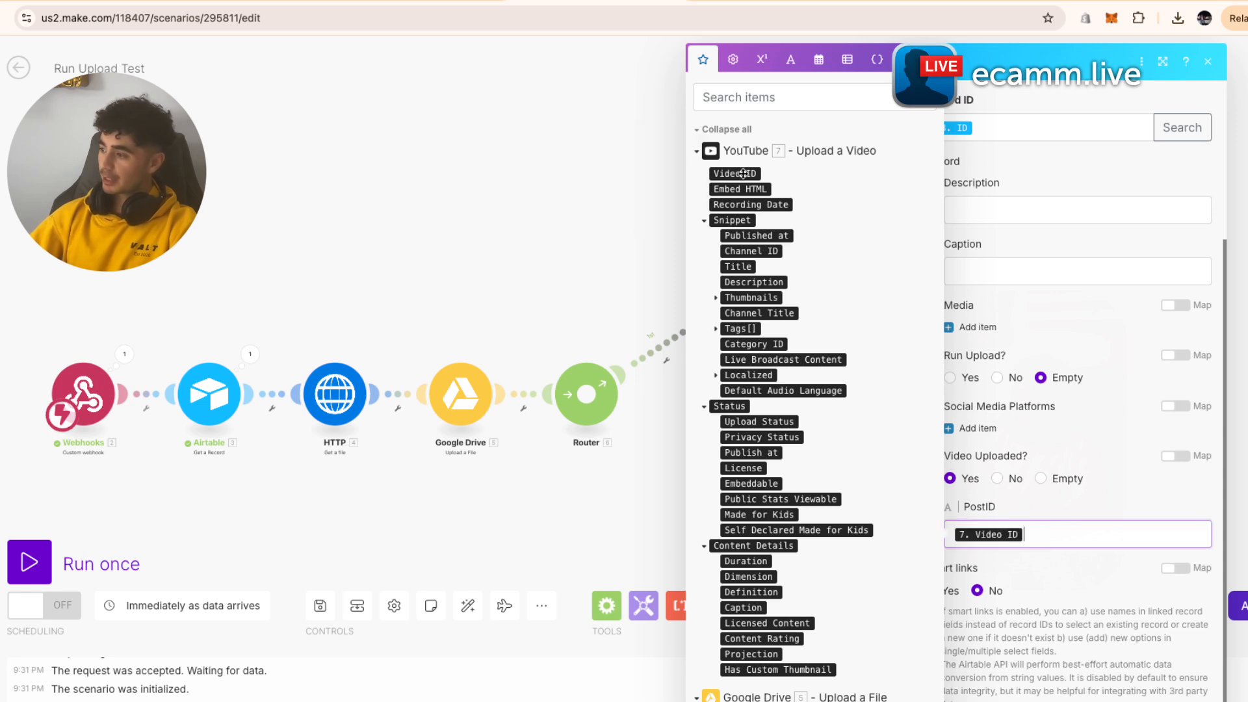
left_click(1150, 494)
scroll(1071, 280, "up", 3)
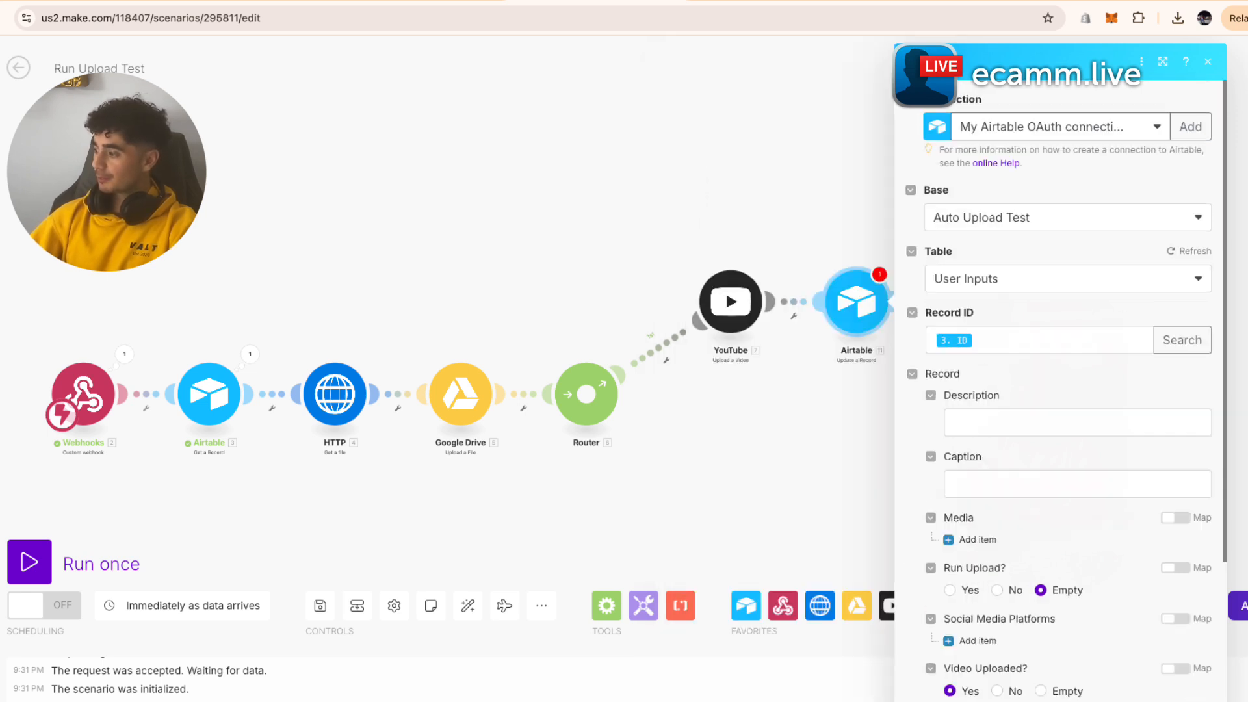
left_click(1195, 700)
left_click_drag(307, 253, 436, 253)
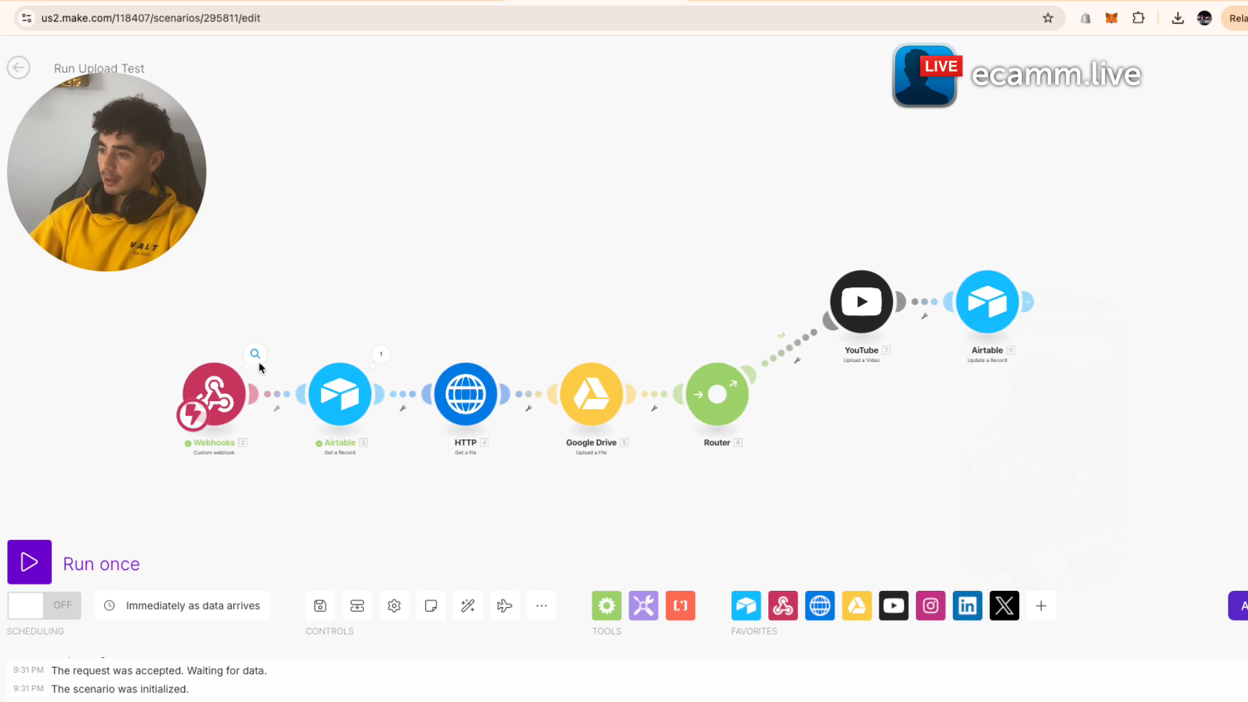
left_click(256, 357)
- Close the webhook data inspector and open the YouTube Upload a Video module's settings
left_click(175, 305)
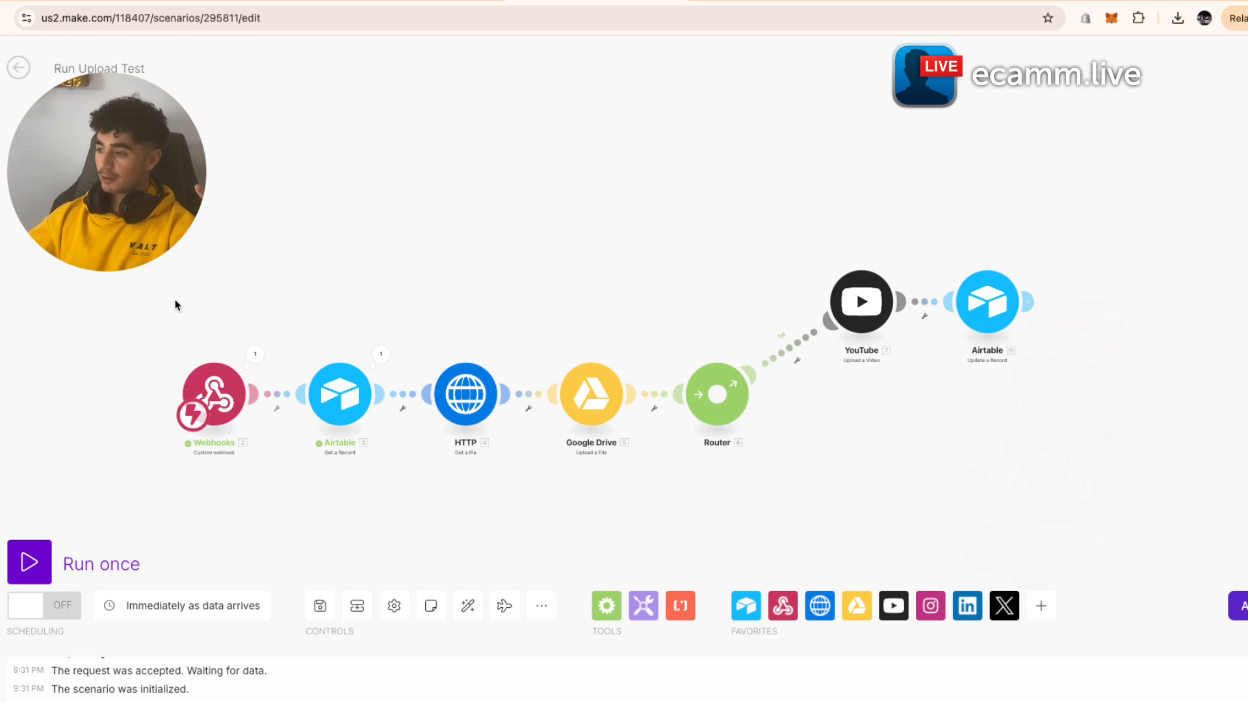
left_click(844, 322)
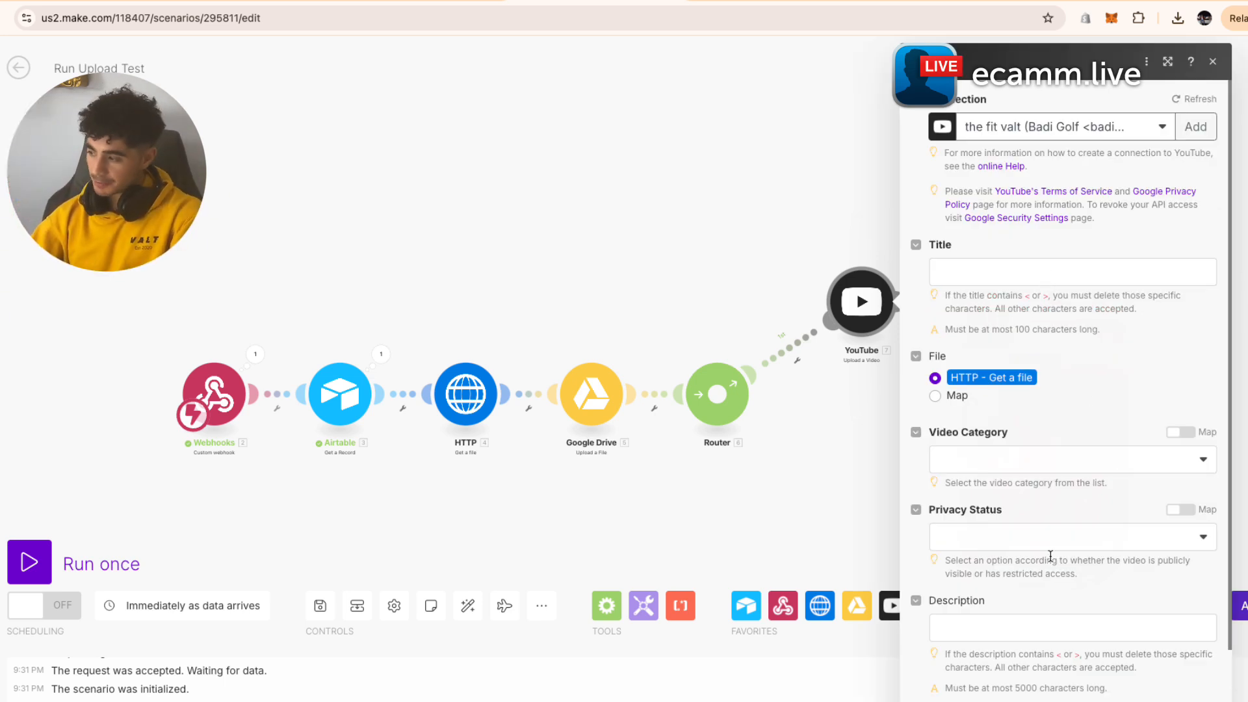
- Map the record's 3. Caption into the YouTube video Title
left_click(1018, 266)
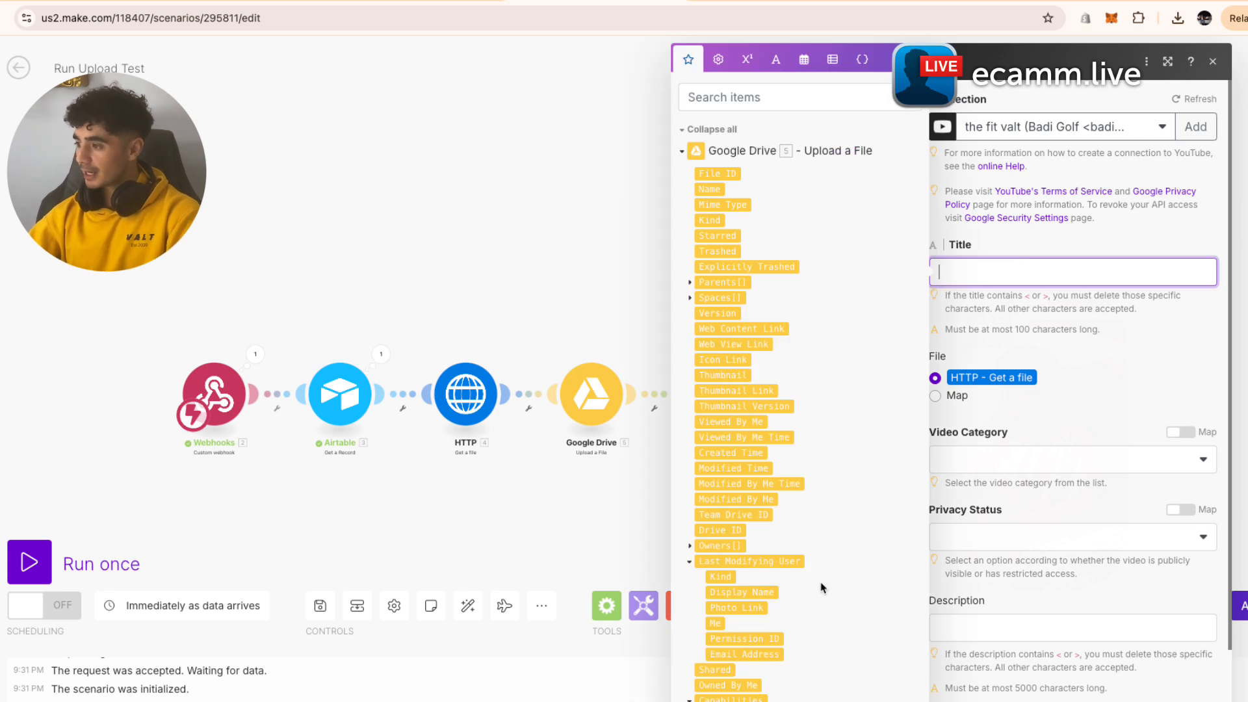
scroll(822, 587, "down", 8)
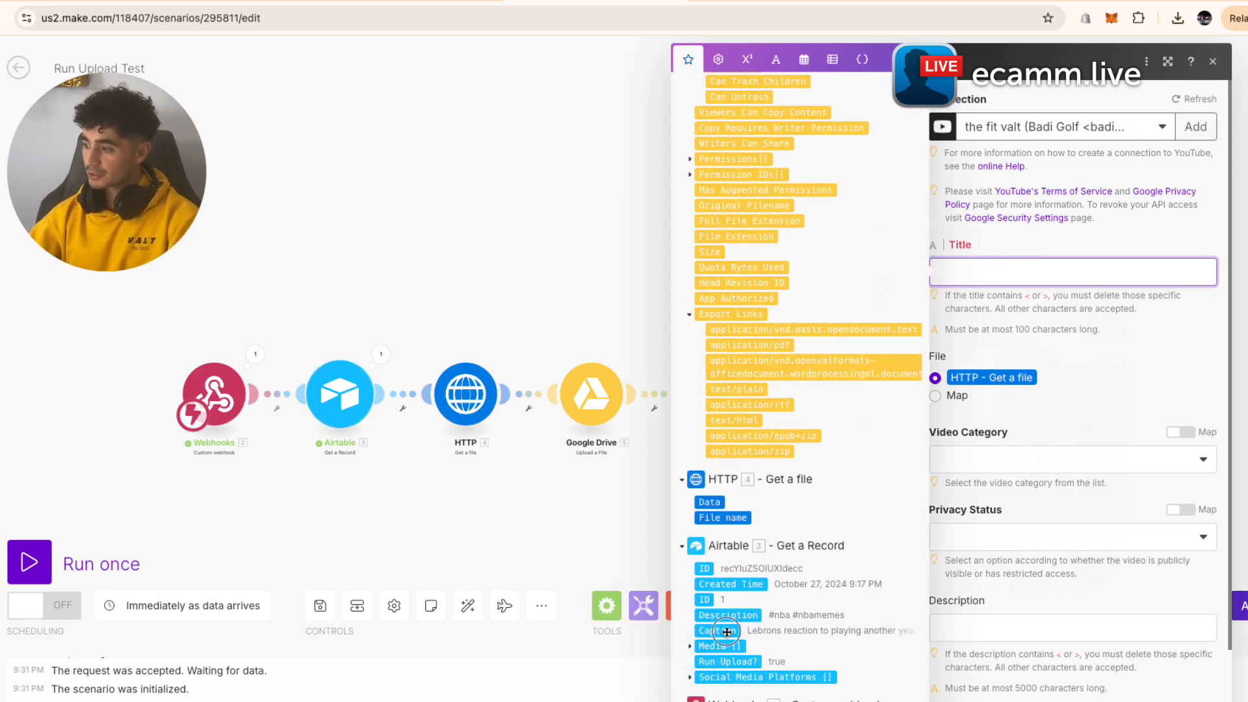
left_click(721, 632)
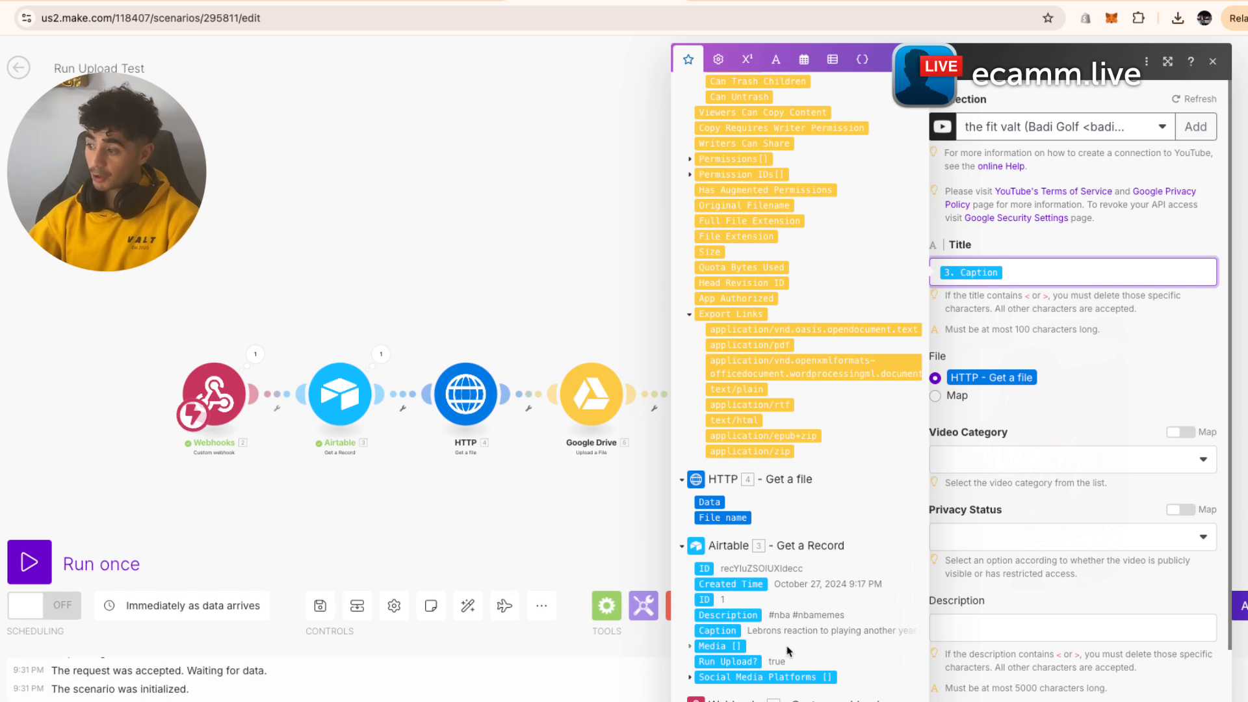
left_click(1149, 422)
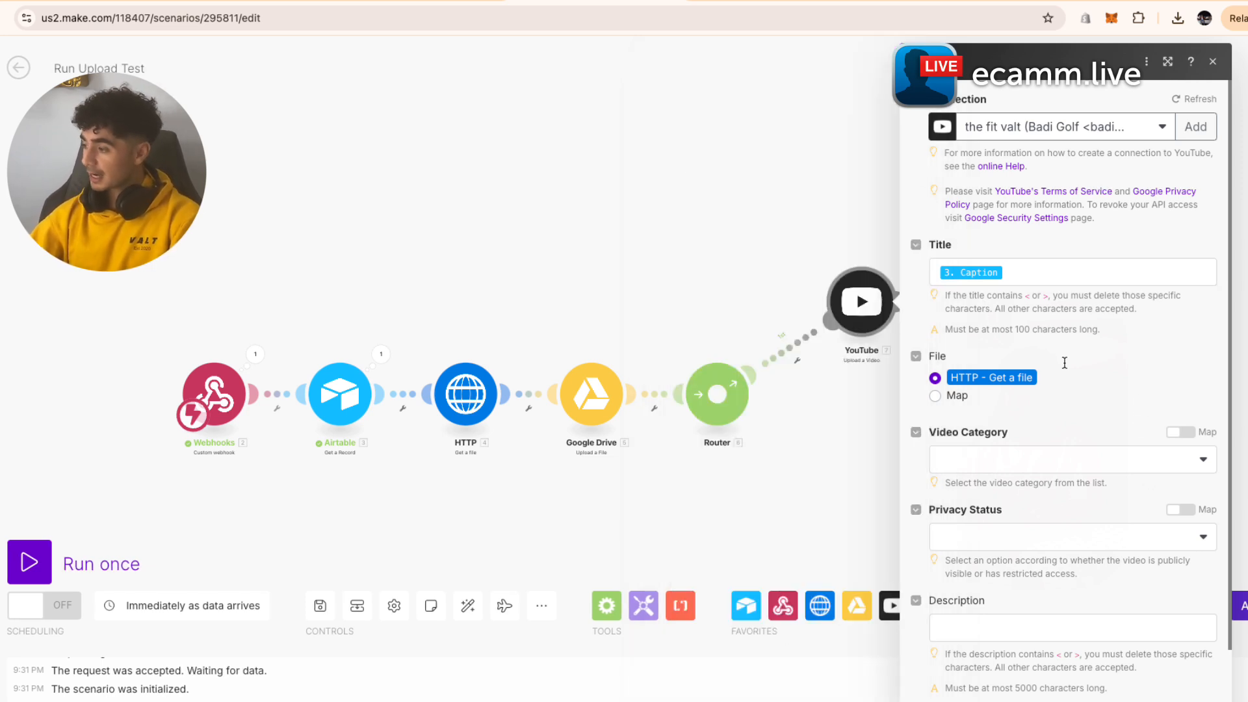
- Set the video category to Sports and privacy status to Public
scroll(1013, 403, "down", 1)
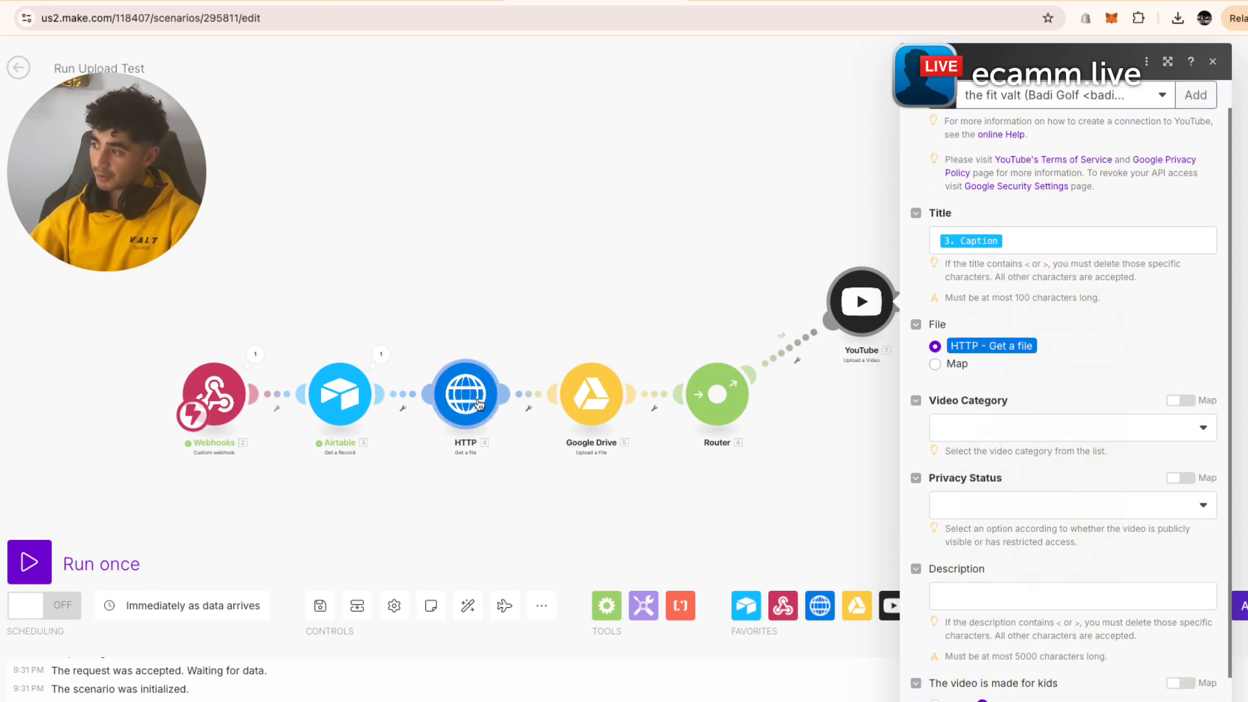
scroll(1156, 354, "down", 1)
left_click(1110, 386)
type("sp")
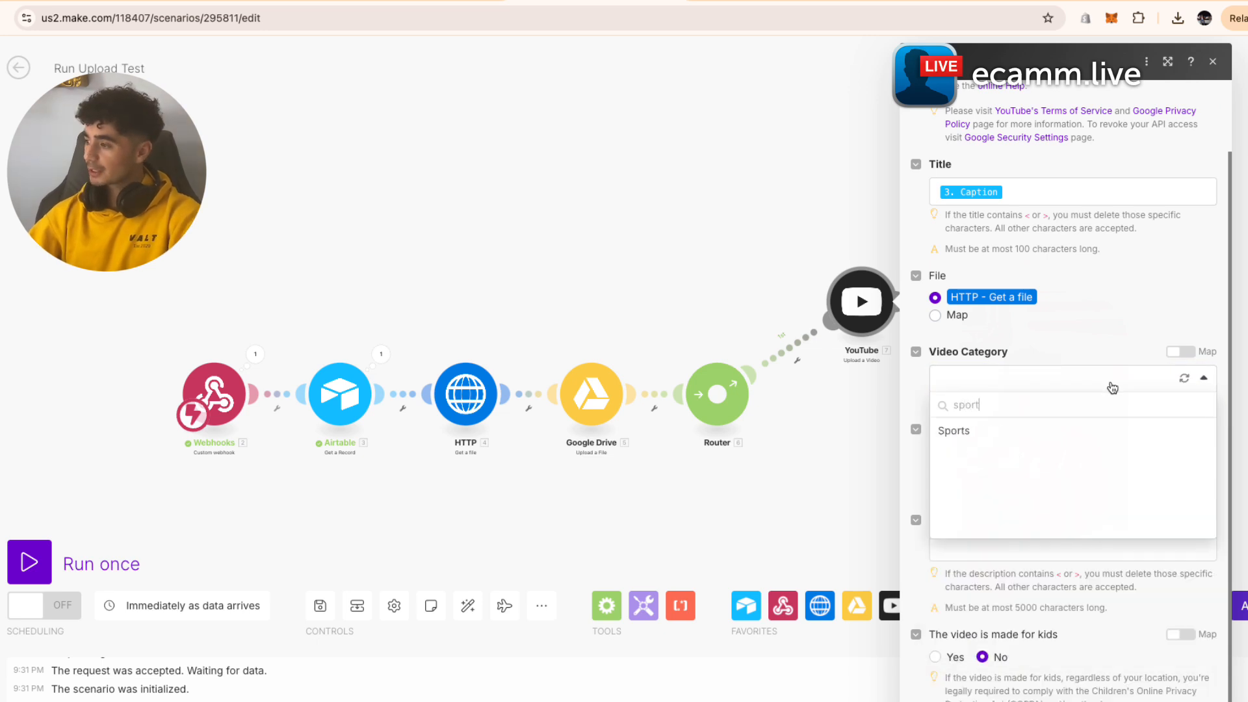
type("ort")
left_click(1110, 430)
left_click(1071, 455)
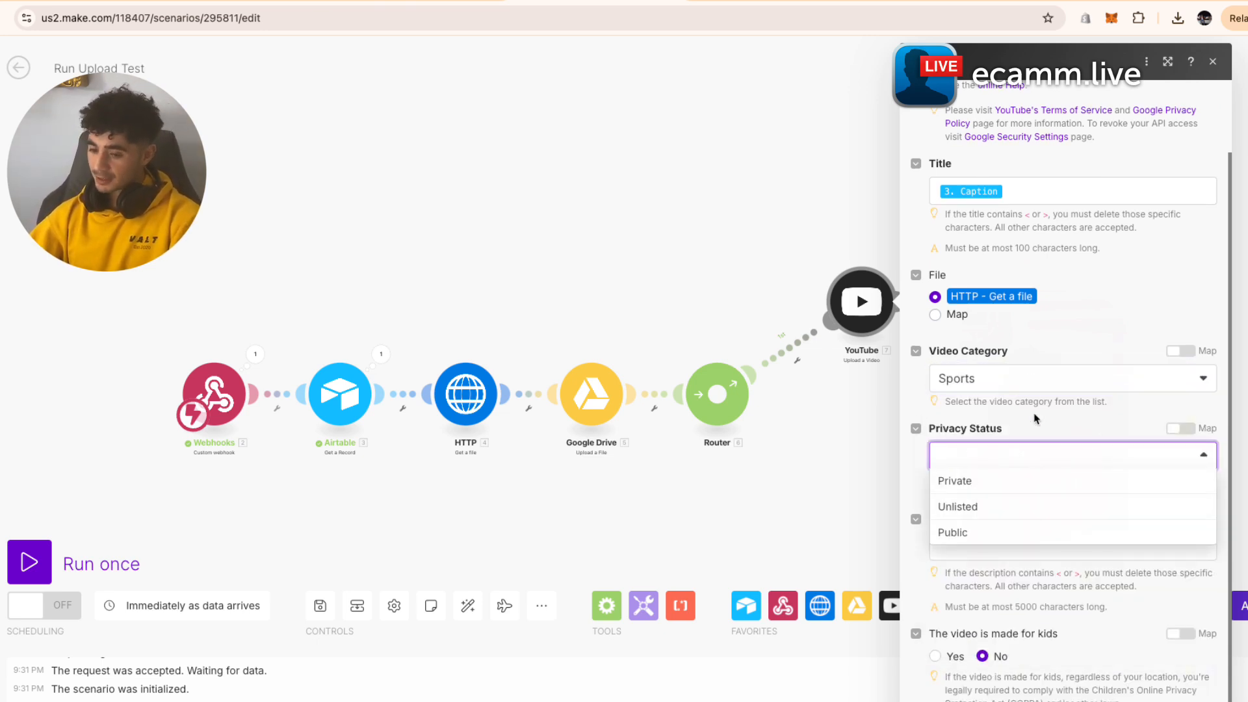
left_click(1018, 536)
- Map 3. Description into the video description and close the module settings
left_click(1033, 543)
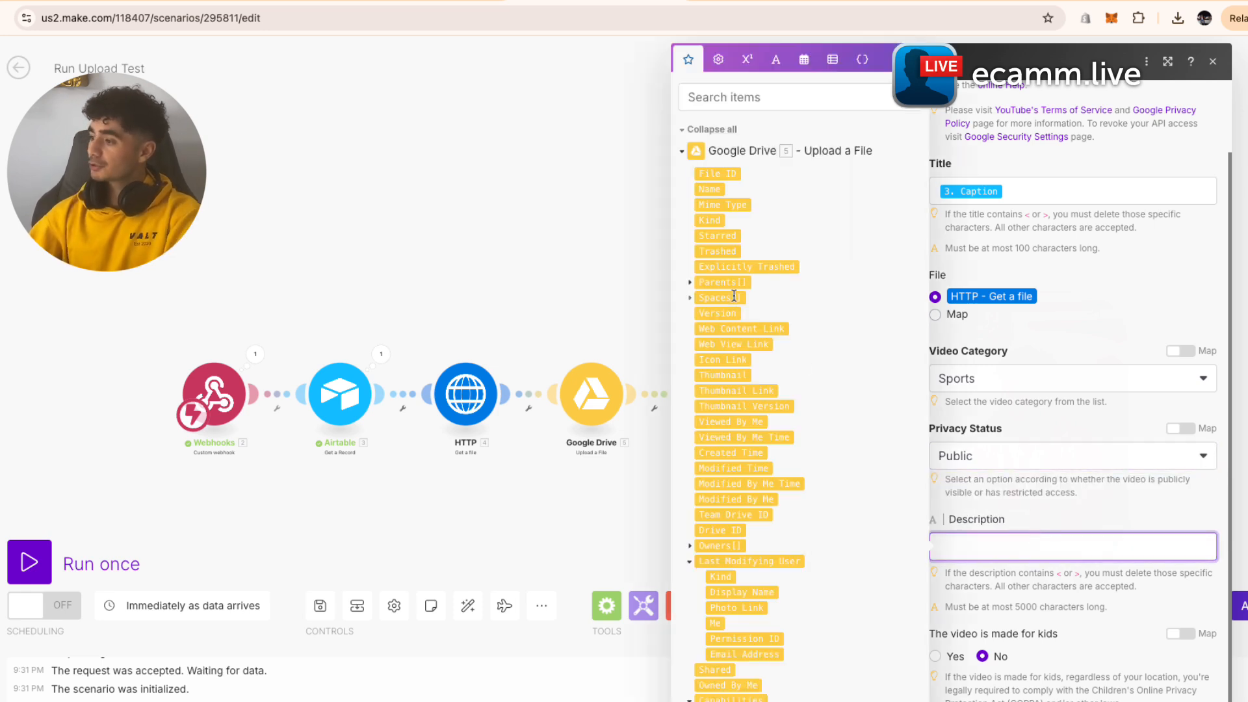
scroll(733, 293, "down", 5)
left_click(727, 614)
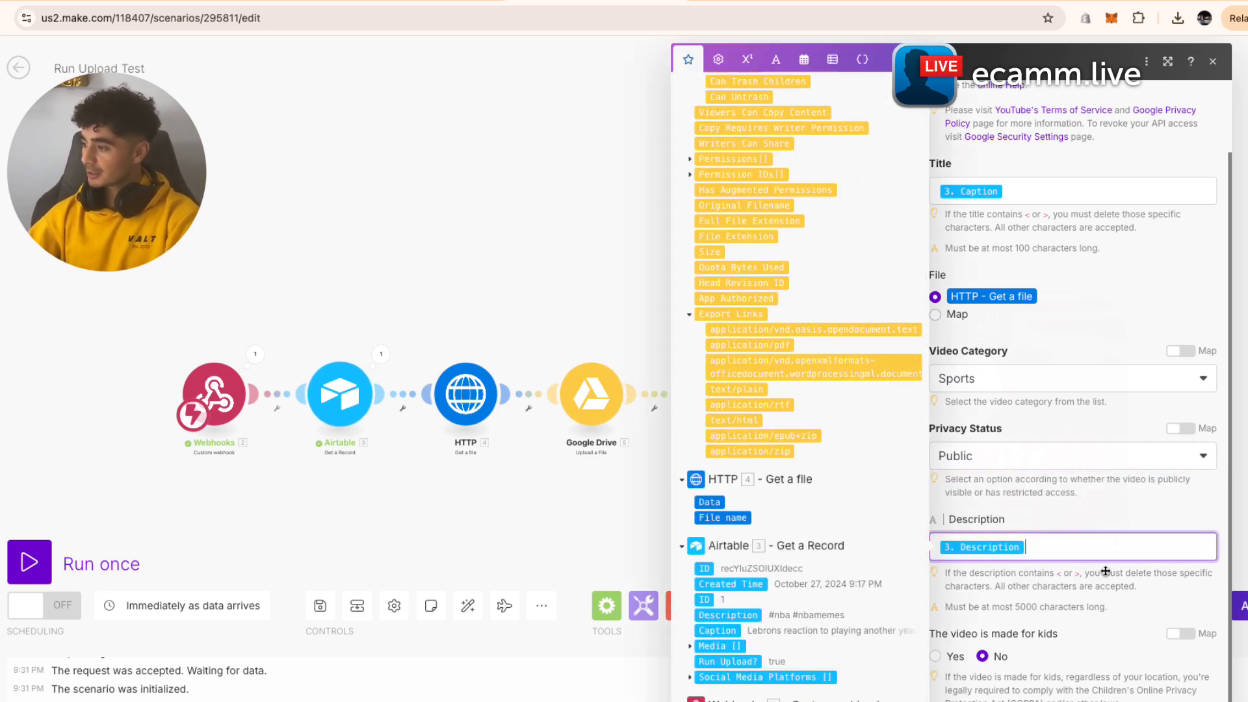
left_click(1181, 618)
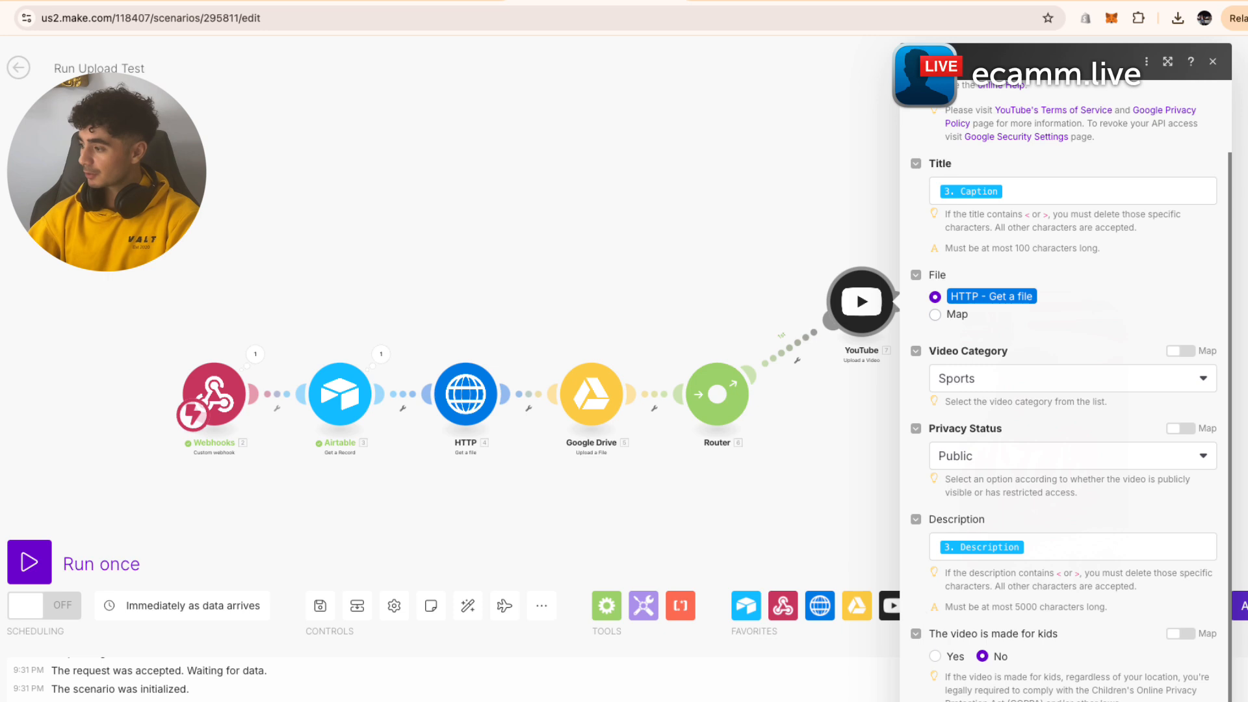
left_click(1203, 701)
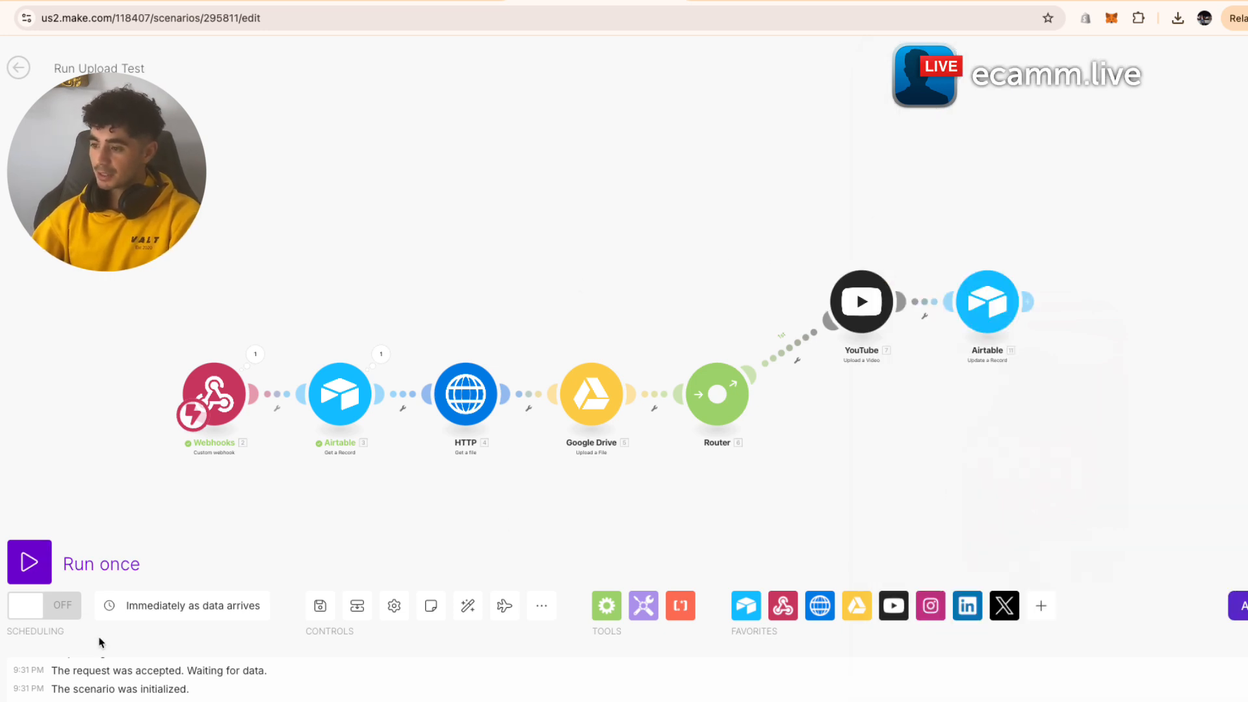
- Turn scheduling on and try the run timing options in Schedule settings
left_click(55, 609)
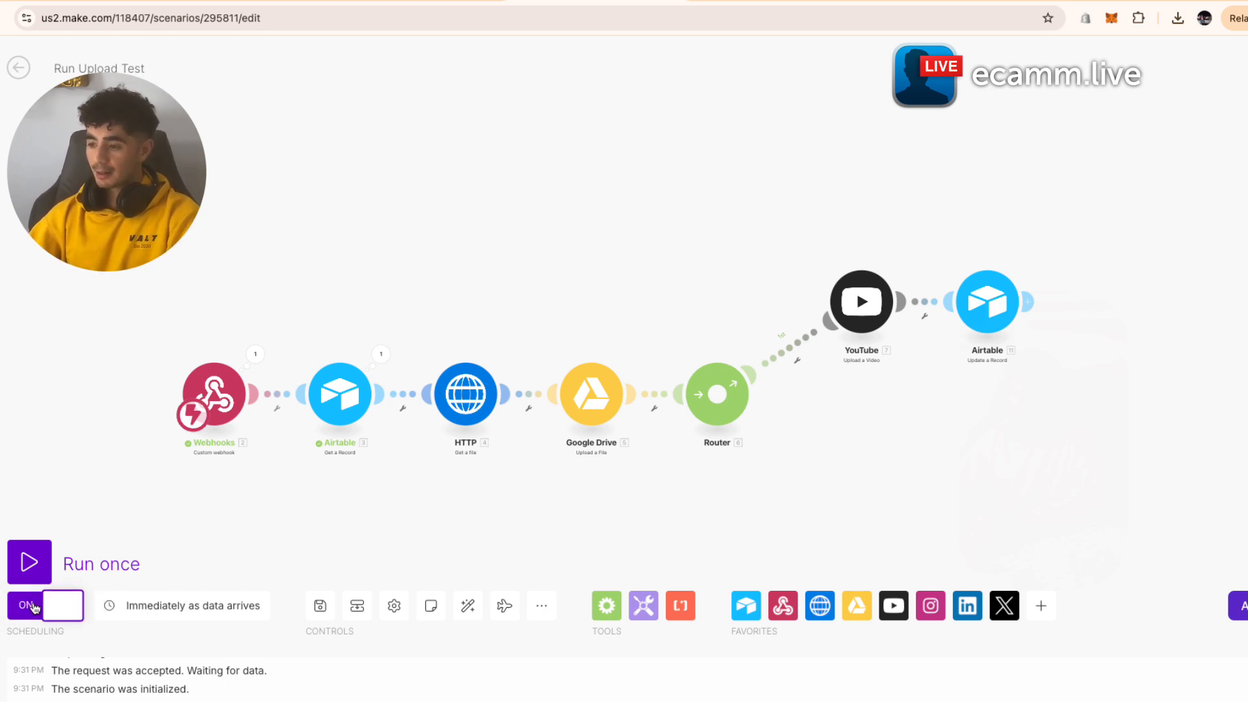
mouse_move(52, 606)
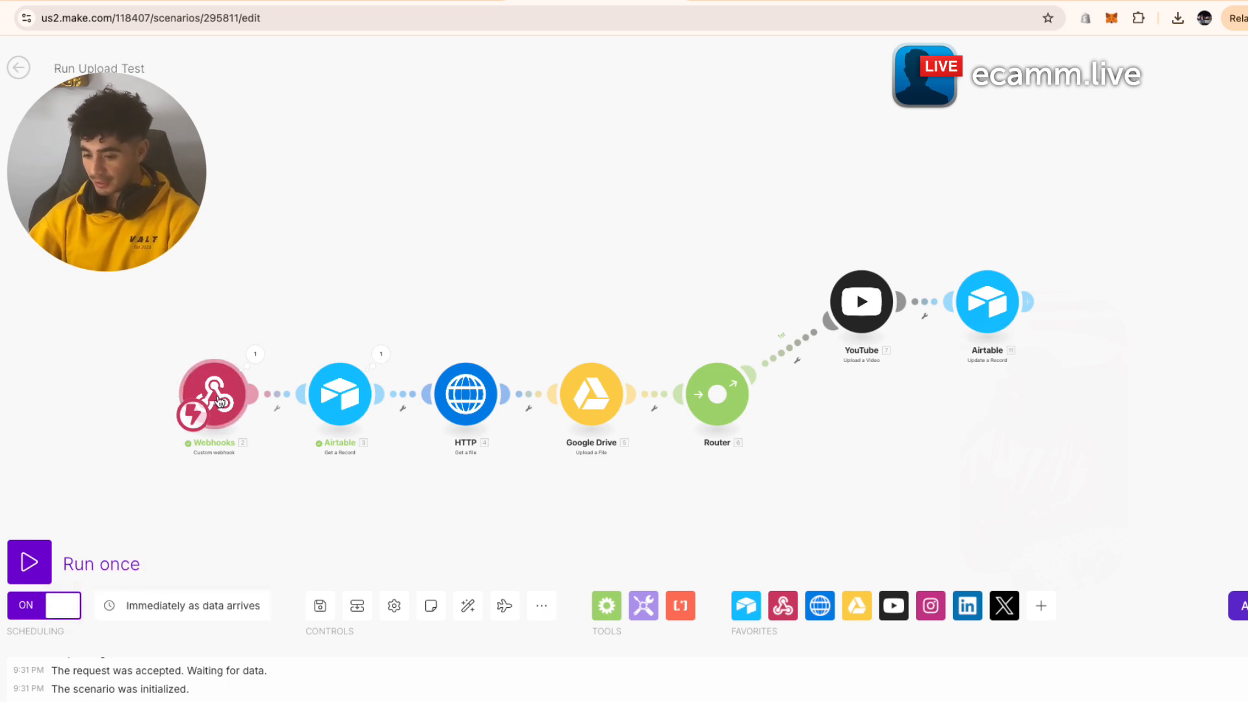
left_click(215, 608)
left_click(354, 422)
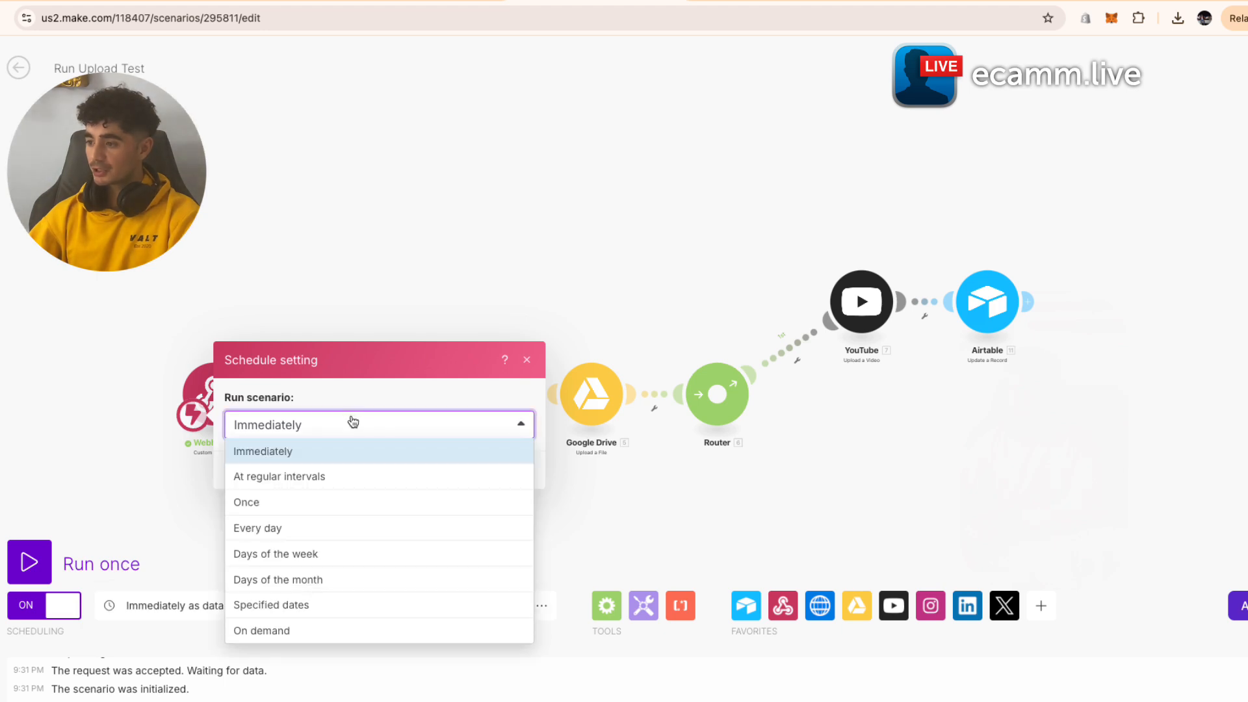
left_click(330, 479)
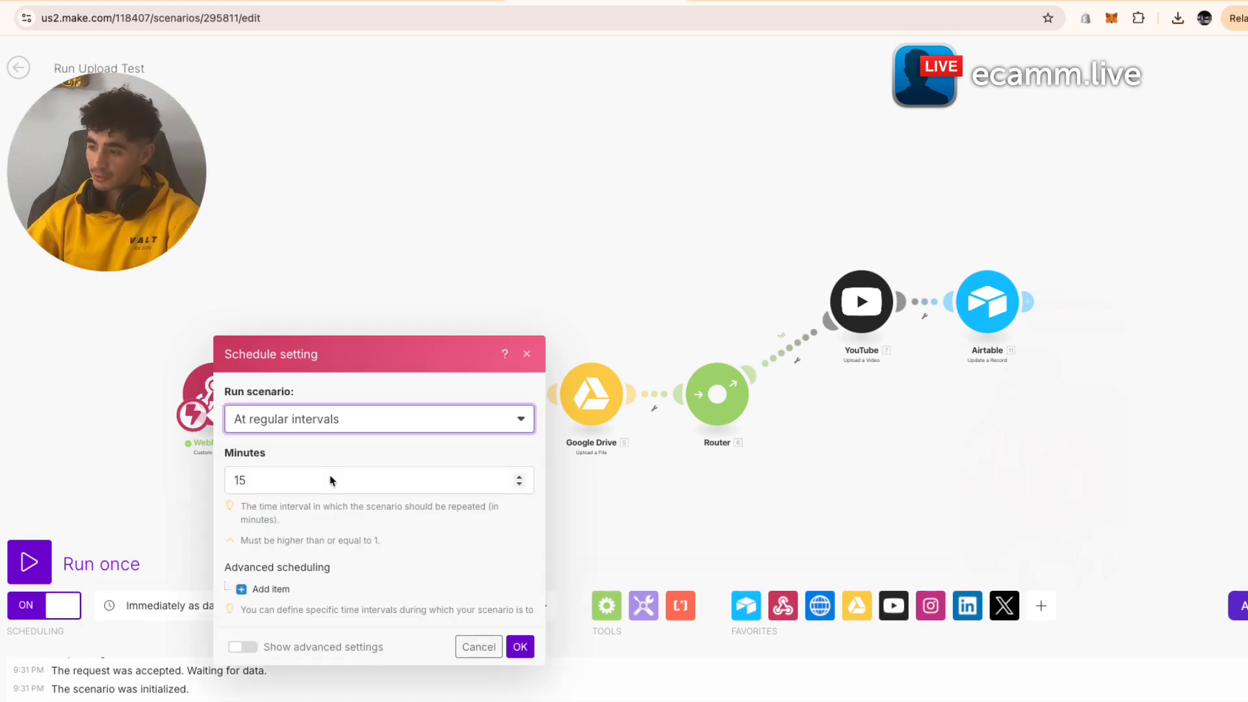
left_click(145, 353)
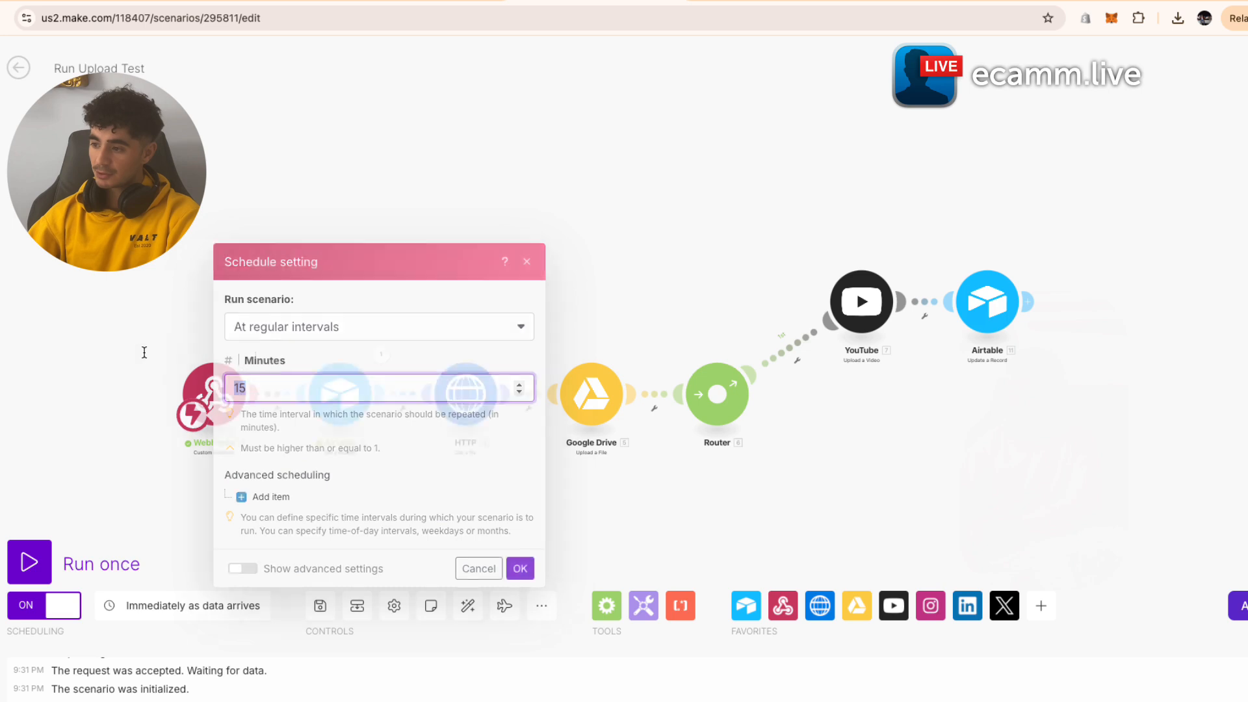
left_click(167, 603)
left_click(529, 476)
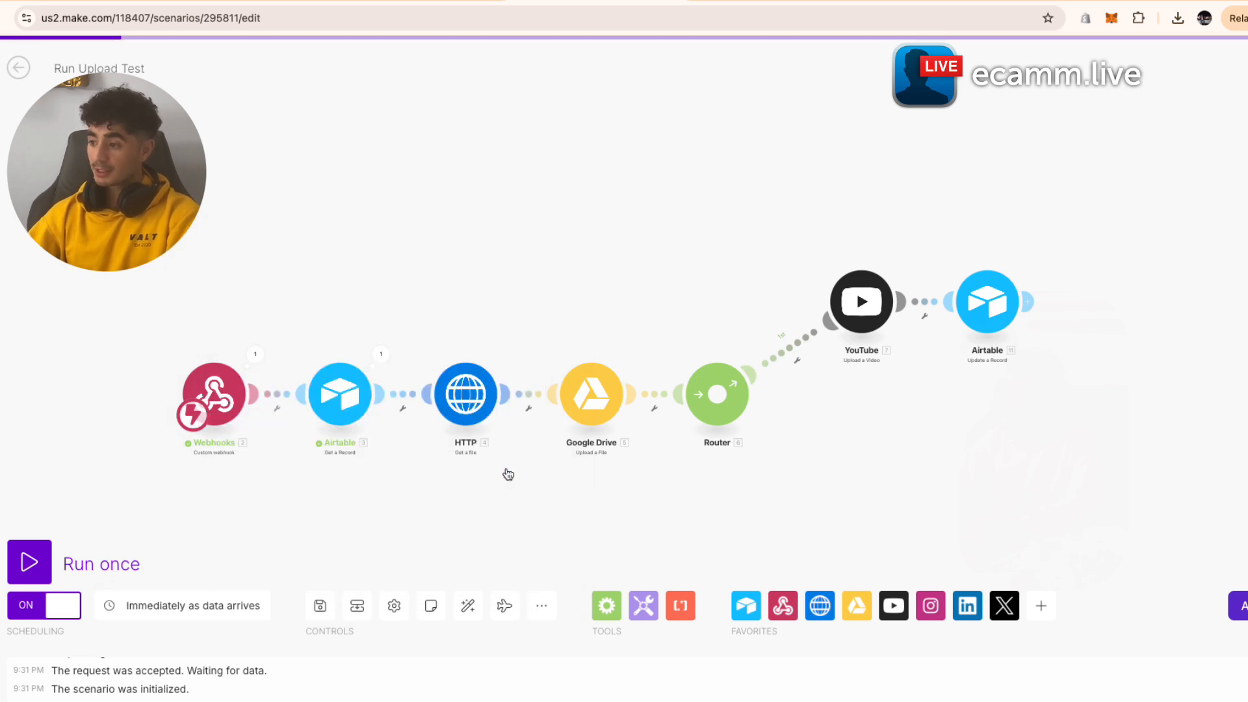
left_click(183, 611)
left_click(444, 434)
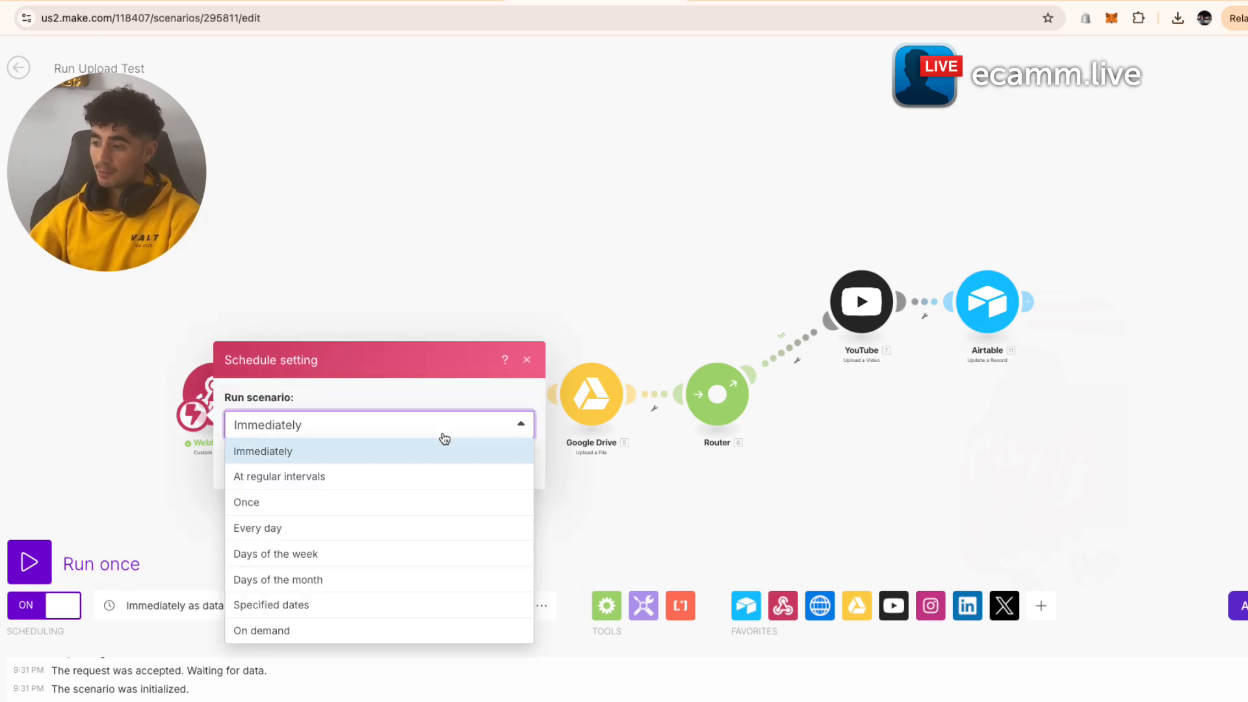
left_click(436, 455)
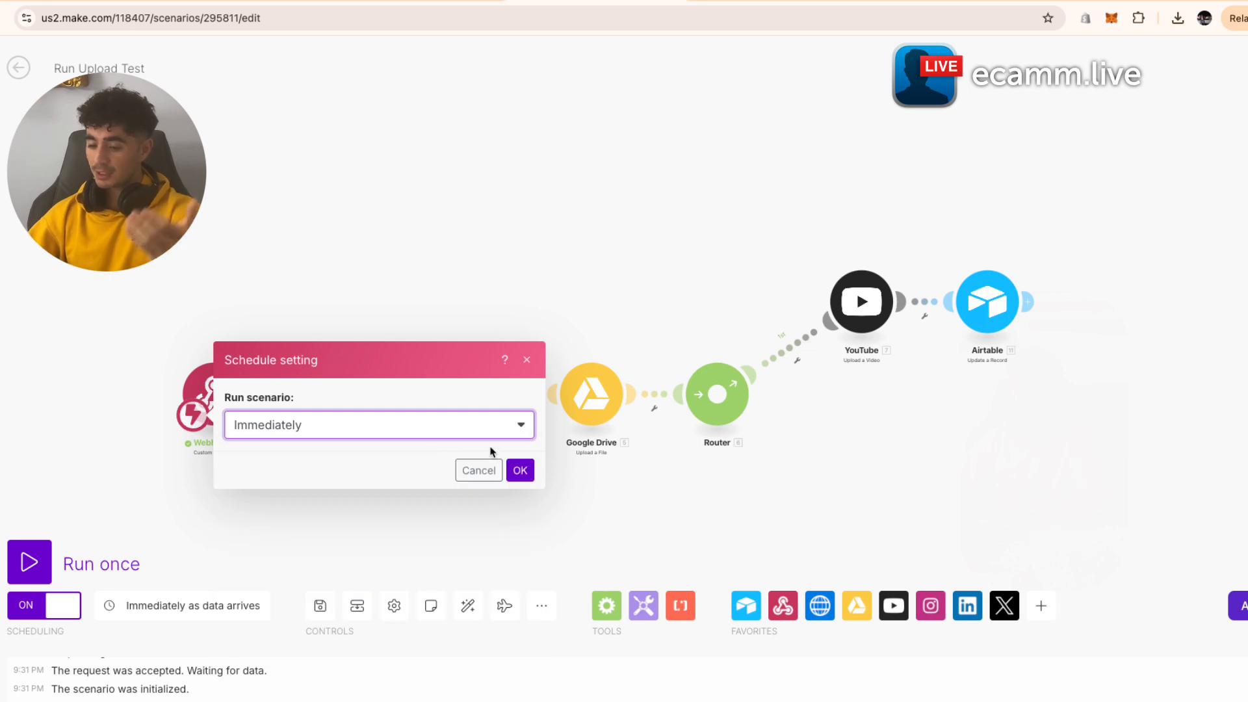
left_click(514, 467)
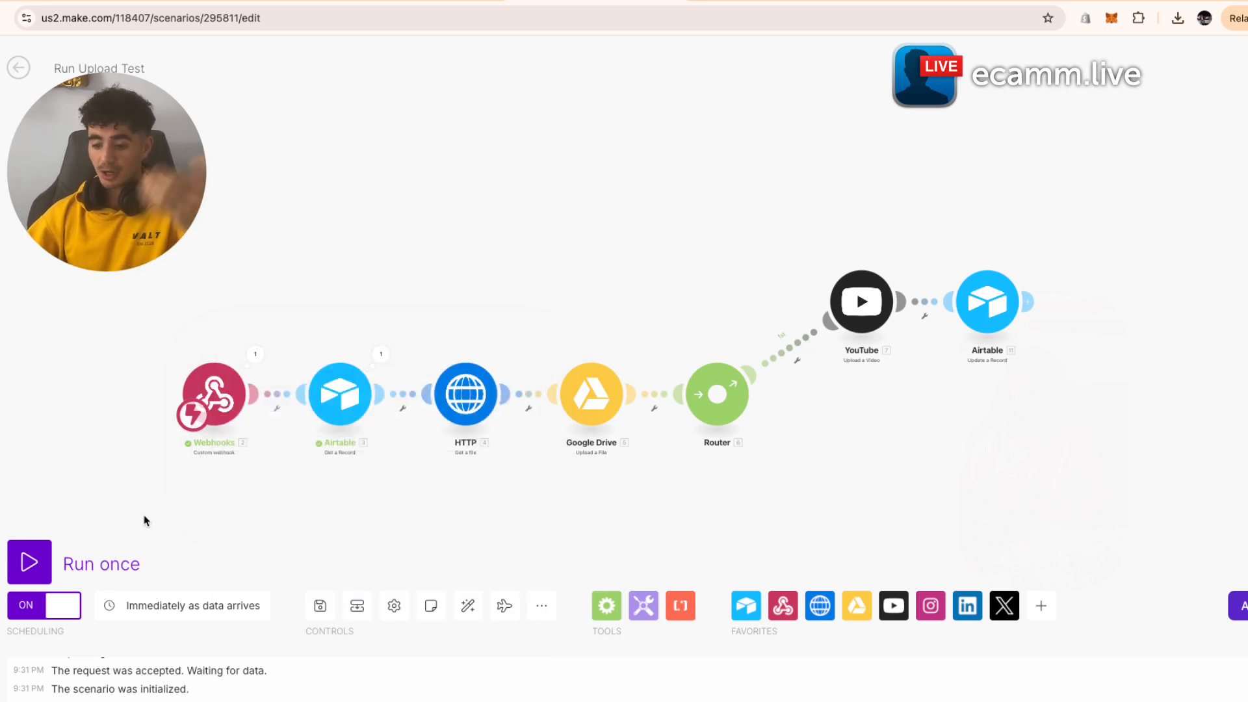
- Schedule the scenario at regular intervals of 180 minutes
left_click(186, 615)
left_click(410, 424)
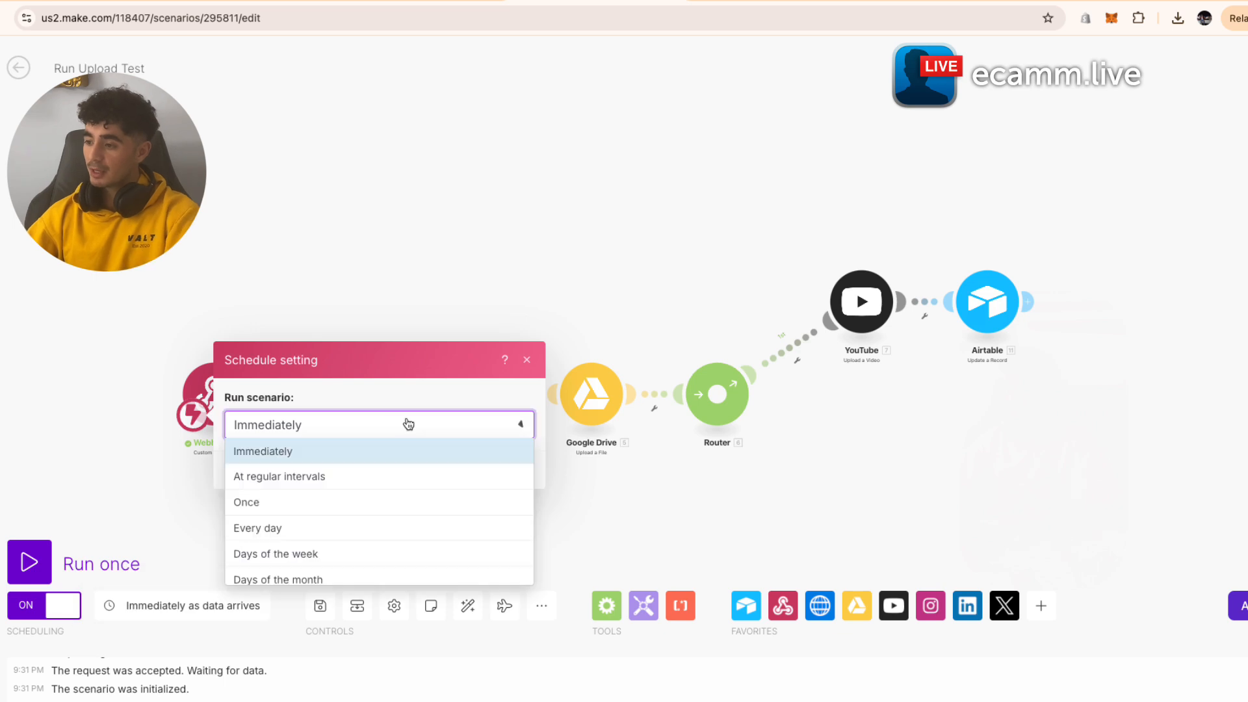
left_click(340, 475)
left_click(281, 388)
key("BackSpace")
key("BackSpace")
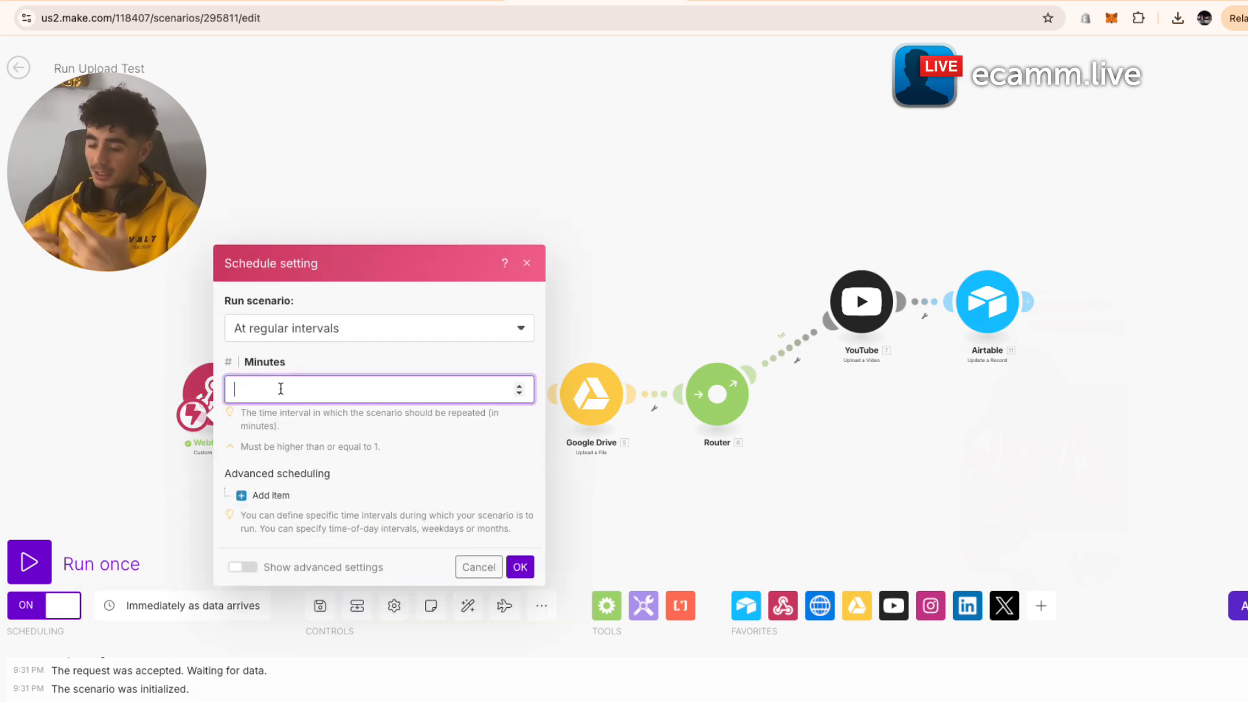
type("180")
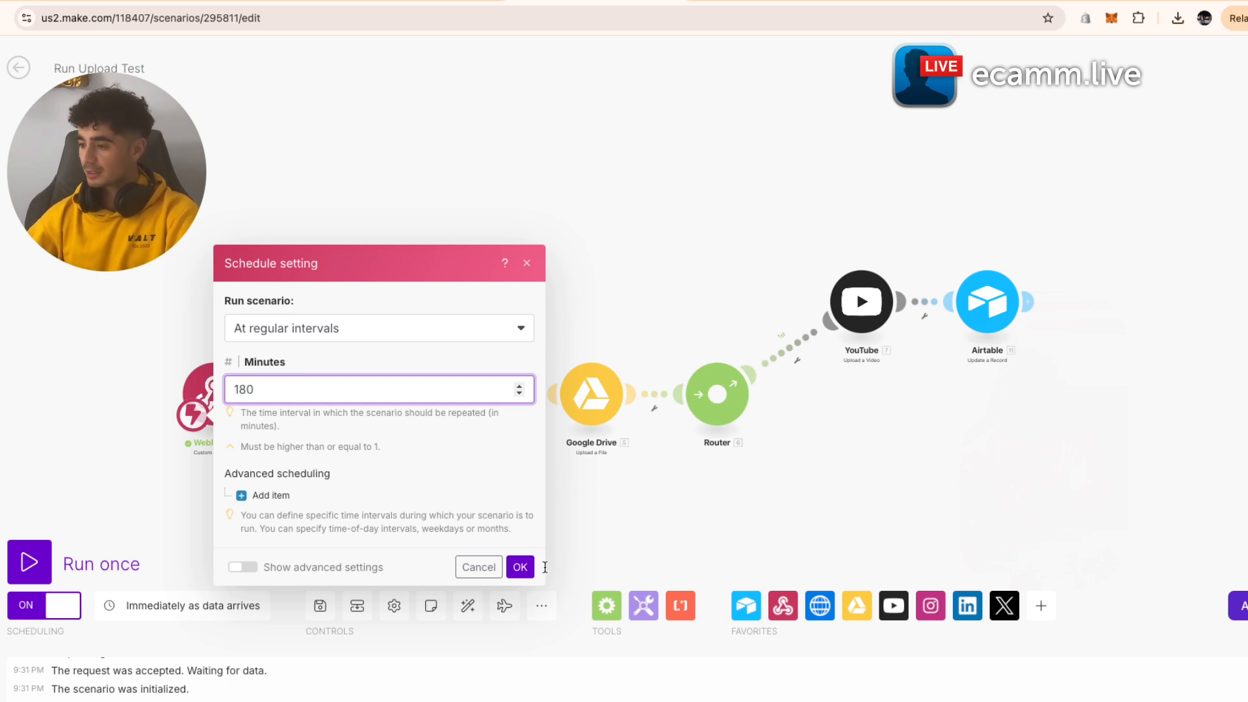
left_click(520, 567)
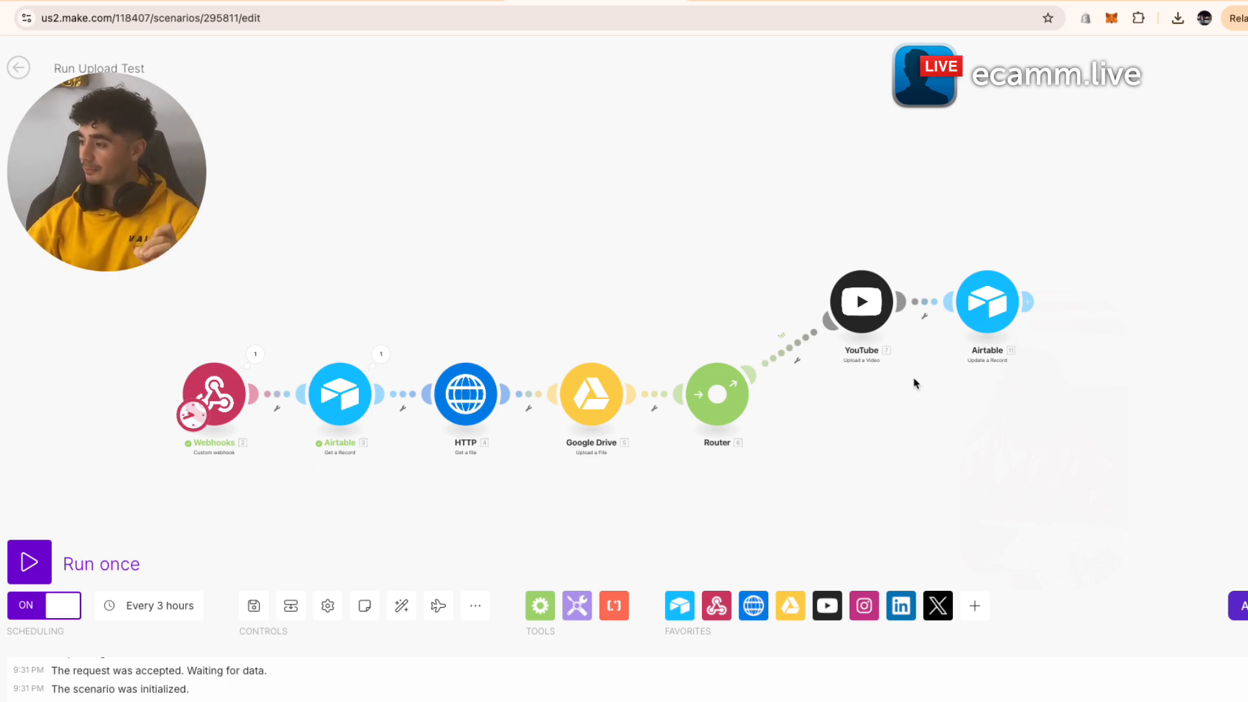
- Save the scenario, then switch its scheduling back off
left_click(254, 605)
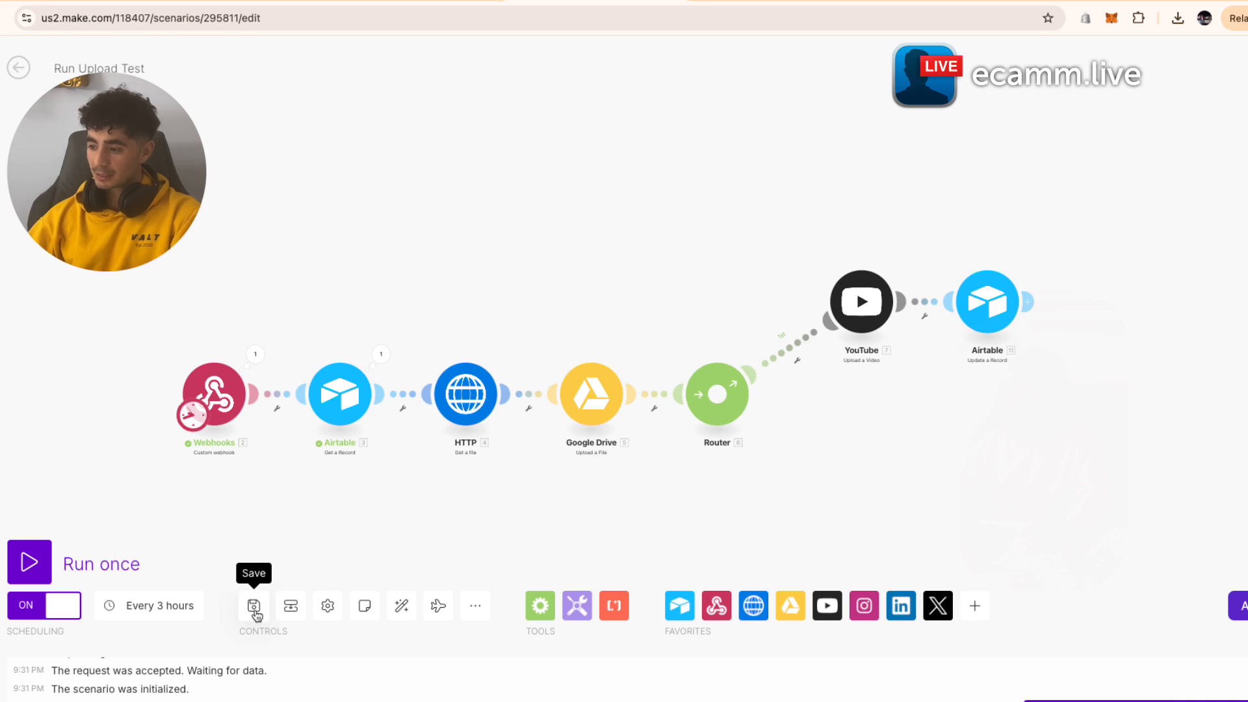
left_click(63, 605)
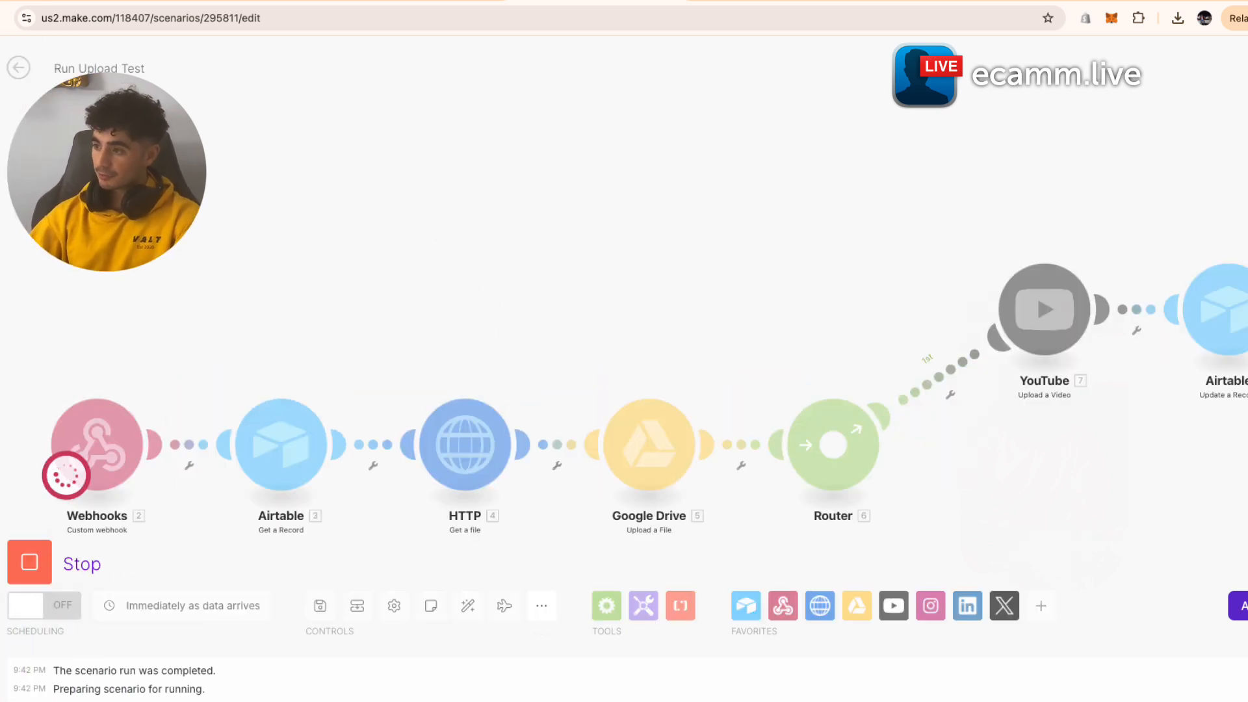
left_click(423, 2)
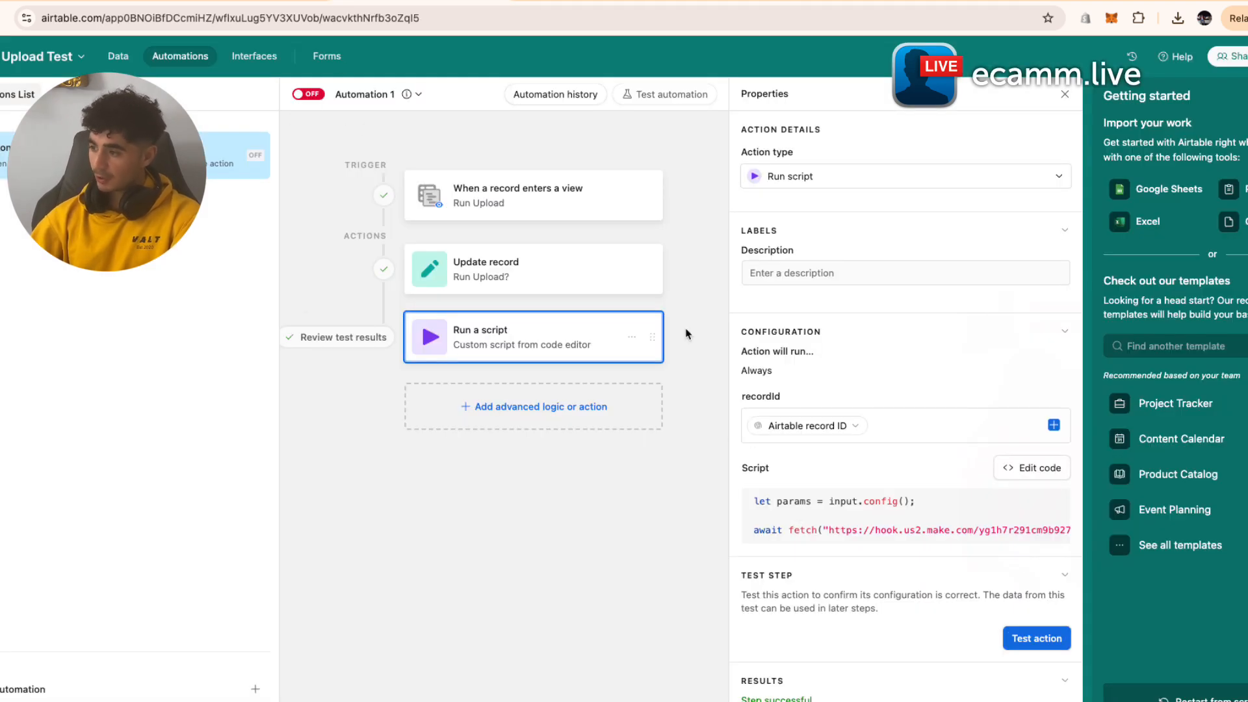
- Test the Airtable Run a script action that calls the Make webhook
left_click(1022, 643)
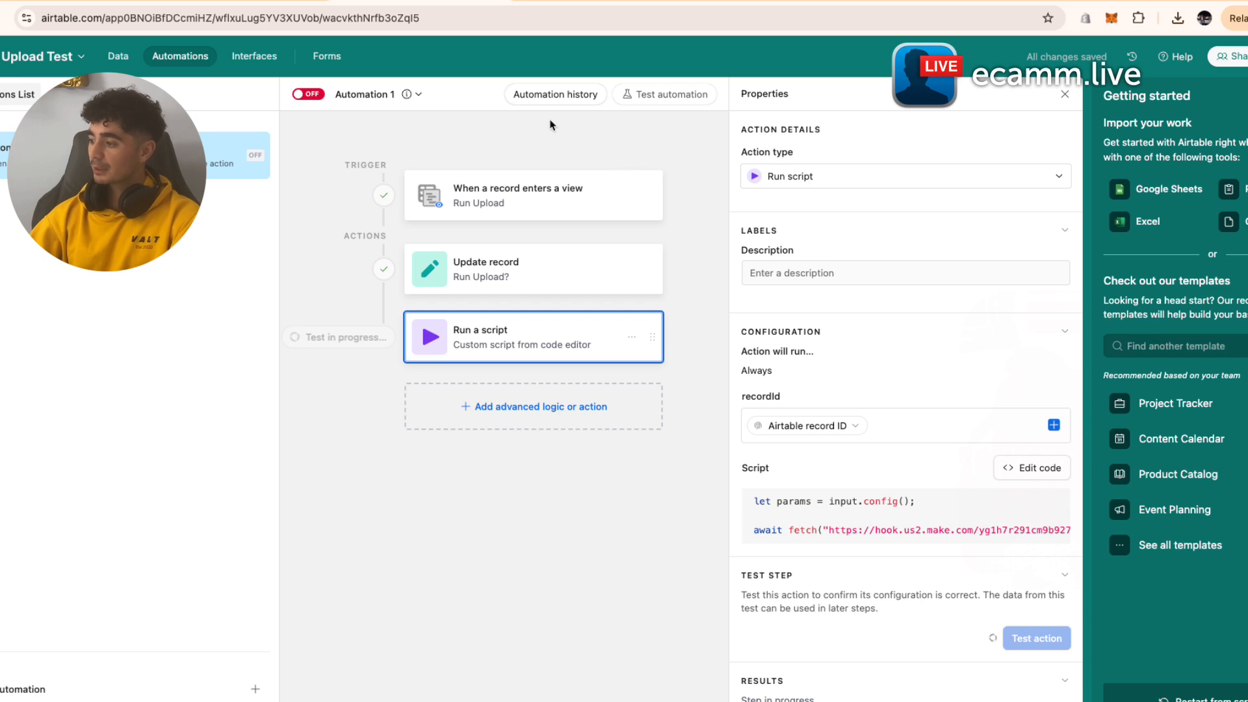
- Watch the Make run finish, checking the Airtable module's output, then return to the Airtable base
left_click(564, 2)
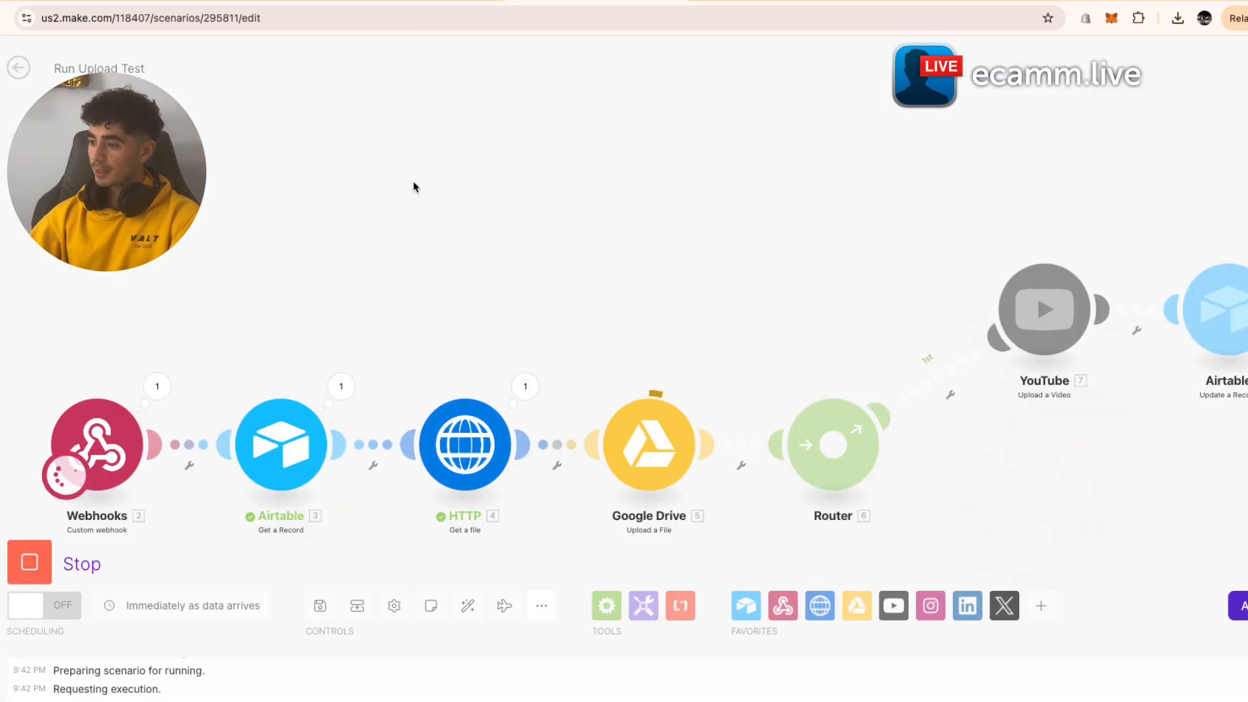
left_click_drag(542, 238, 635, 214)
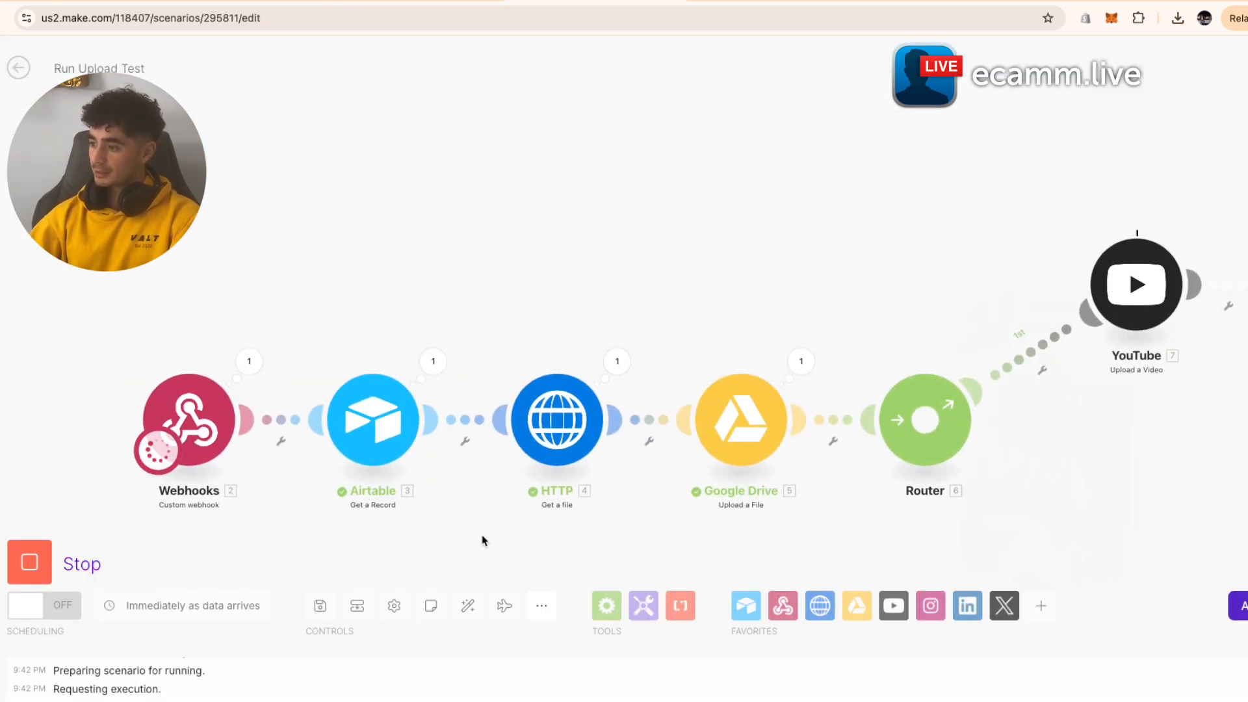
scroll(611, 332, "down", 3)
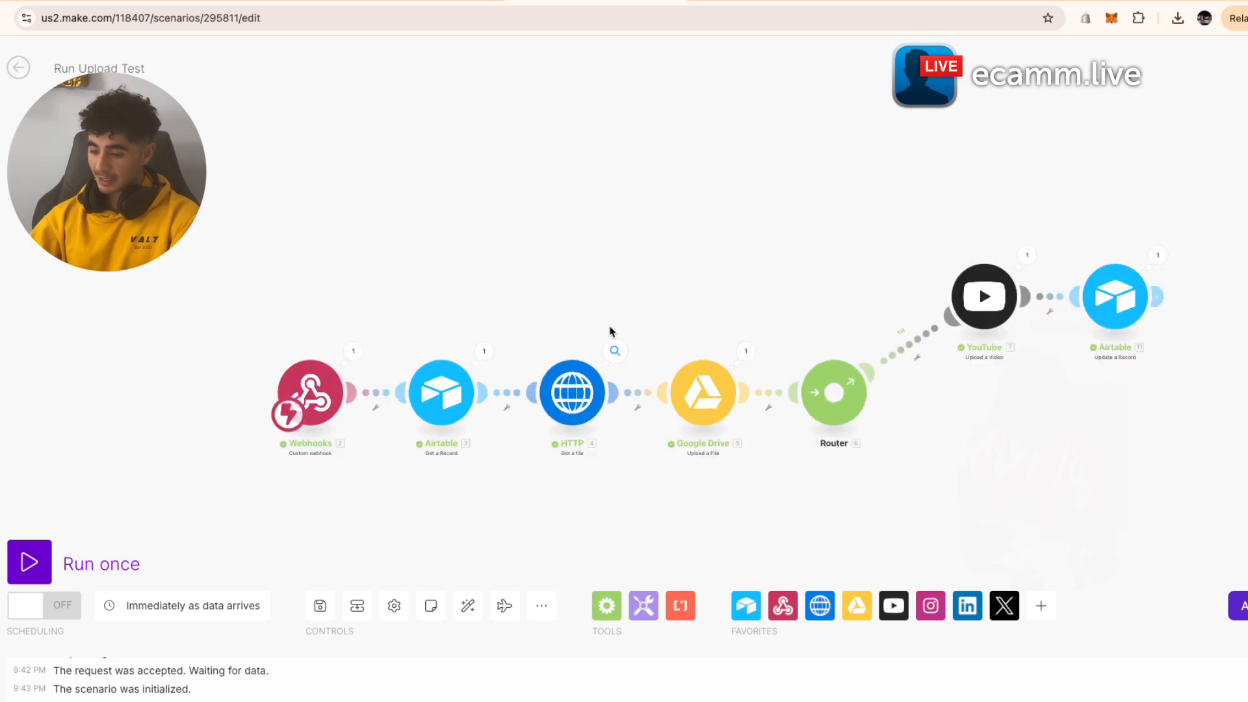
left_click_drag(611, 331, 527, 325)
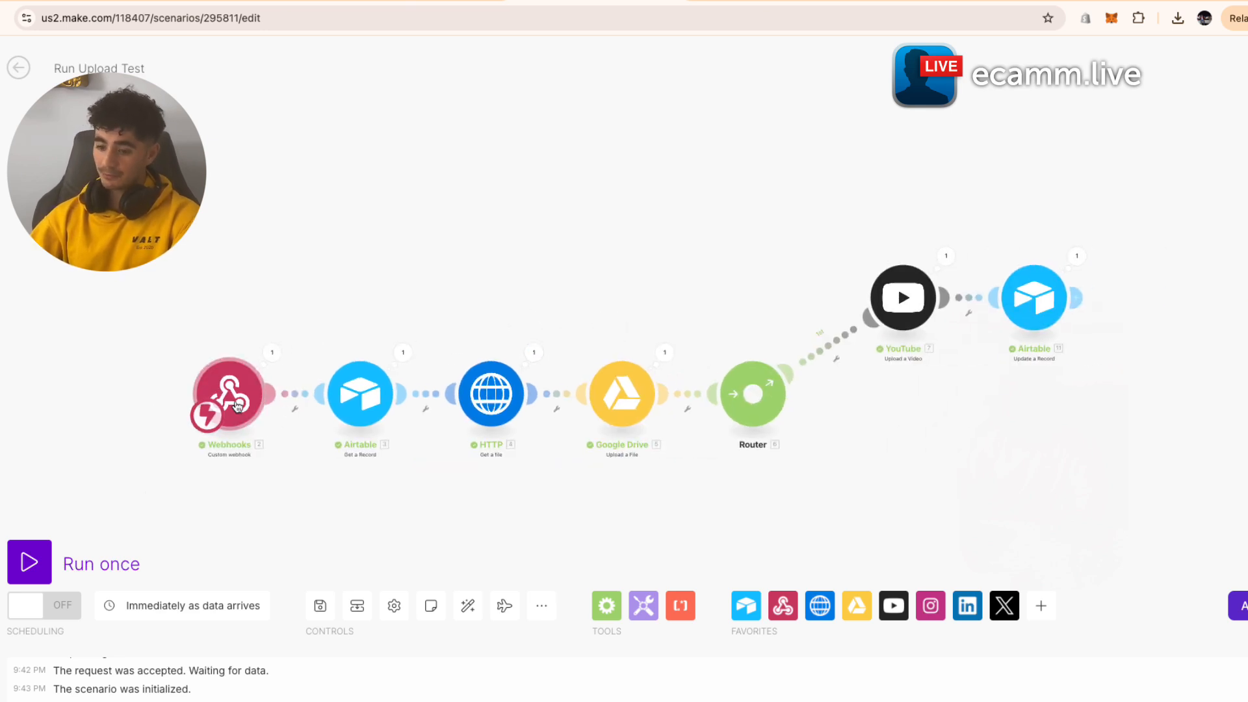
left_click(401, 366)
left_click(334, 310)
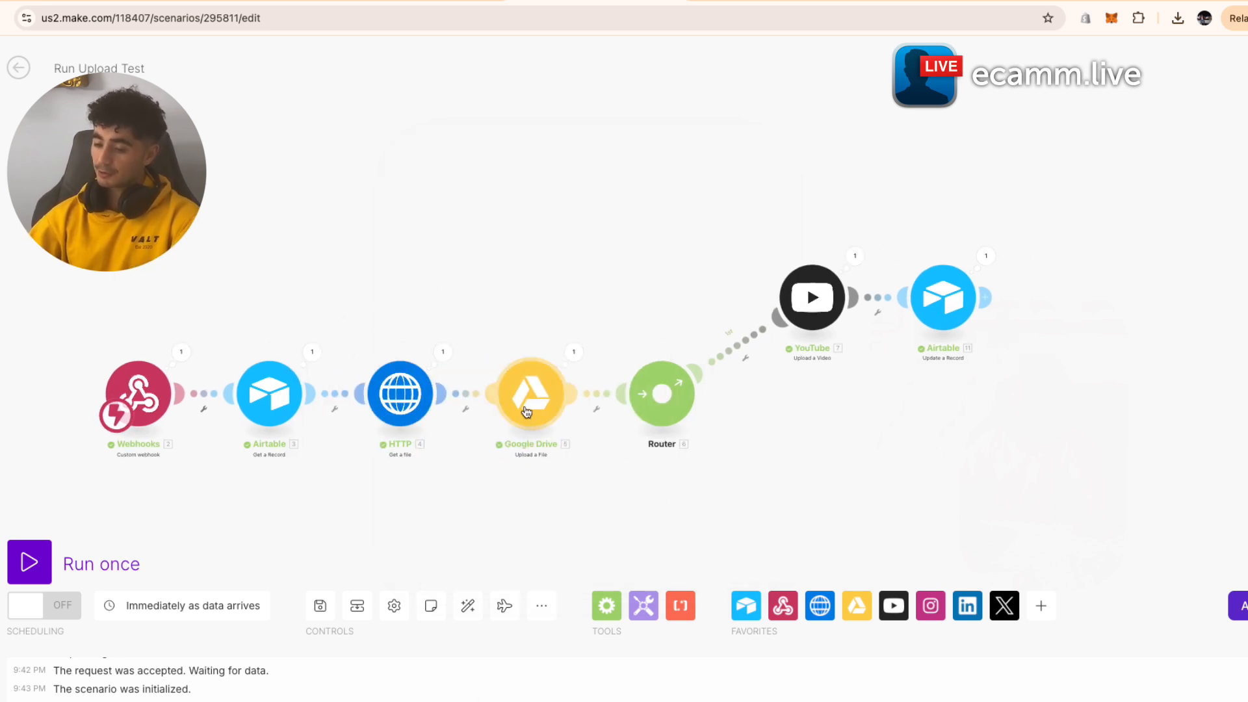
left_click_drag(733, 396, 635, 393)
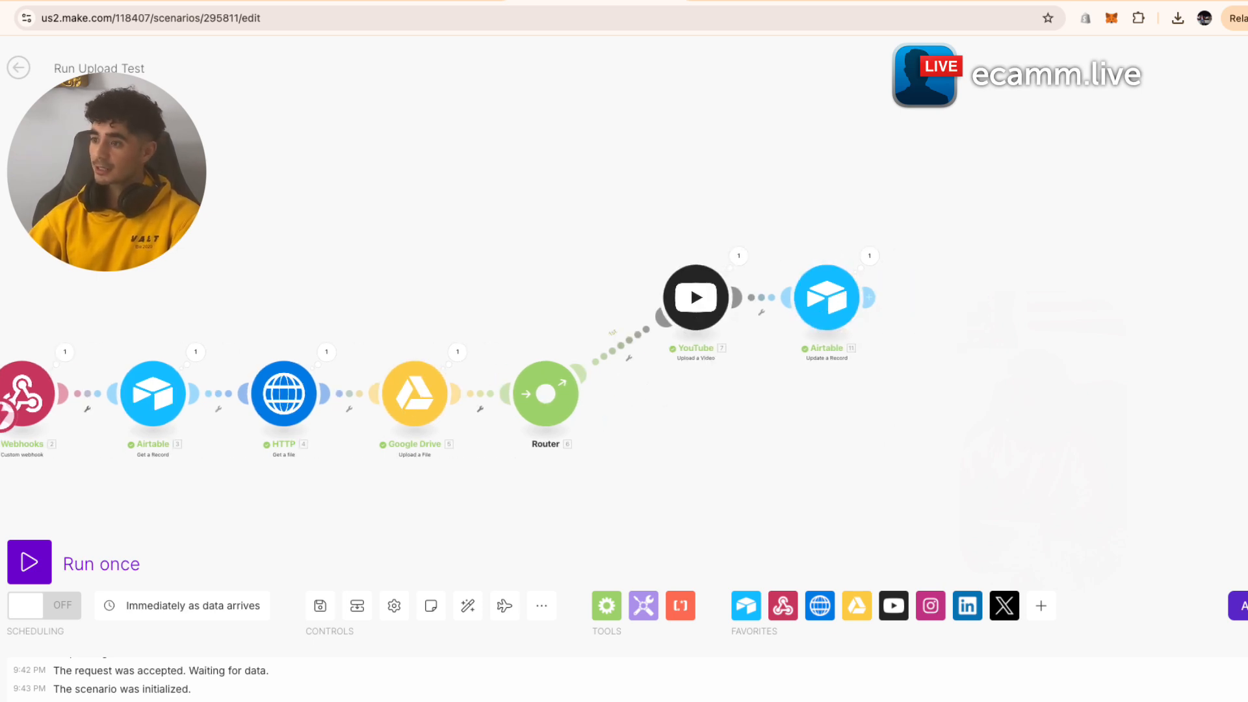
key("ctrl+shift+Tab")
left_click(124, 62)
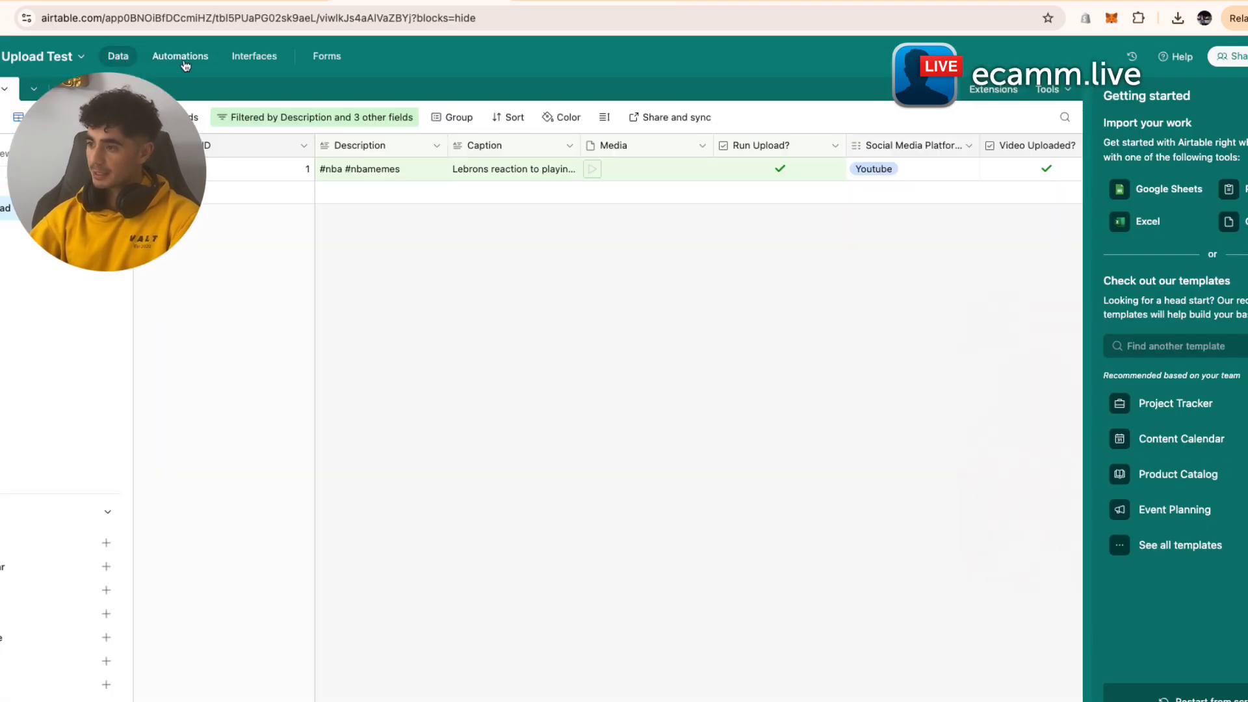
- Check record 1's saved PostID in the unfiltered Grid view
left_click(65, 185)
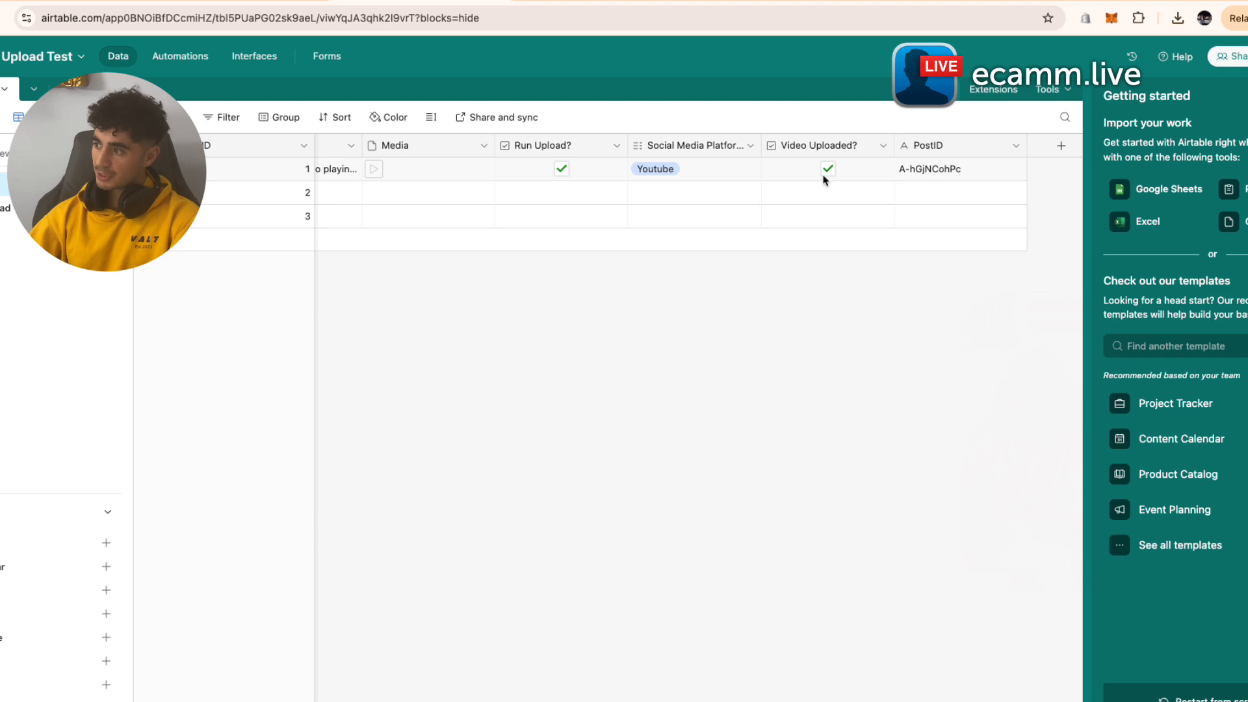
left_click(960, 167)
left_click(398, 352)
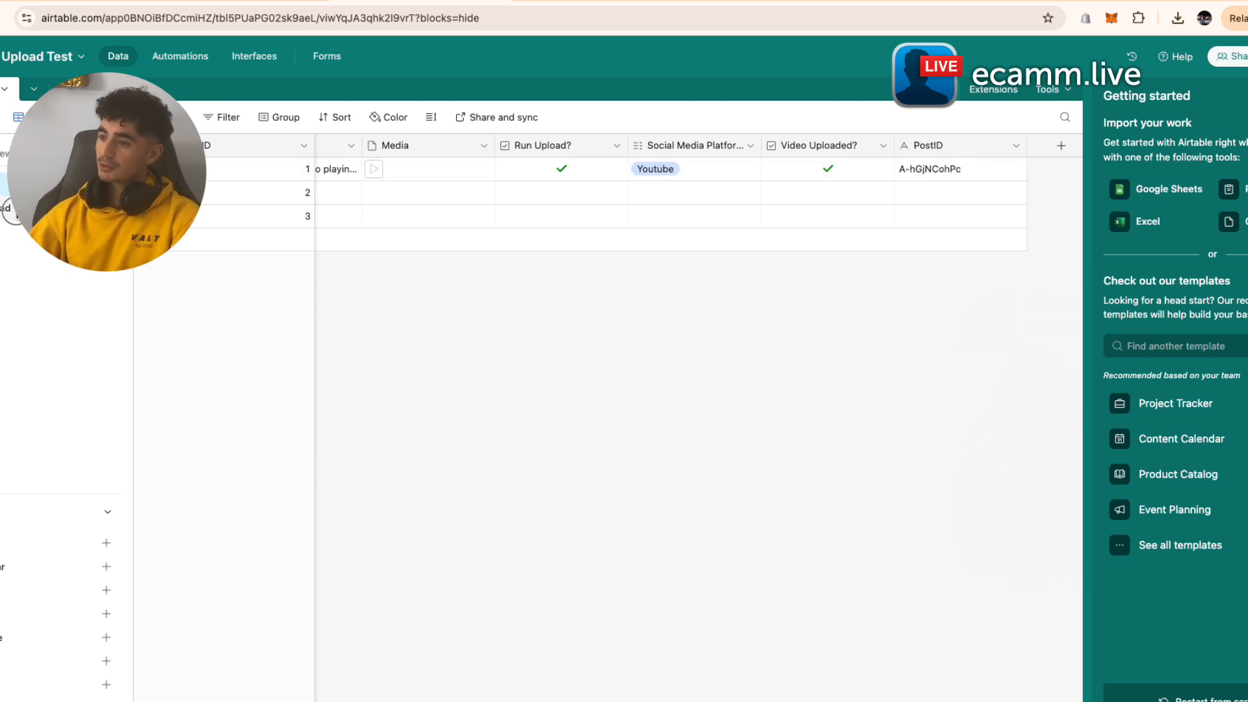
- Add a checked Video Uploaded? condition to the Run Upload view's filter and confirm it
left_click(16, 213)
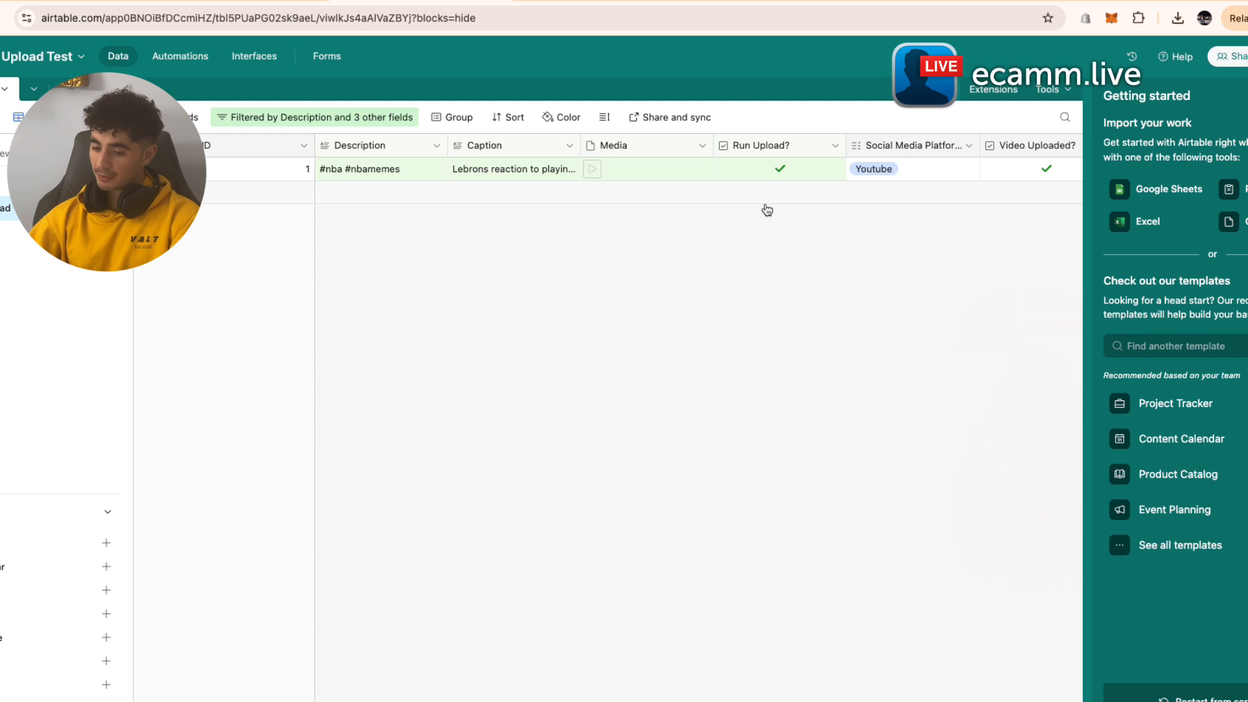
left_click(303, 119)
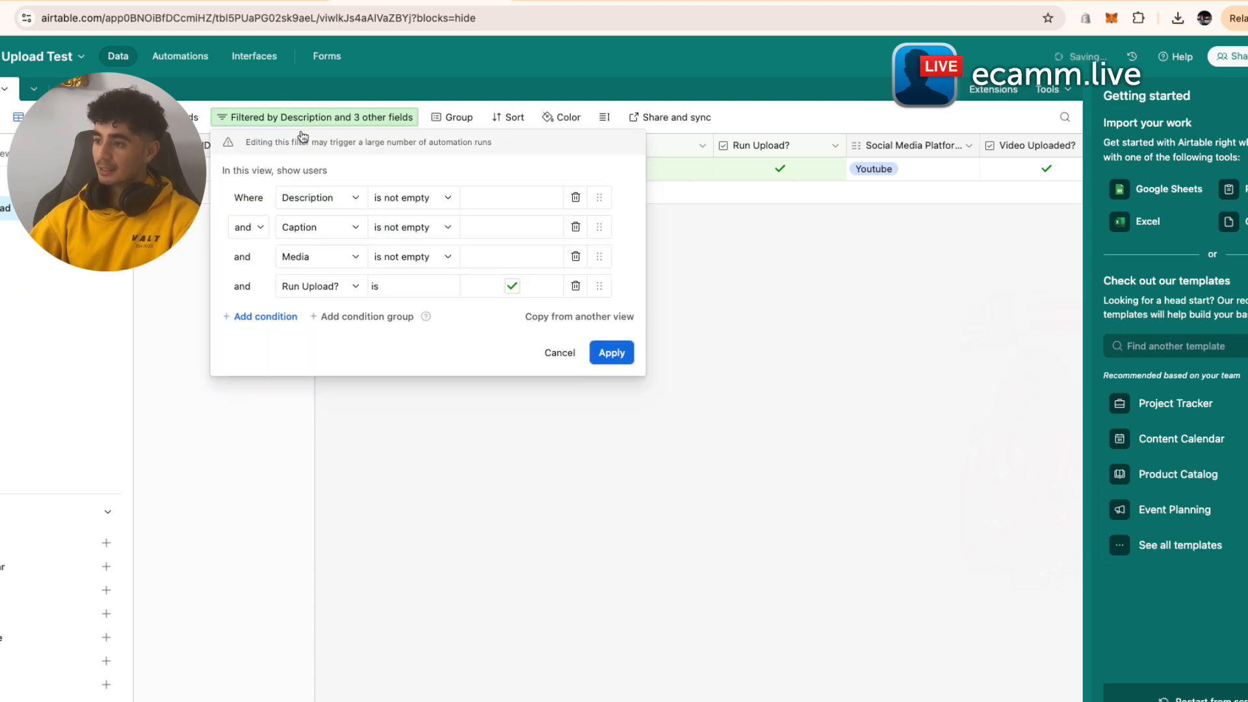
left_click(274, 323)
left_click(308, 319)
scroll(356, 477, "down", 2)
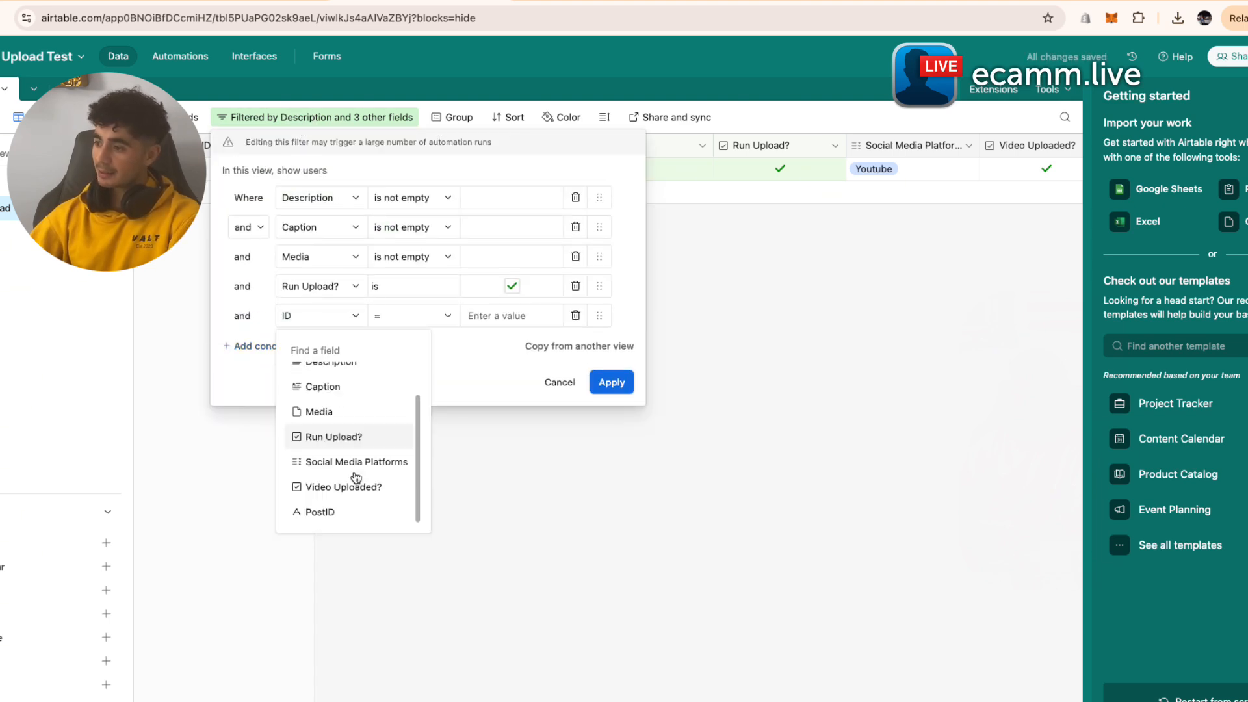
left_click(356, 484)
left_click(512, 316)
left_click(611, 382)
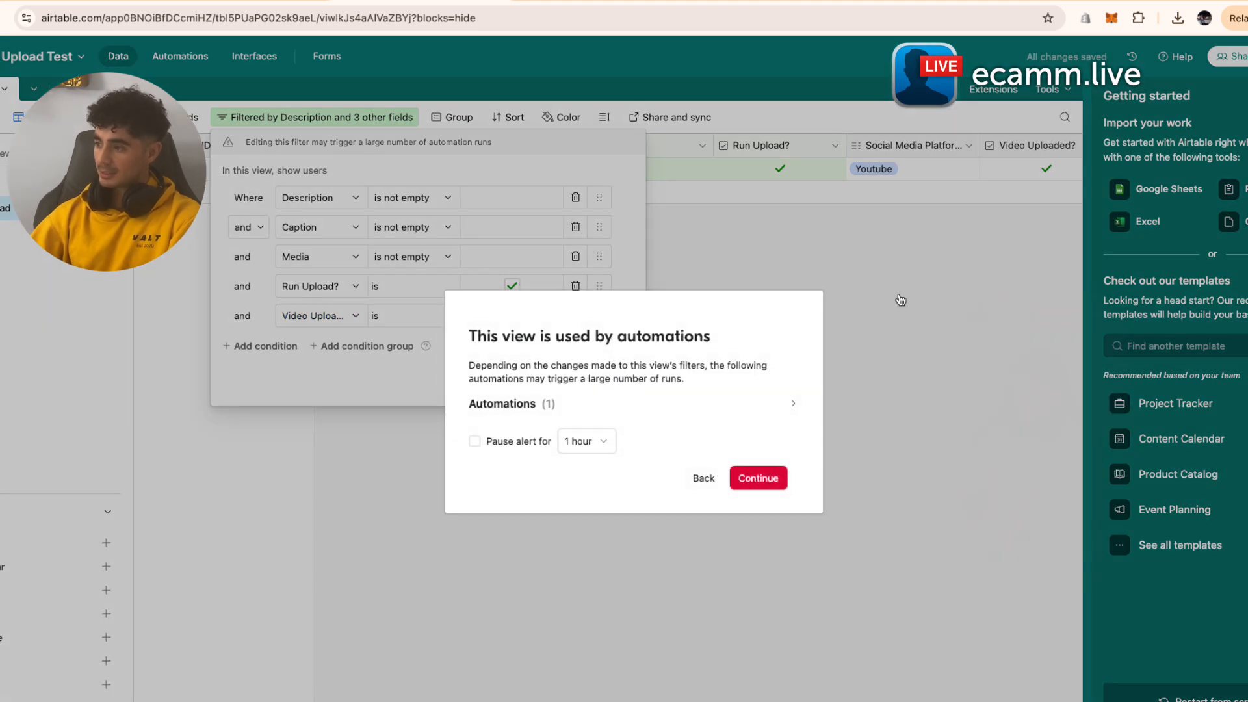
left_click(757, 478)
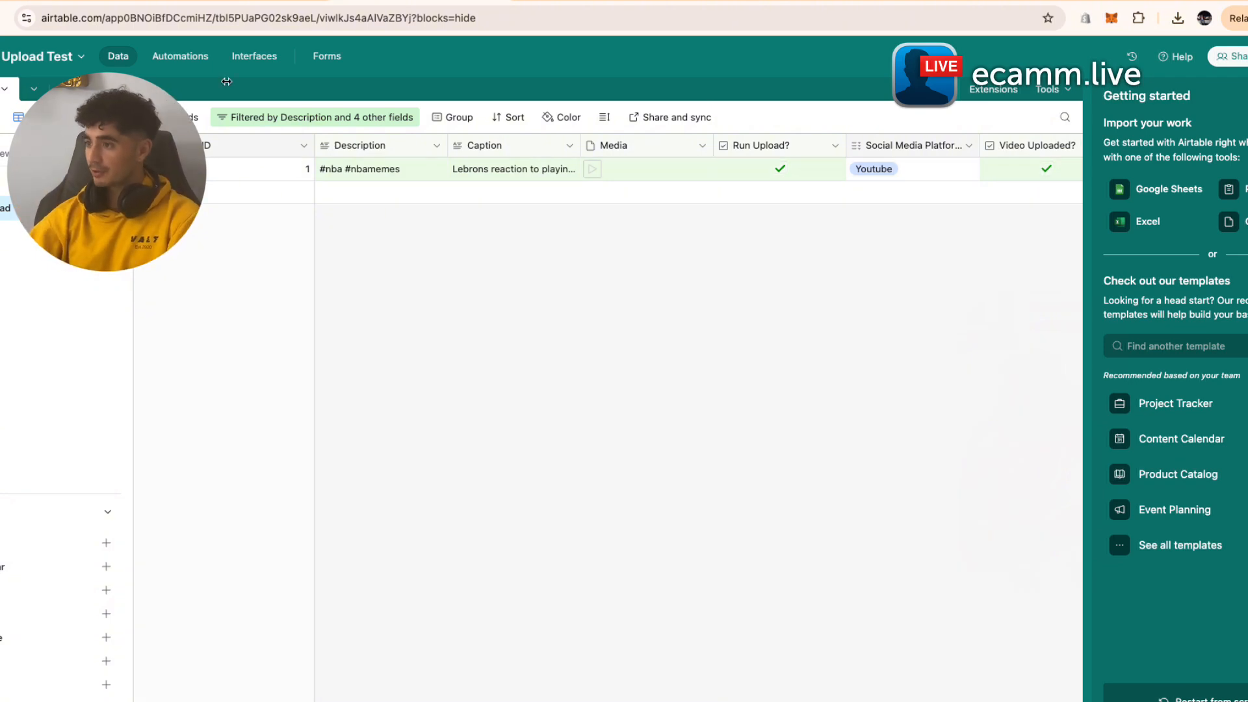
- Inspect the YouTube module's run output, then bring up the YouTube Studio dashboard
left_click(578, 3)
left_click(418, 2)
left_click(549, 6)
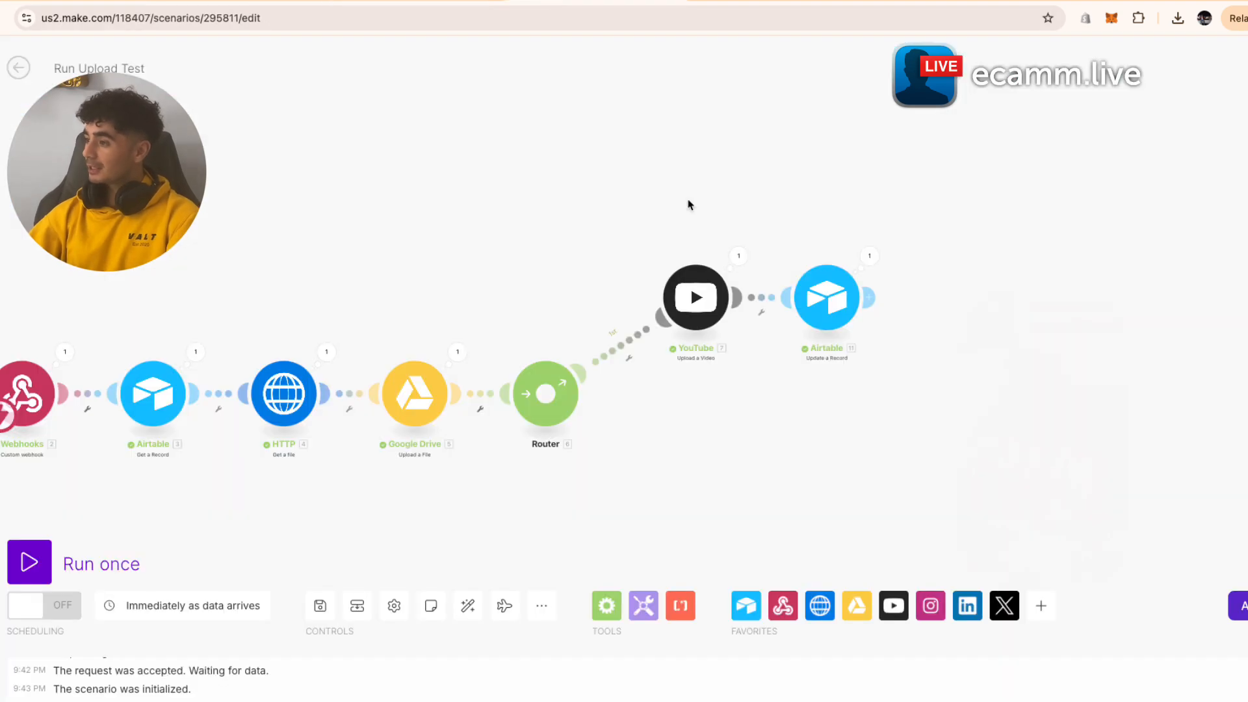
left_click(738, 256)
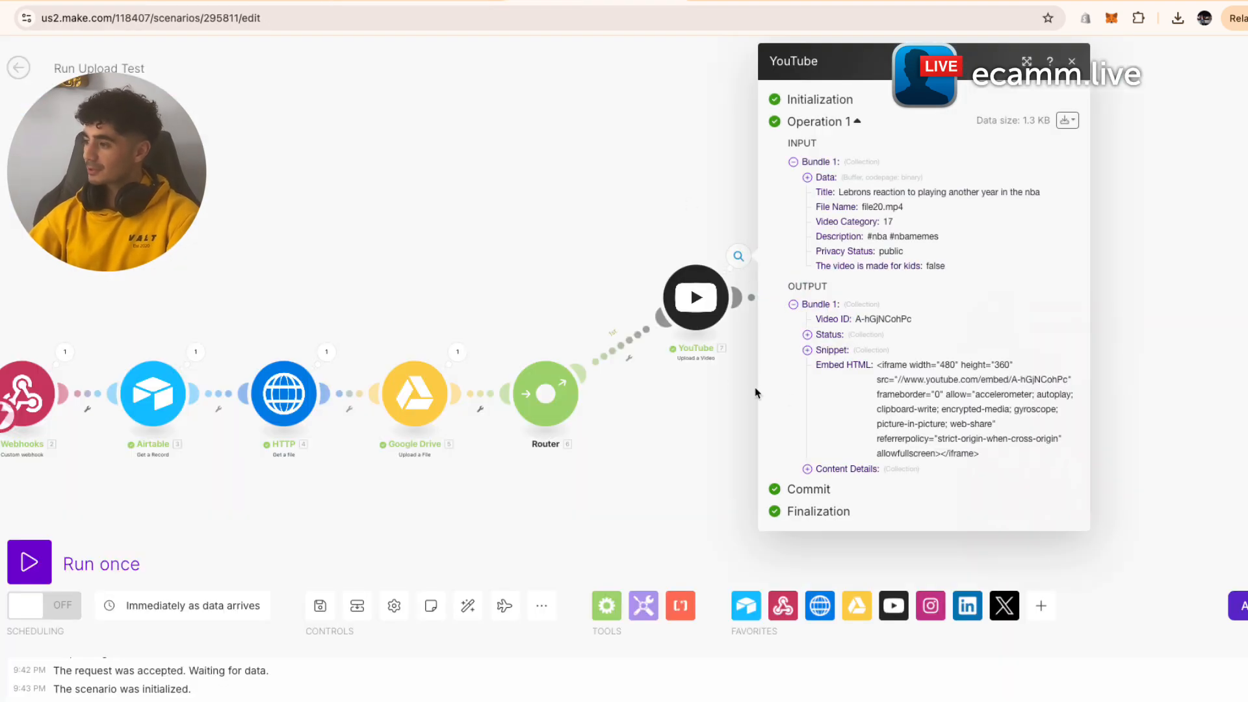
left_click(587, 264)
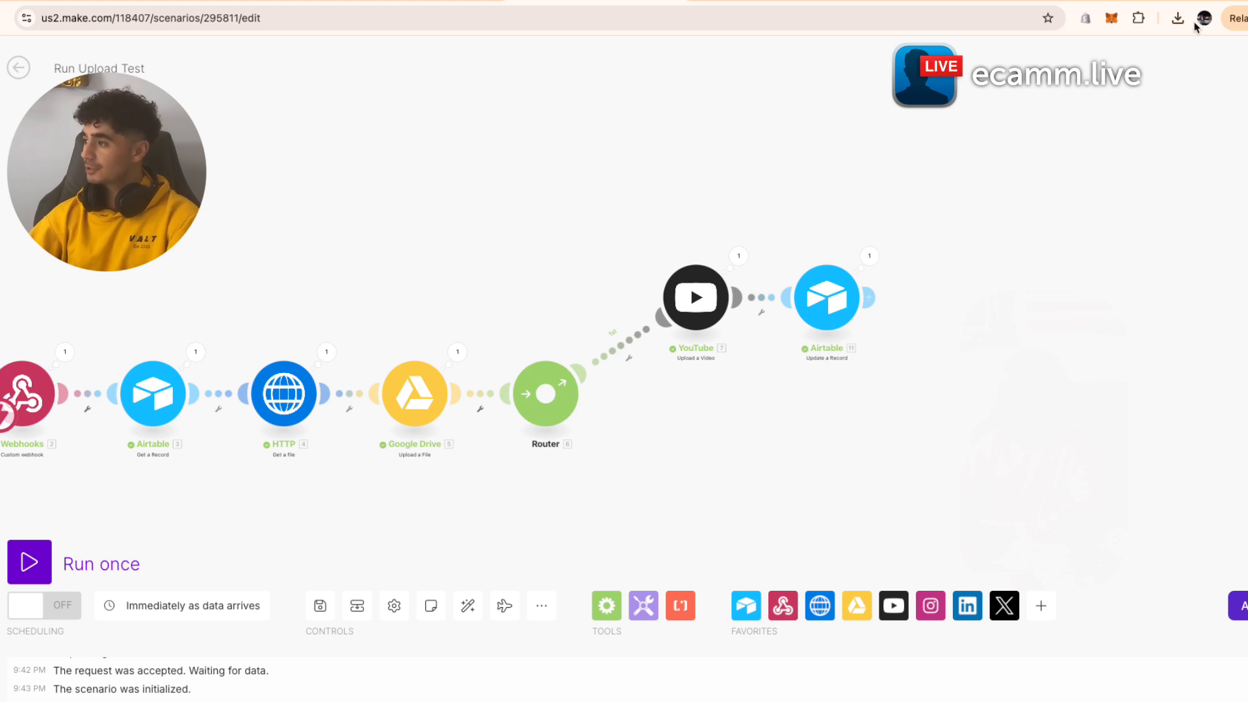
left_click(1240, 2)
left_click(1203, 3)
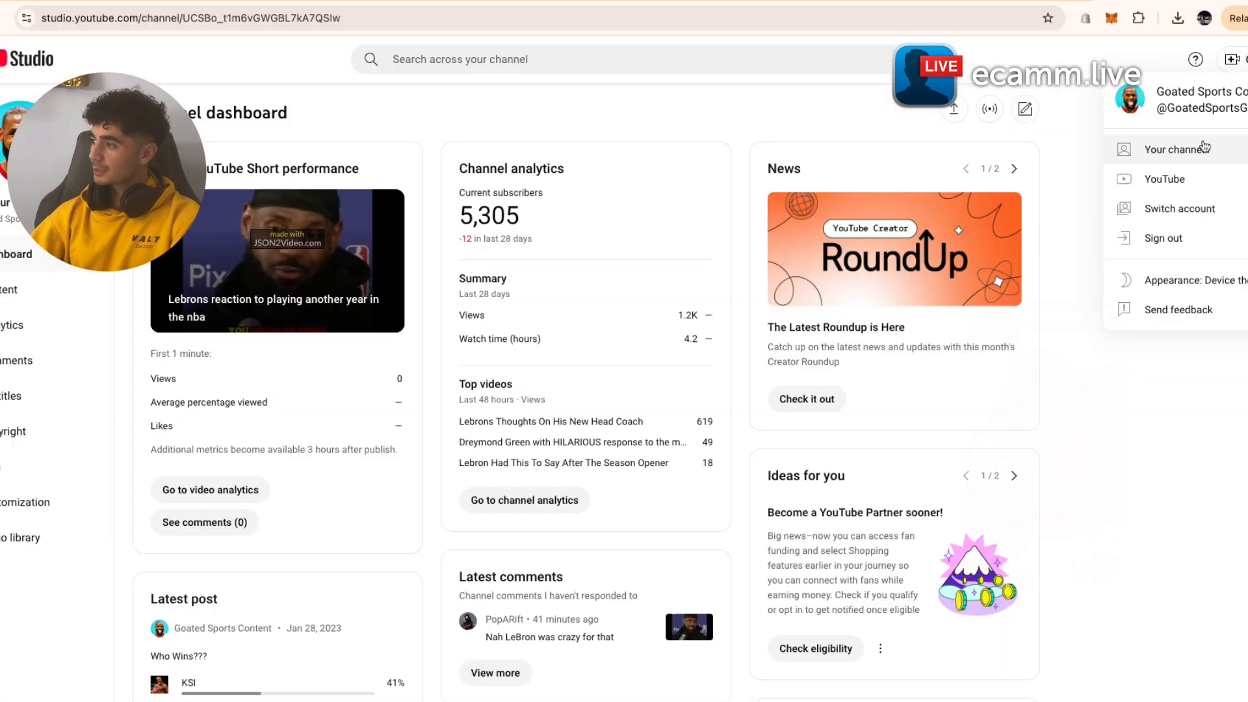
- Play the newest Short from the channel's public page
left_click(1237, 161)
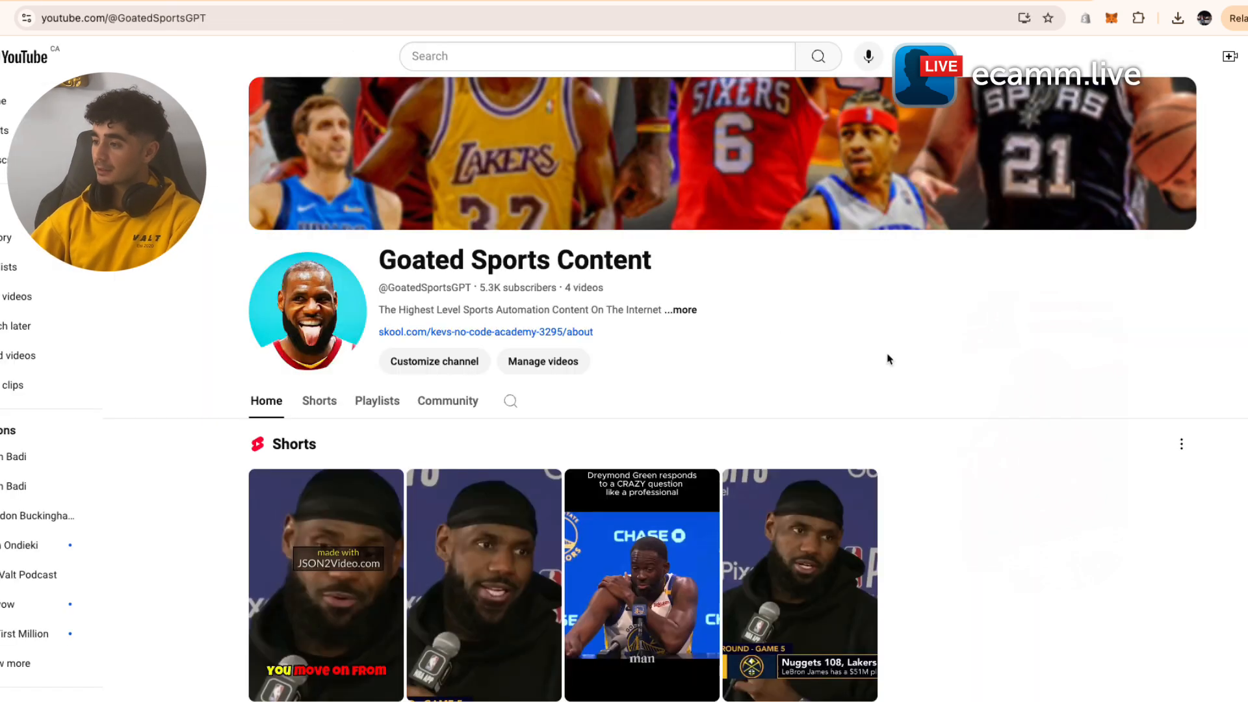
scroll(887, 358, "down", 2)
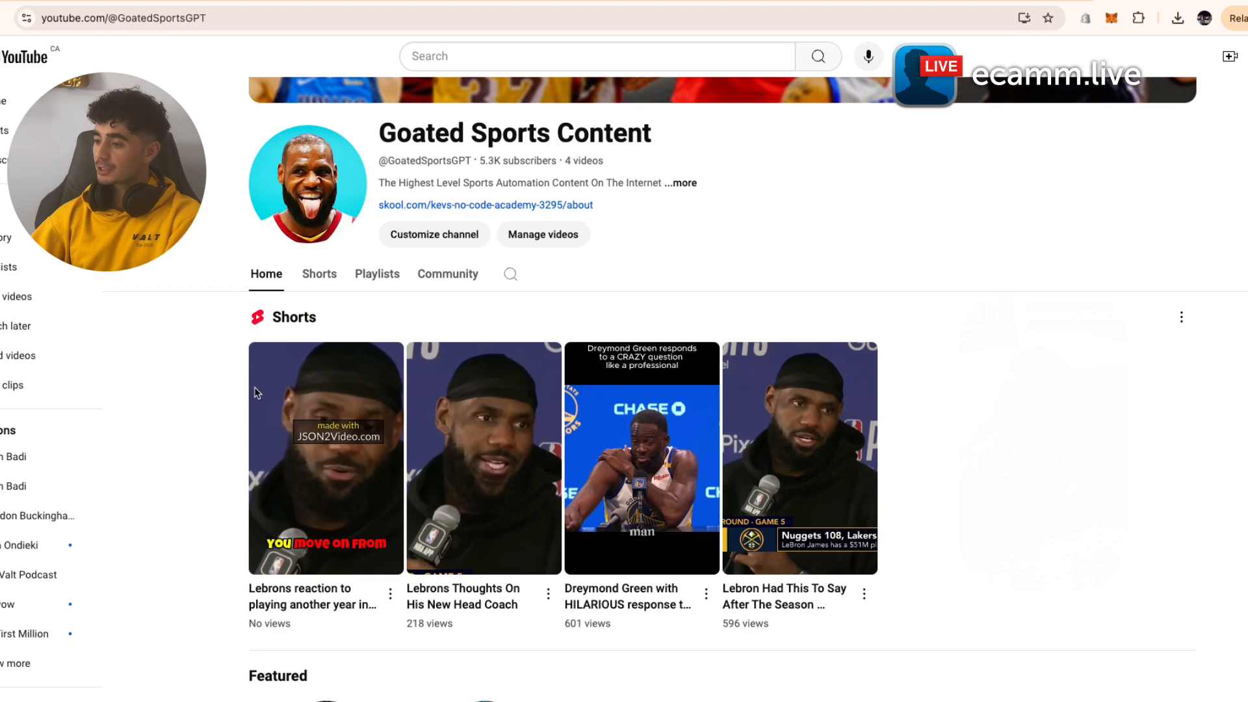
scroll(324, 442, "down", 2)
left_click(334, 426)
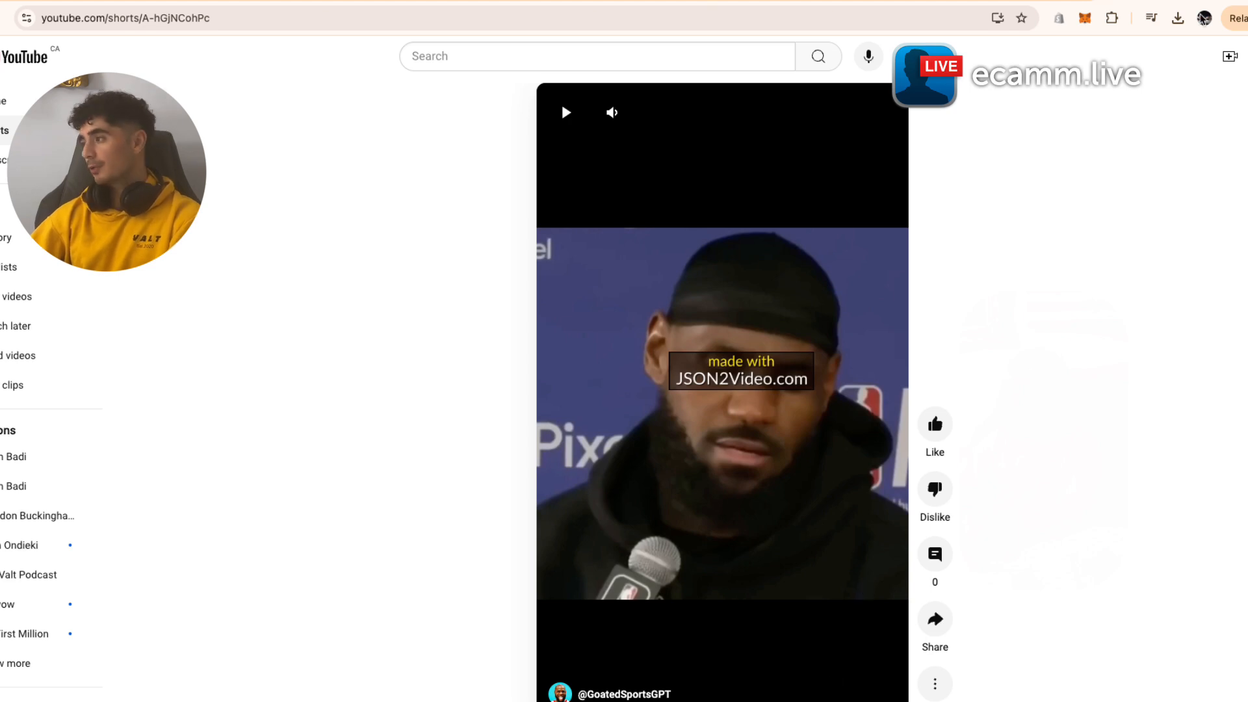
- Load studio.youtube.com in a new browser tab
key("super+t")
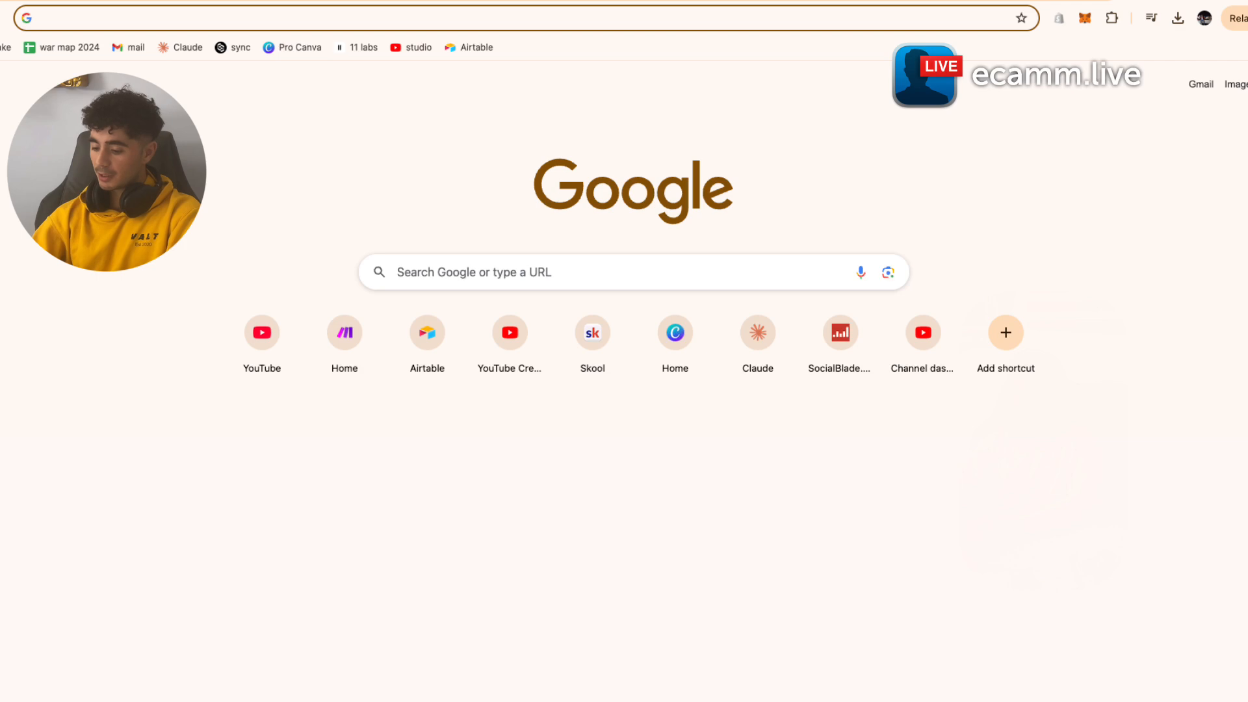
type("stu")
key("Return")
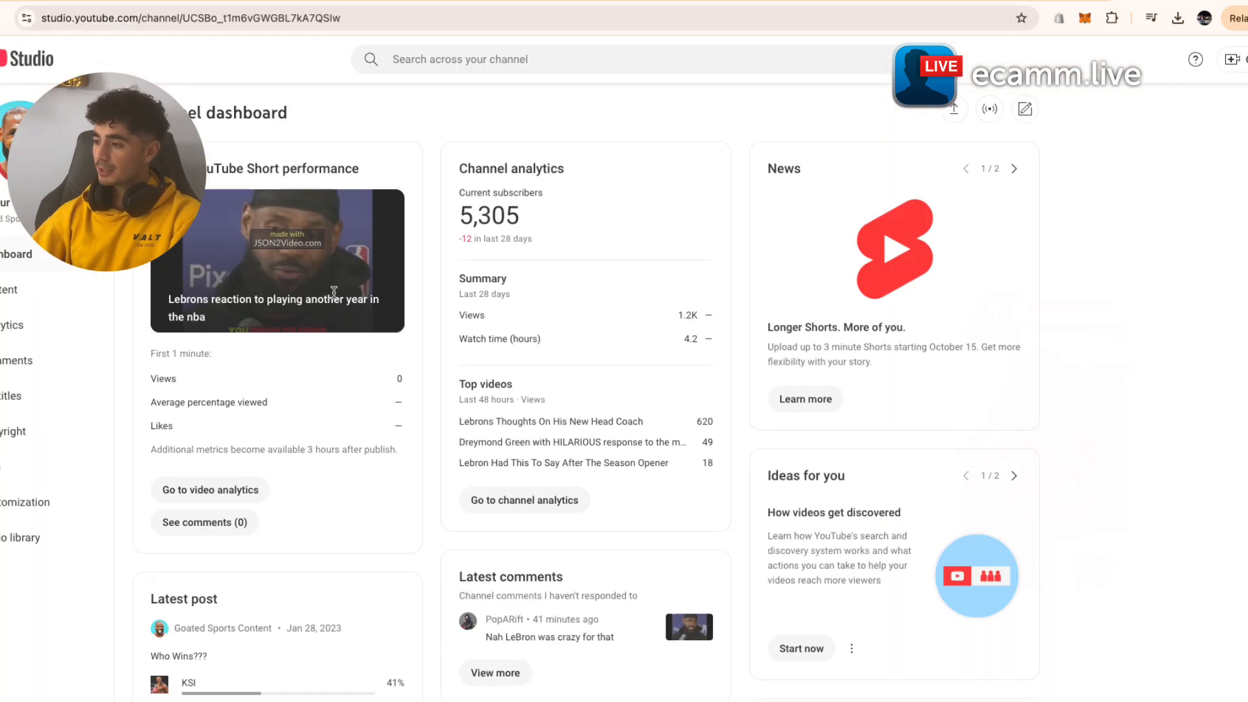
- Review the newest Short's description and visibility under Content > Shorts, then play and pause it publicly
left_click(19, 294)
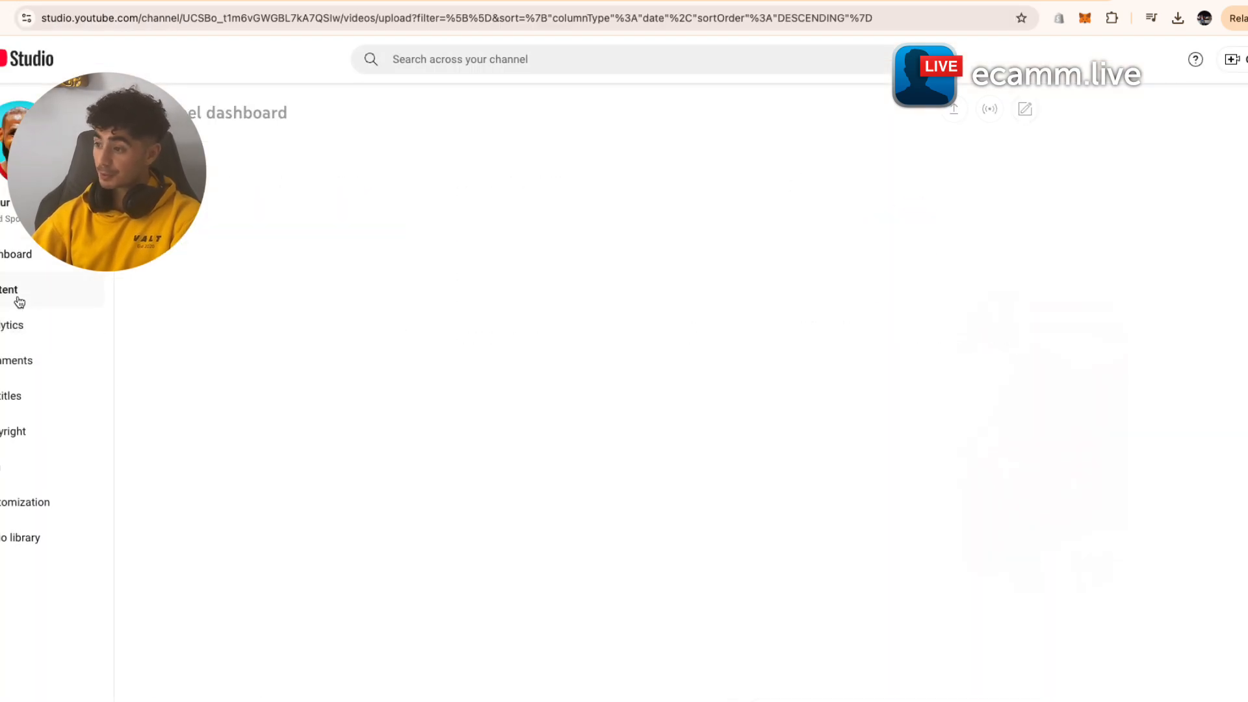
left_click(220, 152)
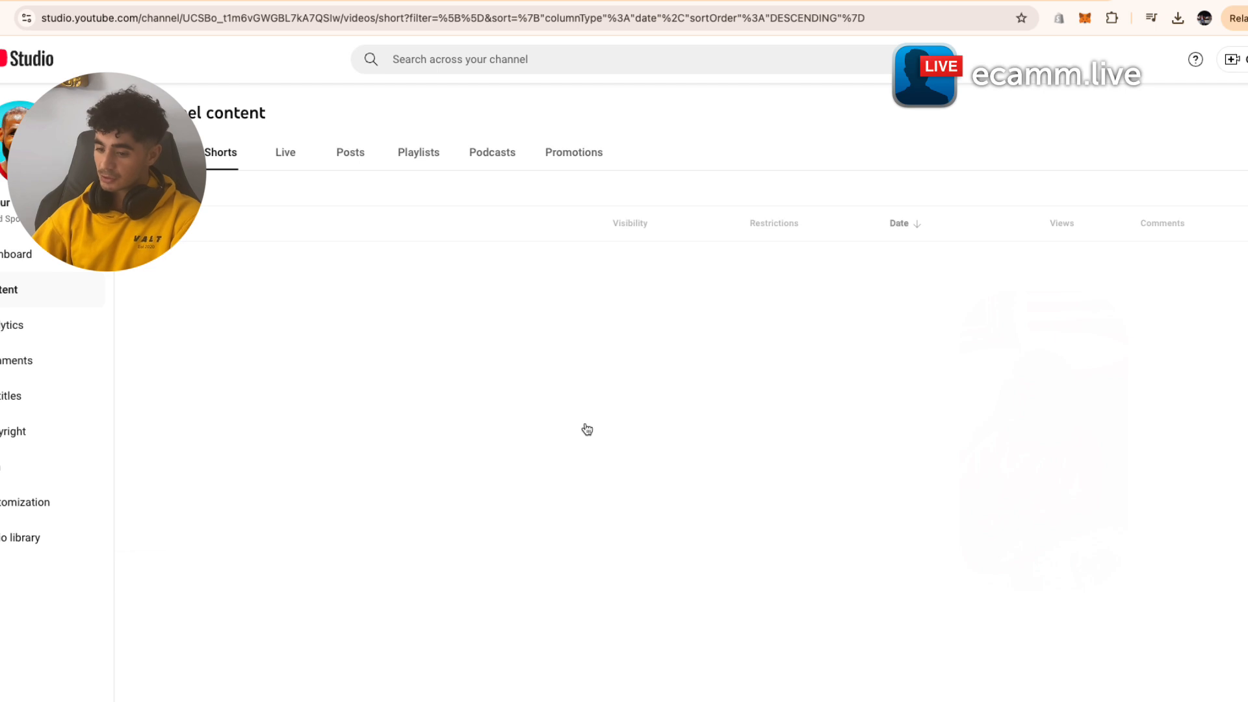
left_click(275, 284)
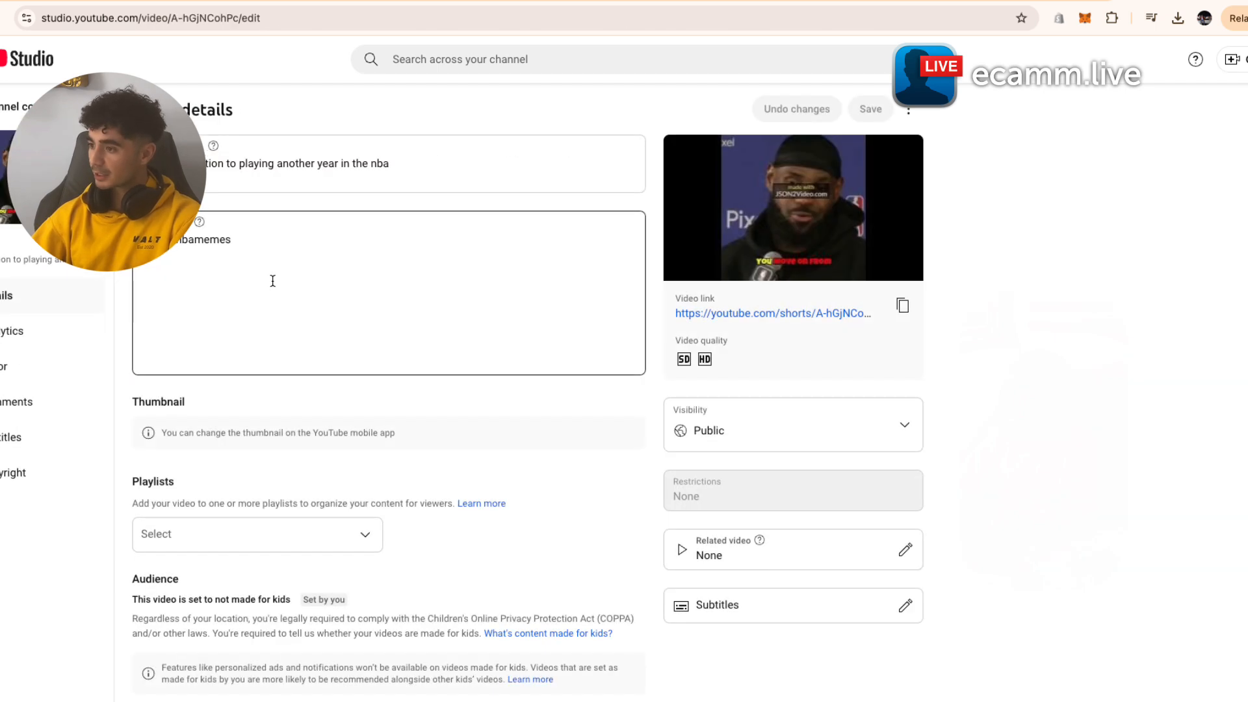
left_click_drag(232, 240, 138, 239)
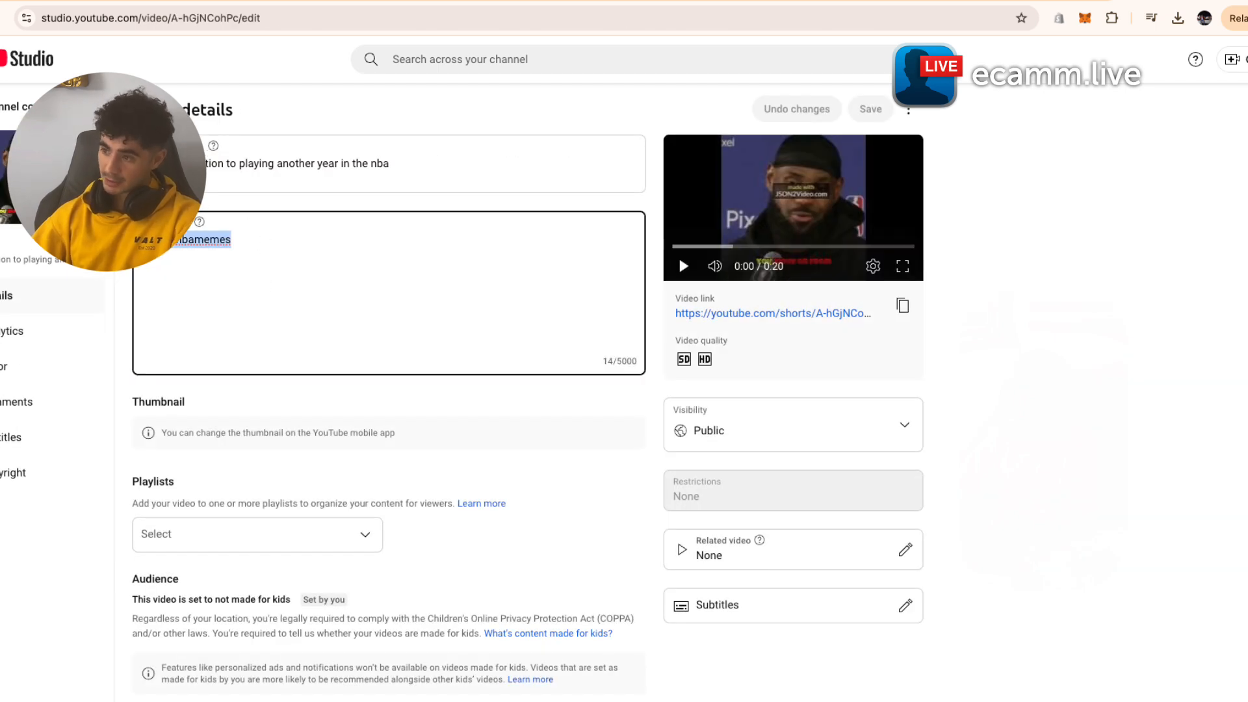
left_click(364, 316)
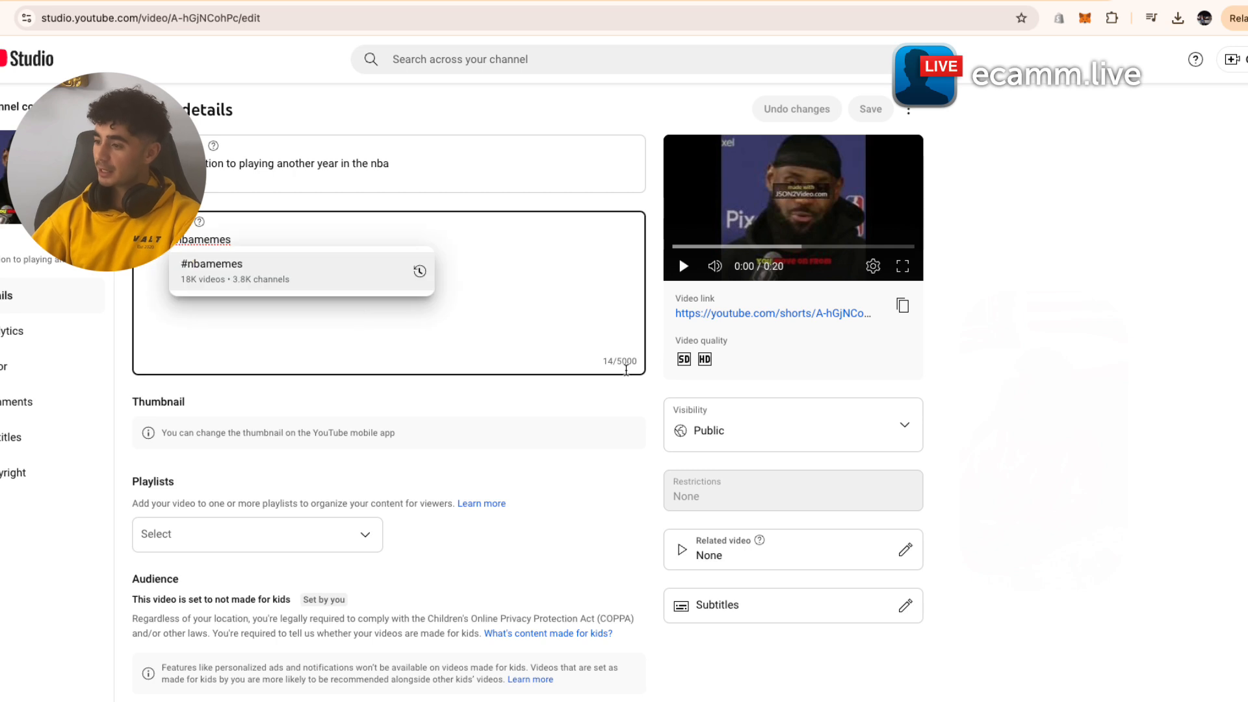
left_click(646, 471)
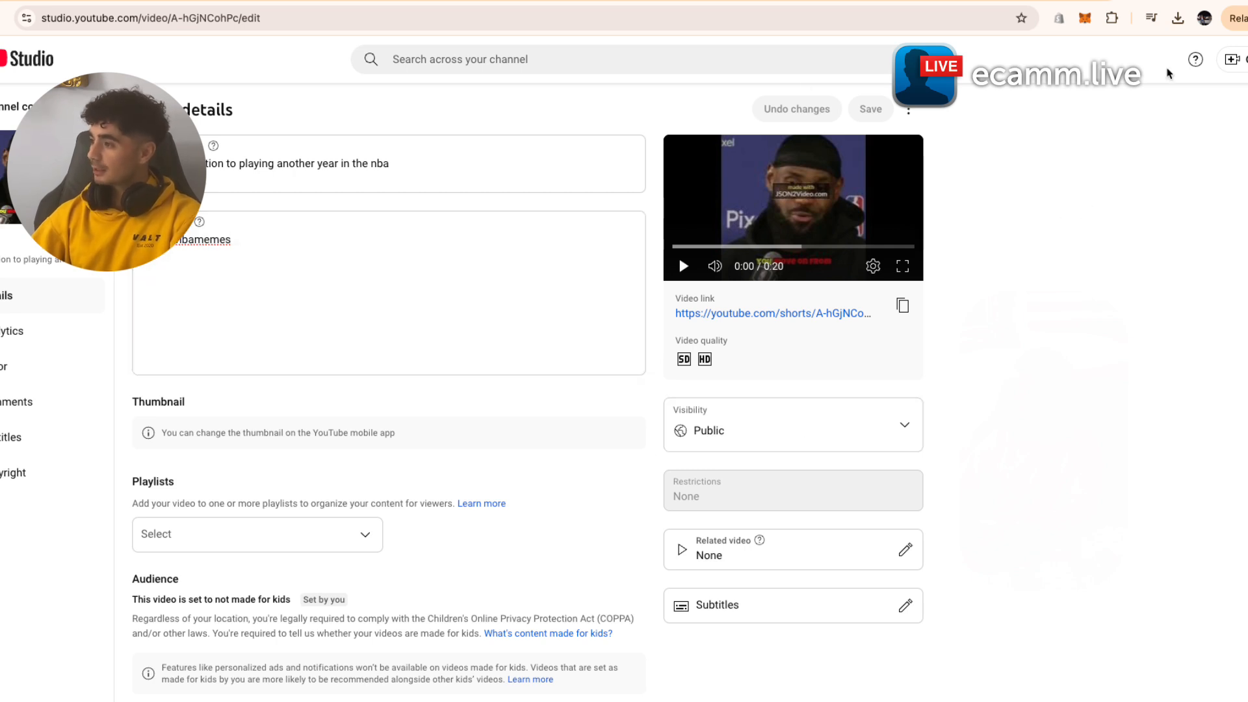
left_click(1238, 59)
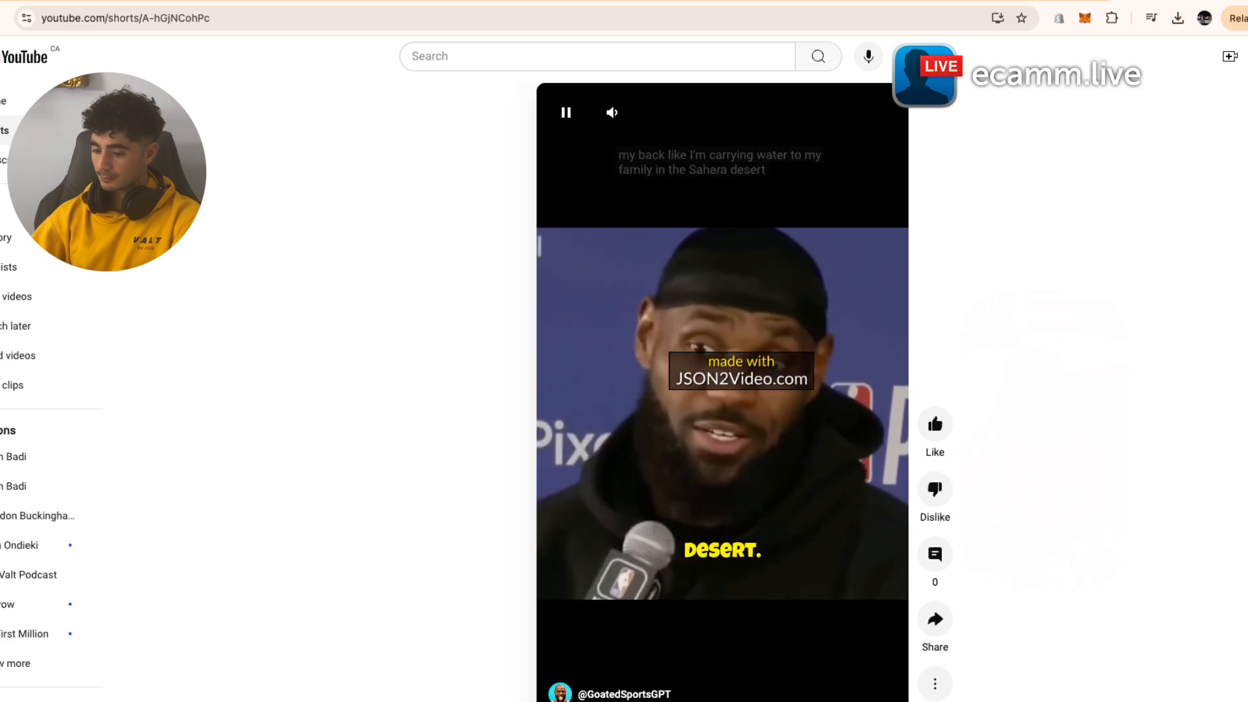
left_click(560, 100)
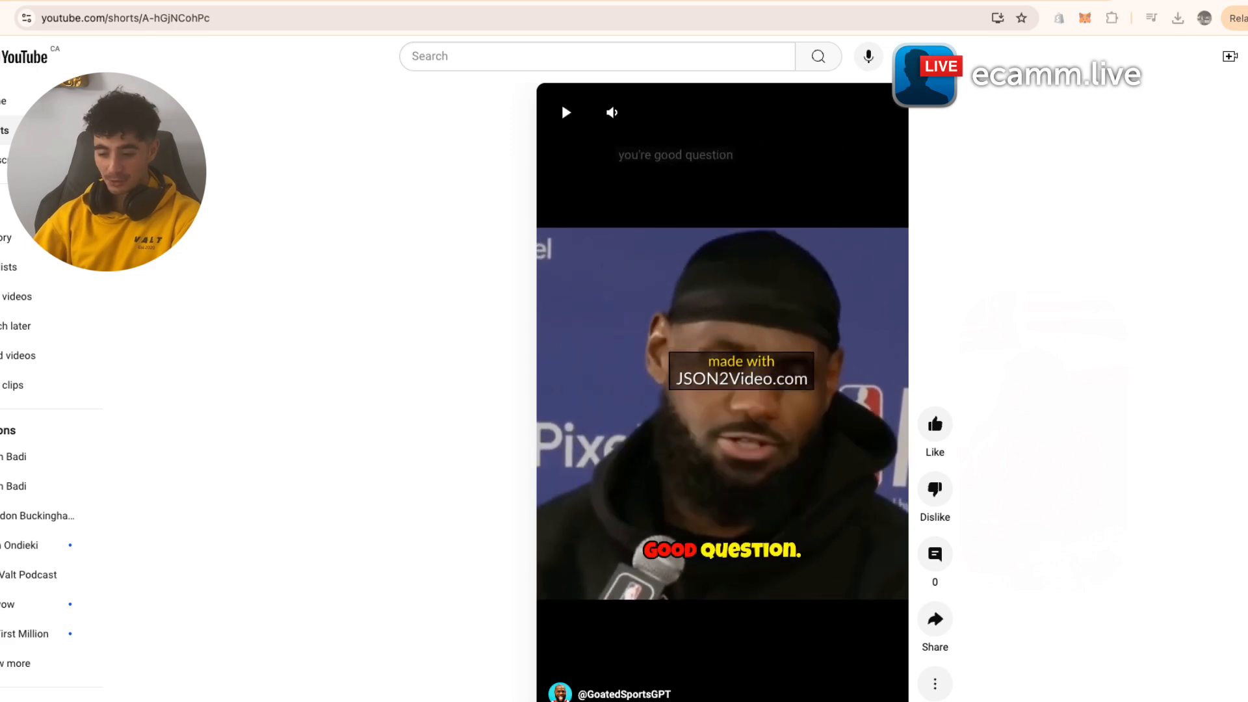